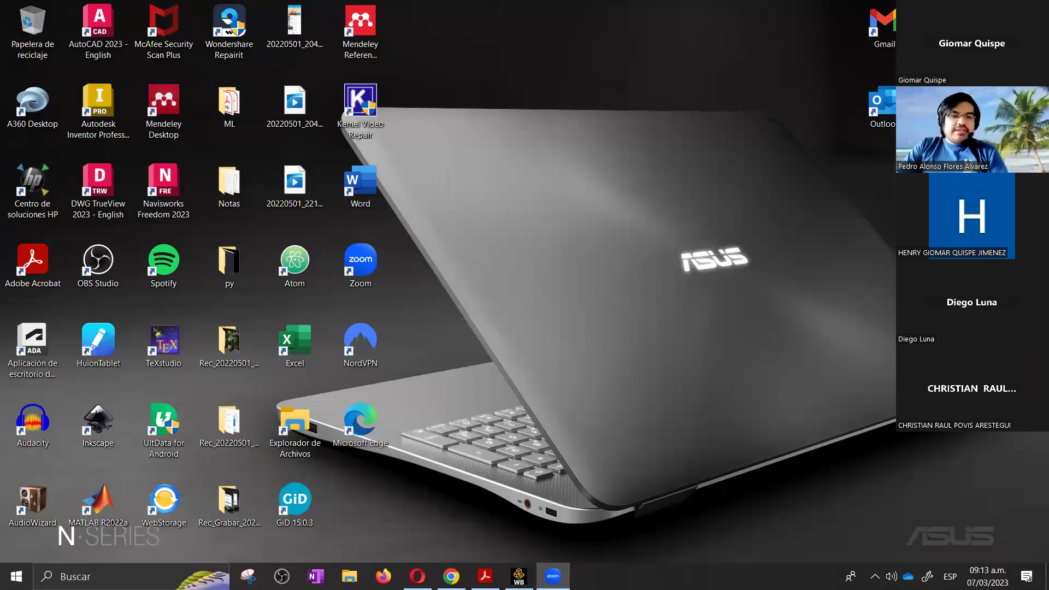
Search the computer for "workbench" to locate the Workbench 2023 R1 application, then dismiss the search.
left_click(86, 575)
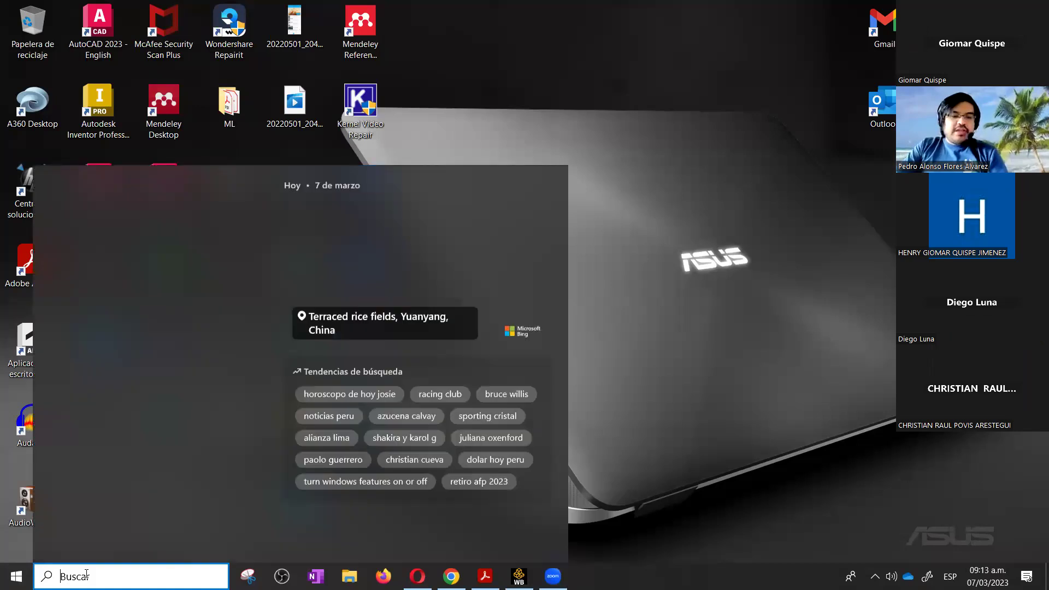
type("wor")
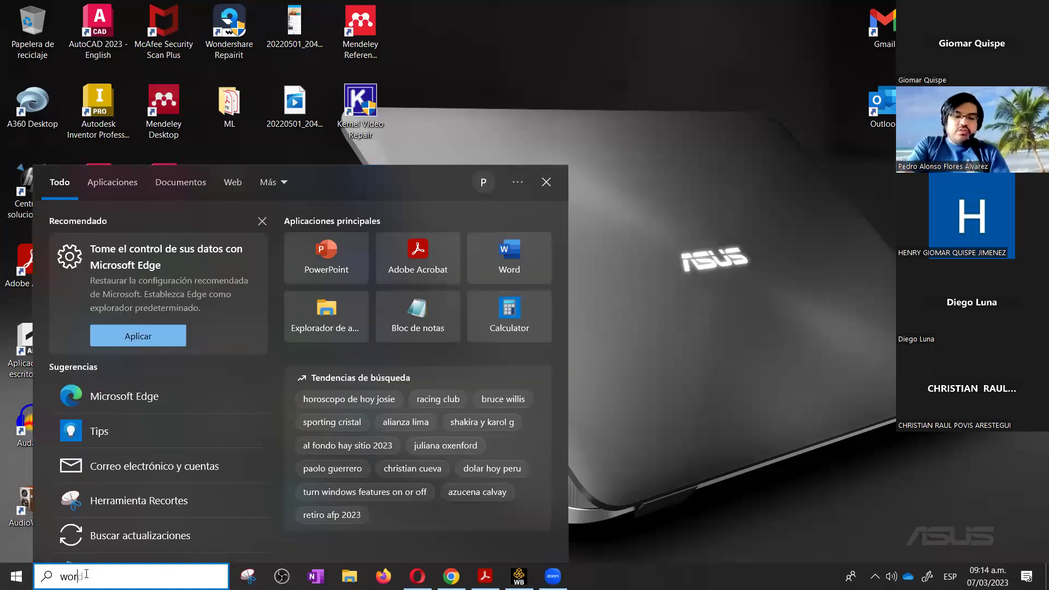
type("kbench")
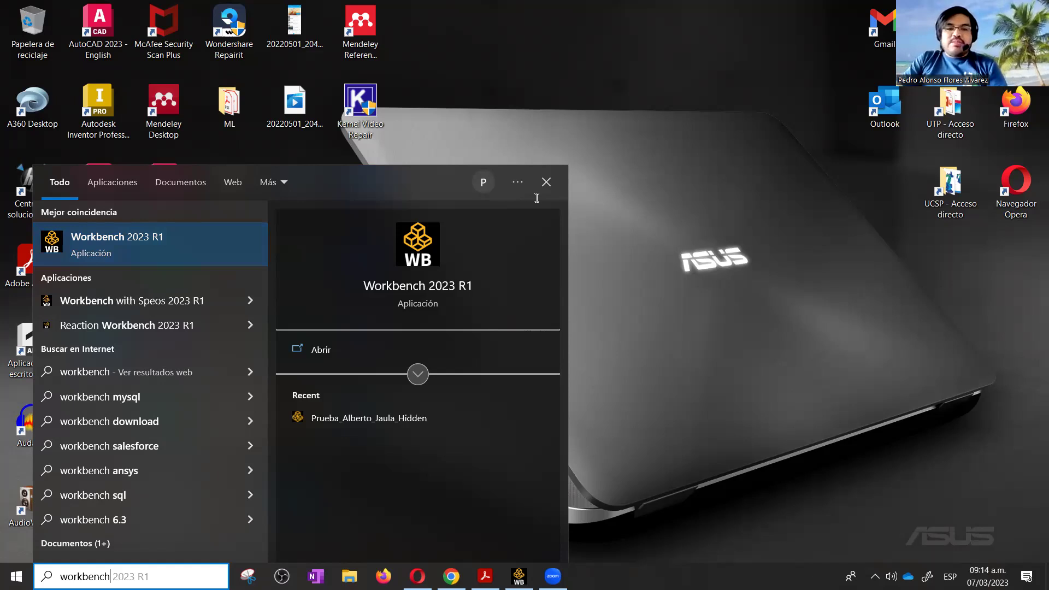
key("Escape")
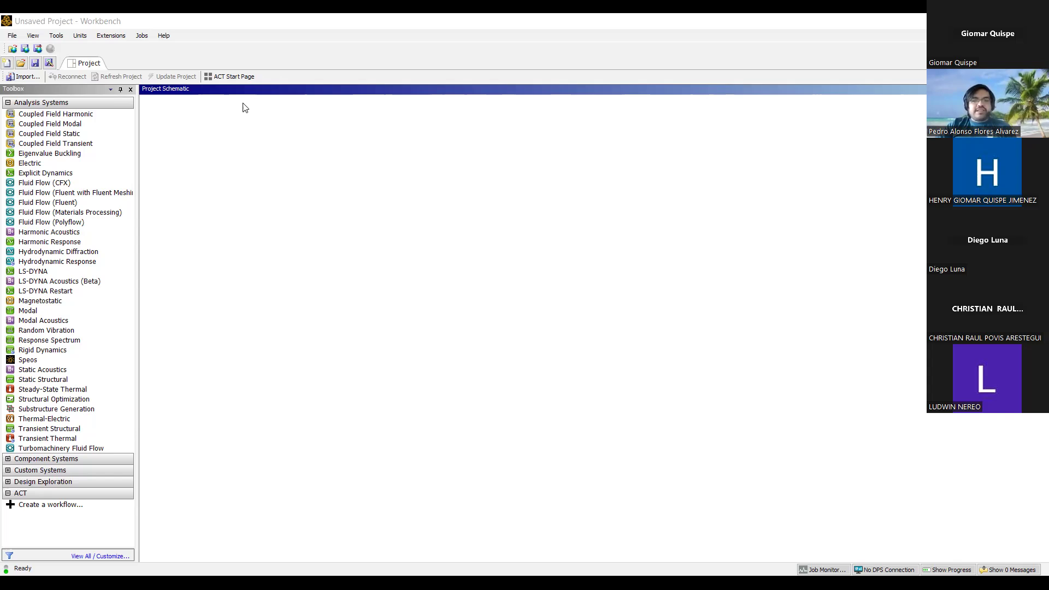
left_click(752, 106)
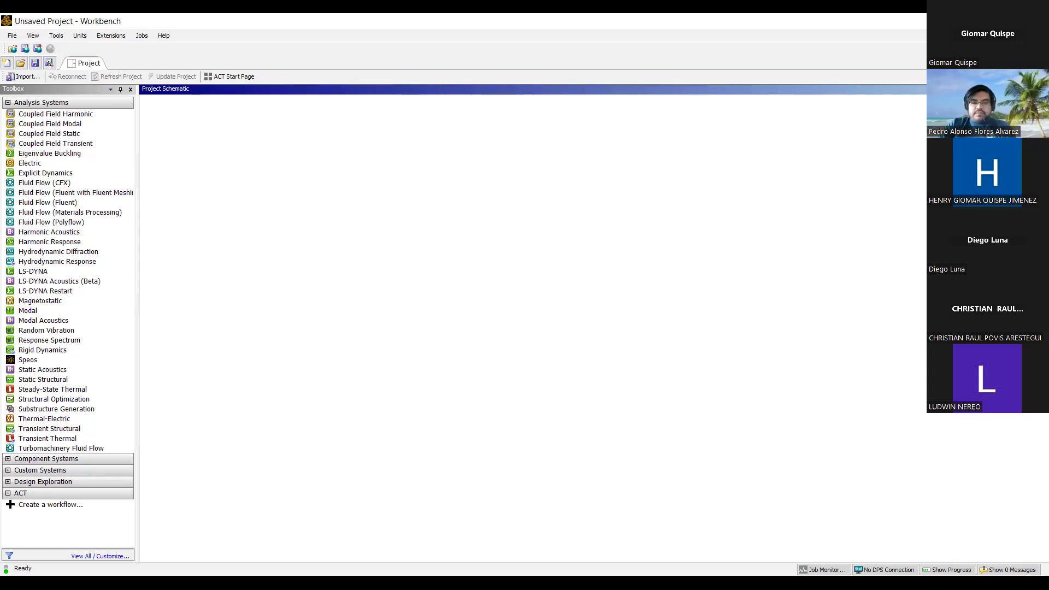
left_click(208, 162)
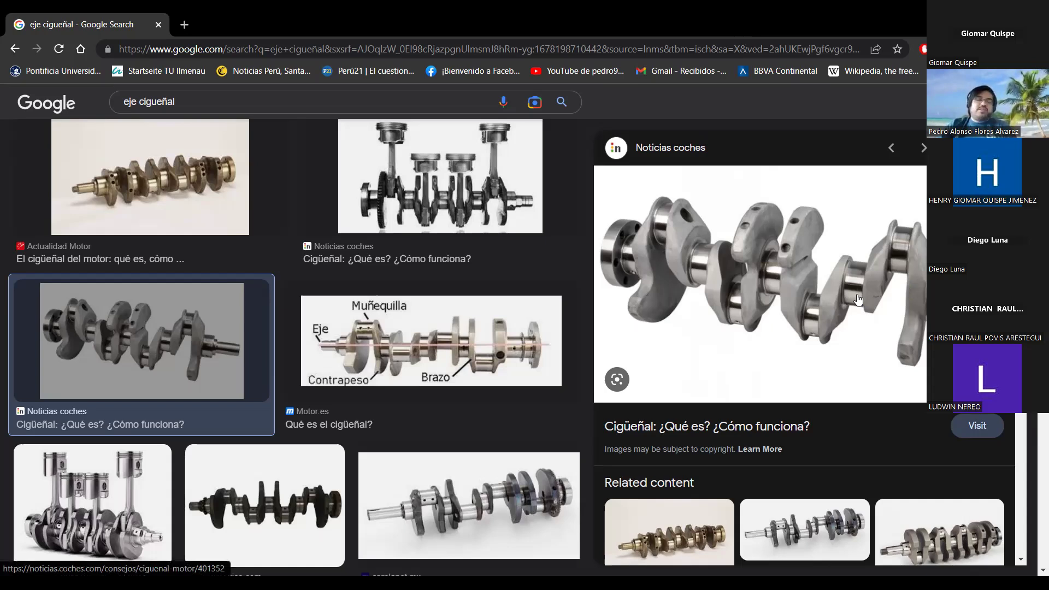
Examine the crankshaft pictures in the Google image results for "eje cigueñal", then switch back to Workbench.
scroll(809, 321, "down", 3)
scroll(830, 320, "up", 3)
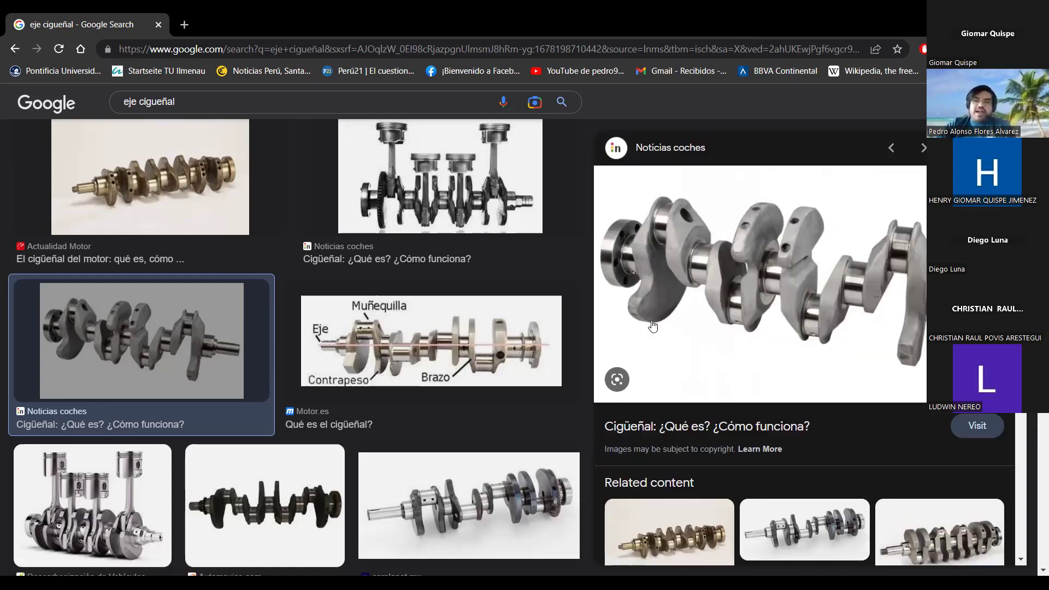
scroll(563, 335, "up", 2)
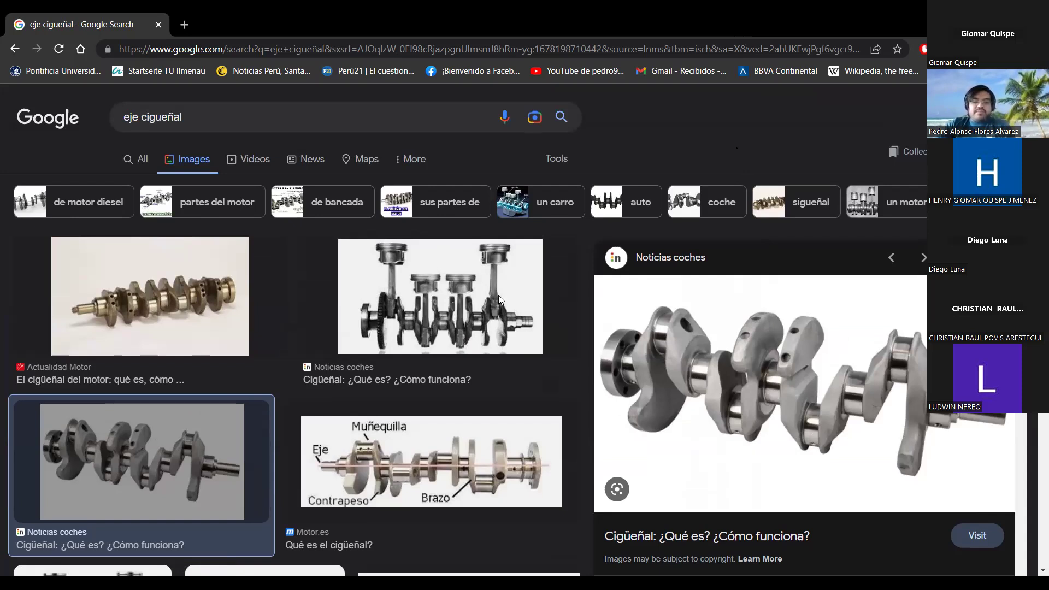
key("alt+Tab")
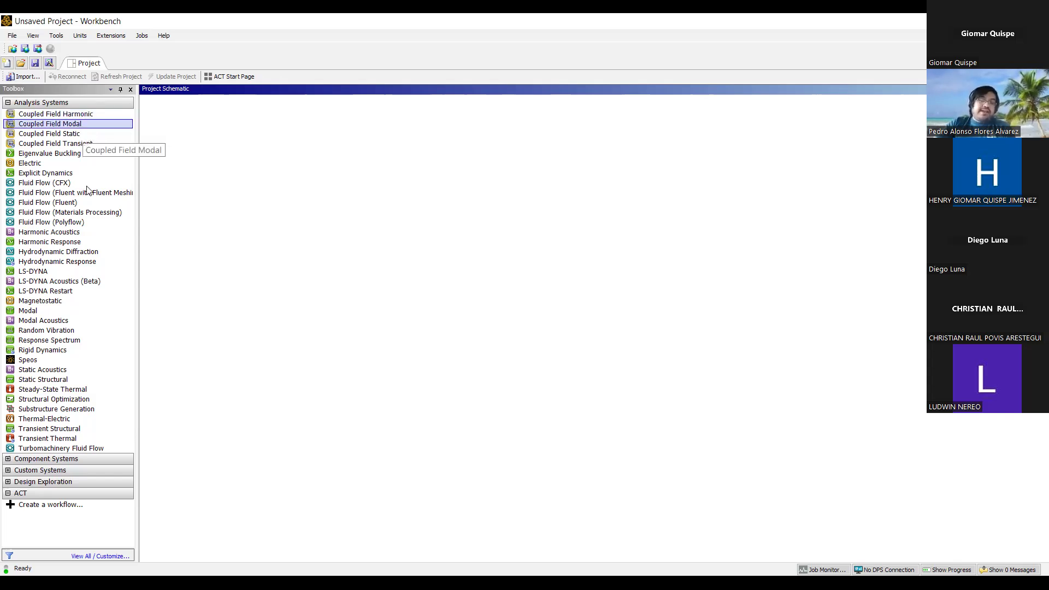
Add a Static Structural analysis system to the empty project schematic.
left_click(56, 383)
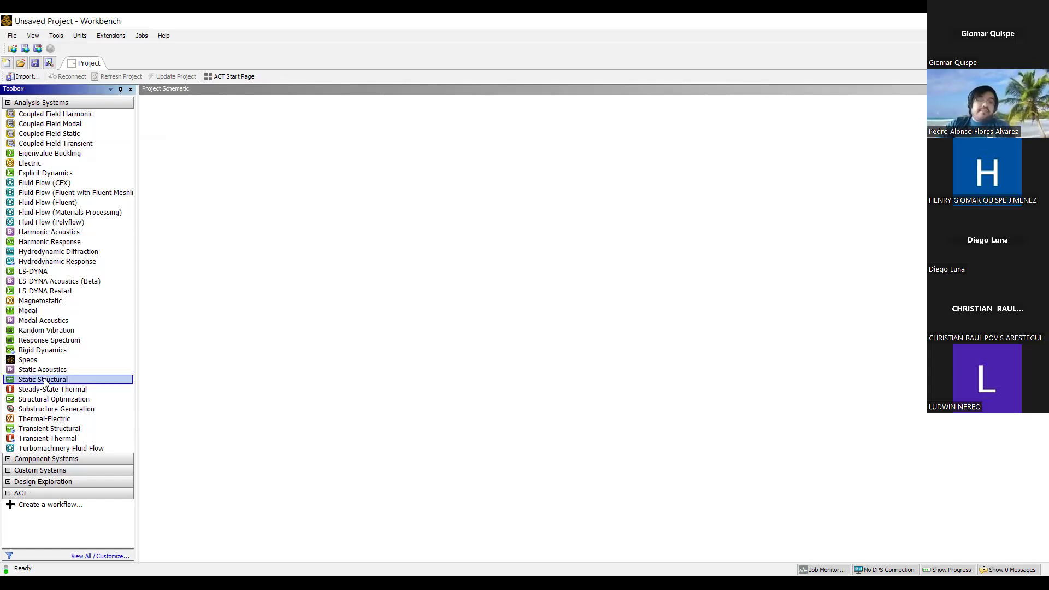
left_click(44, 379)
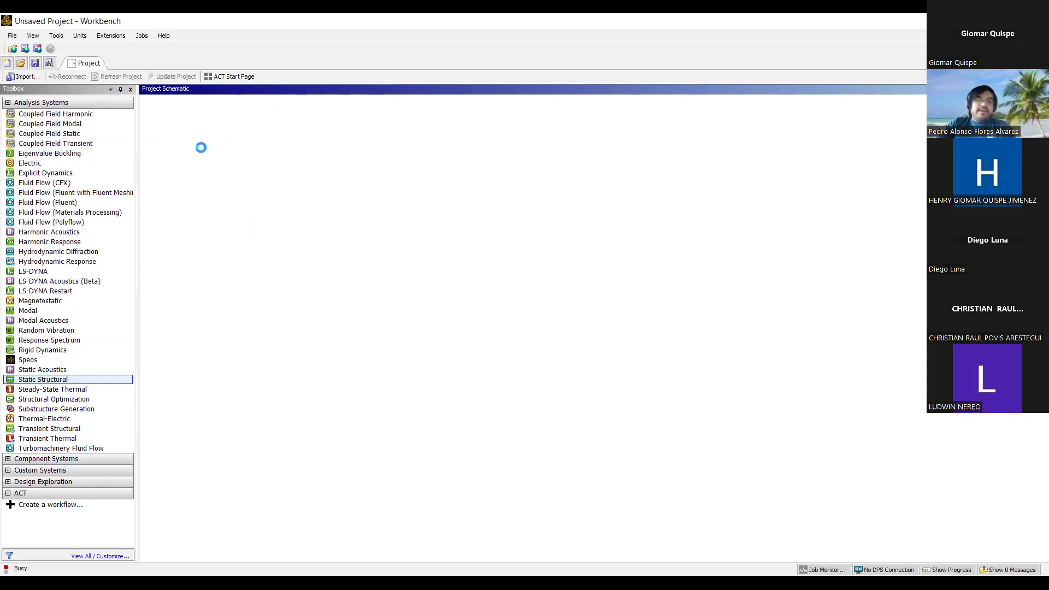
double_click(54, 383)
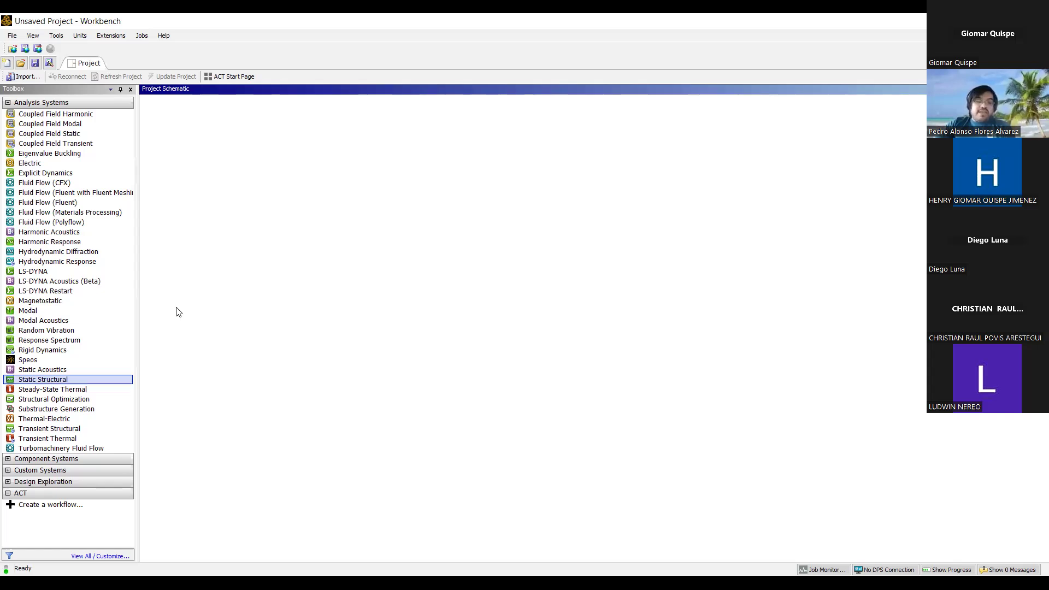
left_click(169, 222)
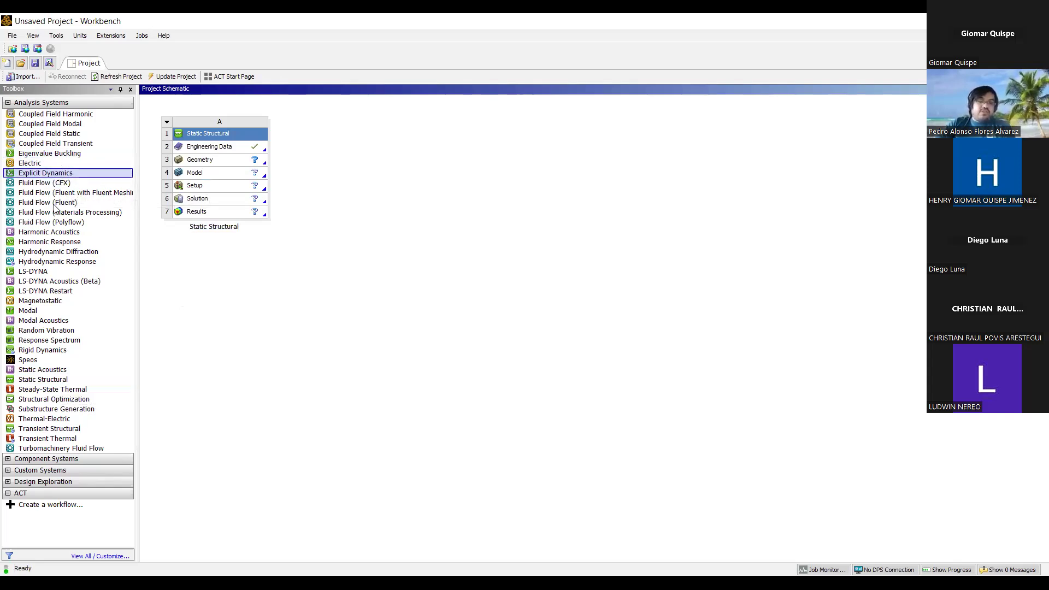
Examine the available analysis systems, from Eigenvalue Buckling, Explicit Dynamics, Harmonic Response and Modal to Response Spectrum, Rigid Dynamics and the thermal and transient types.
left_click(76, 155)
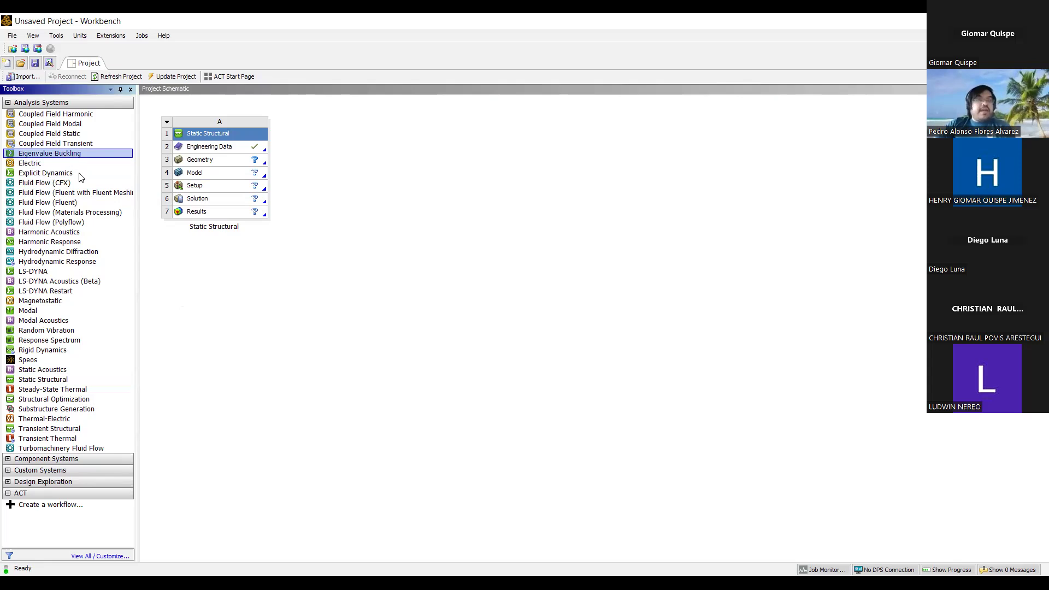
left_click(52, 155)
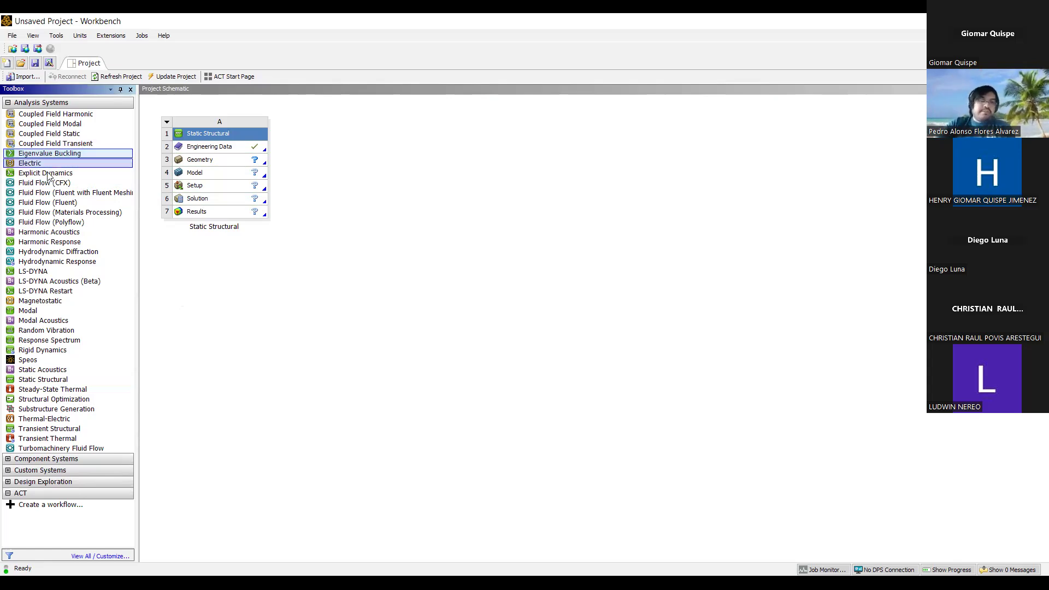
left_click(48, 174)
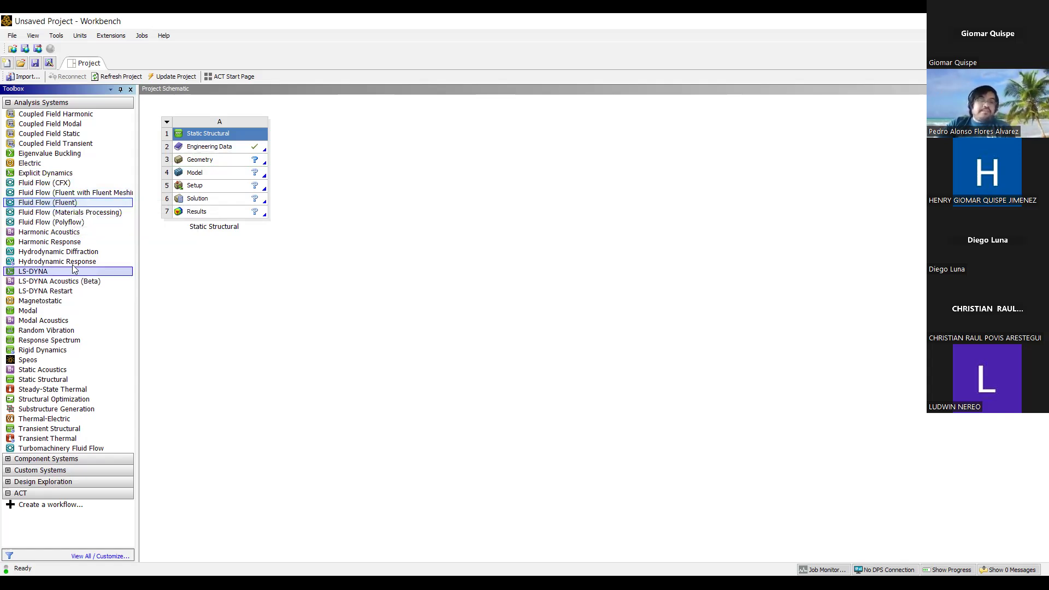
left_click_drag(71, 241, 187, 349)
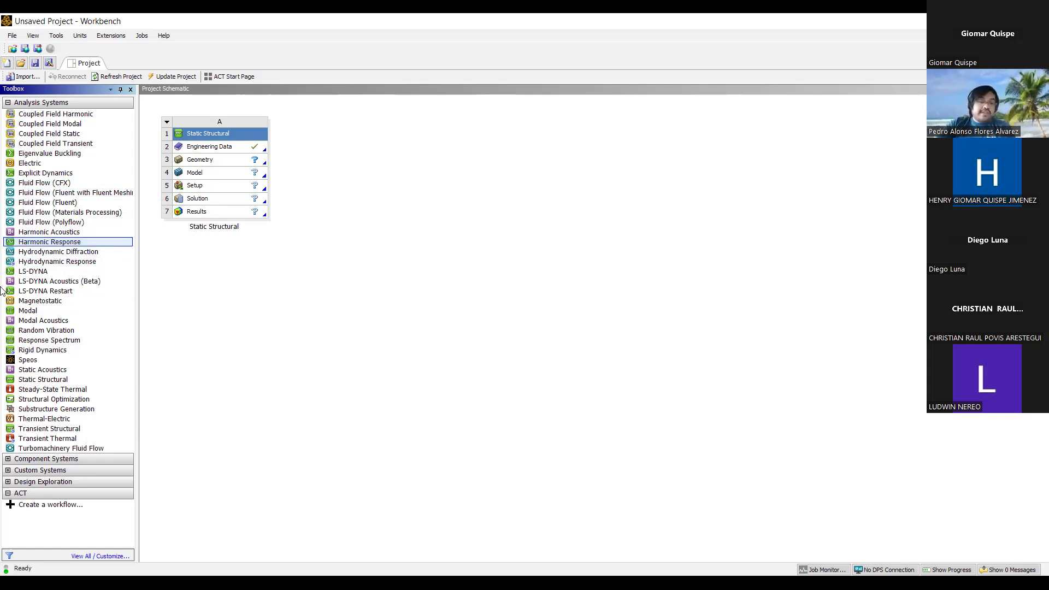
left_click(39, 272)
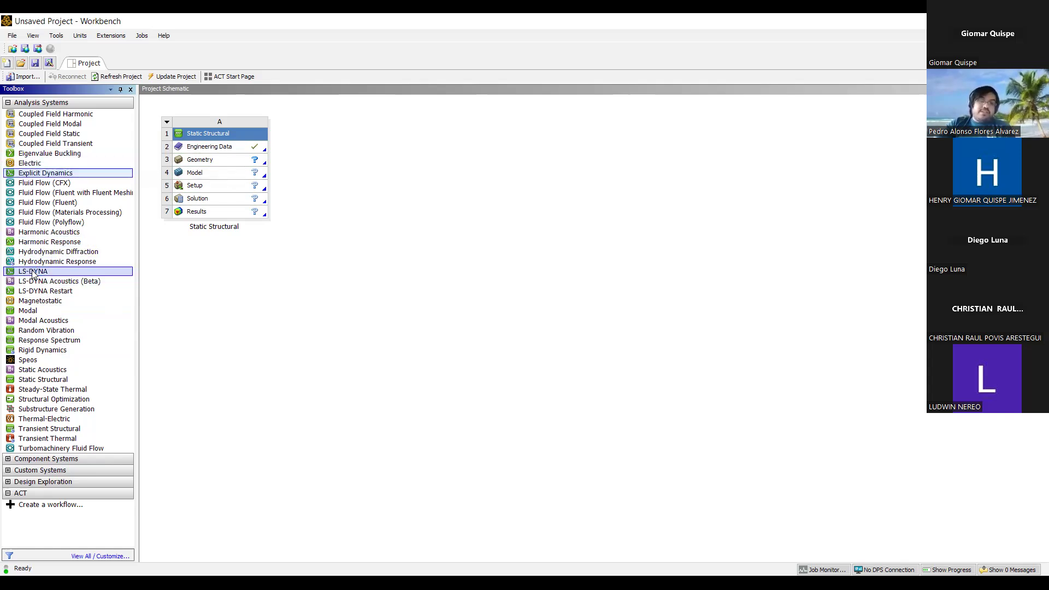
left_click(36, 314)
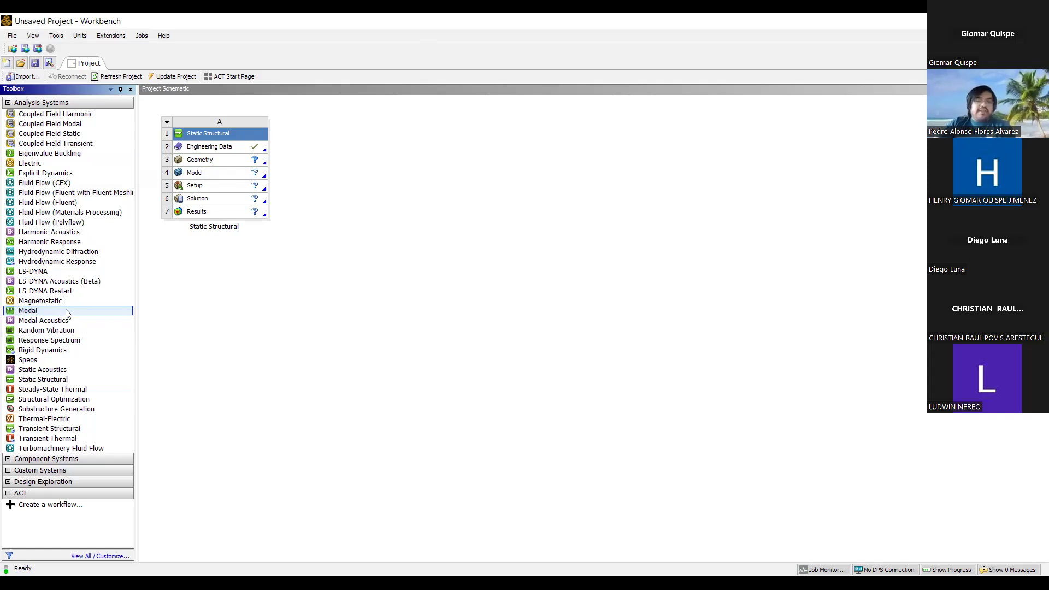
left_click(45, 312)
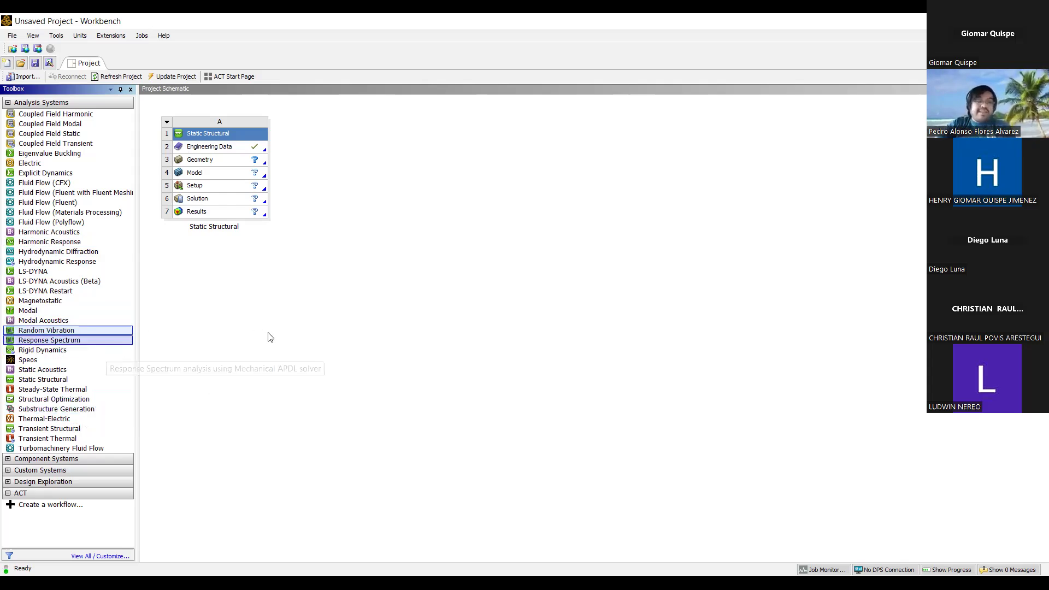
left_click(62, 341)
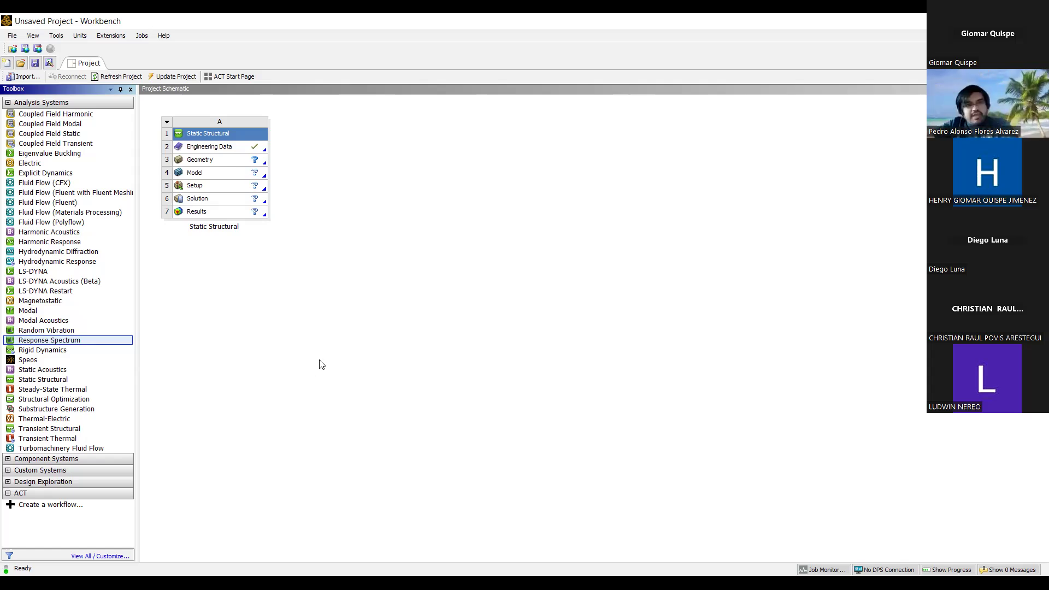
left_click(256, 355)
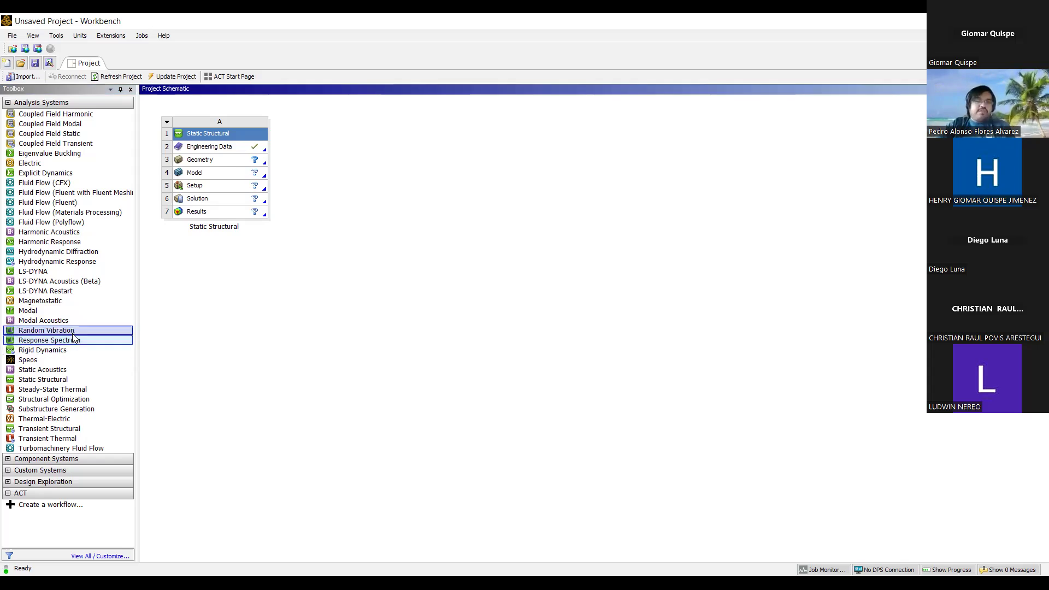
left_click(76, 341)
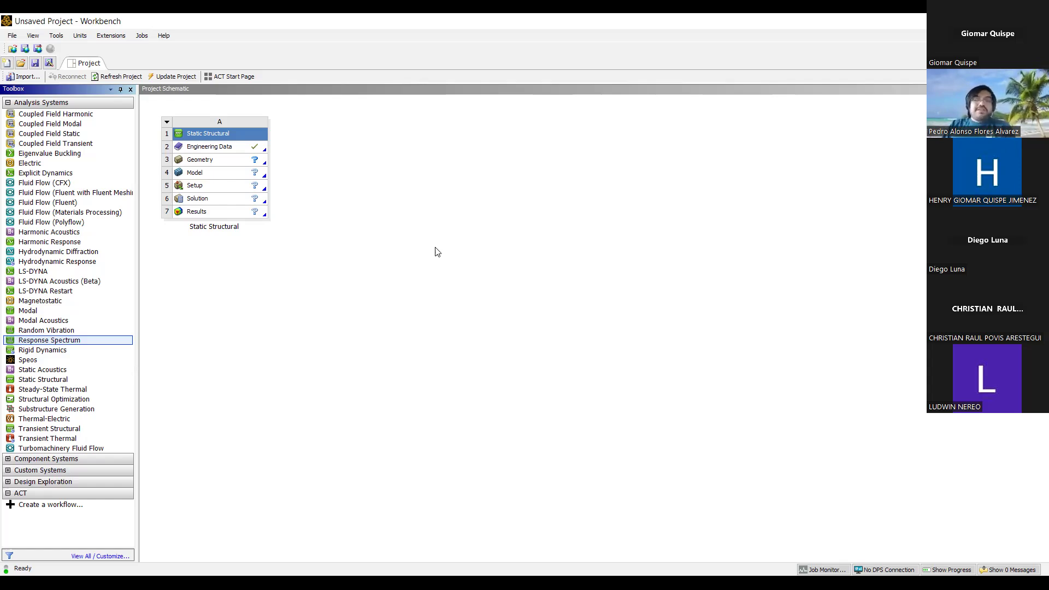
left_click(74, 351)
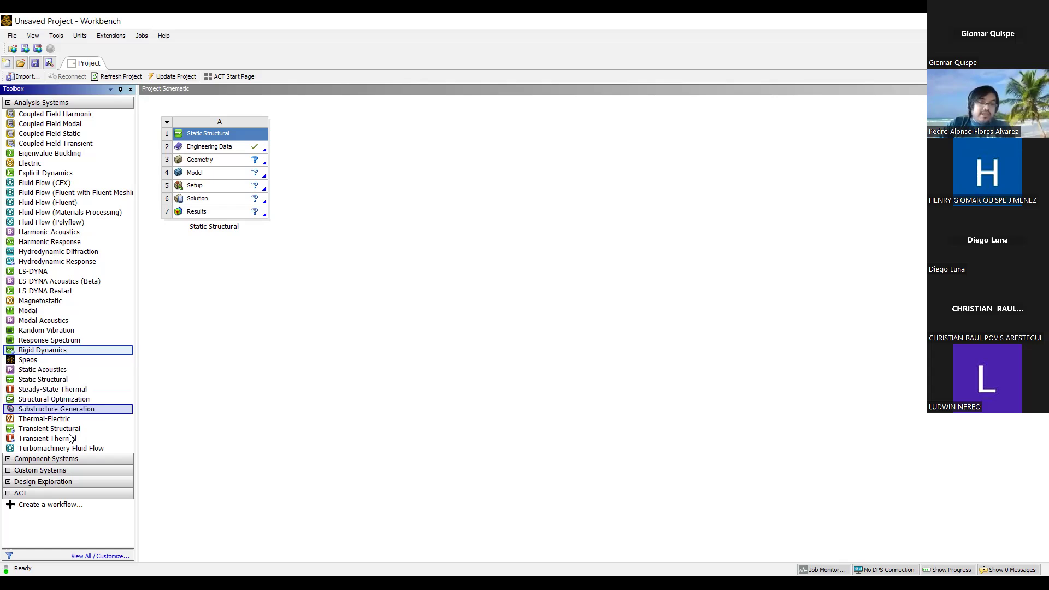
left_click(53, 390)
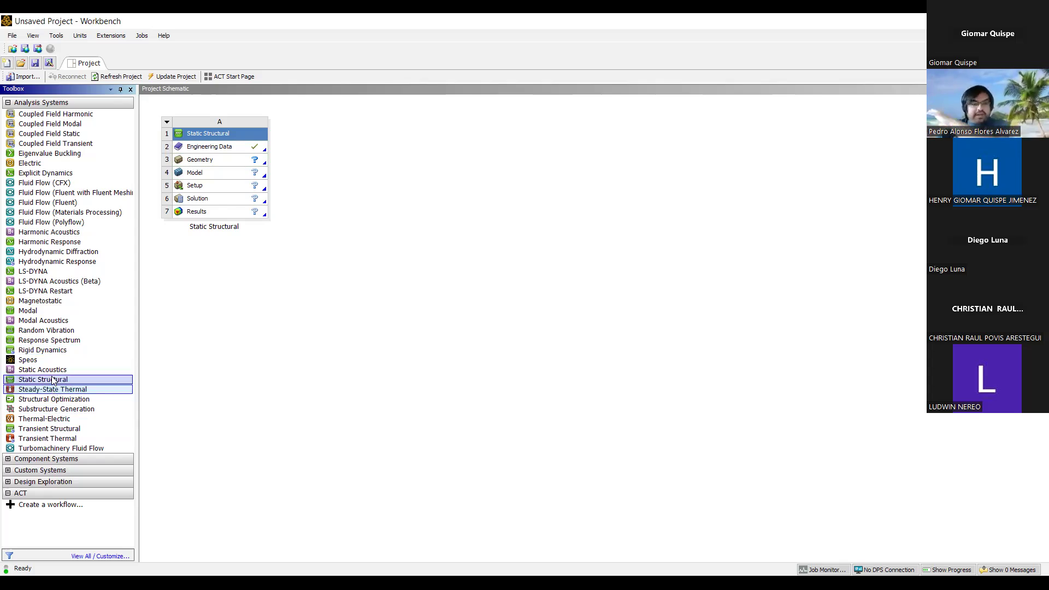
left_click(55, 428)
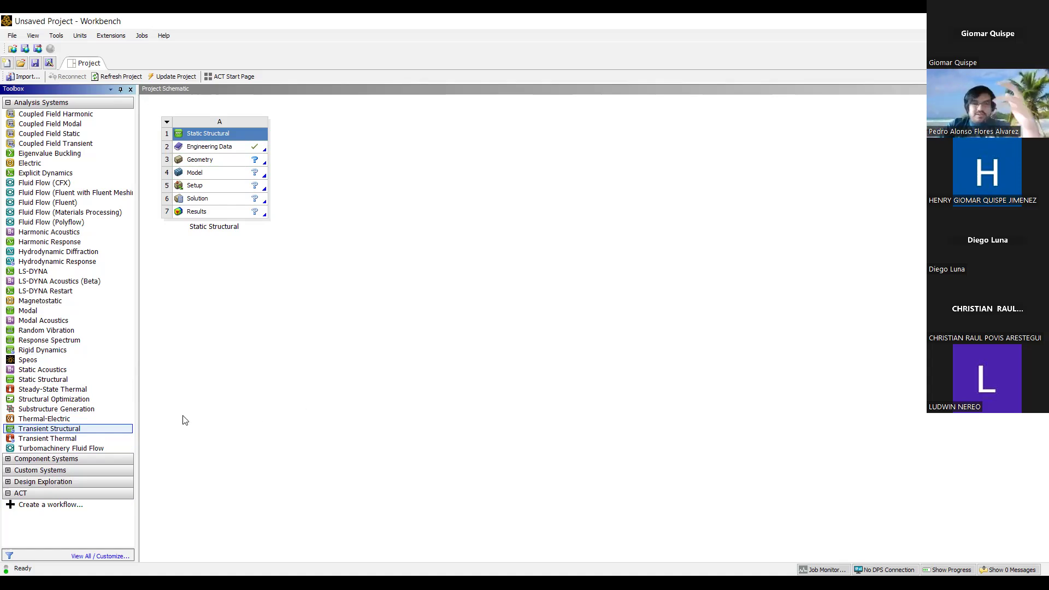
left_click(61, 438)
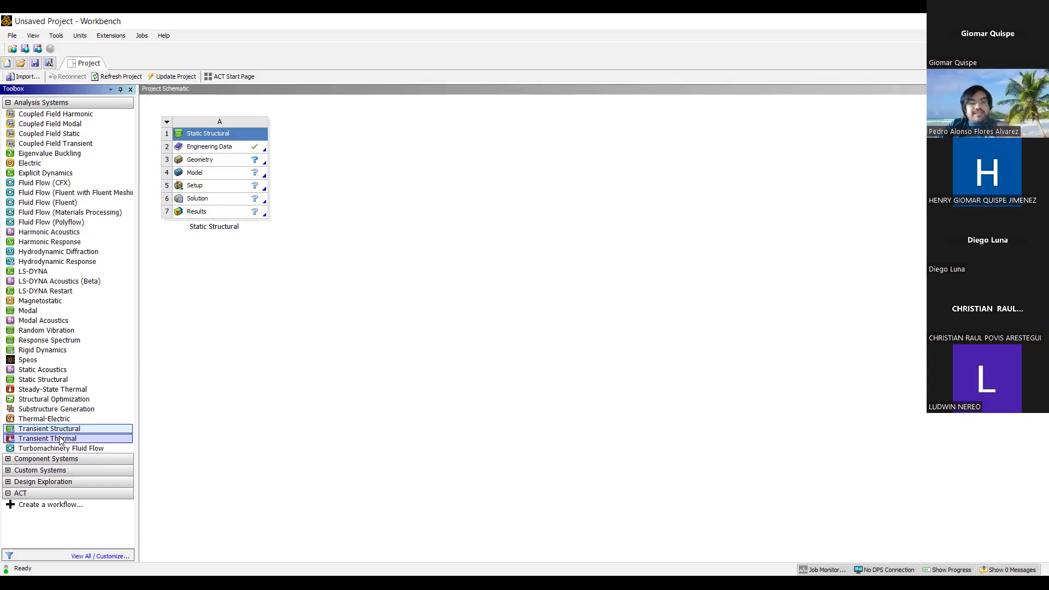
left_click(383, 409)
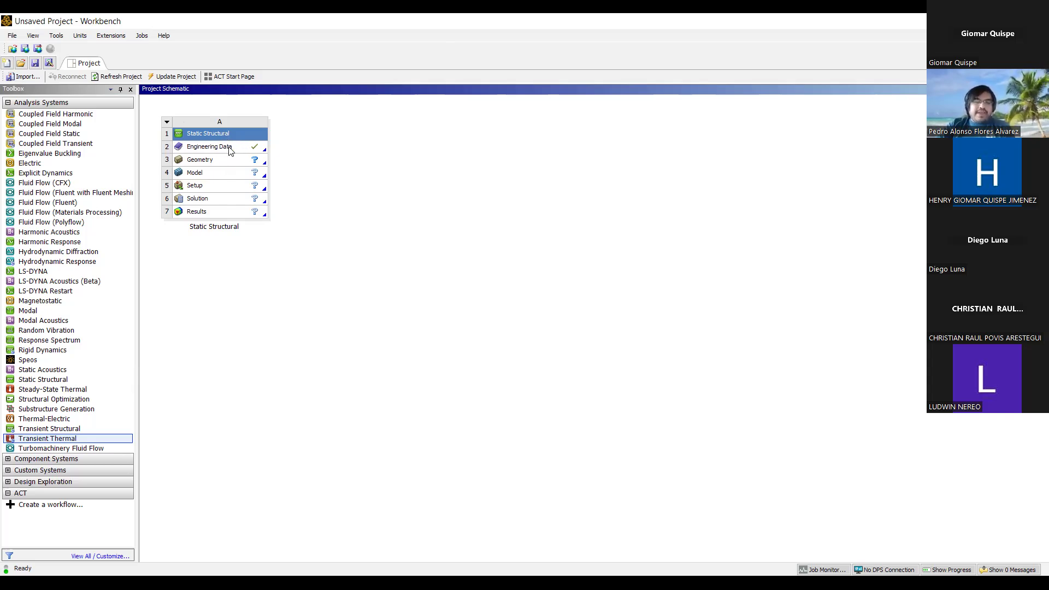
Add a standalone Modal analysis system to the project schematic beside the Static Structural system.
left_click_drag(47, 310, 380, 232)
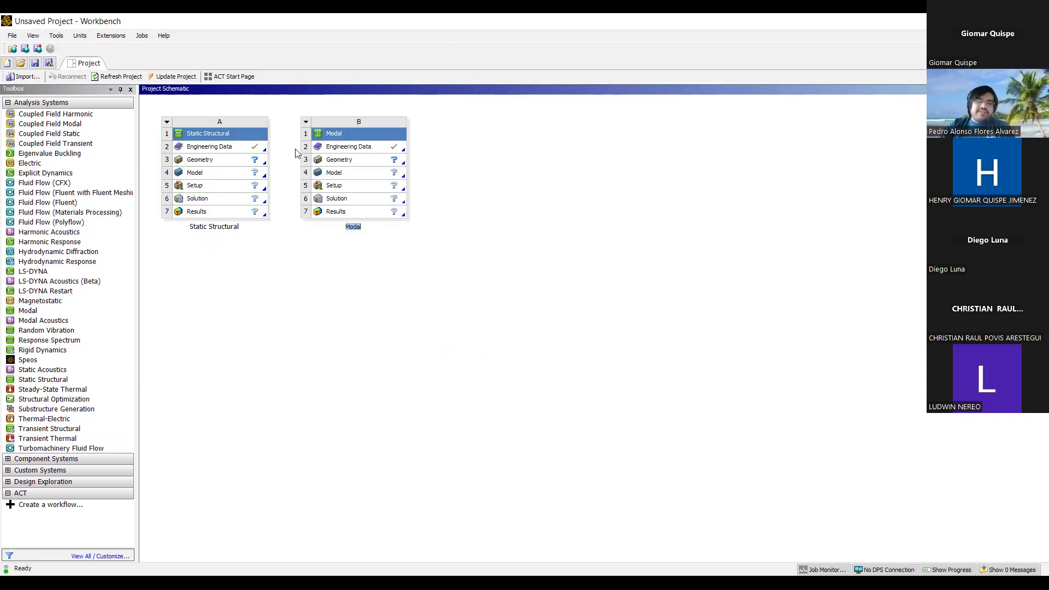
left_click(355, 133)
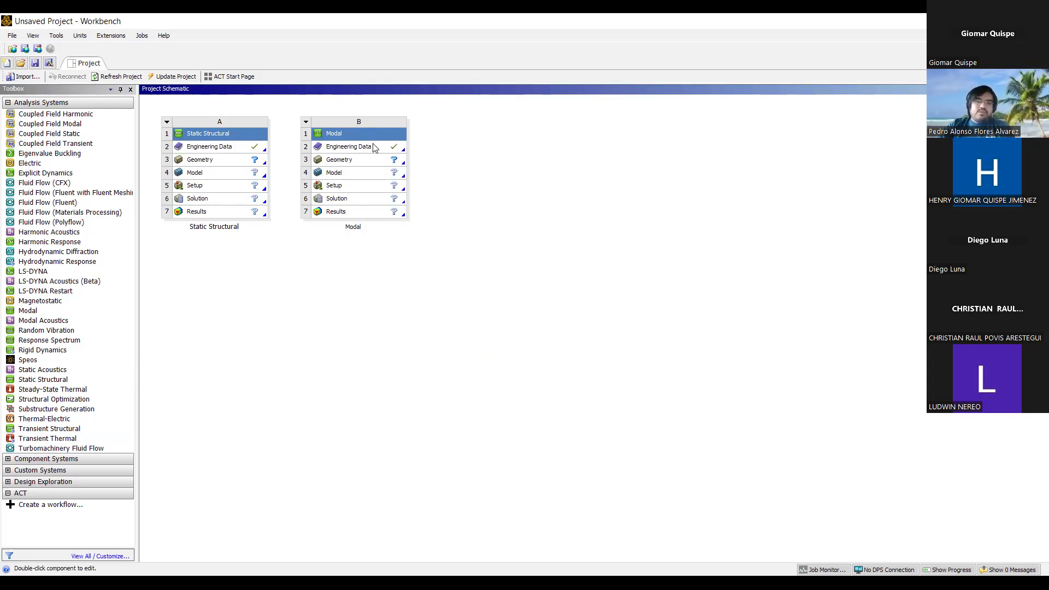
left_click(350, 158)
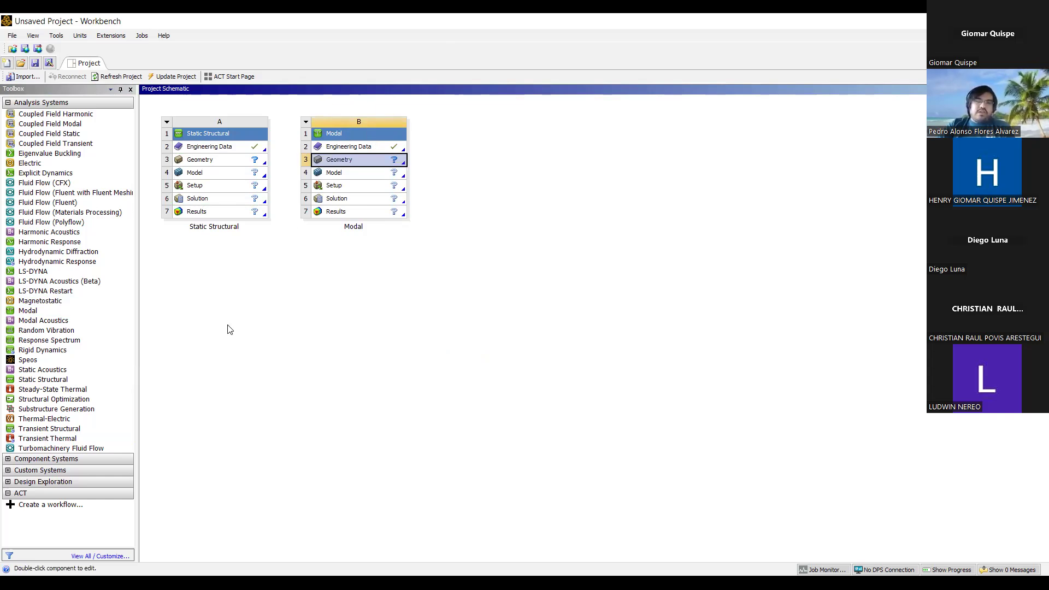
left_click(234, 296)
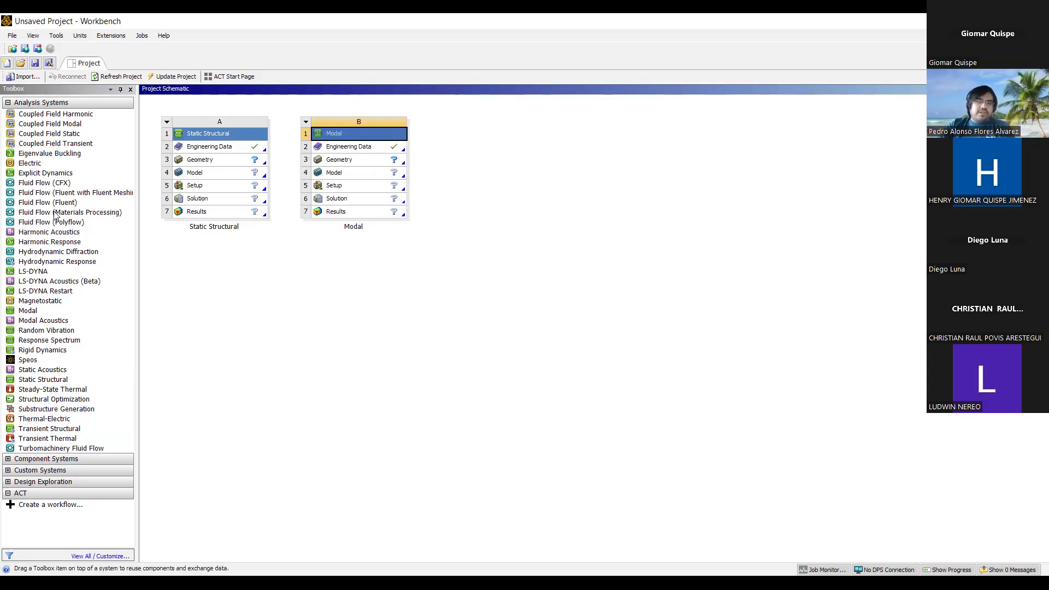
Add a standalone Fluid Flow (Fluent) analysis system to the project schematic beside the Modal system.
left_click_drag(55, 204, 478, 162)
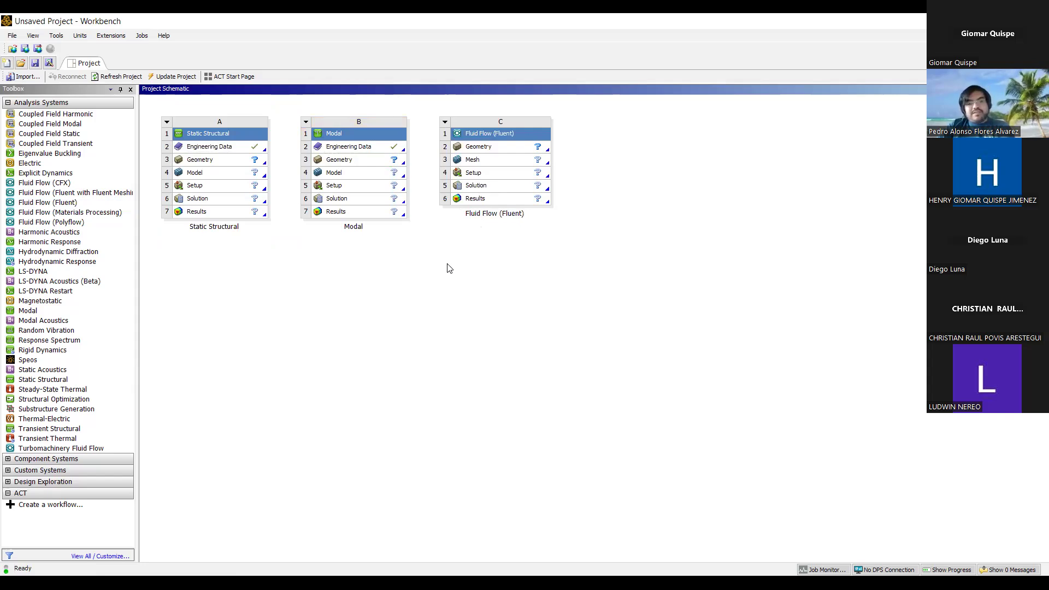
Delete the Fluid Flow (Fluent) and Modal systems from the project schematic, keeping only the Static Structural system.
left_click(501, 134)
right_click(501, 134)
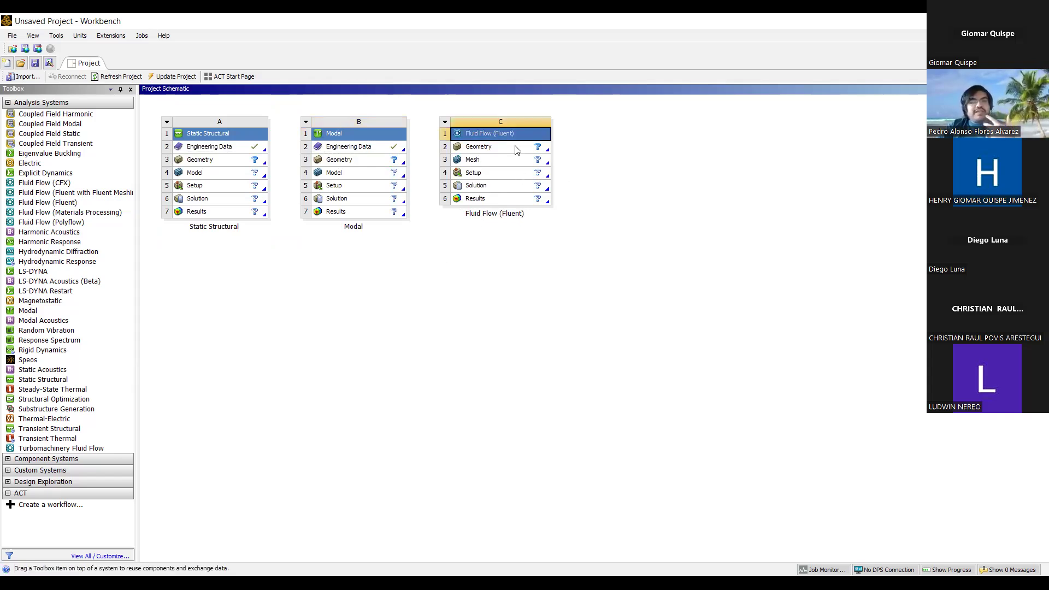
left_click(557, 207)
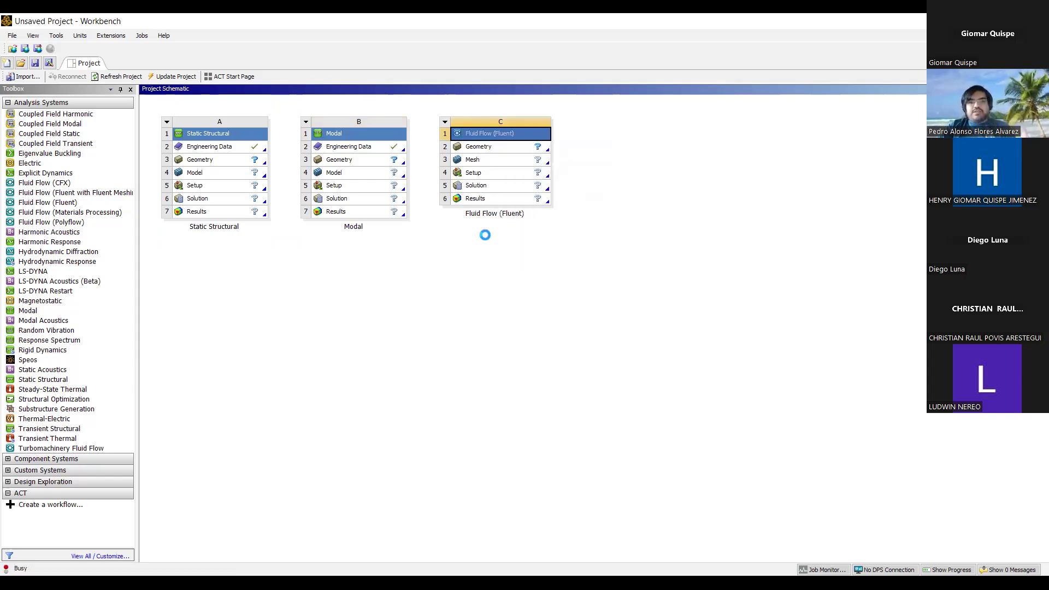
left_click(528, 322)
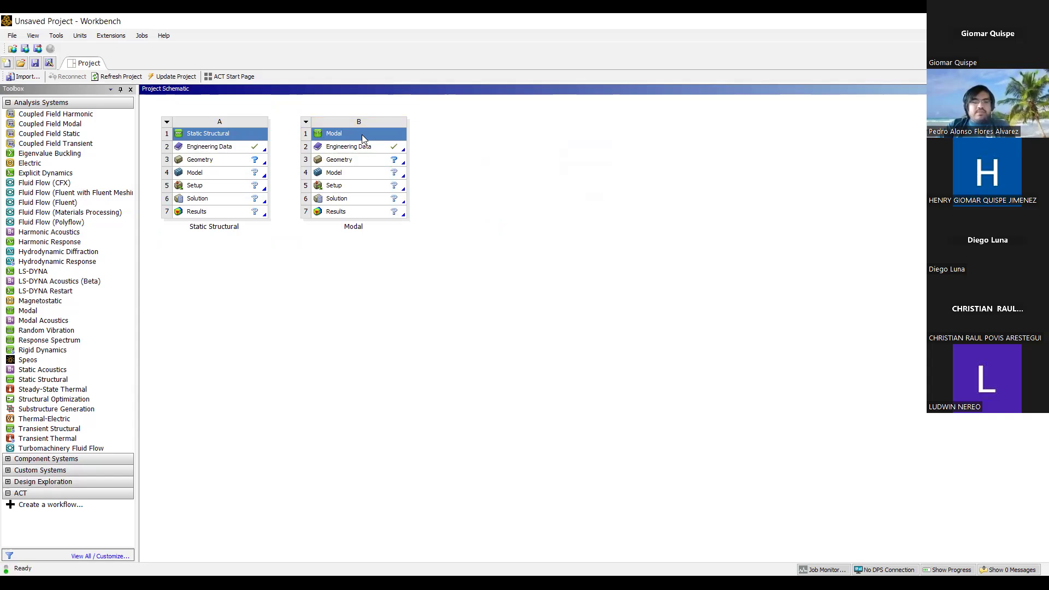
left_click(362, 134)
right_click(361, 134)
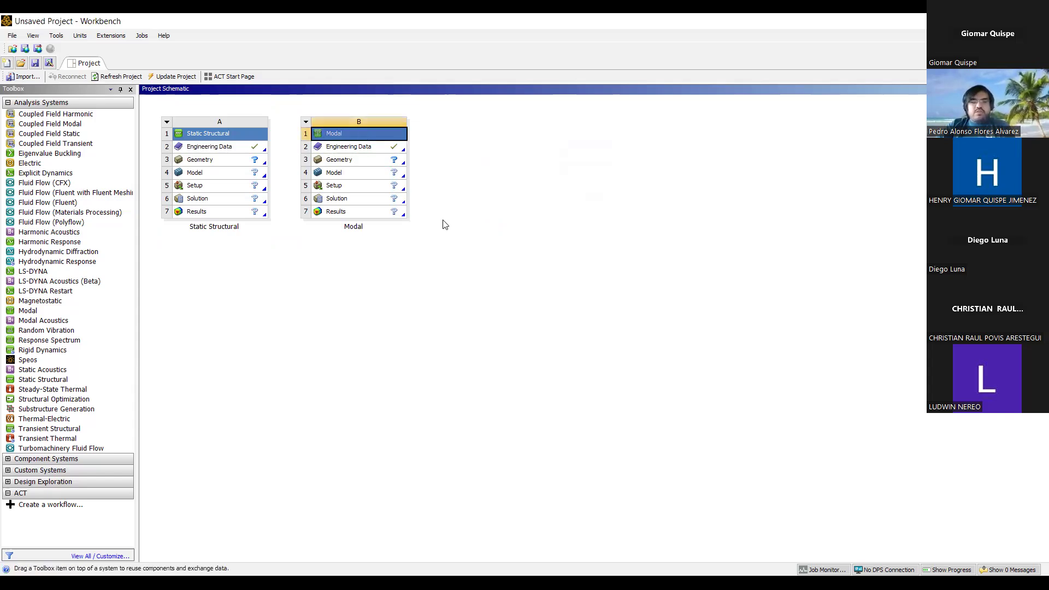
left_click(514, 265)
left_click(540, 318)
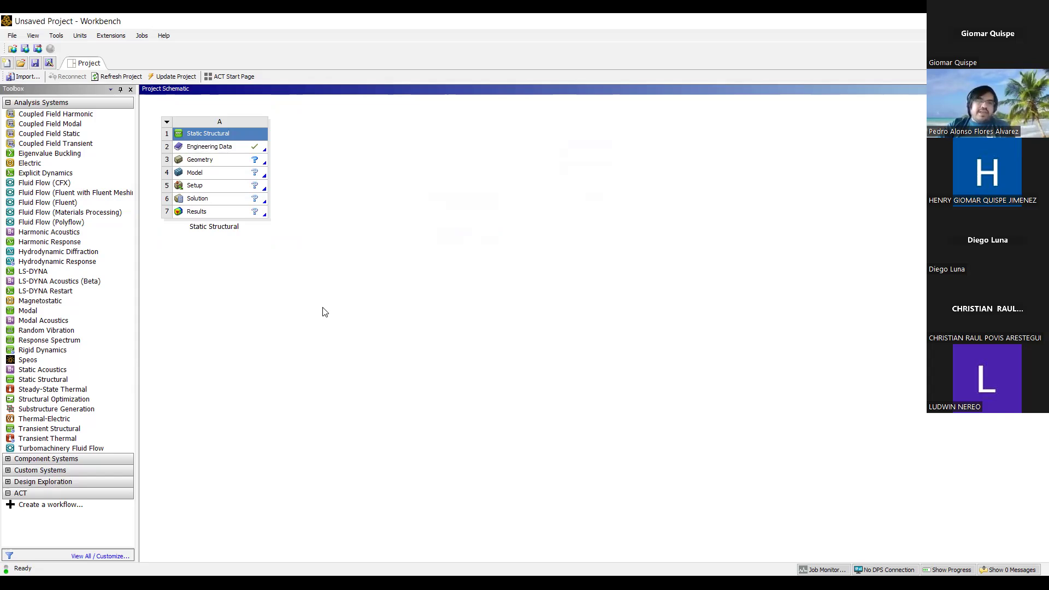
Examine the Engineering Data and Geometry components of the Static Structural system.
left_click(230, 147)
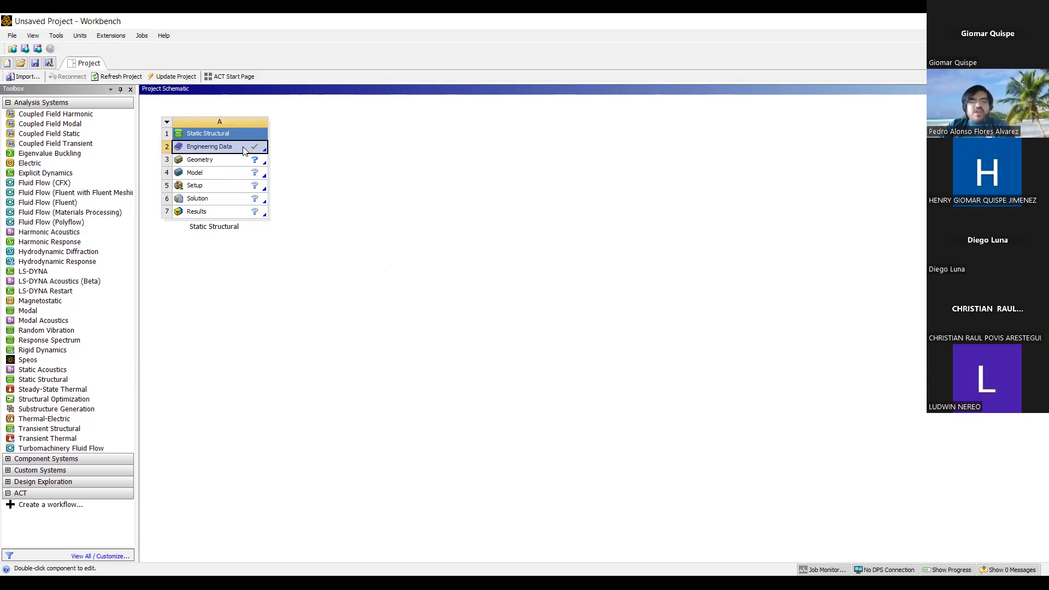
left_click(394, 234)
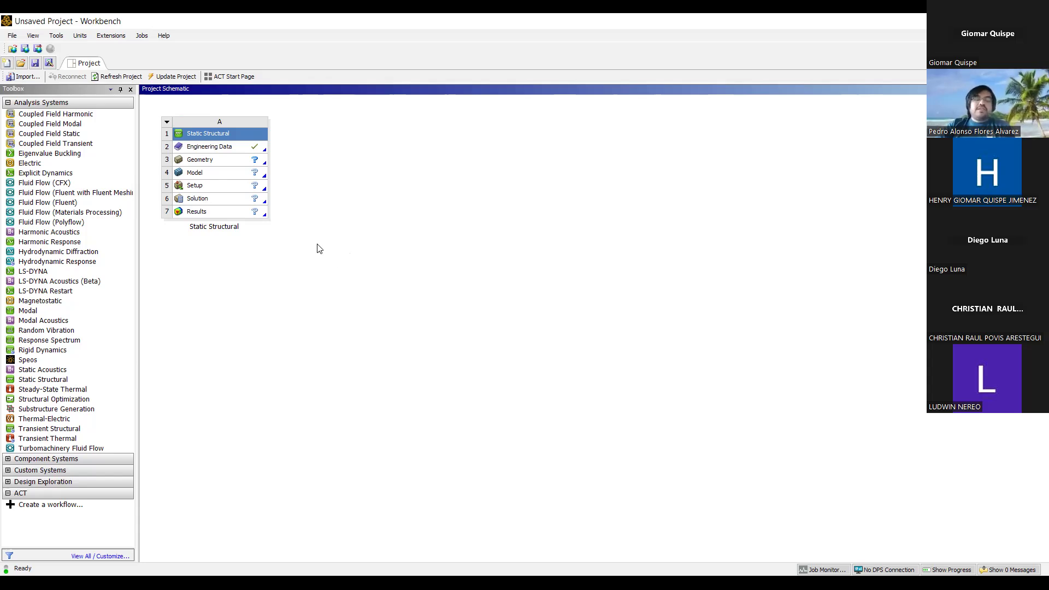
left_click(218, 147)
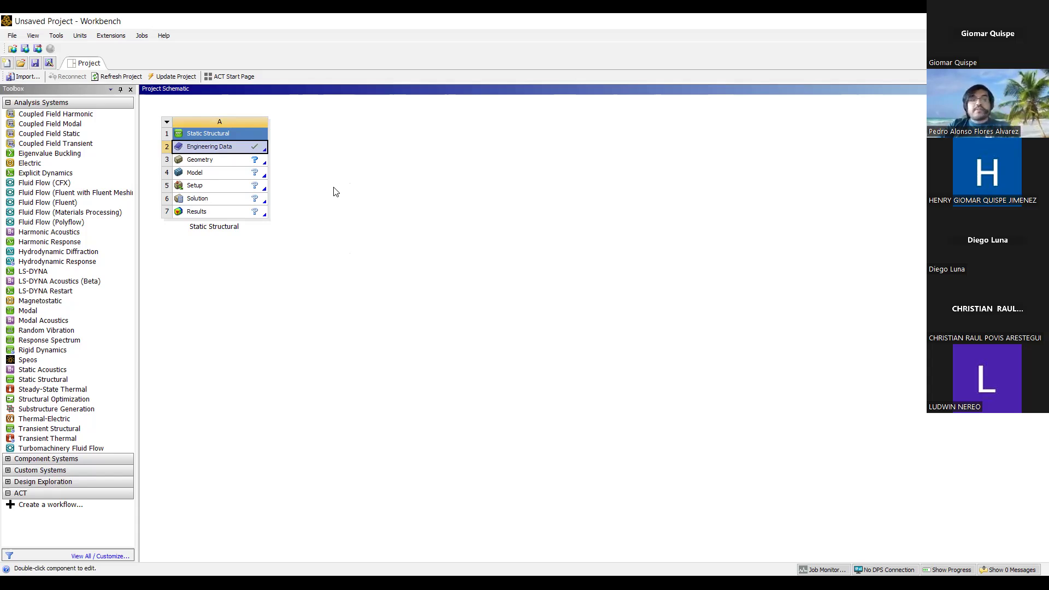
left_click(202, 159)
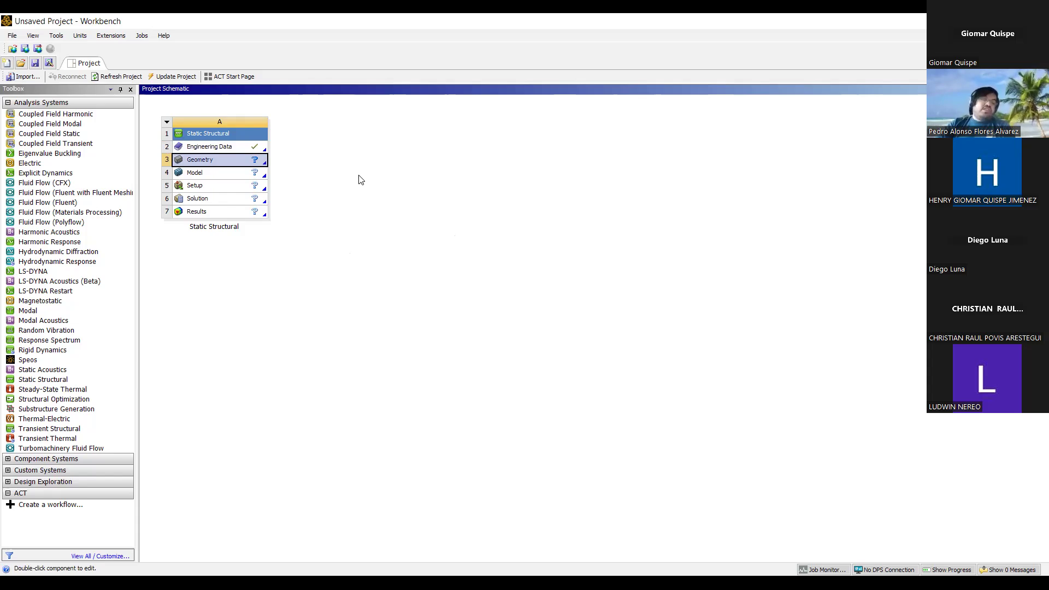
double_click(267, 164)
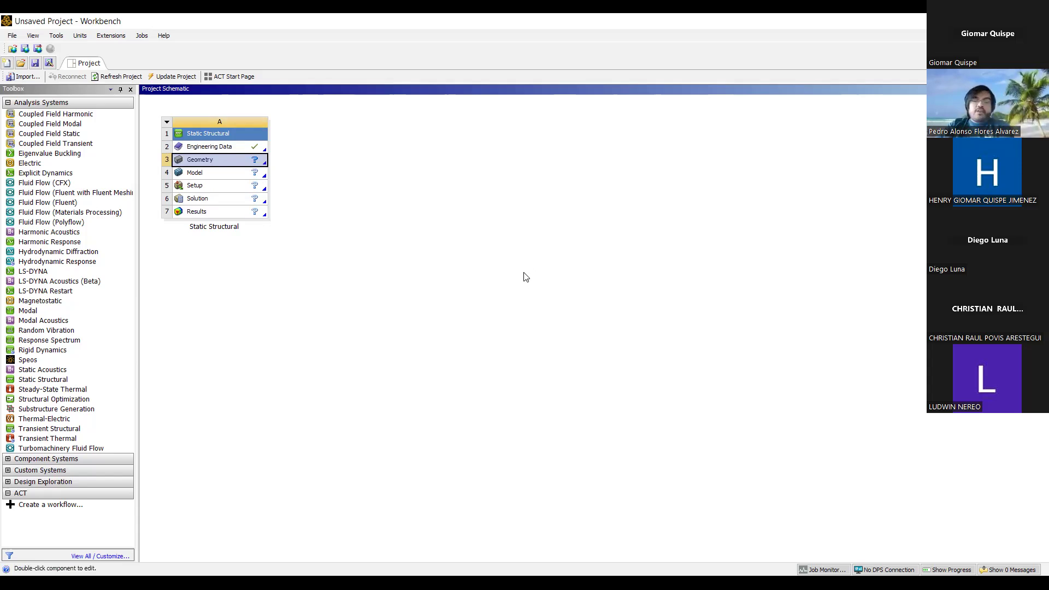
left_click(503, 246)
left_click(218, 160)
left_click(356, 227)
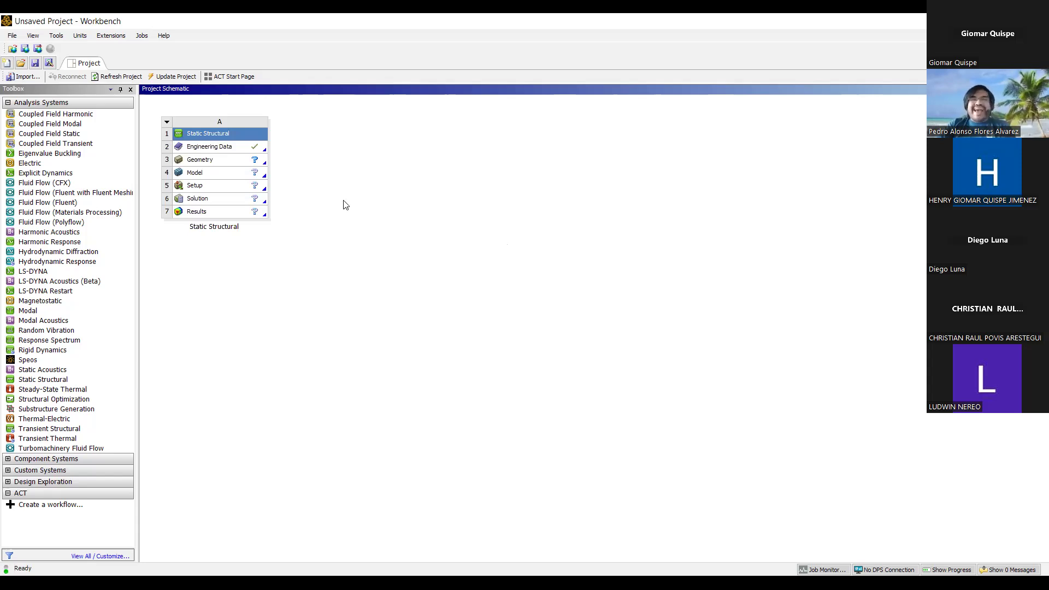
Examine the Model, Setup, Solution and Results components of the Static Structural system.
left_click(211, 175)
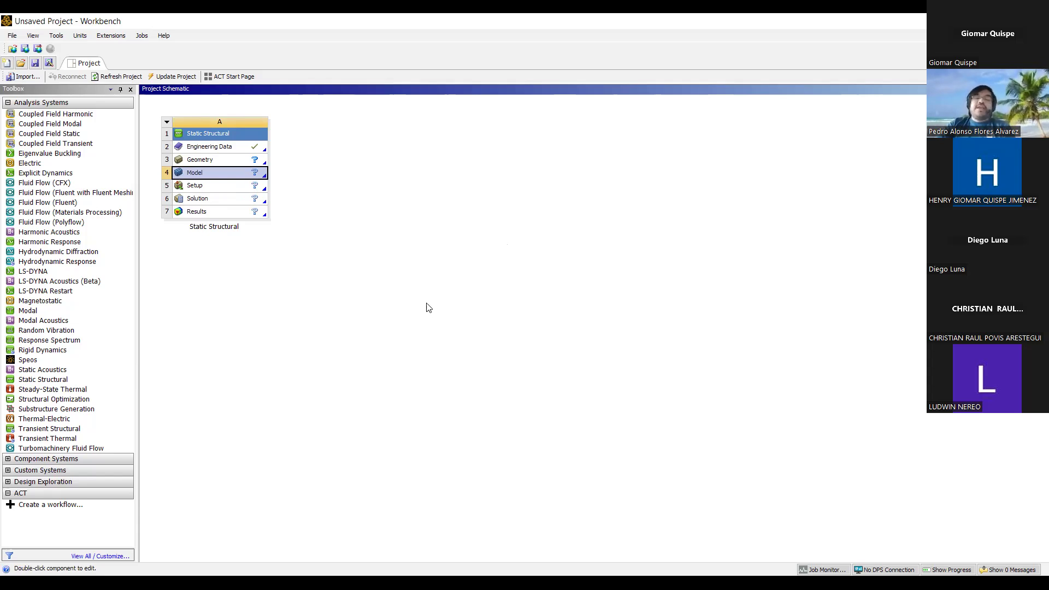
left_click(340, 317)
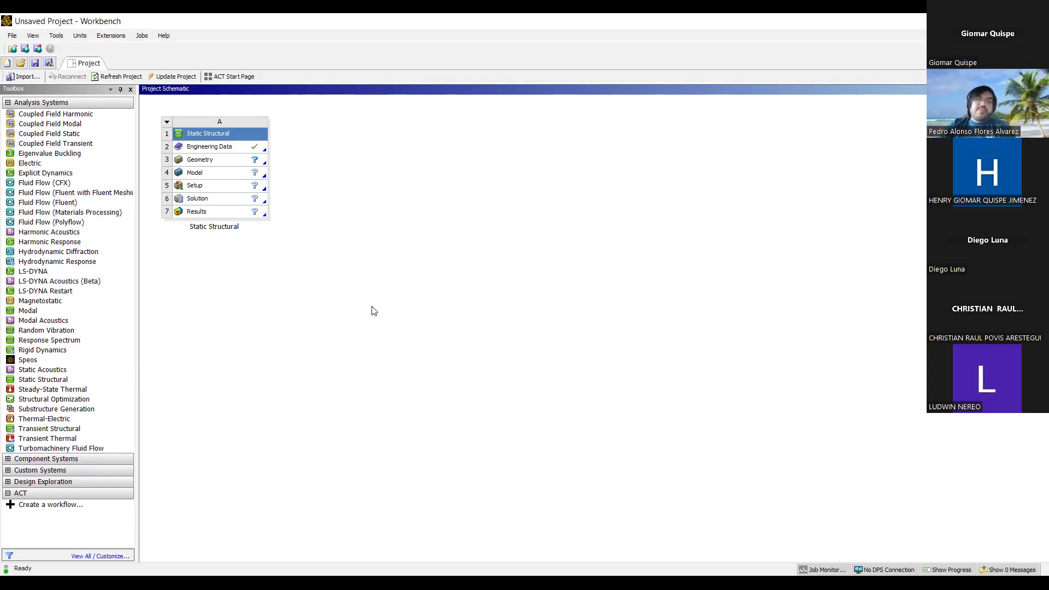
left_click(195, 173)
left_click(406, 190)
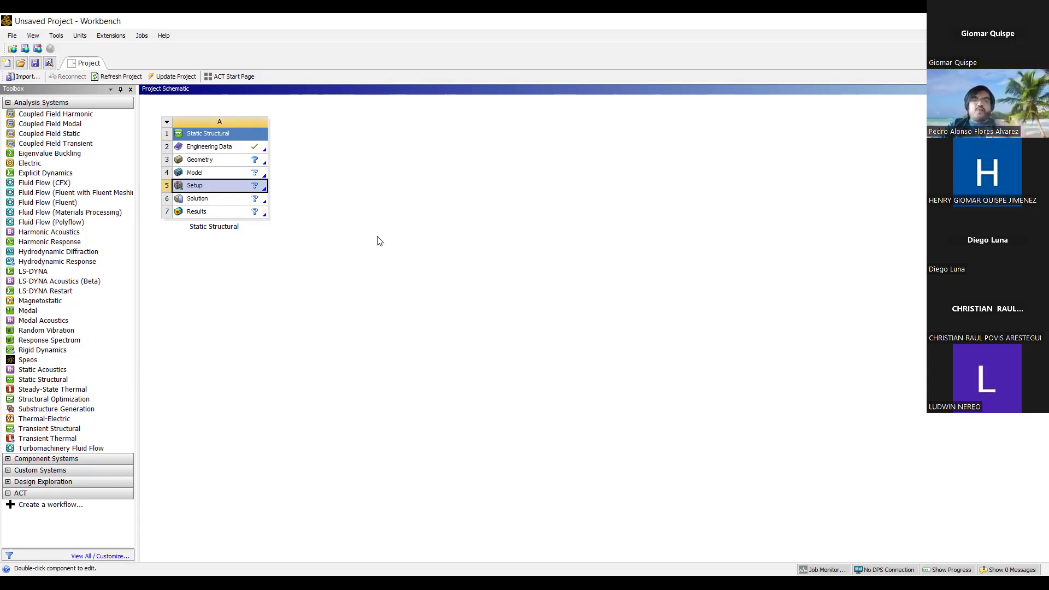
left_click(244, 199)
left_click(370, 213)
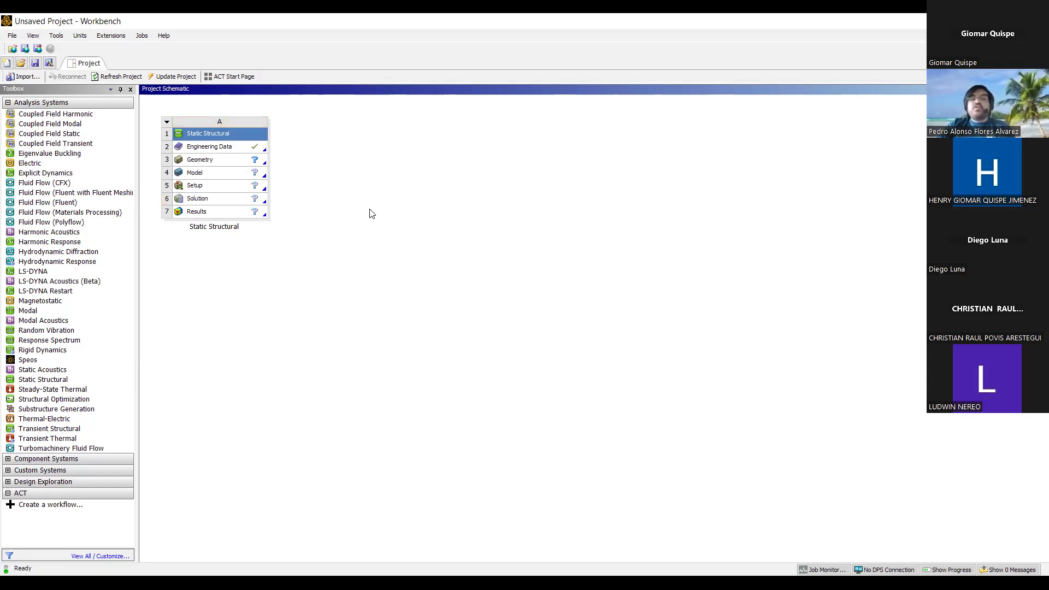
left_click(215, 199)
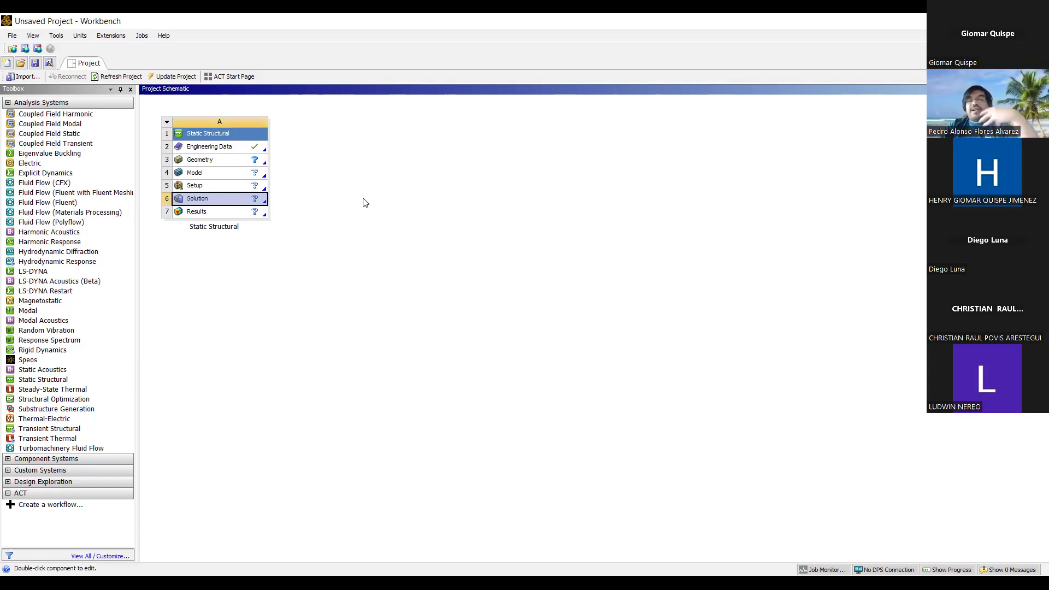
left_click(304, 211)
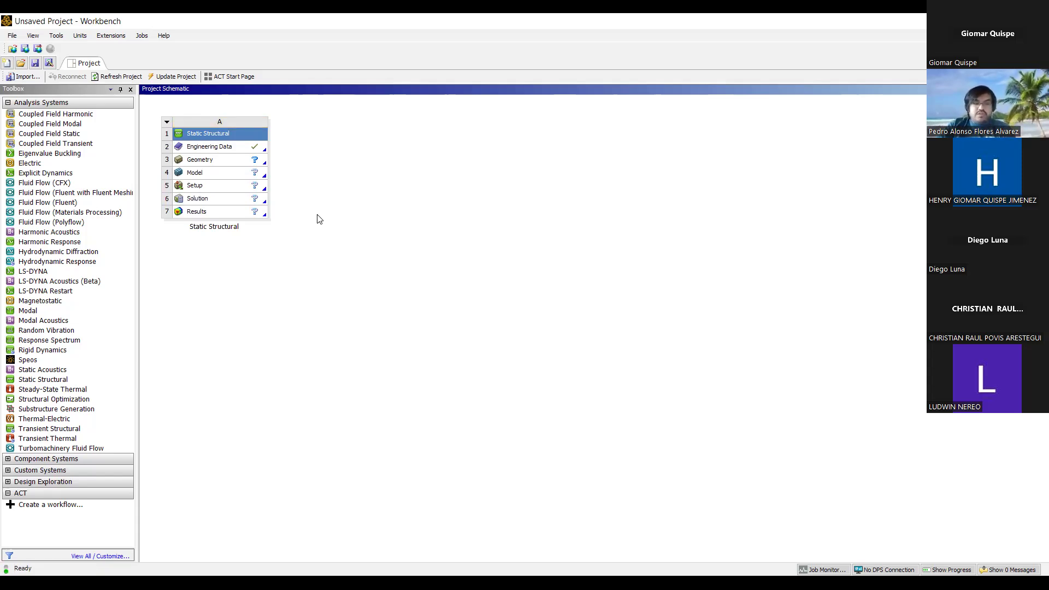
left_click(220, 216)
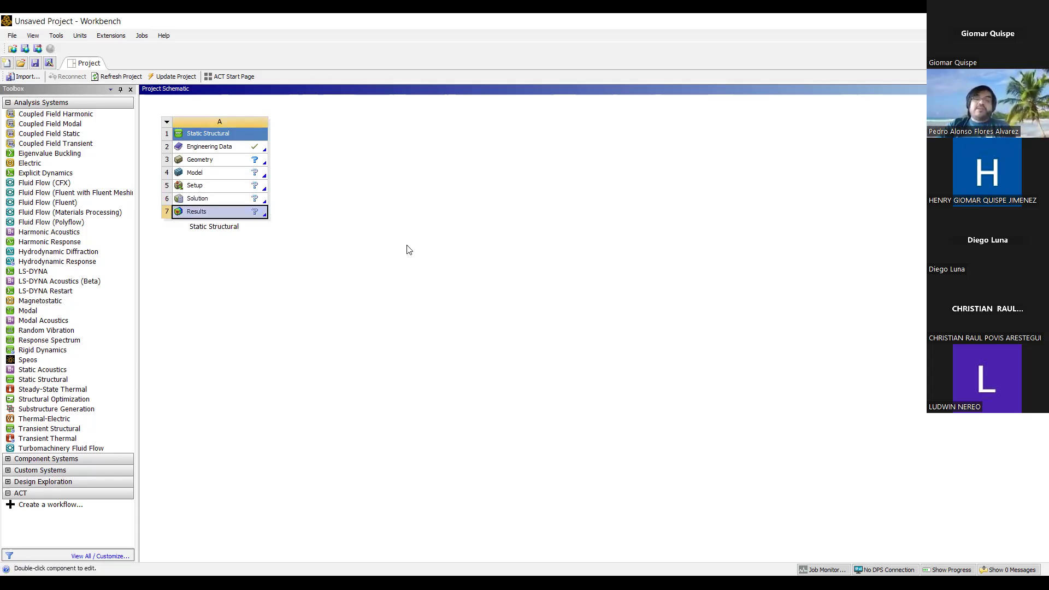
left_click(404, 257)
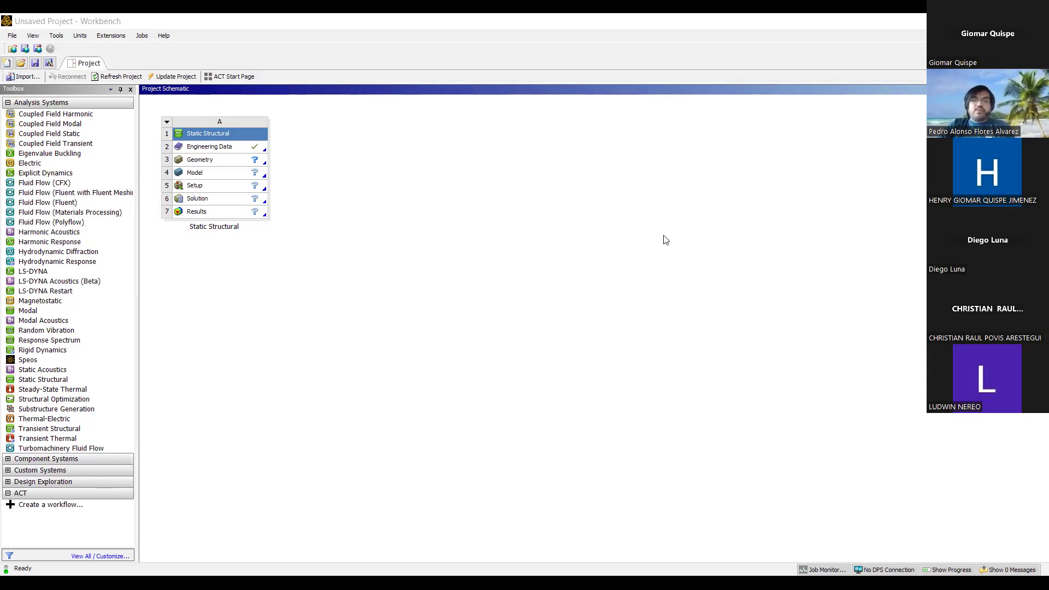
Examine the Geometry component's options for creating SpaceClaim, Discovery or DesignModeler geometry and for importing geometry.
left_click(497, 185)
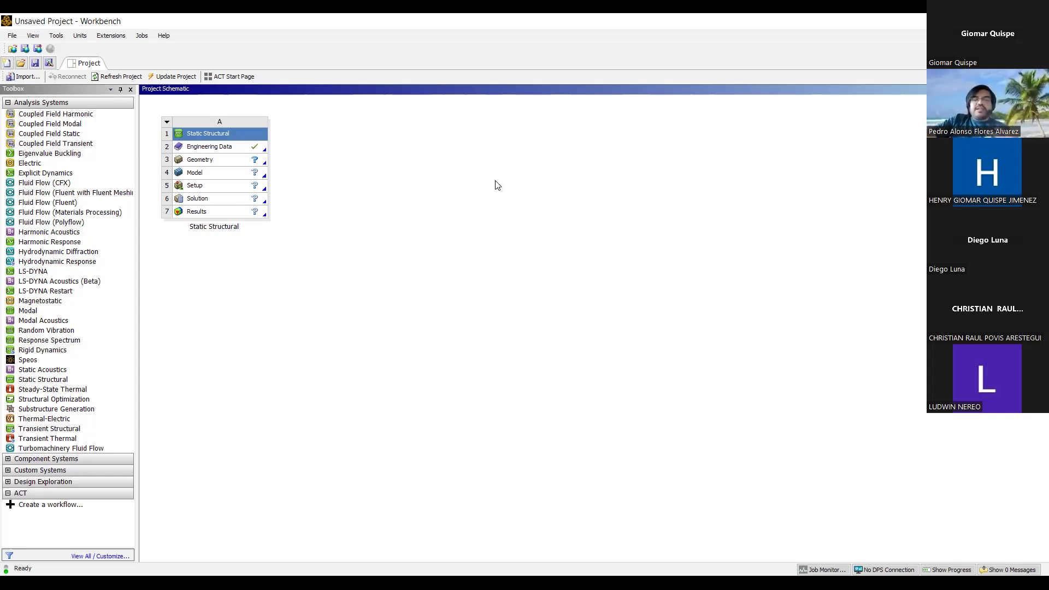
left_click(216, 161)
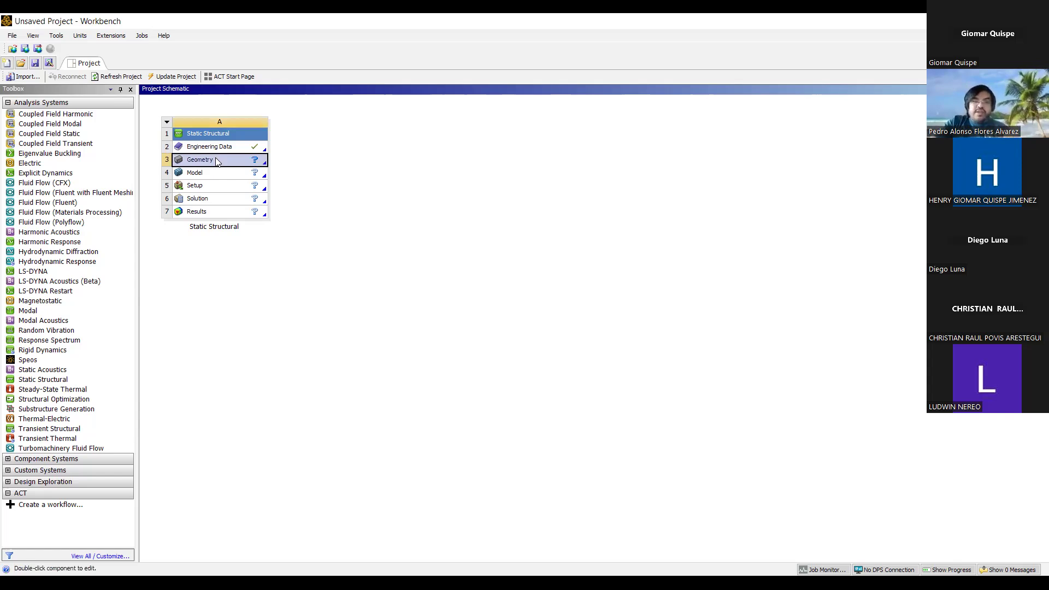
right_click(216, 161)
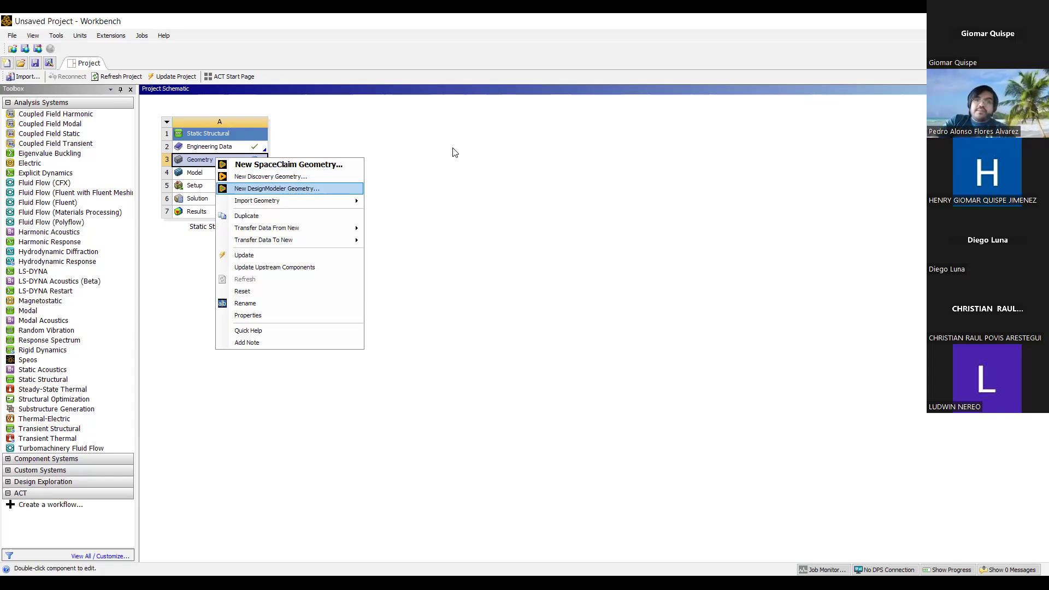
left_click(210, 163)
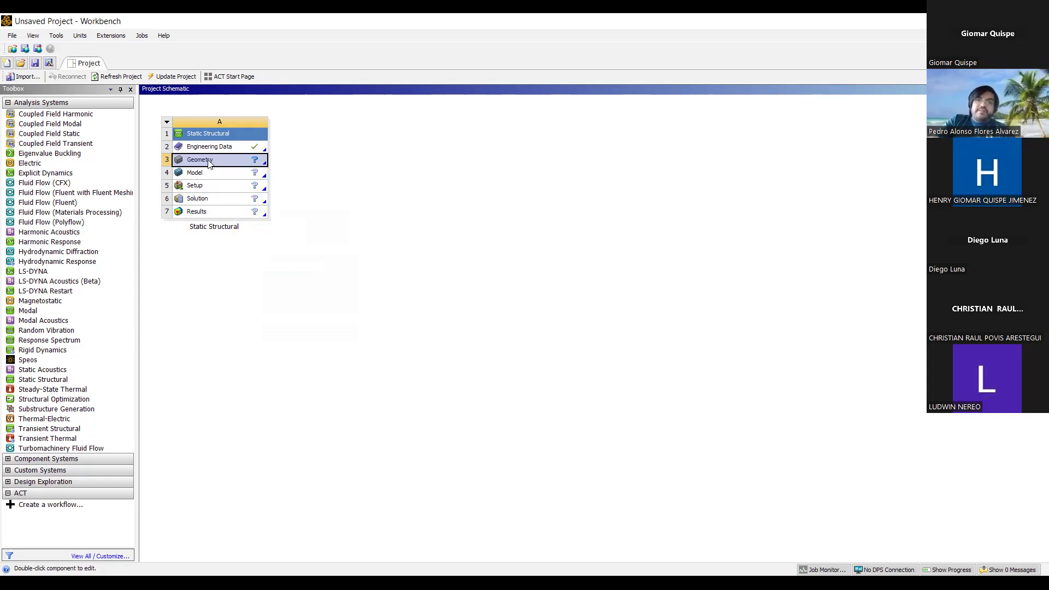
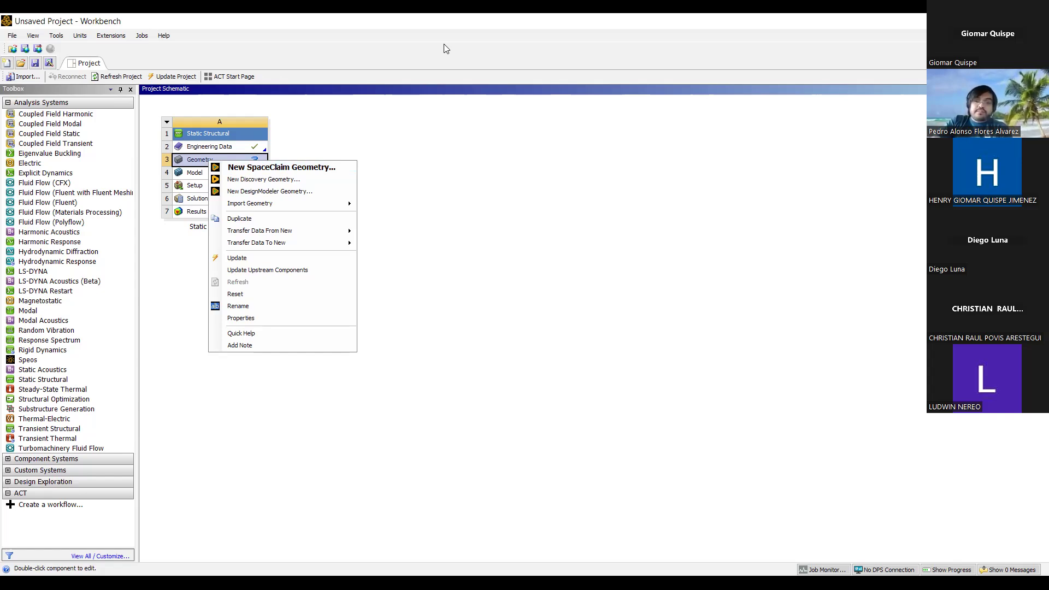
left_click(444, 45)
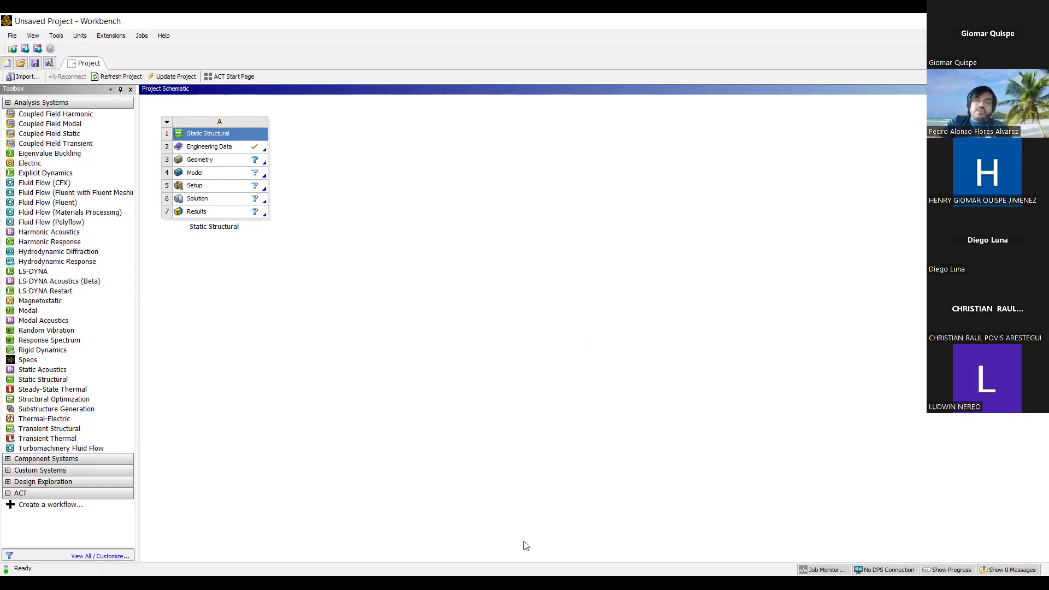
left_click(350, 581)
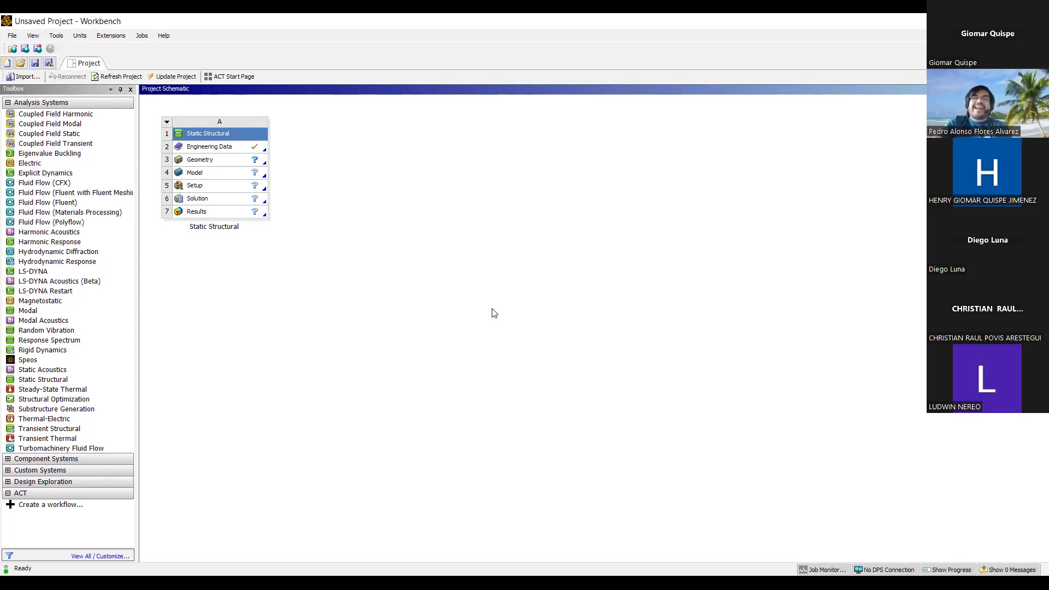
Import the geometry file Cap_fillets.stp from the Descargas folder into the Static Structural system's Geometry component.
left_click(217, 165)
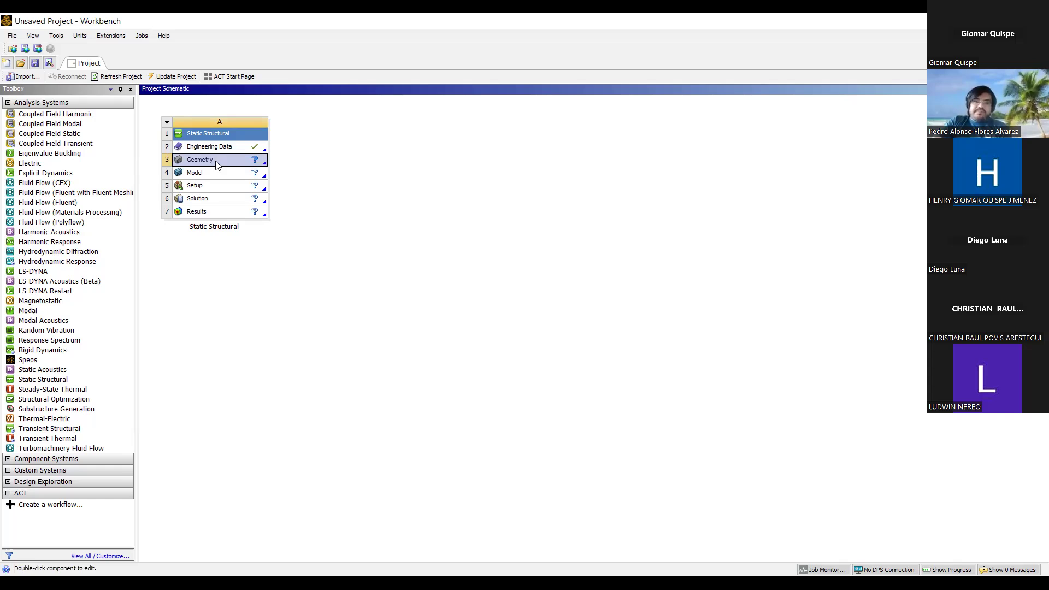
right_click(216, 162)
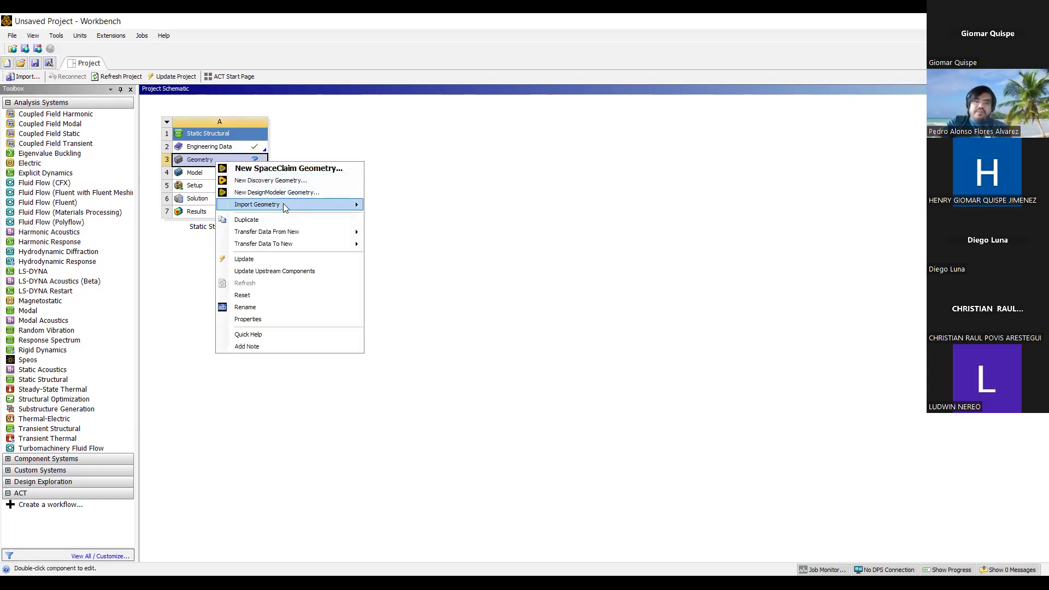
mouse_move(283, 204)
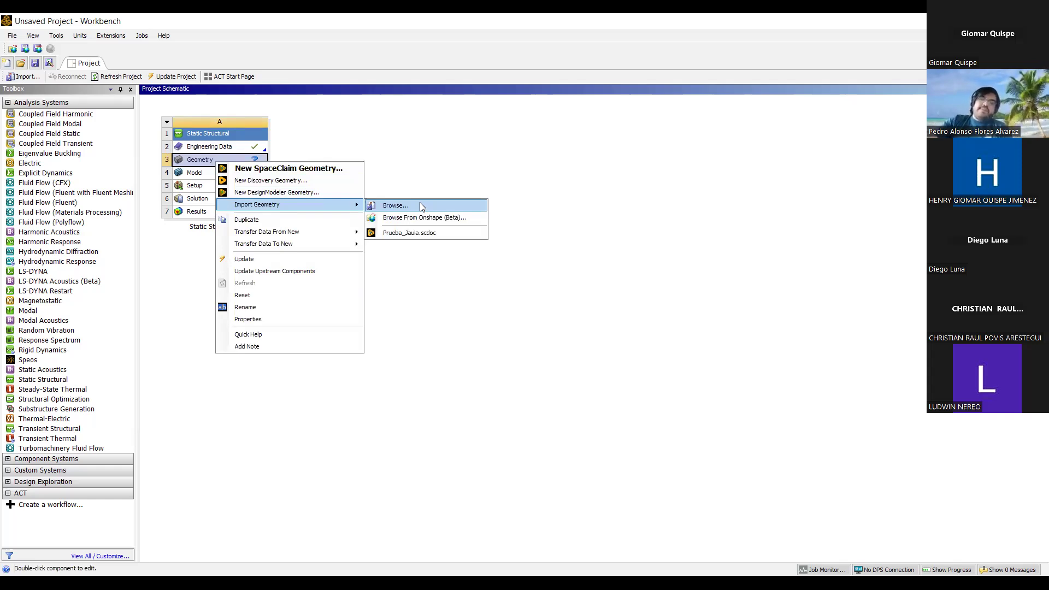
left_click(421, 206)
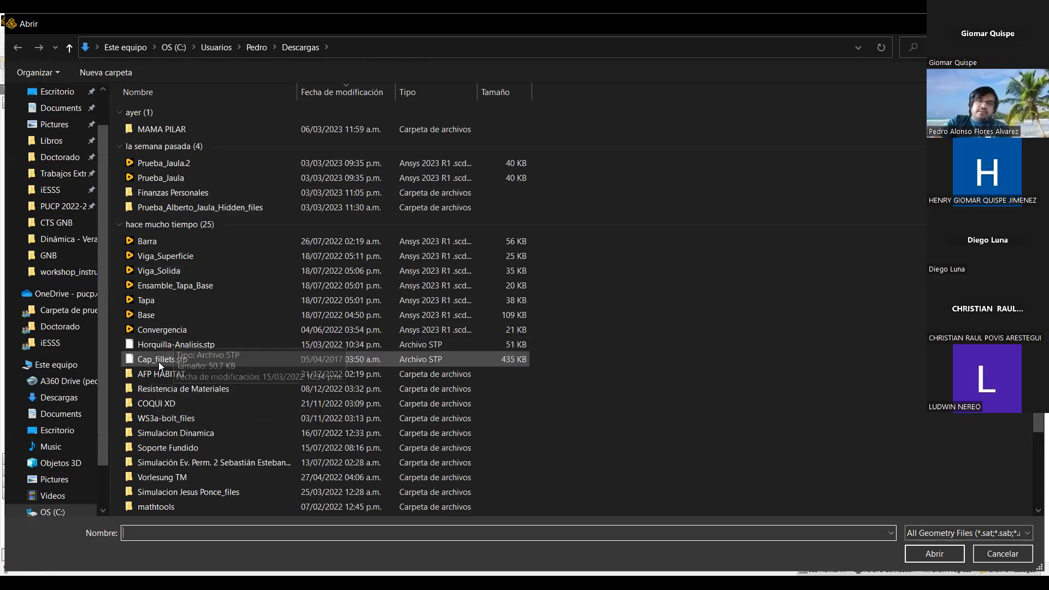
left_click(182, 362)
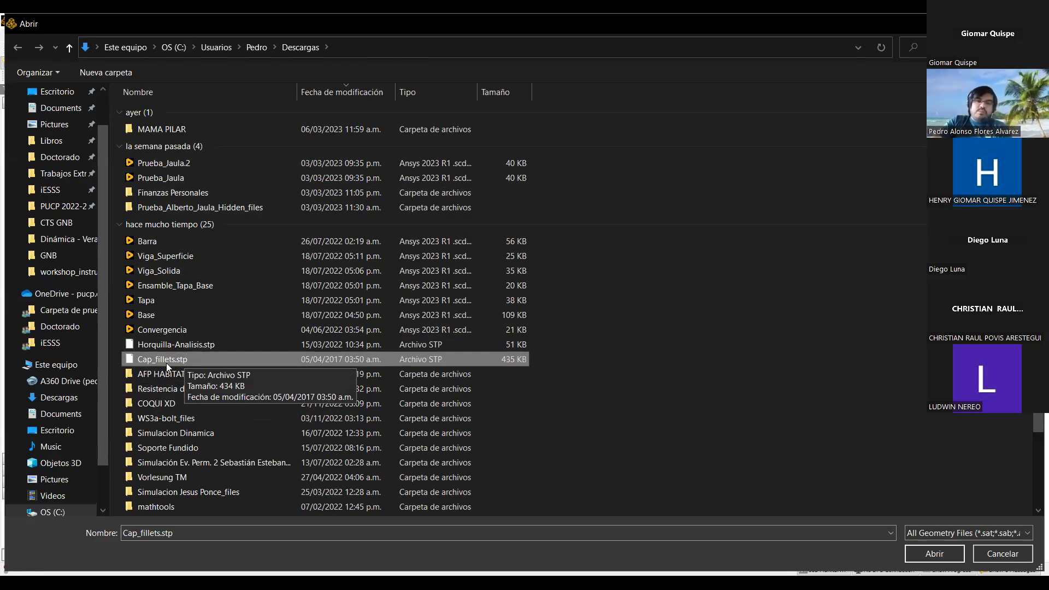
left_click(931, 554)
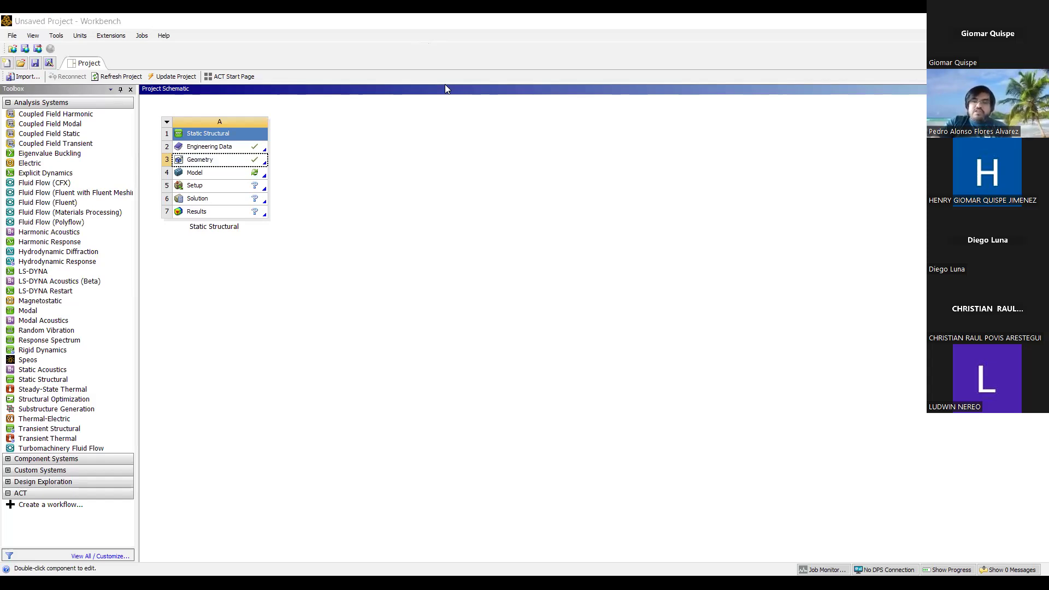
left_click(296, 215)
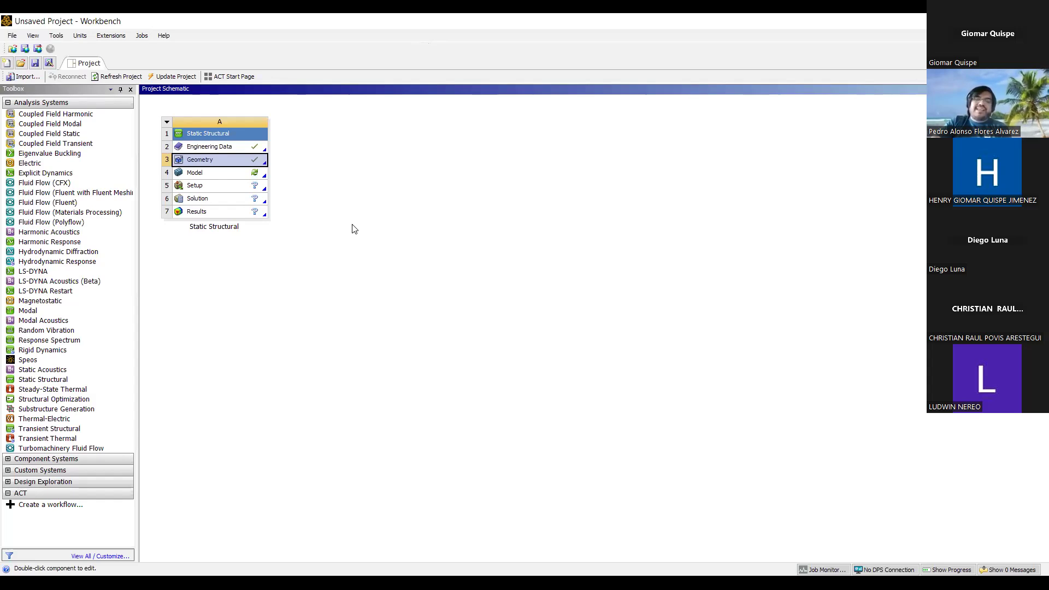
left_click(359, 212)
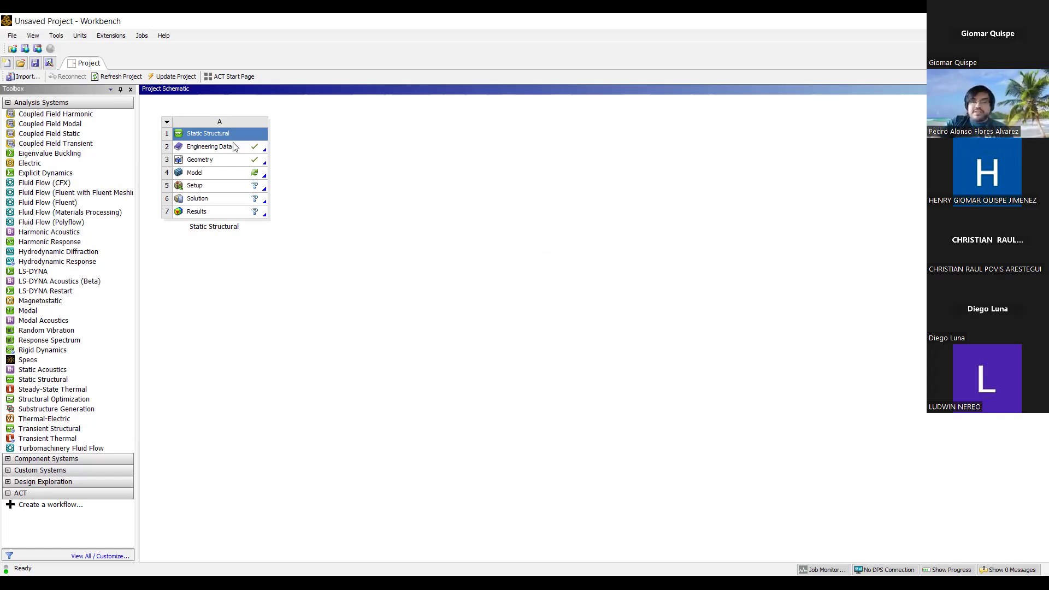
Open the Static Structural system's Engineering Data and examine Structural Steel's density, thermal expansion coefficient, Young's modulus and Poisson's ratio.
left_click(229, 151)
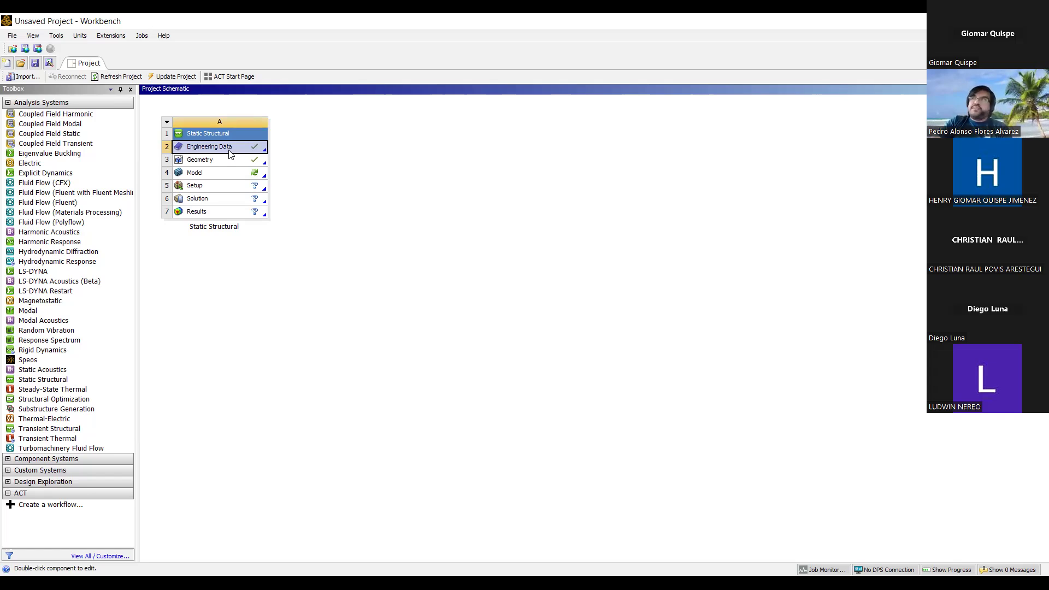
double_click(229, 152)
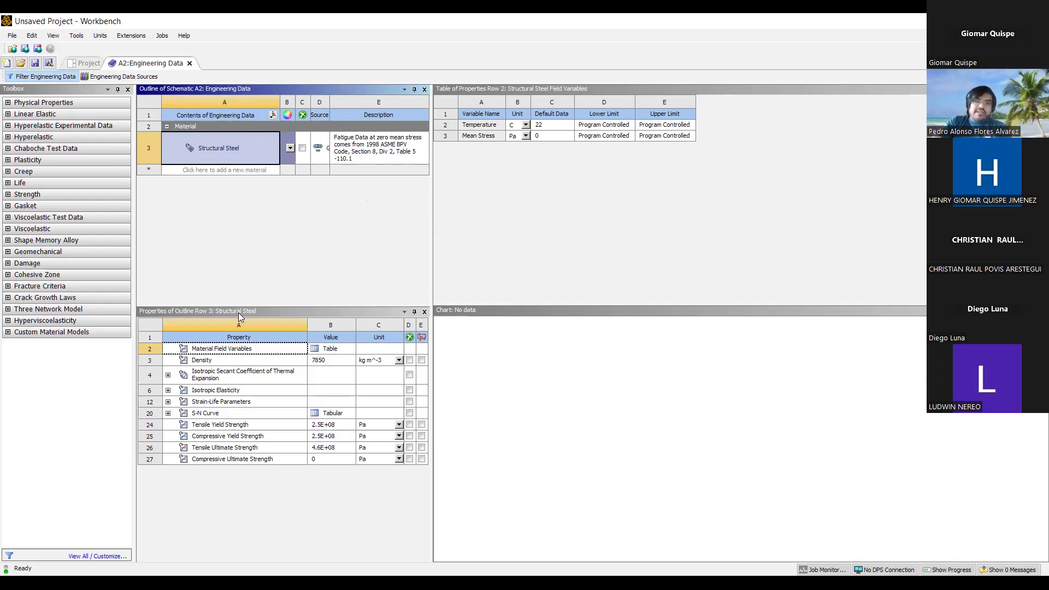
left_click(217, 311)
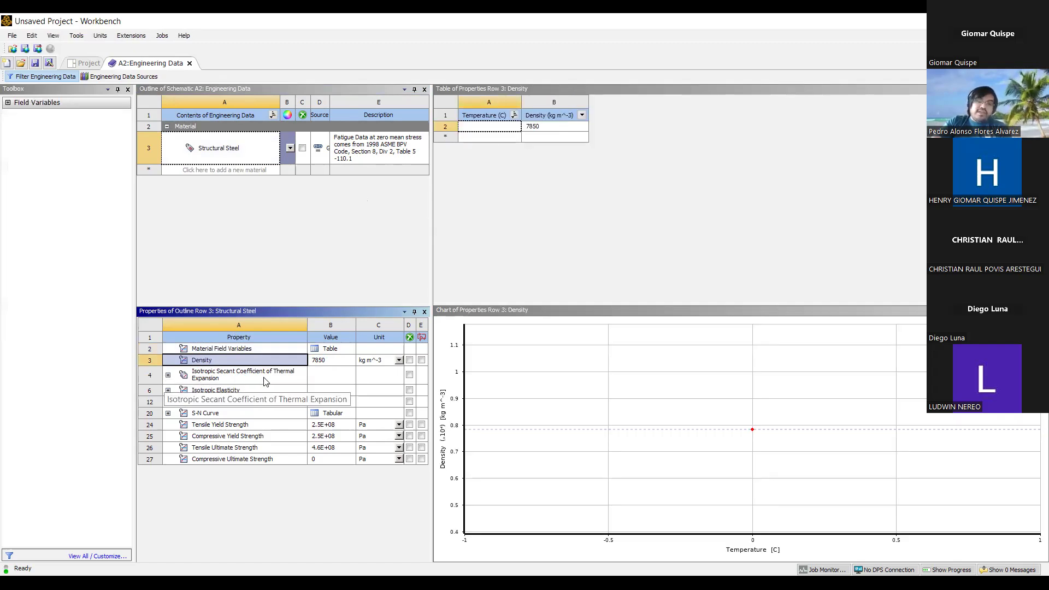
left_click(168, 376)
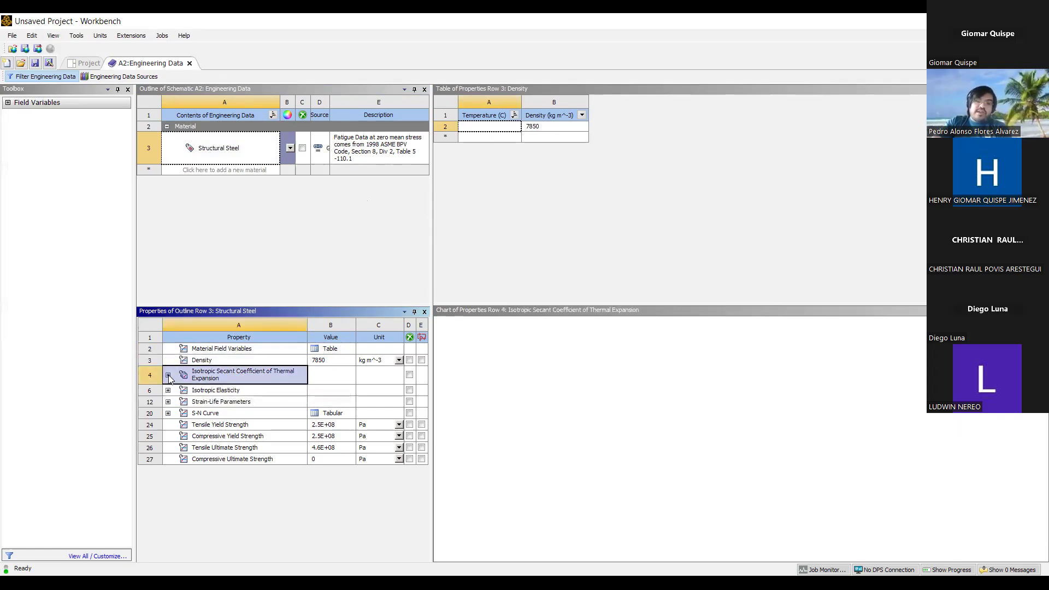
left_click(238, 391)
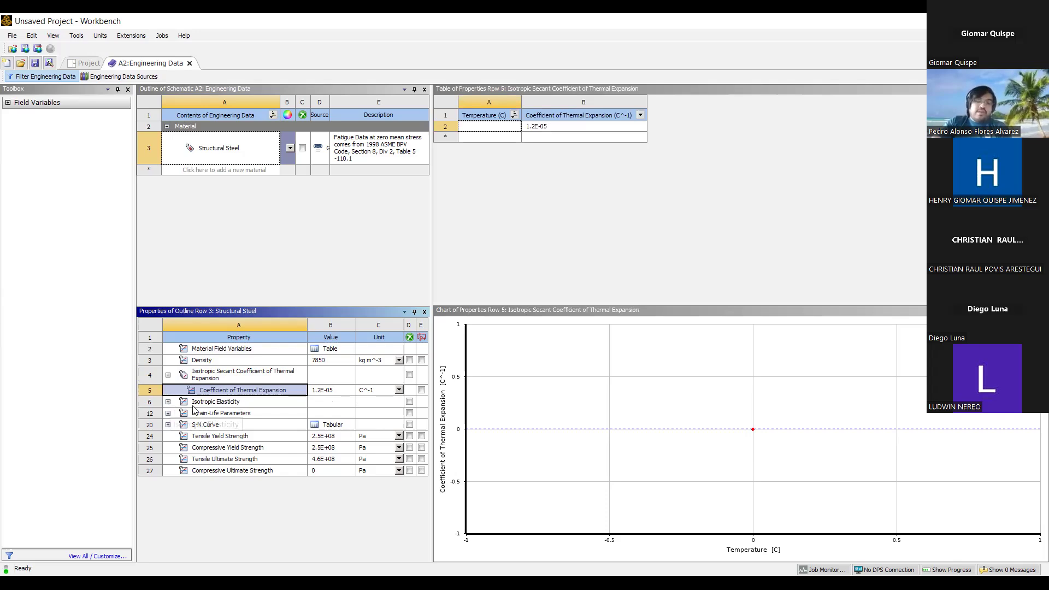
left_click(168, 403)
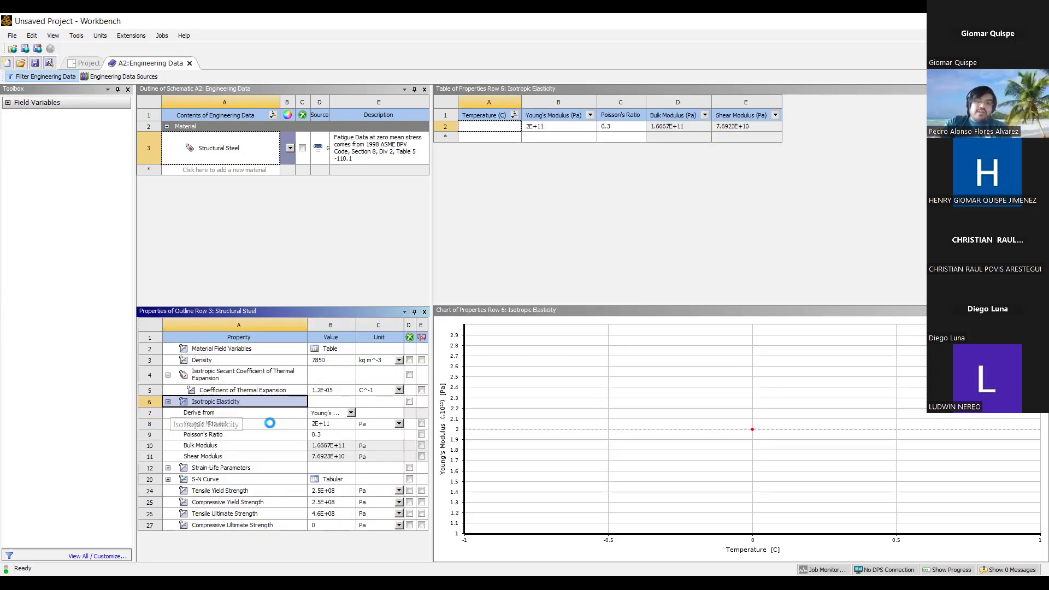
left_click(271, 425)
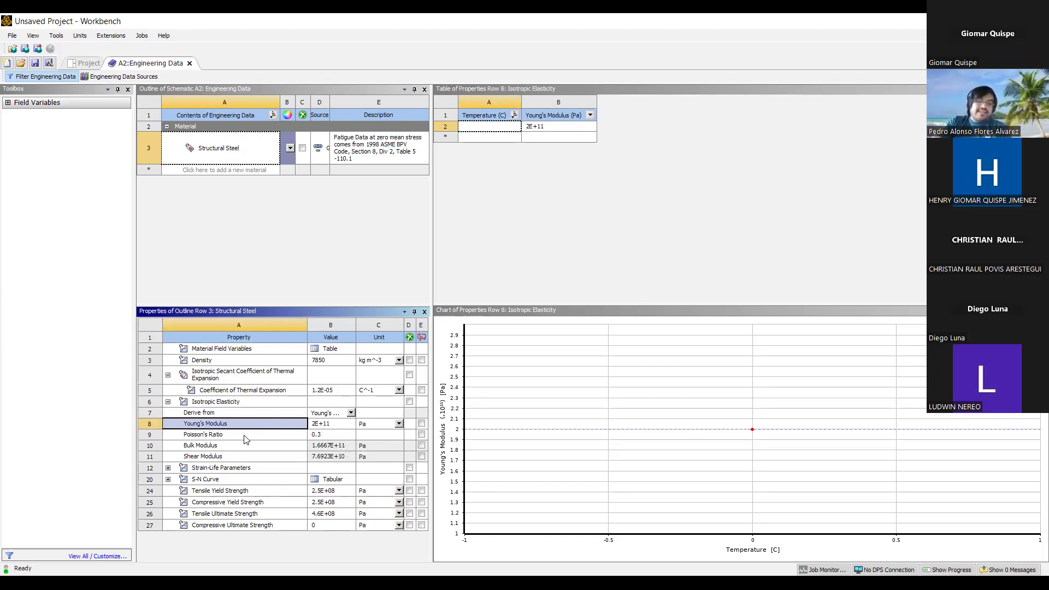
left_click(320, 438)
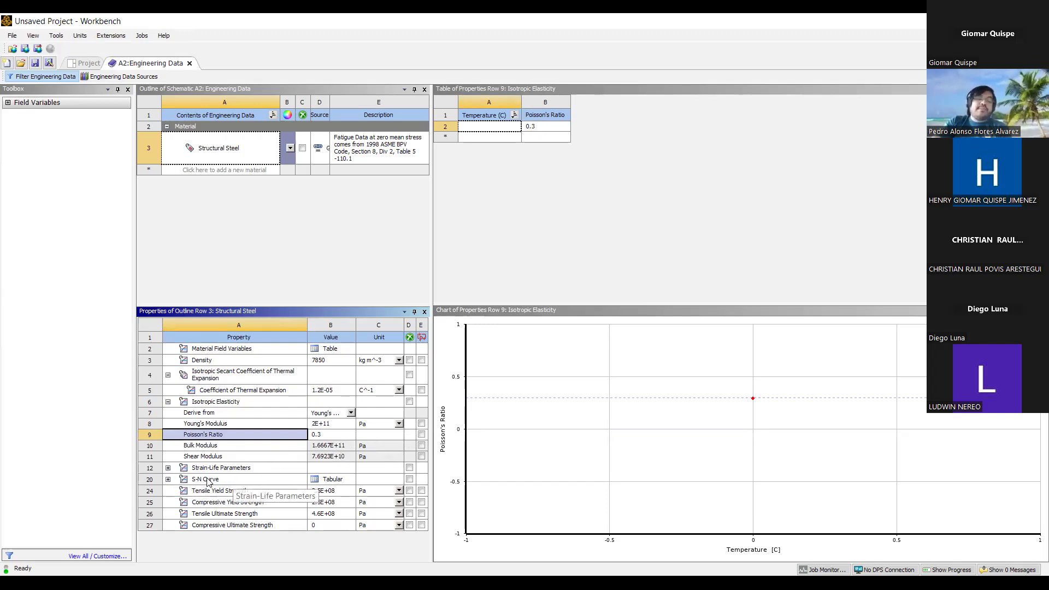
Examine Structural Steel's S-N curve, tensile yield strength and tensile ultimate strength.
left_click(177, 480)
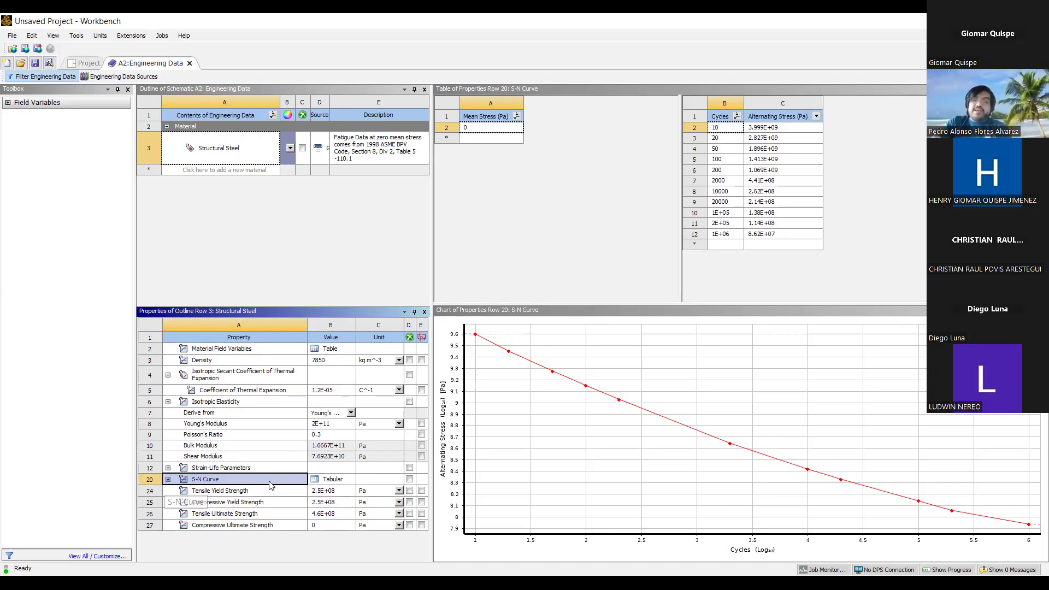
left_click(235, 492)
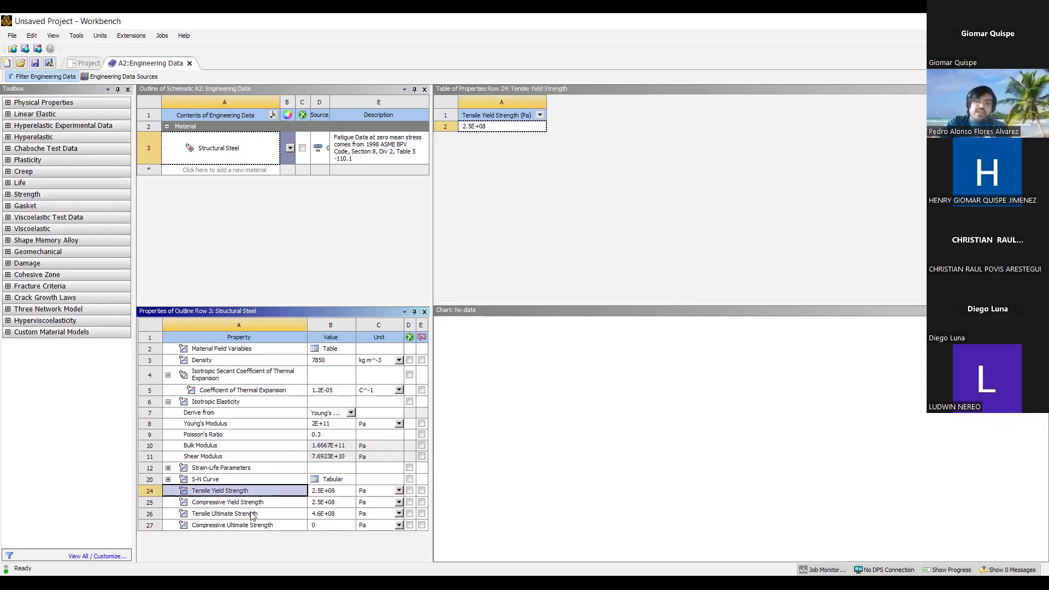
left_click(253, 515)
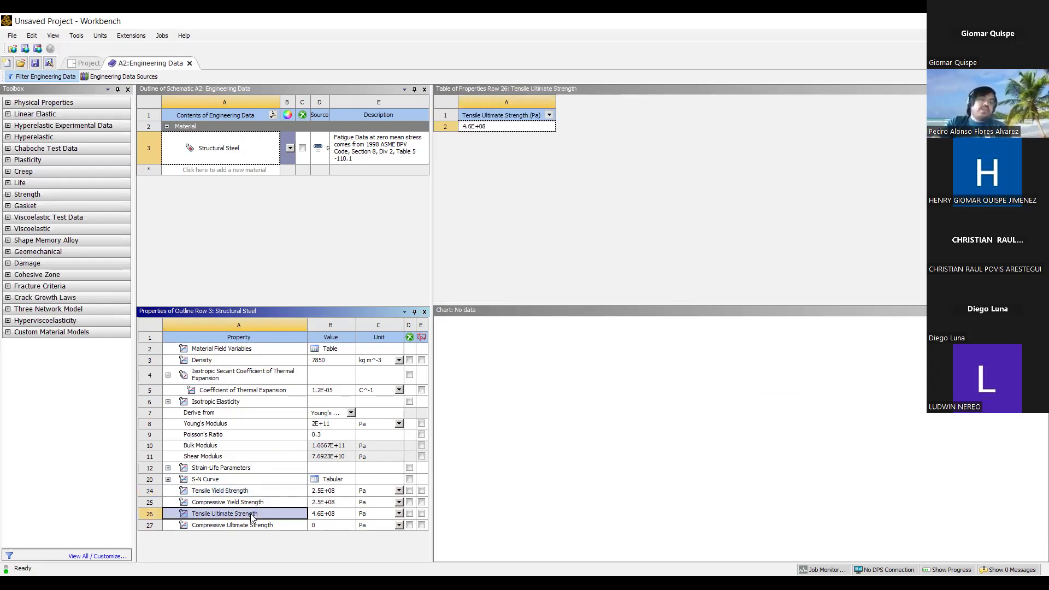
left_click(275, 237)
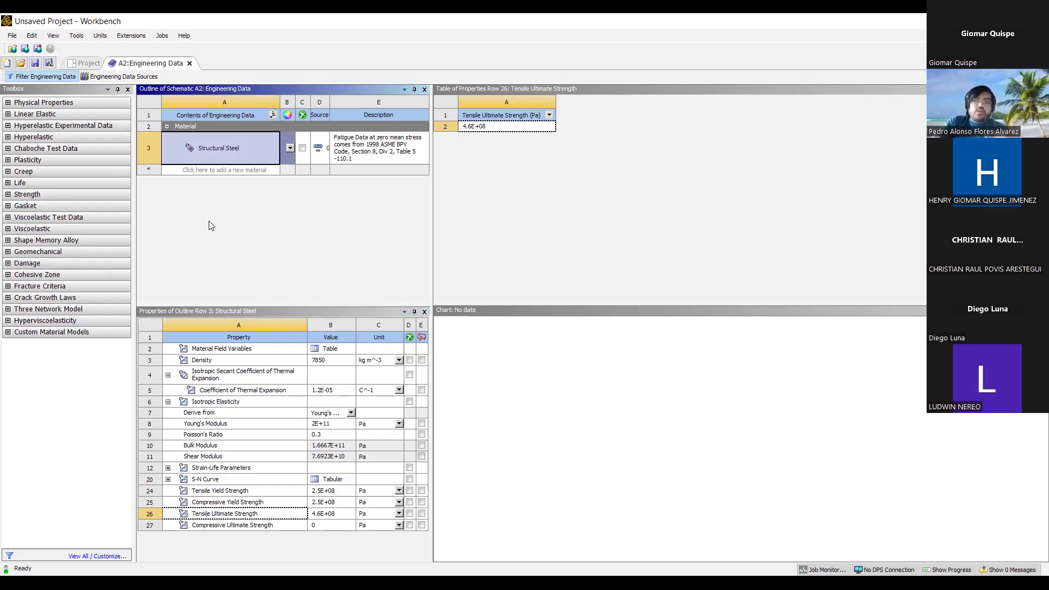
Add Aluminum Alloy from the General Materials data source to the analysis's engineering data.
left_click(148, 77)
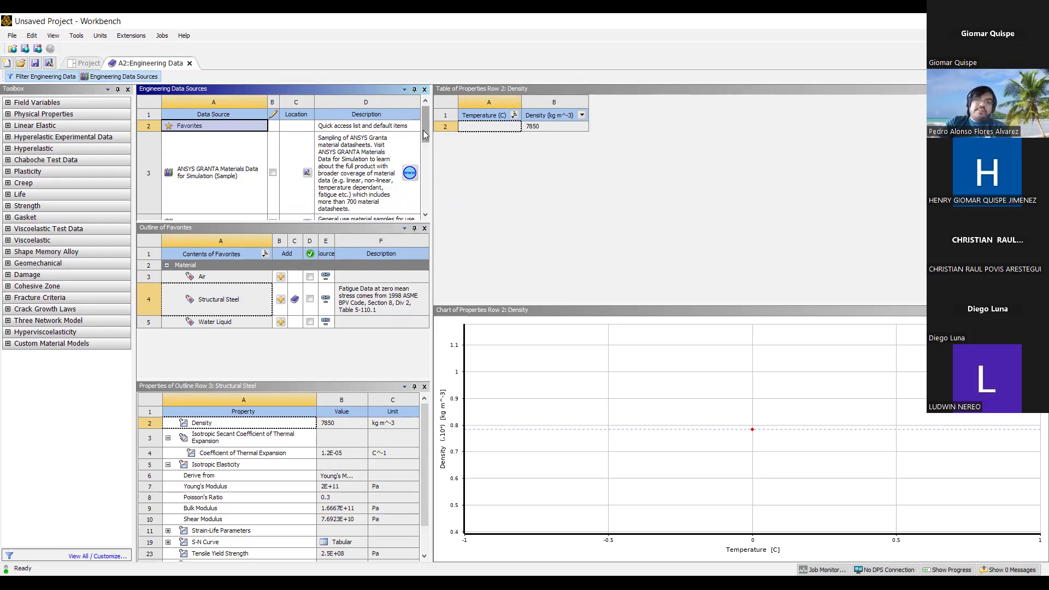
scroll(292, 167, "down", 3)
scroll(292, 167, "down", 1)
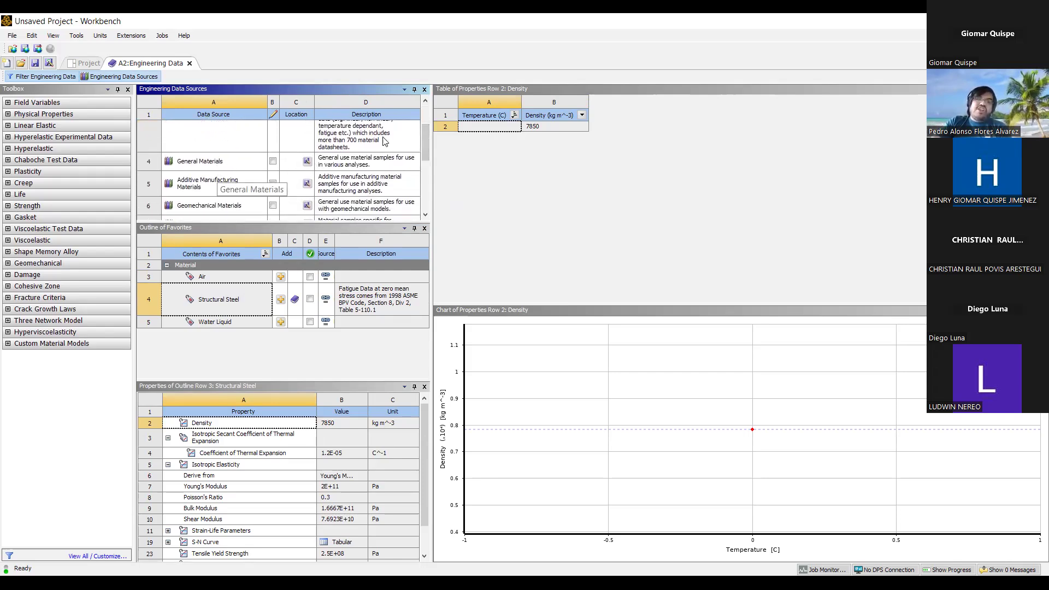
scroll(427, 143, "down", 9)
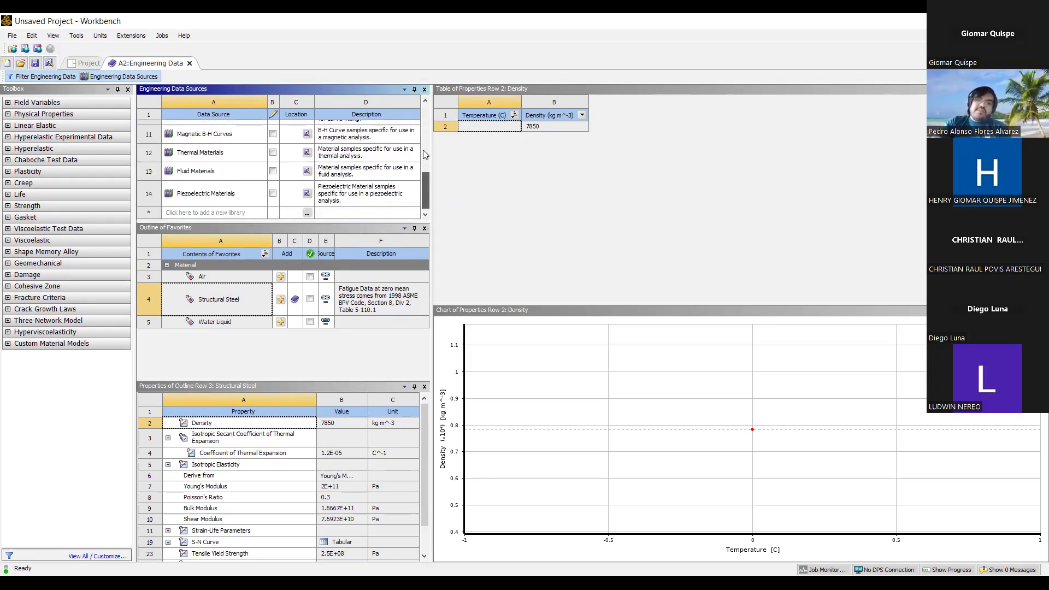
scroll(425, 131, "up", 10)
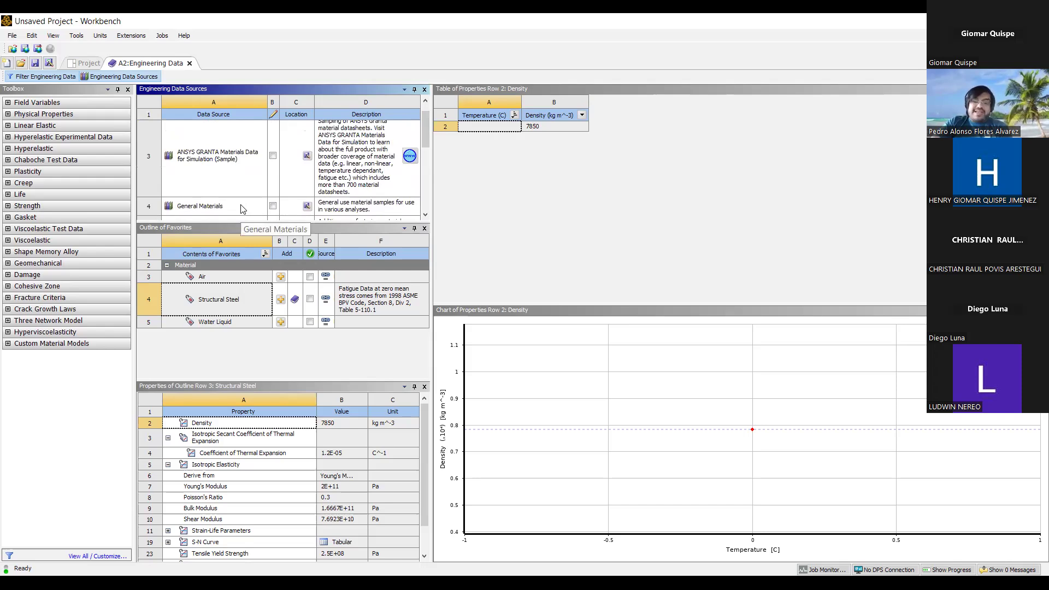
left_click(237, 207)
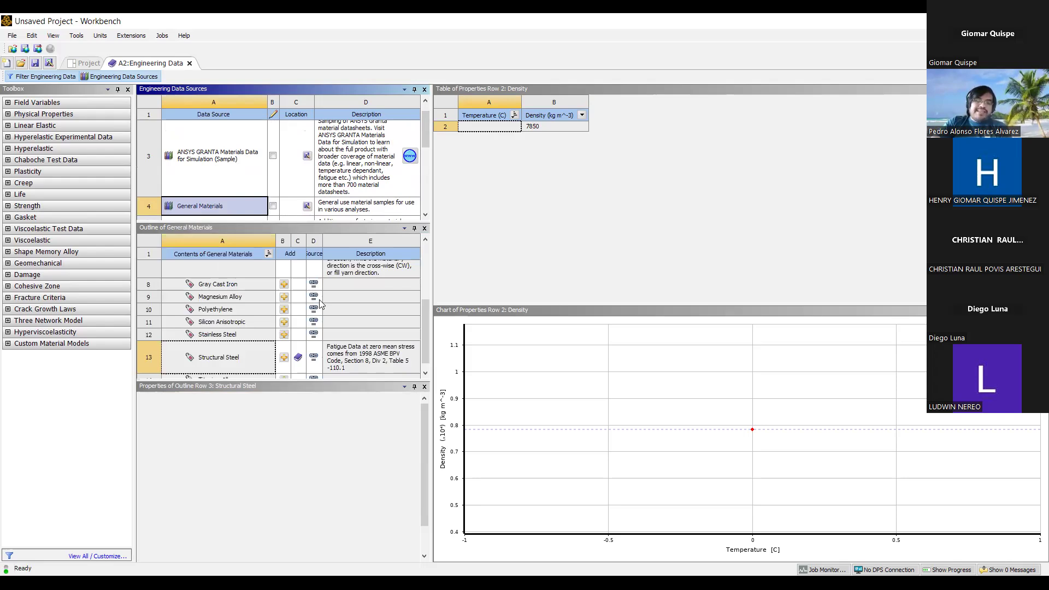
left_click_drag(426, 337, 431, 266)
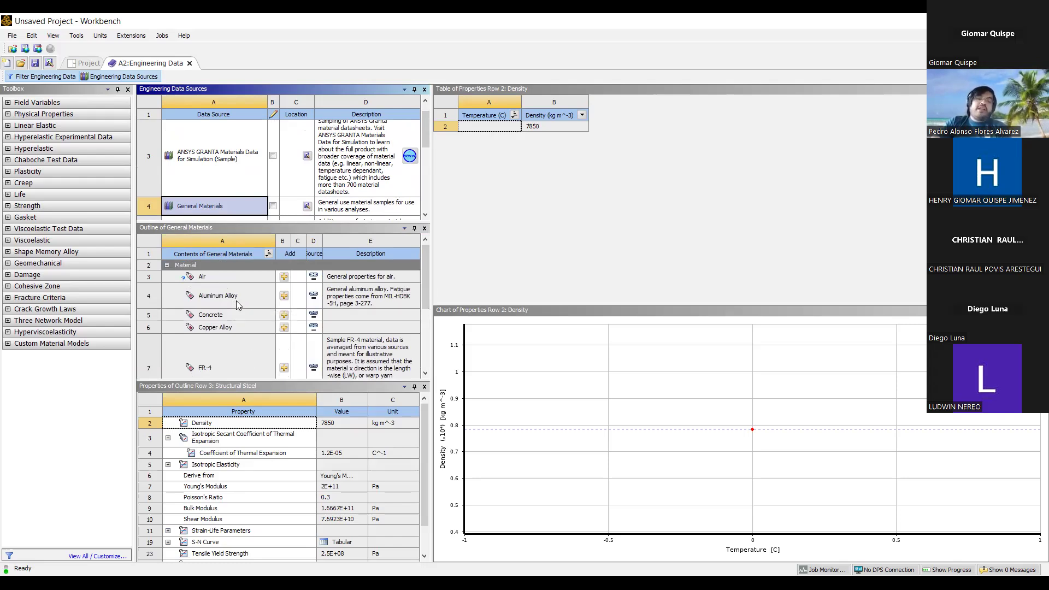
left_click(217, 298)
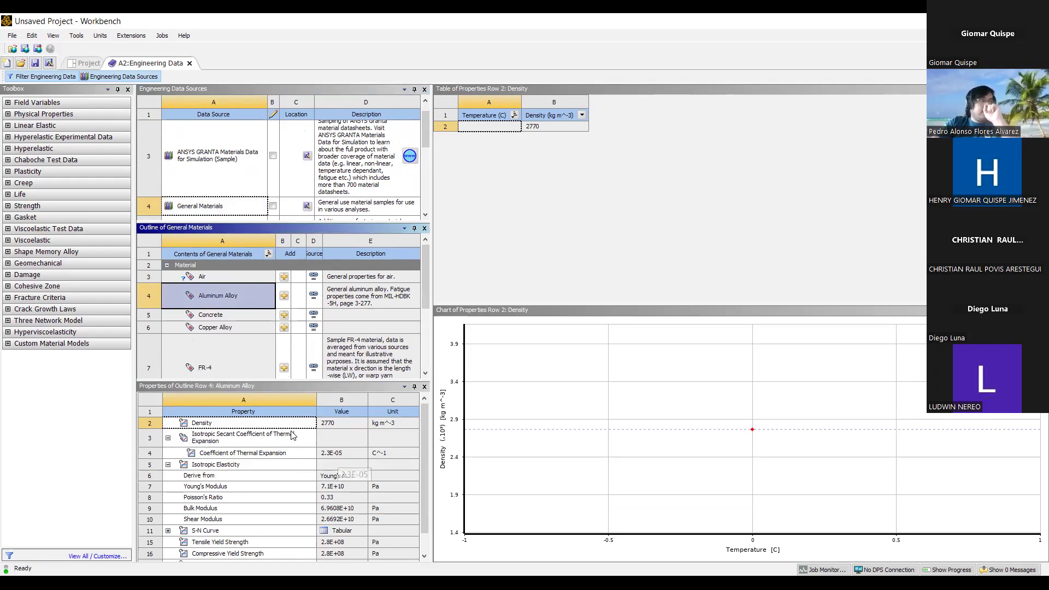
left_click(283, 297)
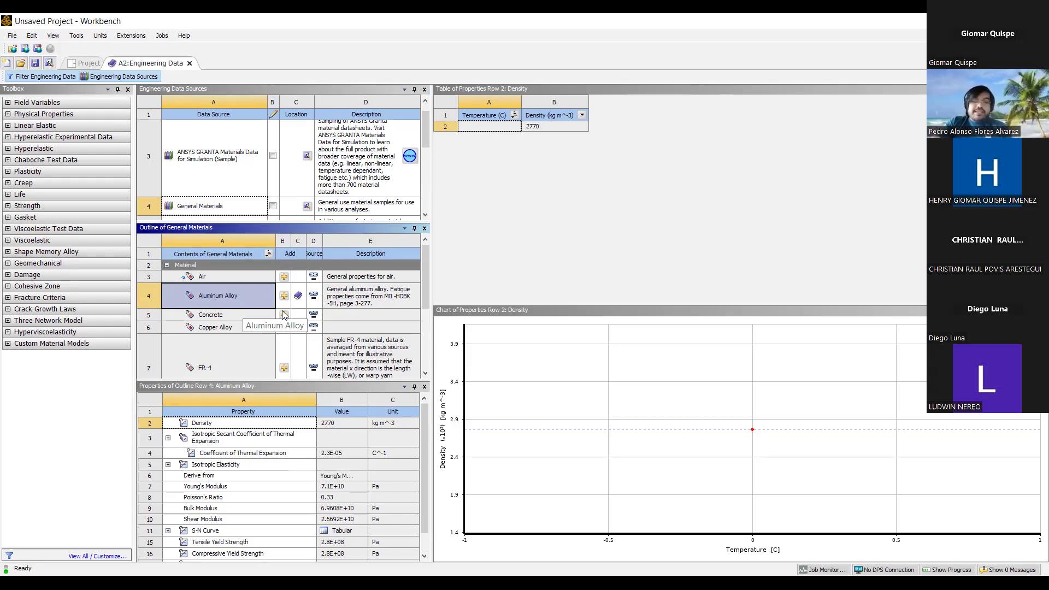
Add Copper Alloy from the General Materials data source and return to the analysis's own material list.
left_click(226, 329)
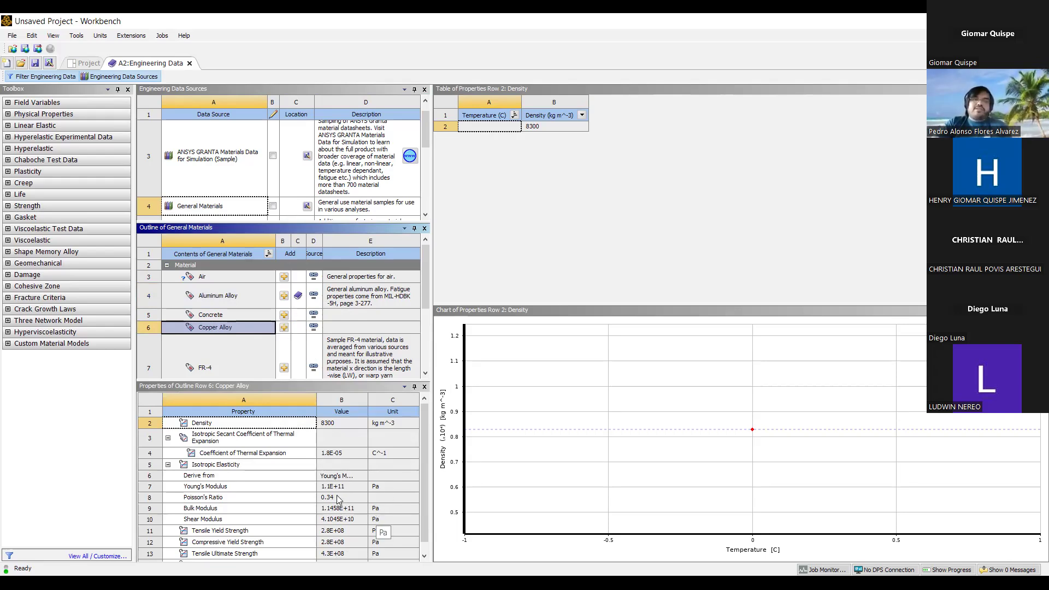
left_click(284, 329)
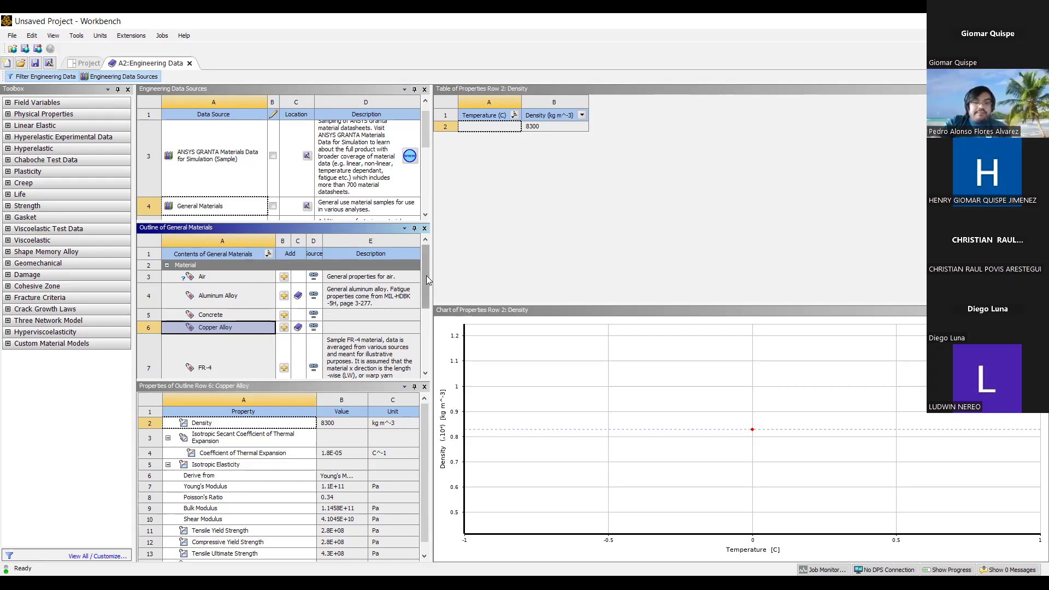
left_click_drag(425, 281, 422, 304)
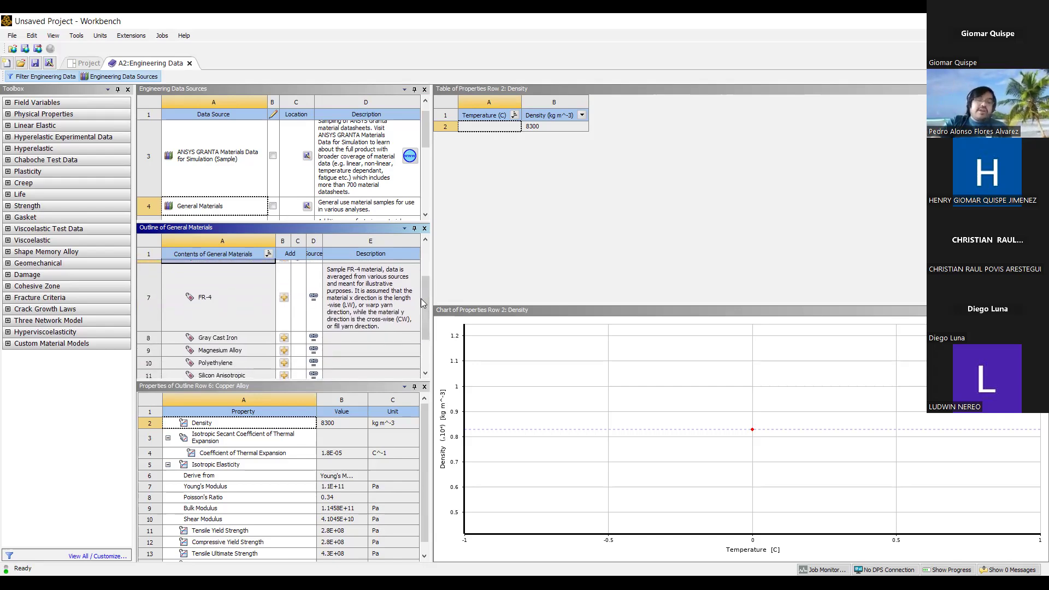
scroll(329, 319, "down", 2)
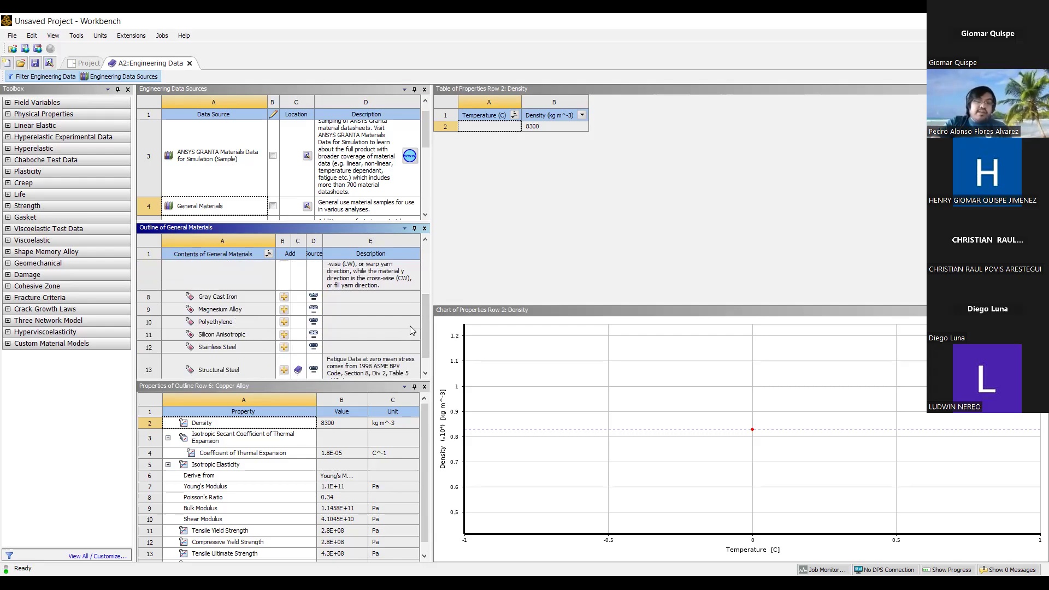
scroll(426, 355, "down", 1)
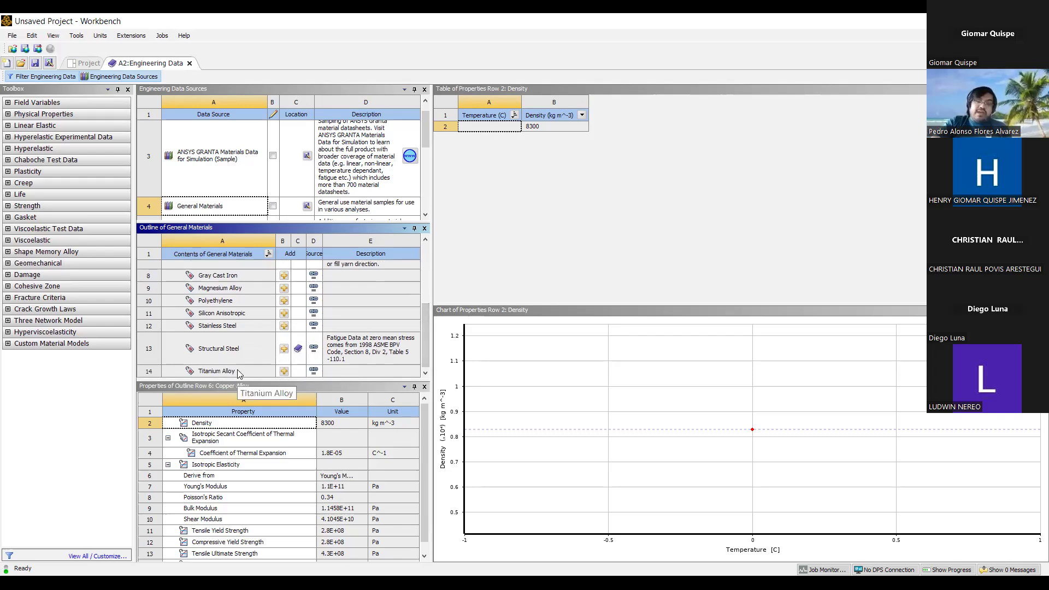
scroll(352, 350, "up", 5)
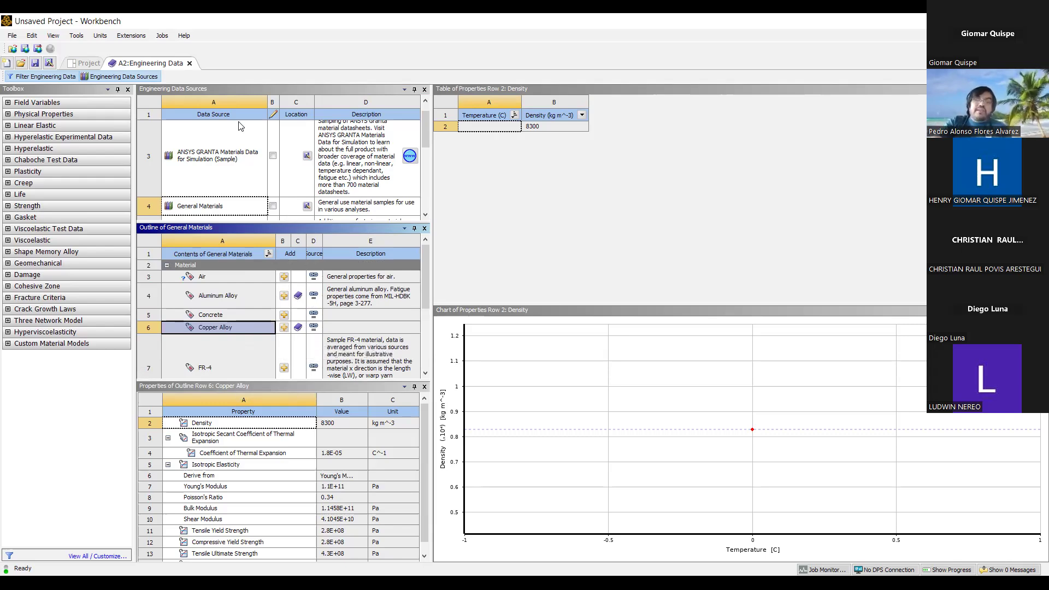
scroll(284, 166, "up", 1)
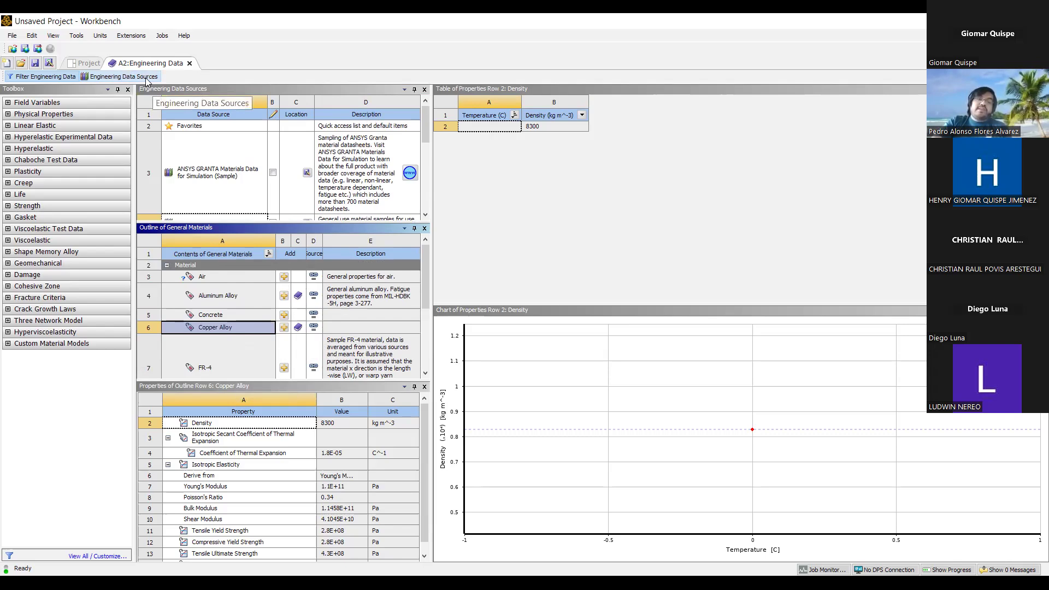
left_click(123, 77)
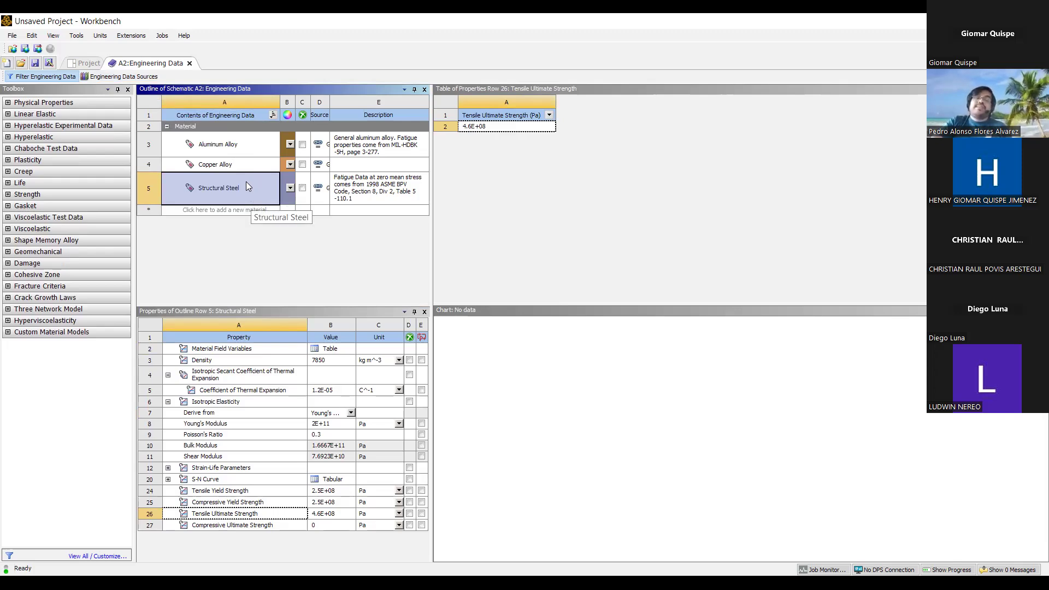
Examine the added Copper Alloy and Aluminum Alloy, and the Chaboche Test Data, Creep and Life property groups available for Aluminum Alloy.
left_click(236, 164)
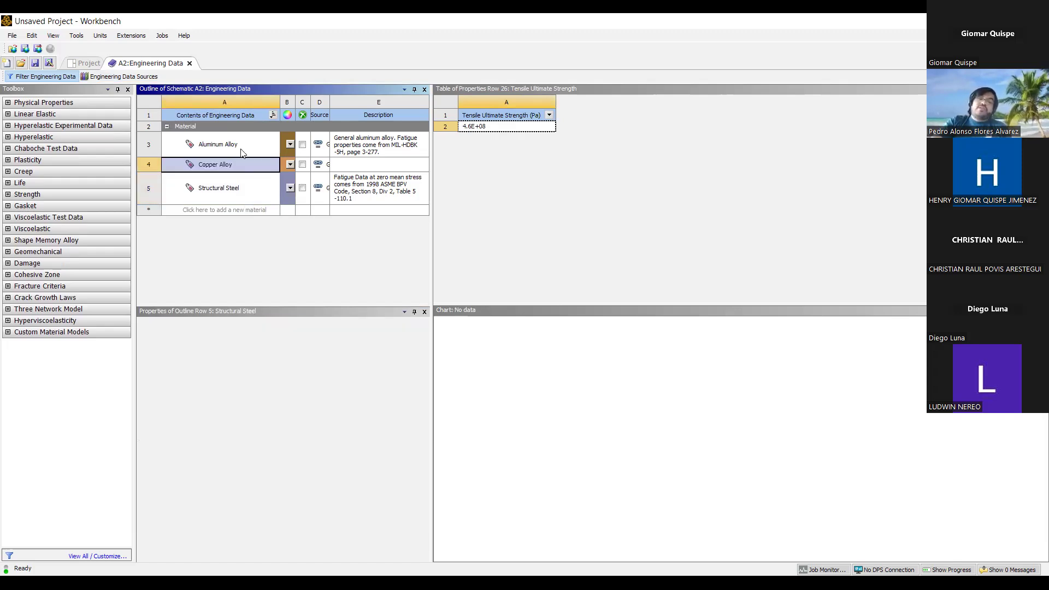
left_click(232, 144)
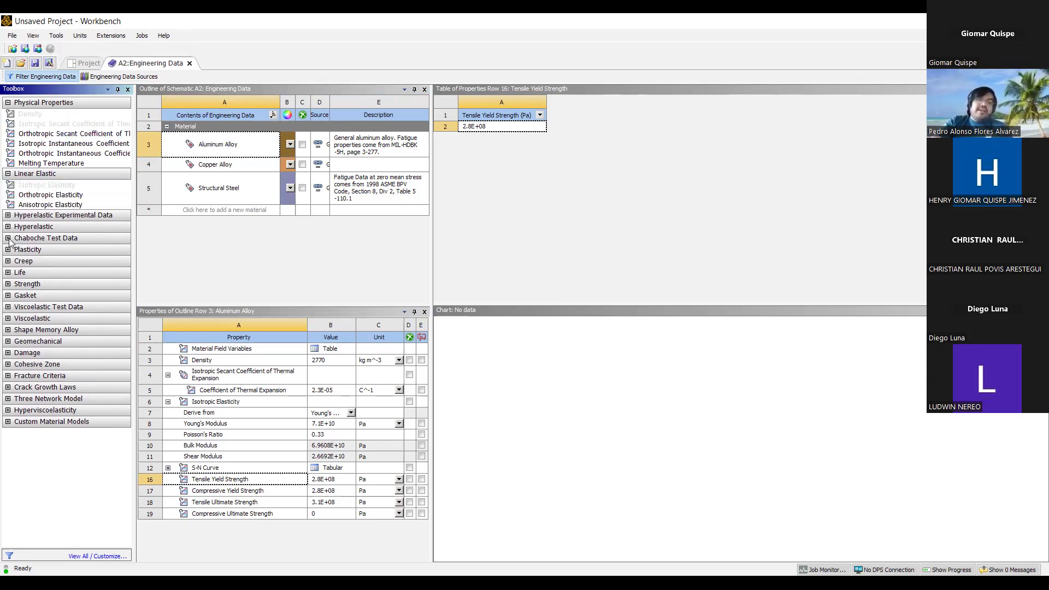
left_click(9, 238)
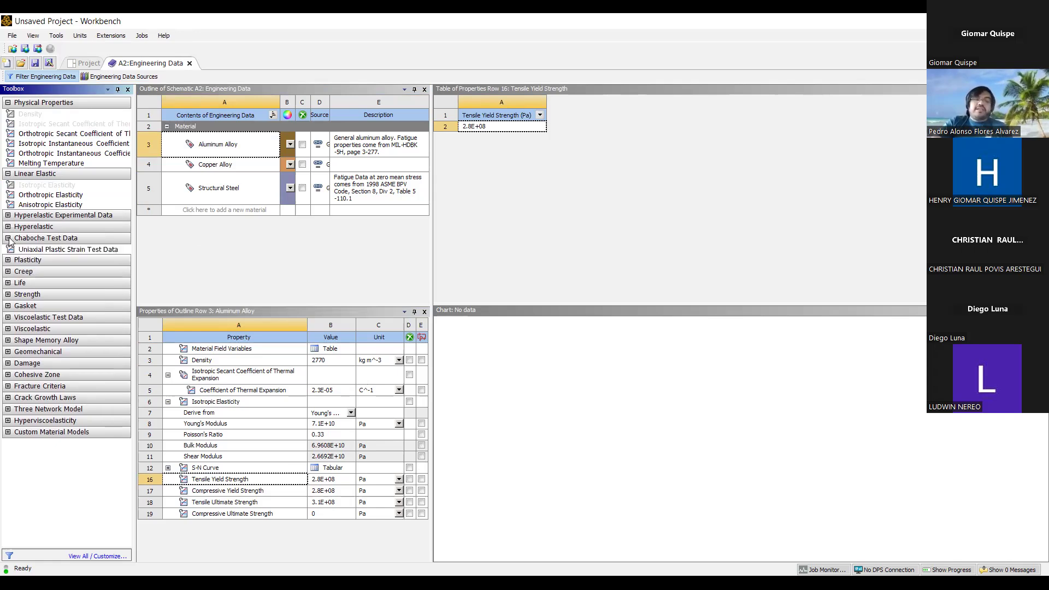
left_click(8, 239)
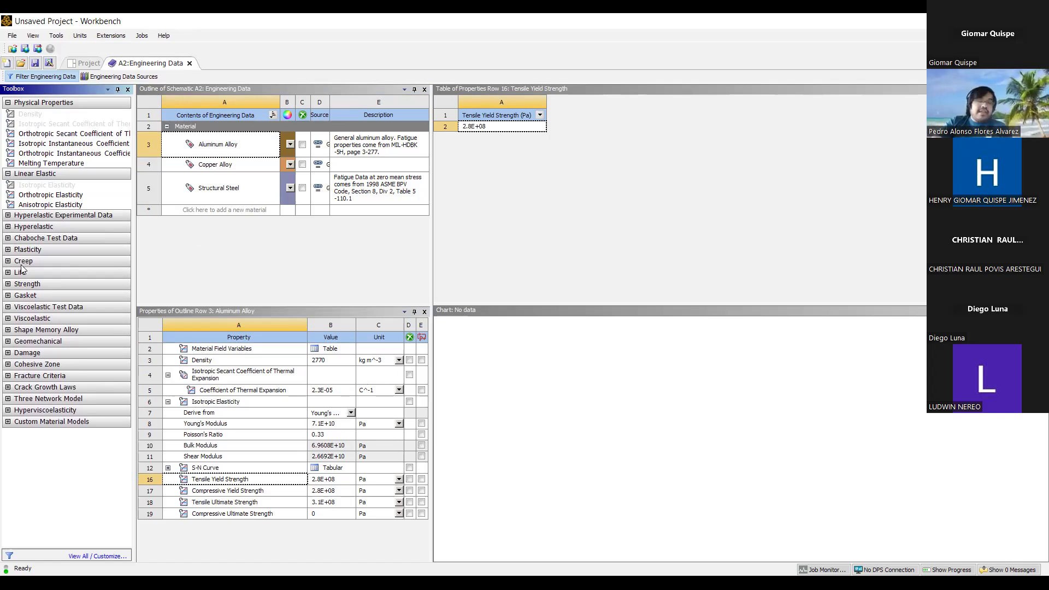
left_click(8, 261)
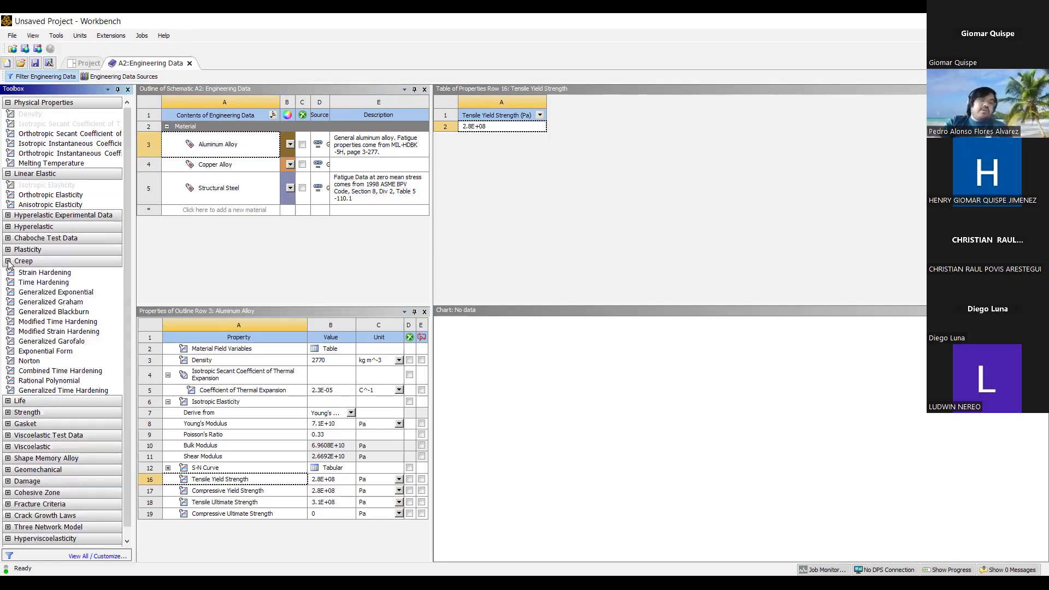
left_click(8, 262)
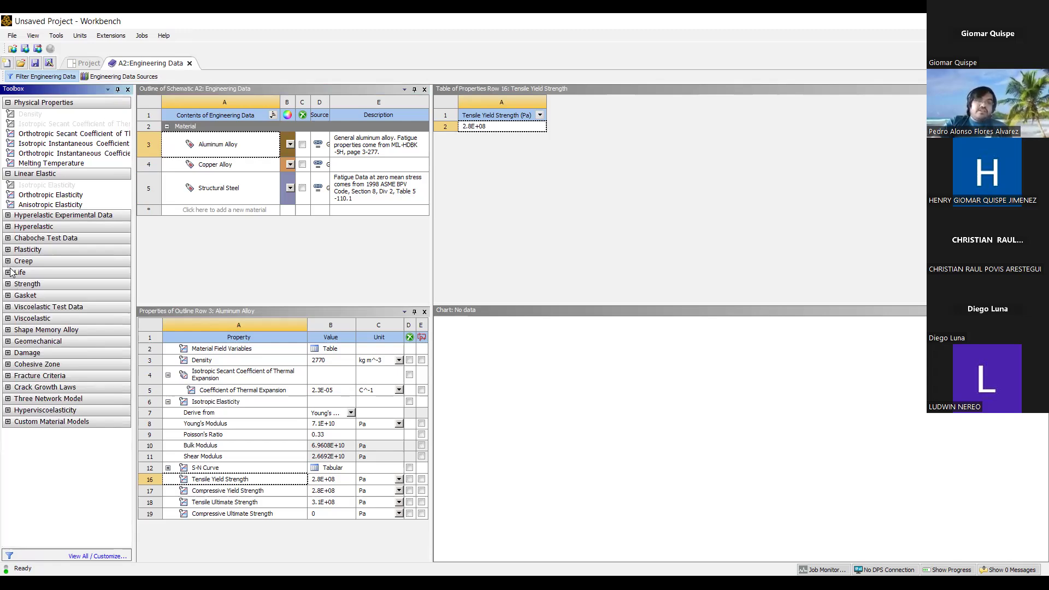
left_click(8, 273)
left_click(8, 273)
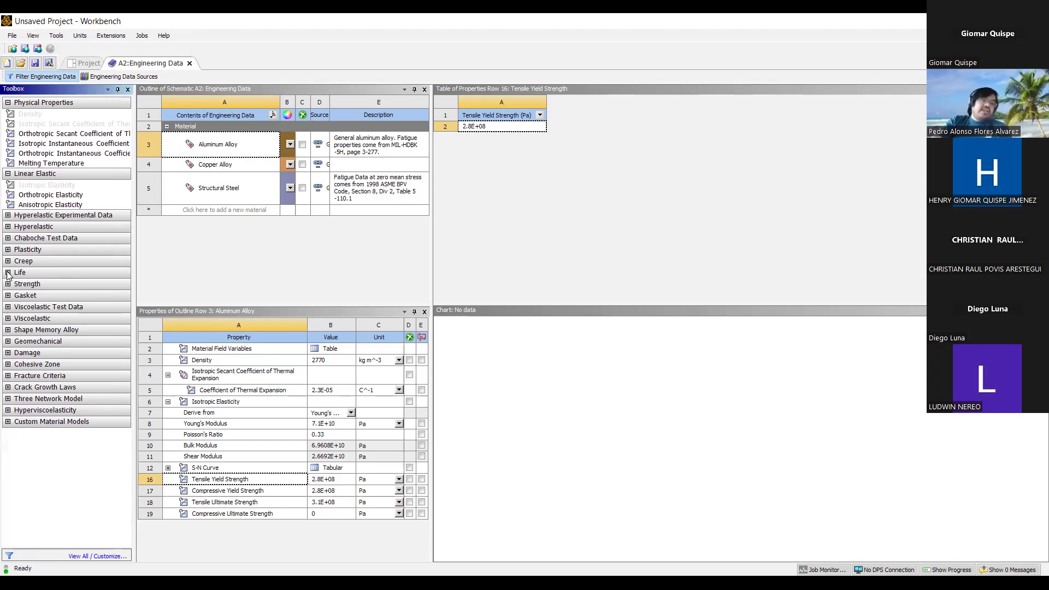
Examine the properties available for Aluminum Alloy in the Strength, Gasket and Shape Memory Alloy groups.
left_click(8, 284)
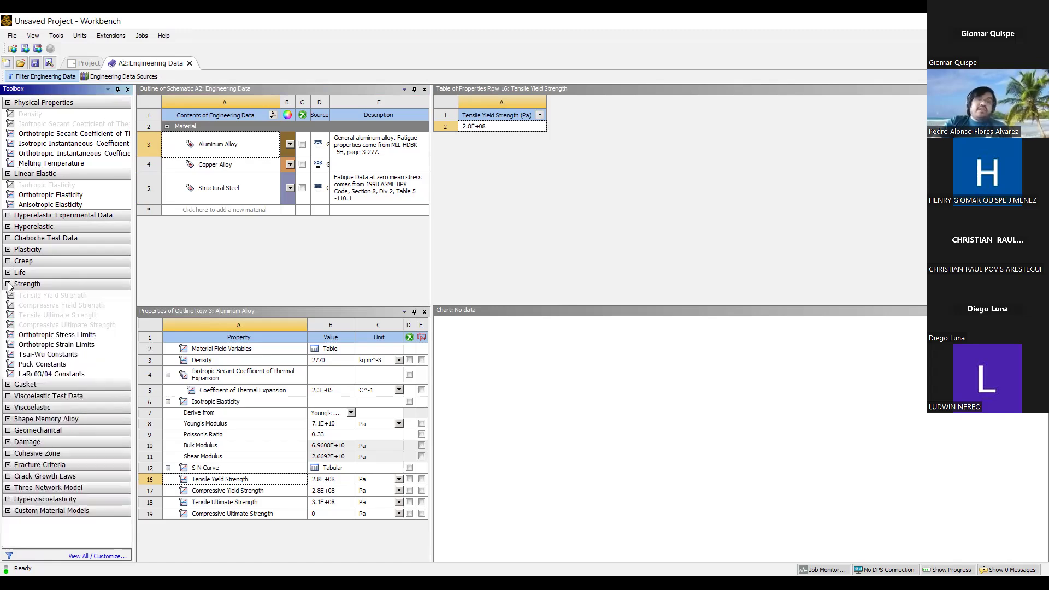
left_click(8, 284)
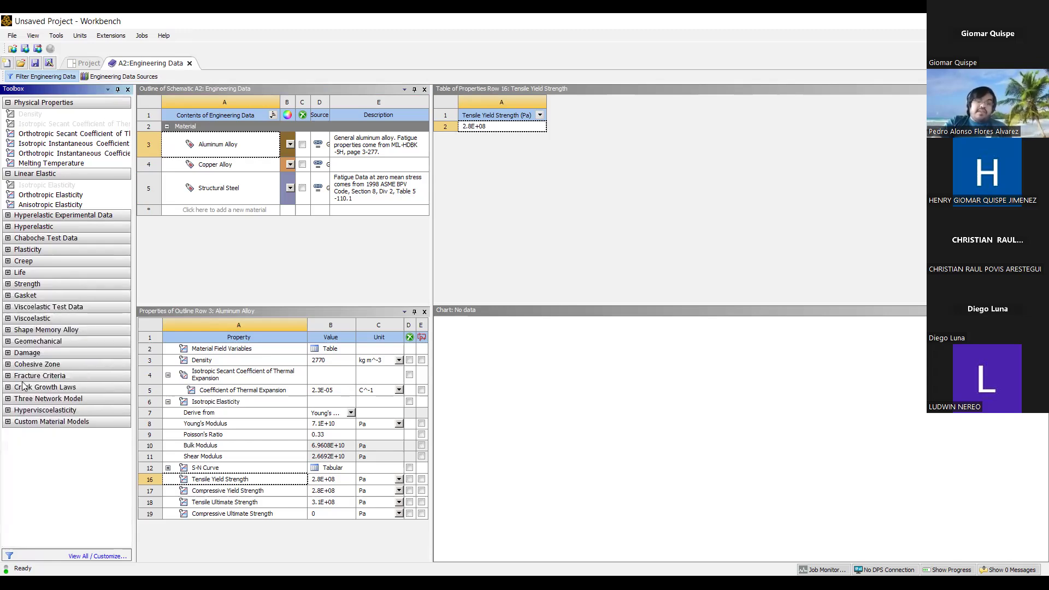
left_click(8, 296)
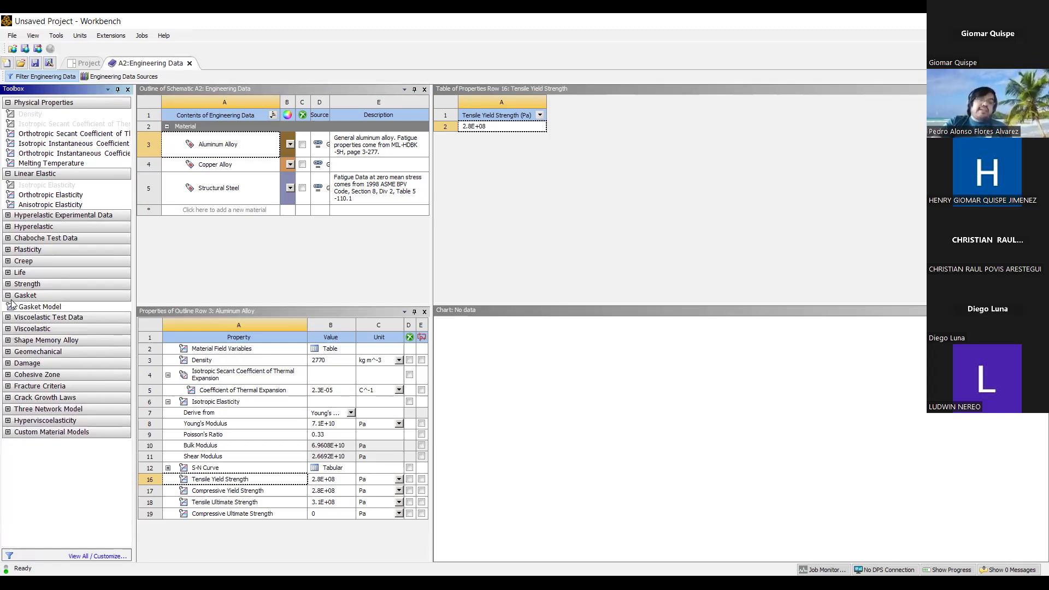
left_click(8, 295)
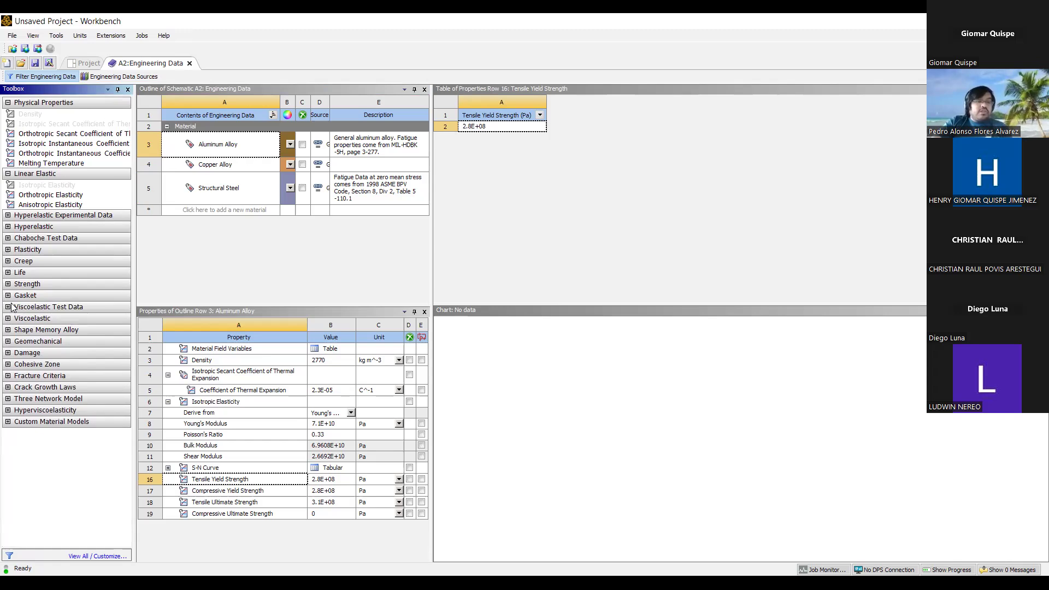
left_click(8, 330)
left_click(9, 331)
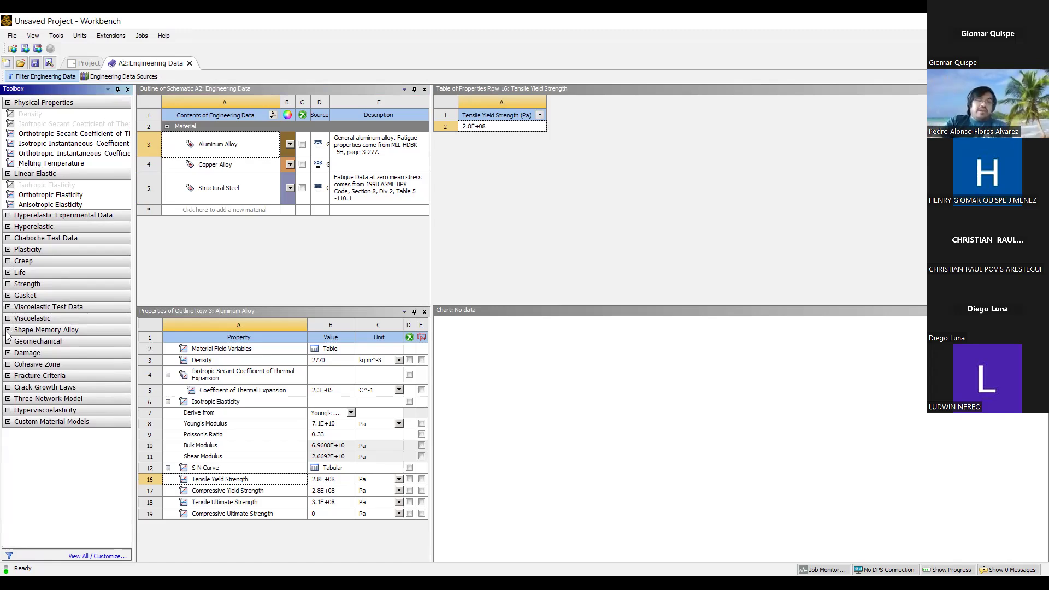
left_click(7, 330)
left_click(8, 330)
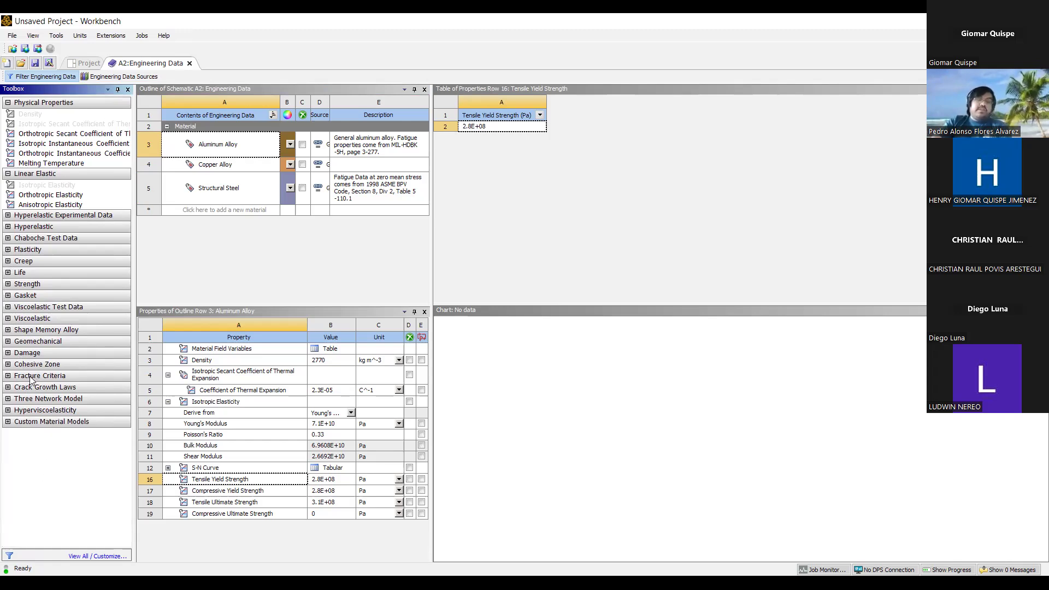
Examine the Fracture Criteria and Crack Growth Laws property groups, and collapse all expanded groups including Linear Elastic and Physical Properties.
left_click(12, 378)
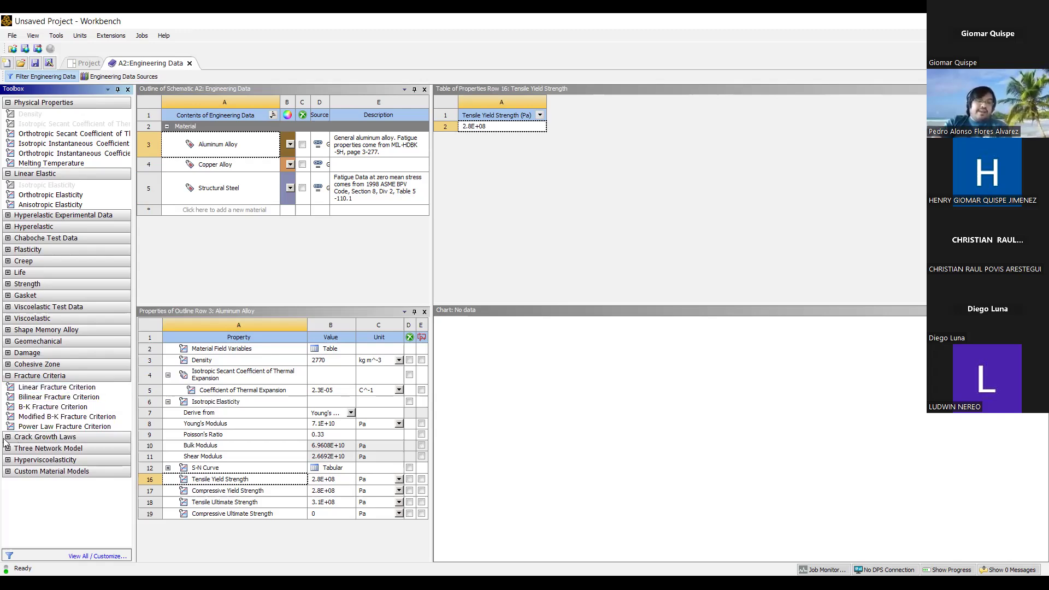
left_click(14, 441)
left_click(7, 437)
left_click(7, 377)
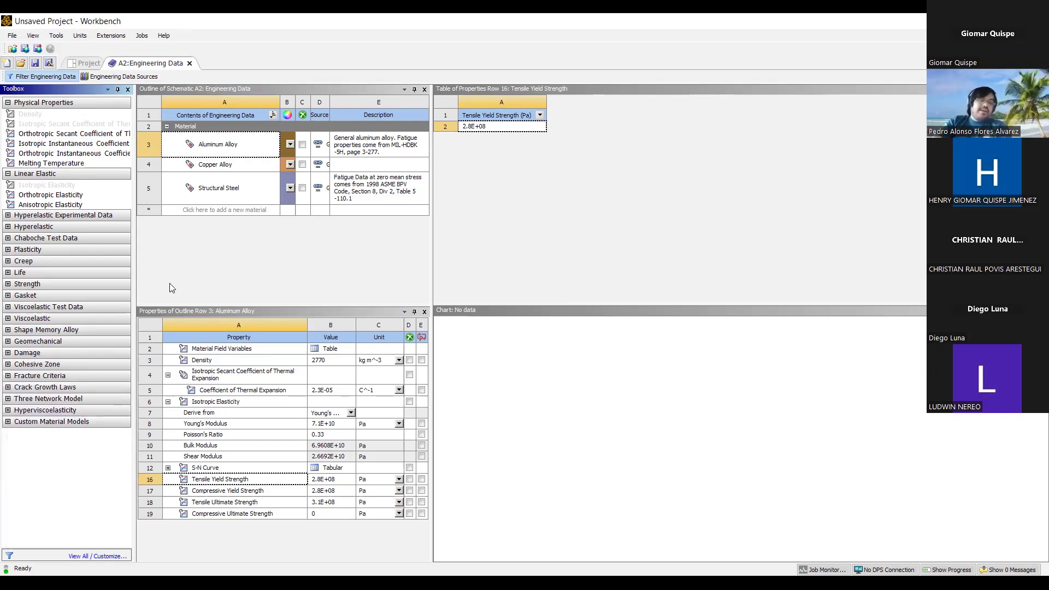
left_click(8, 173)
left_click(7, 104)
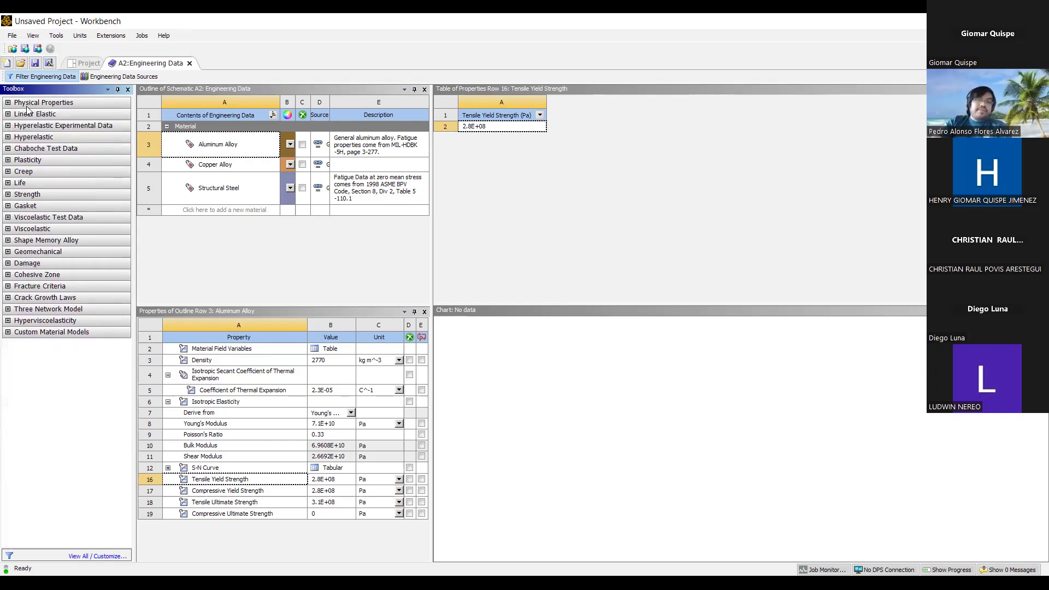
Close the engineering data and open the Static Structural model in Mechanical, selecting its Model branch in the outline.
left_click(222, 252)
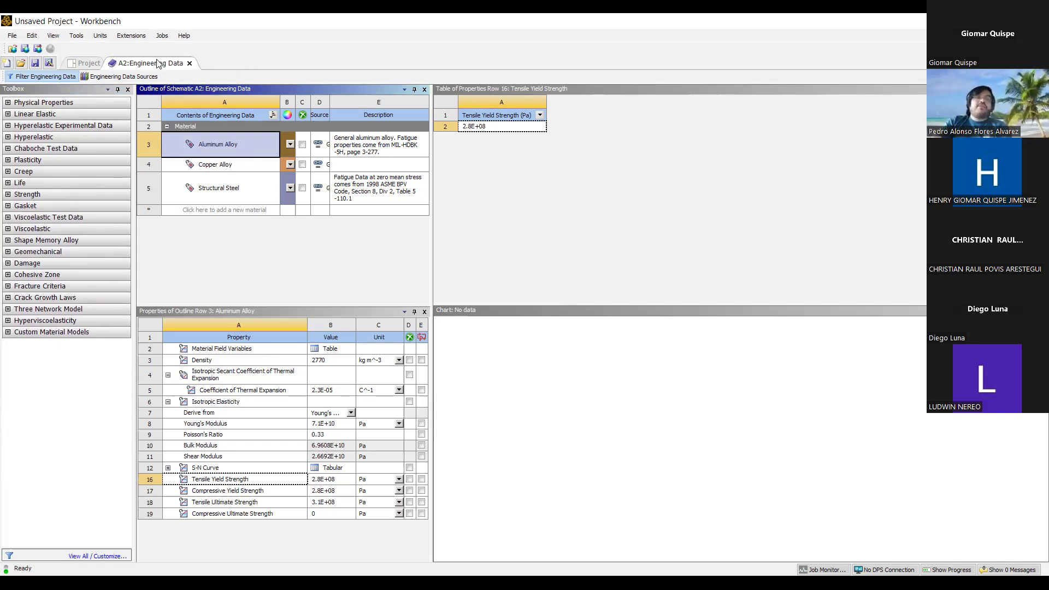
left_click(191, 64)
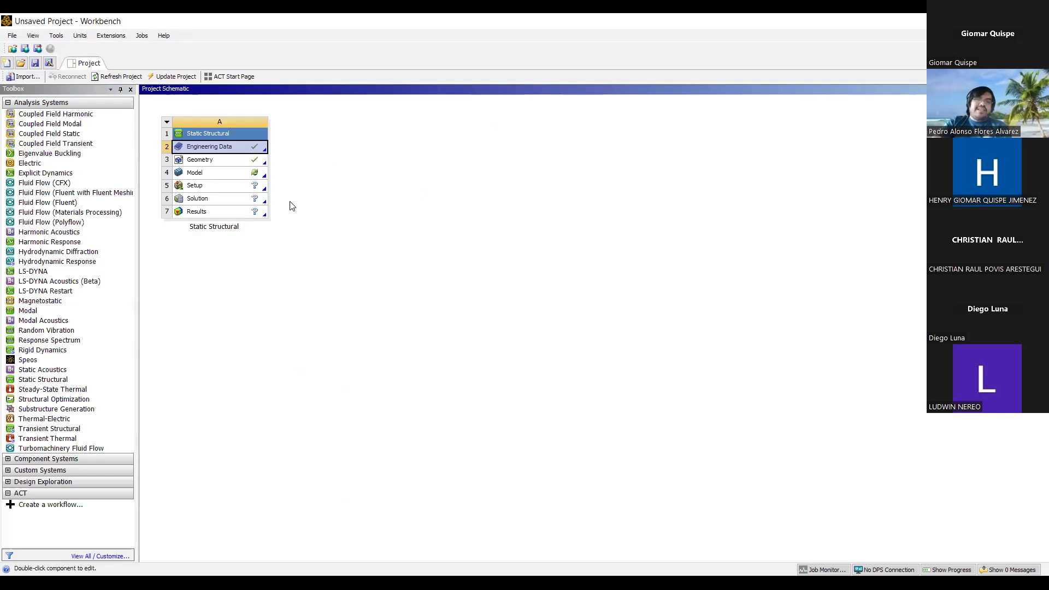
left_click(207, 173)
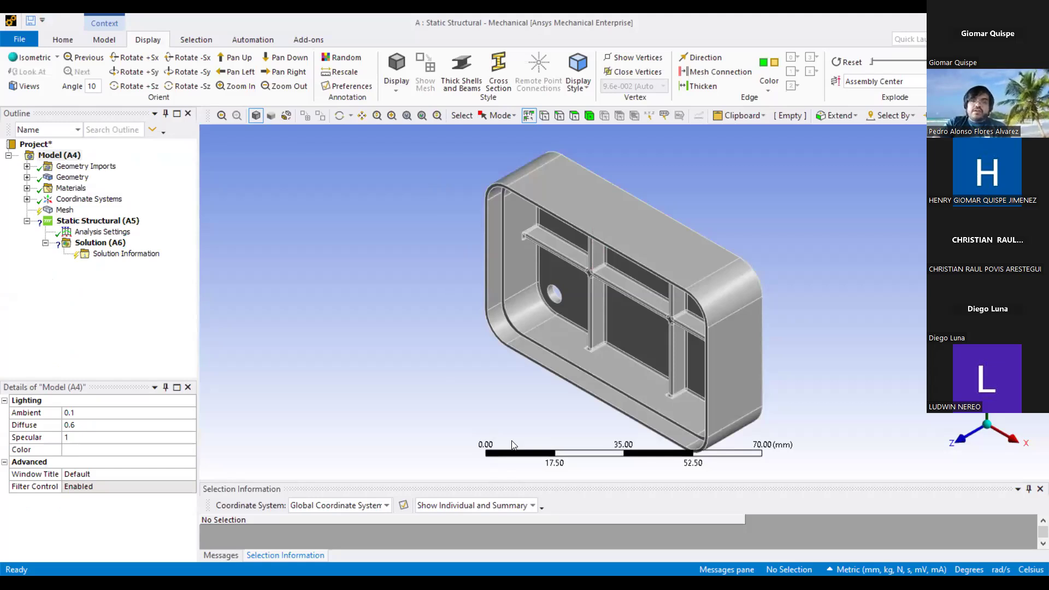
left_click(51, 155)
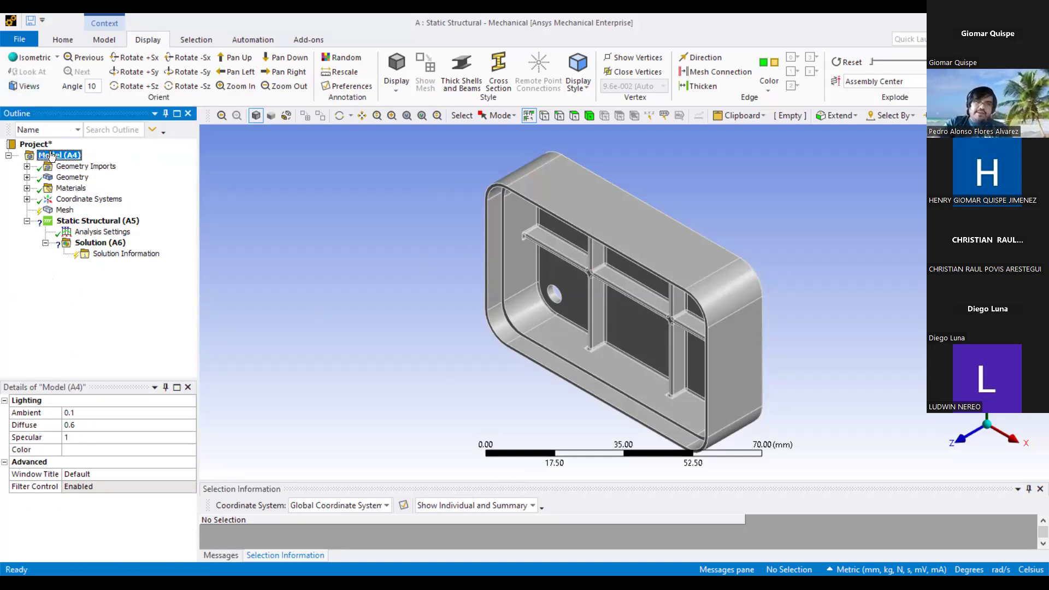
left_click(8, 156)
left_click(8, 155)
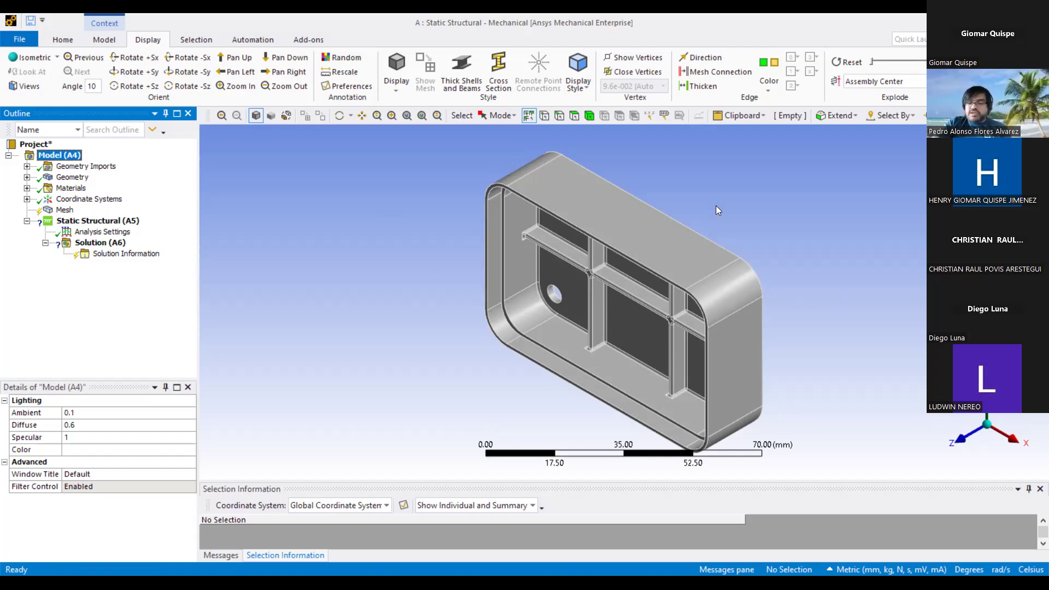
Examine the cap's internal ribs up close and its closed outer side from an angled view.
scroll(716, 206, "up", 1)
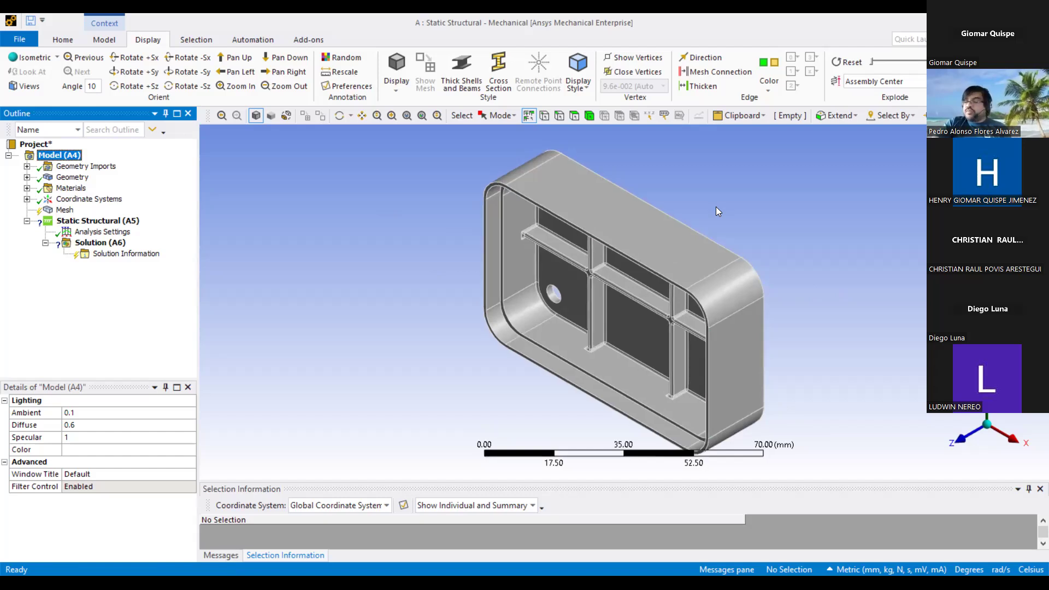
scroll(628, 258, "up", 5)
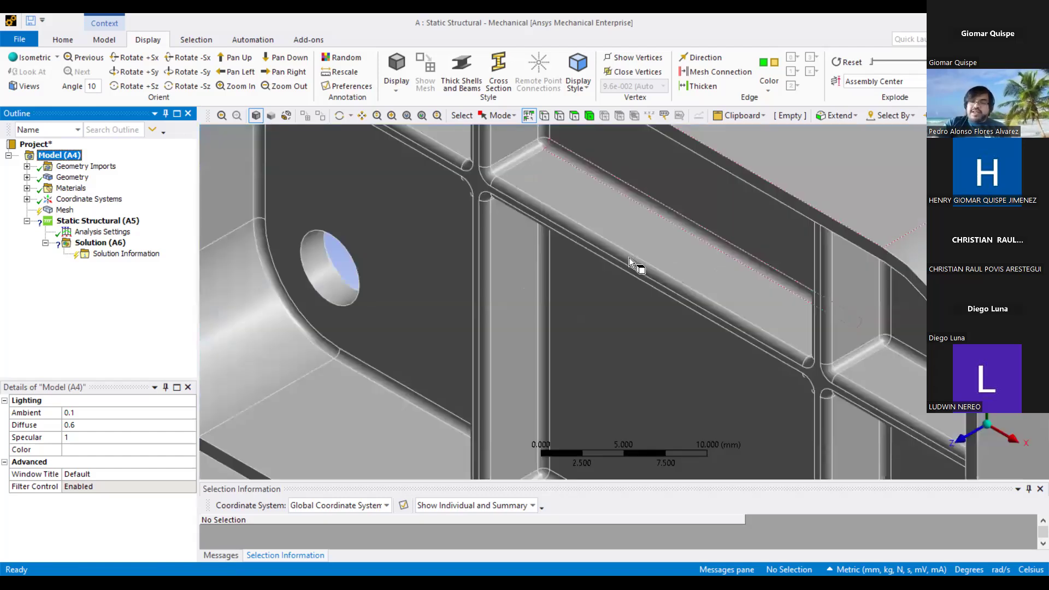
scroll(631, 267, "up", 1)
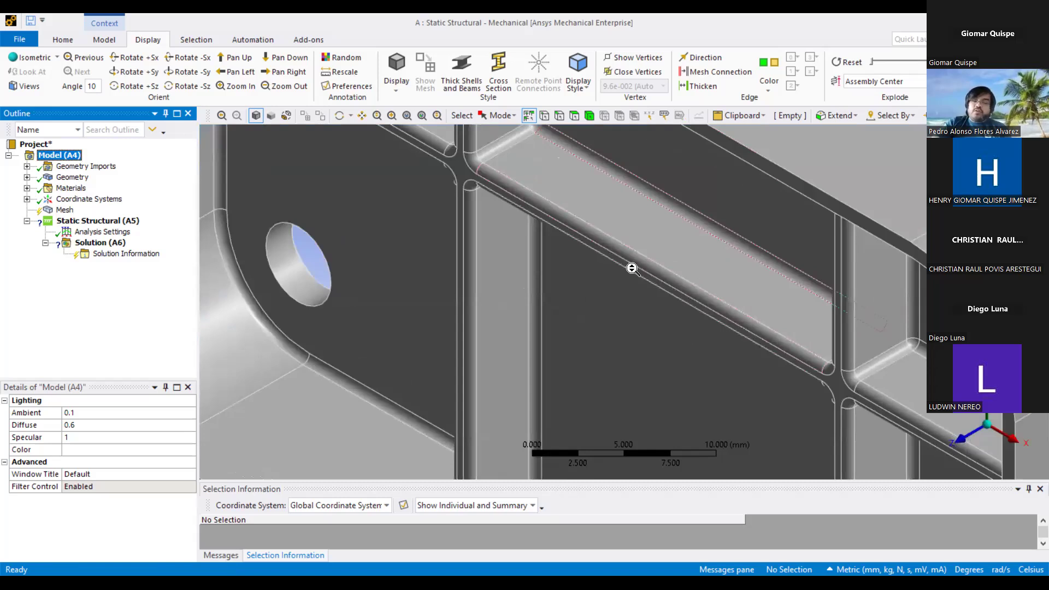
scroll(631, 268, "down", 5)
scroll(792, 255, "down", 1)
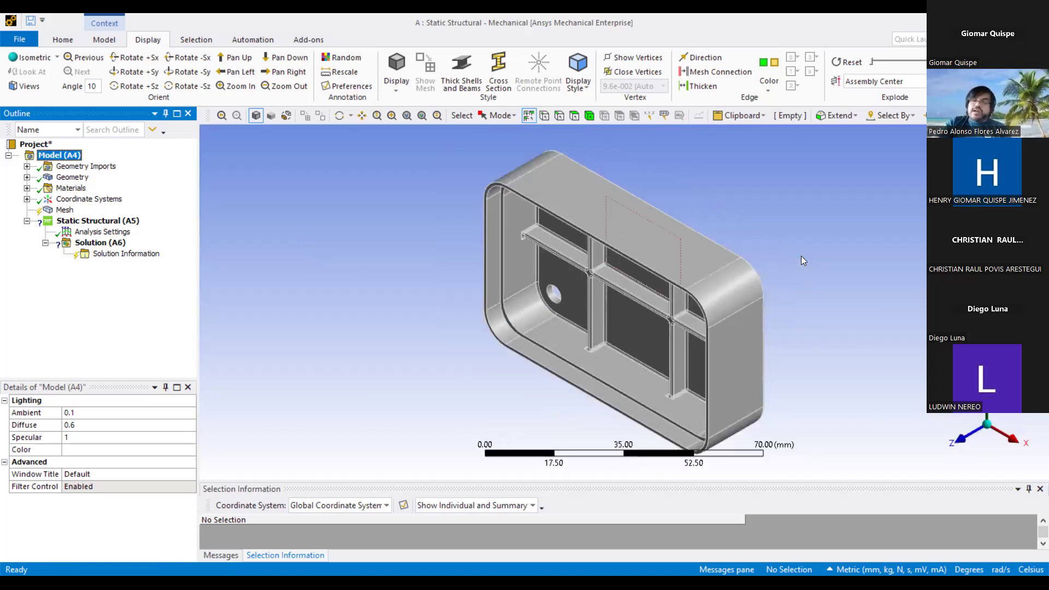
middle_click_drag(792, 255, 555, 155)
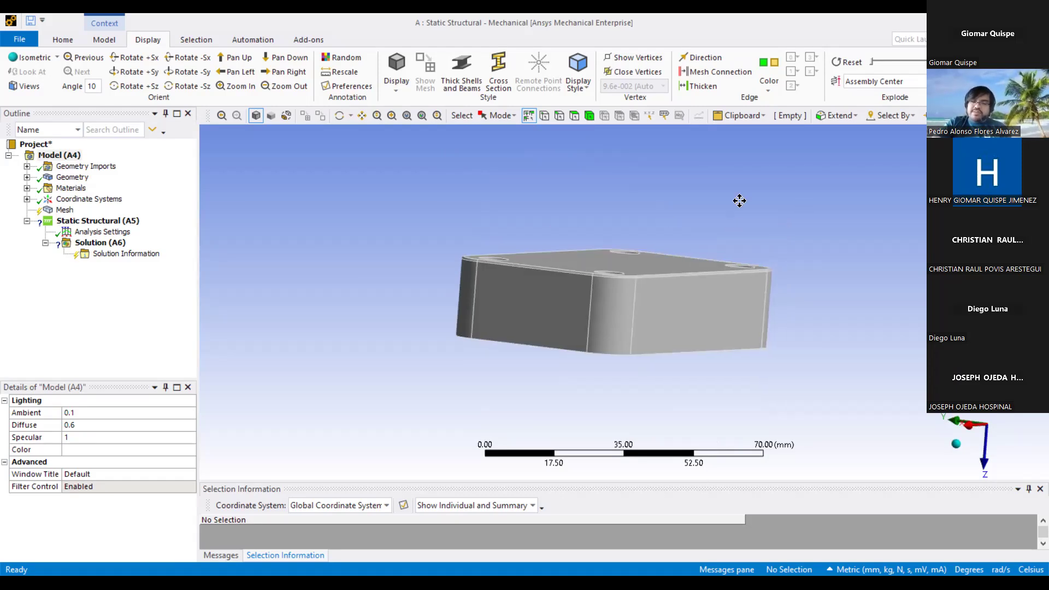
mouse_move(810, 227)
middle_mouse_down()
mouse_move(780, 246)
mouse_move(795, 230)
mouse_move(765, 210)
middle_mouse_up()
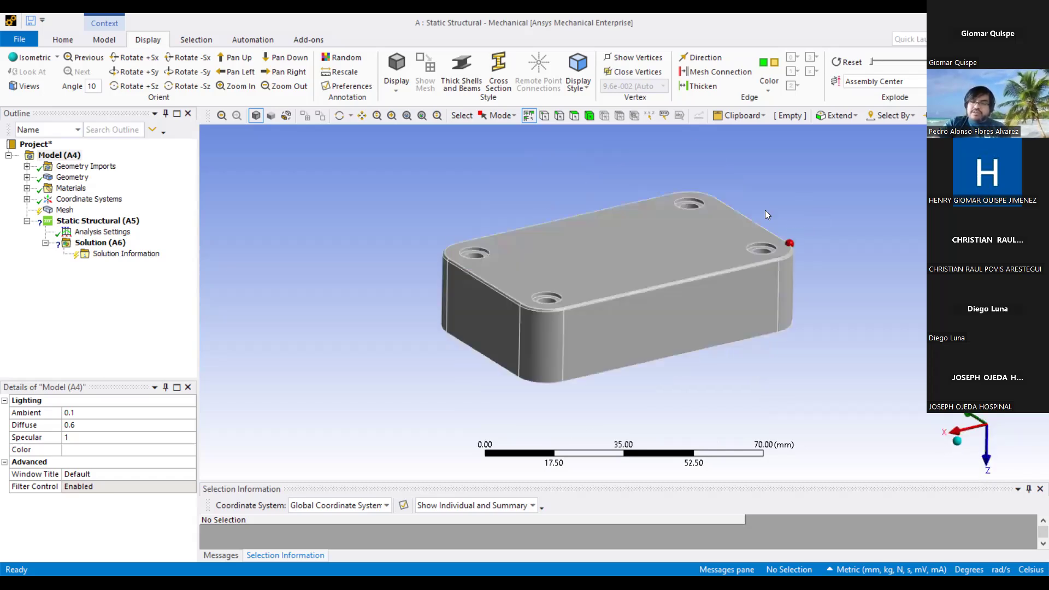
scroll(465, 192, "down", 1)
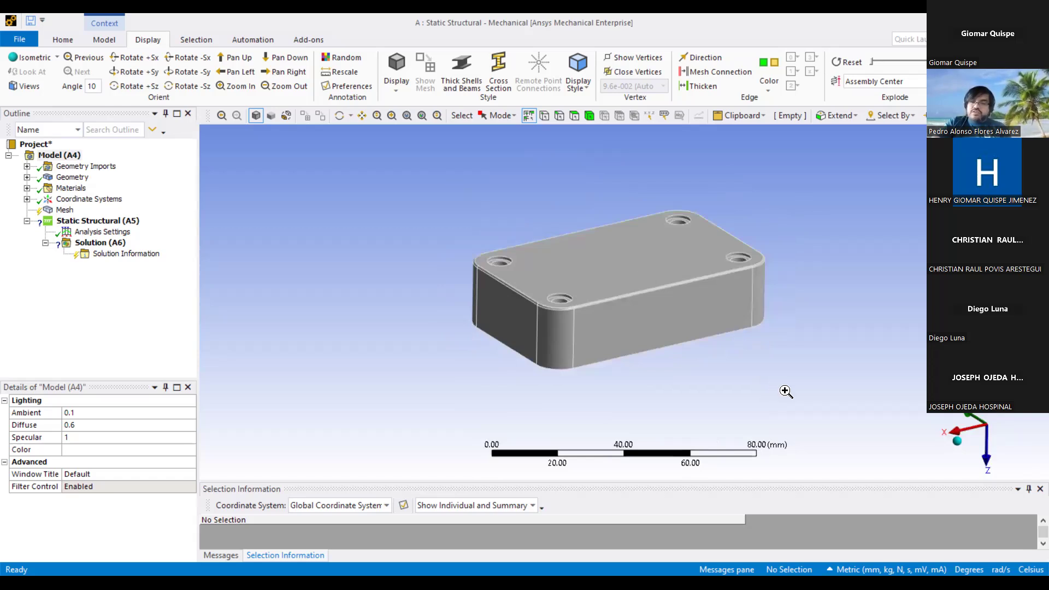
Inspect the counterbored corner holes and rounded edges on the cap's outer face using box zoom, zooming and panning.
left_click_drag(450, 181, 763, 377)
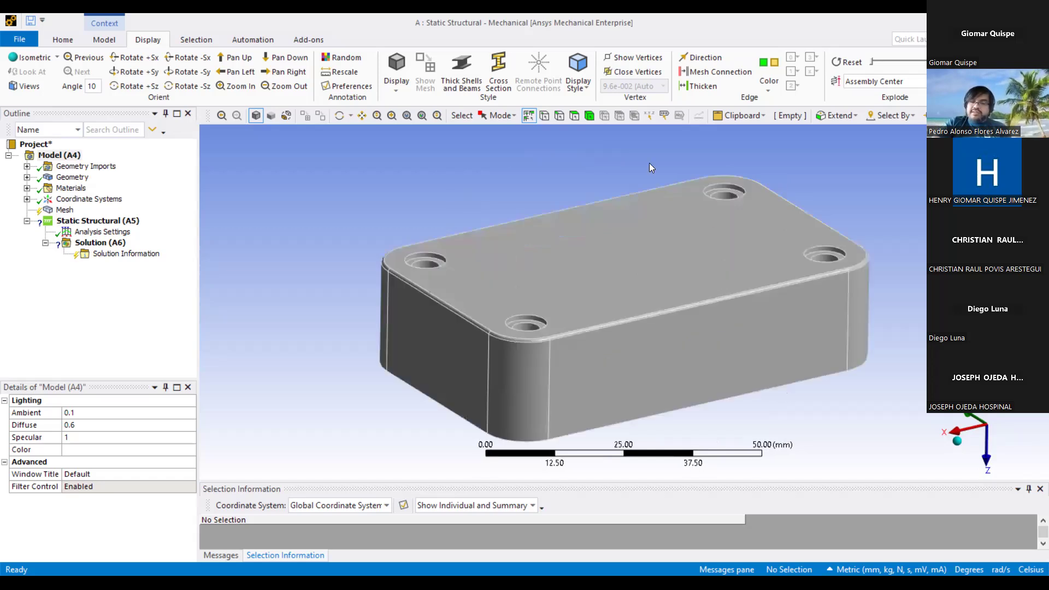
left_click_drag(526, 181, 817, 347)
left_click_drag(346, 188, 795, 368)
scroll(628, 301, "up", 2)
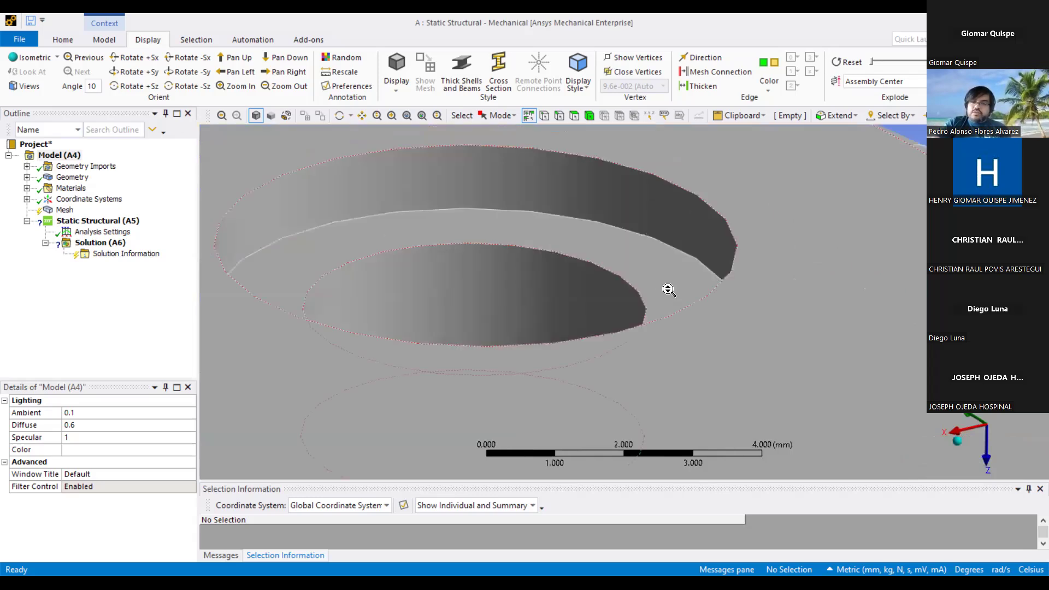
scroll(694, 211, "down", 10)
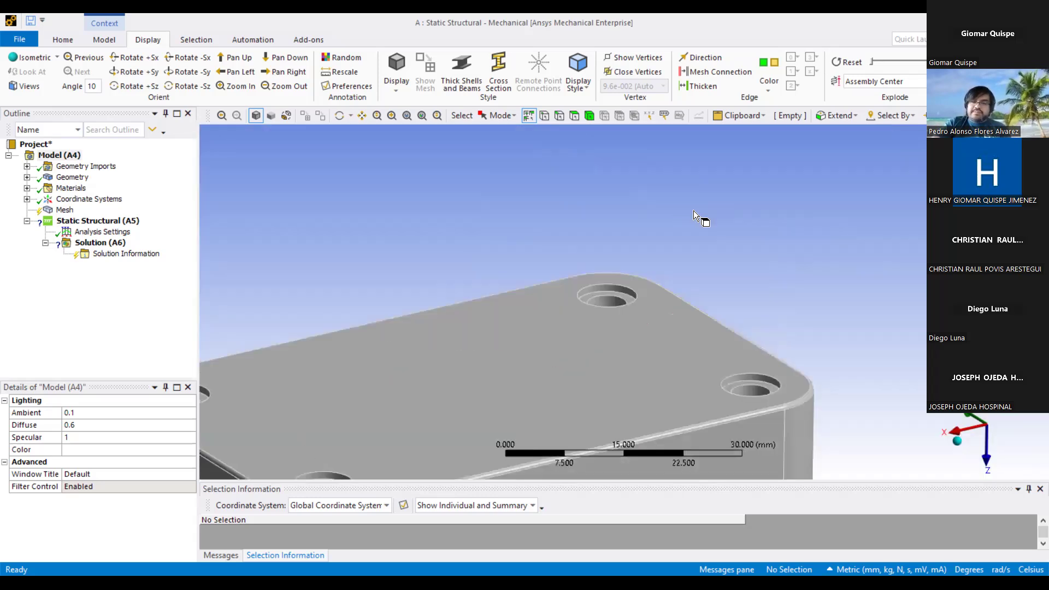
scroll(710, 246, "down", 3)
scroll(729, 287, "up", 3)
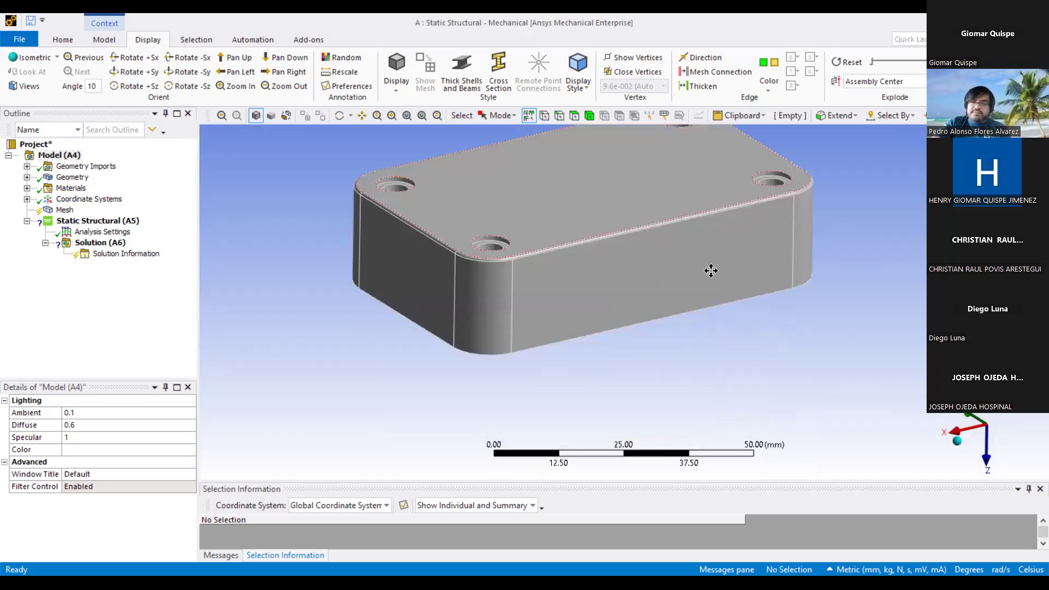
mouse_move(711, 271)
middle_mouse_down("ctrl")
mouse_move(700, 245)
mouse_move(703, 282)
middle_mouse_up("ctrl")
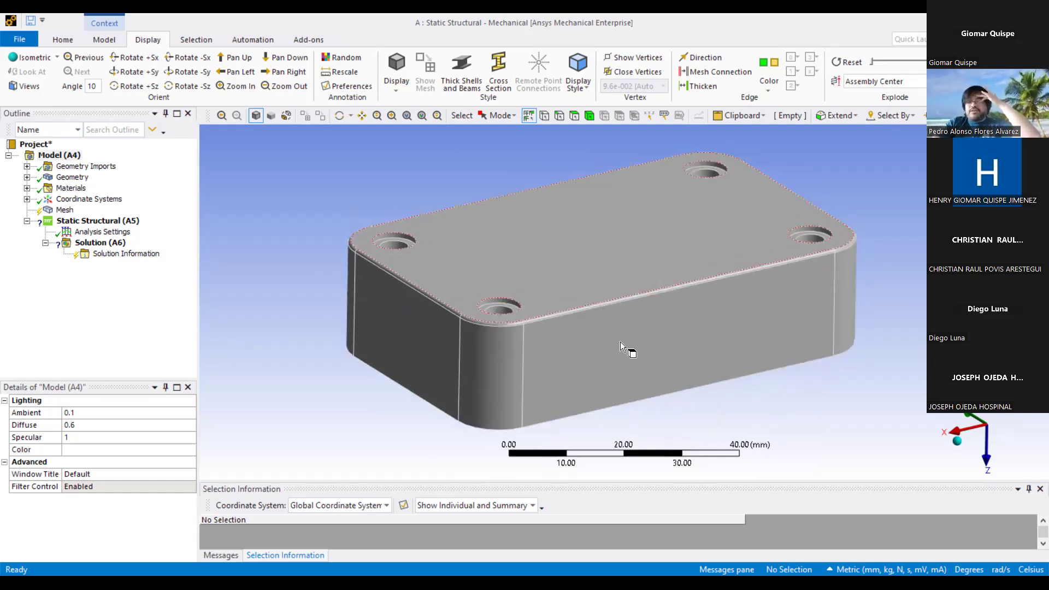
scroll(621, 299, "up", 3)
scroll(616, 291, "down", 2)
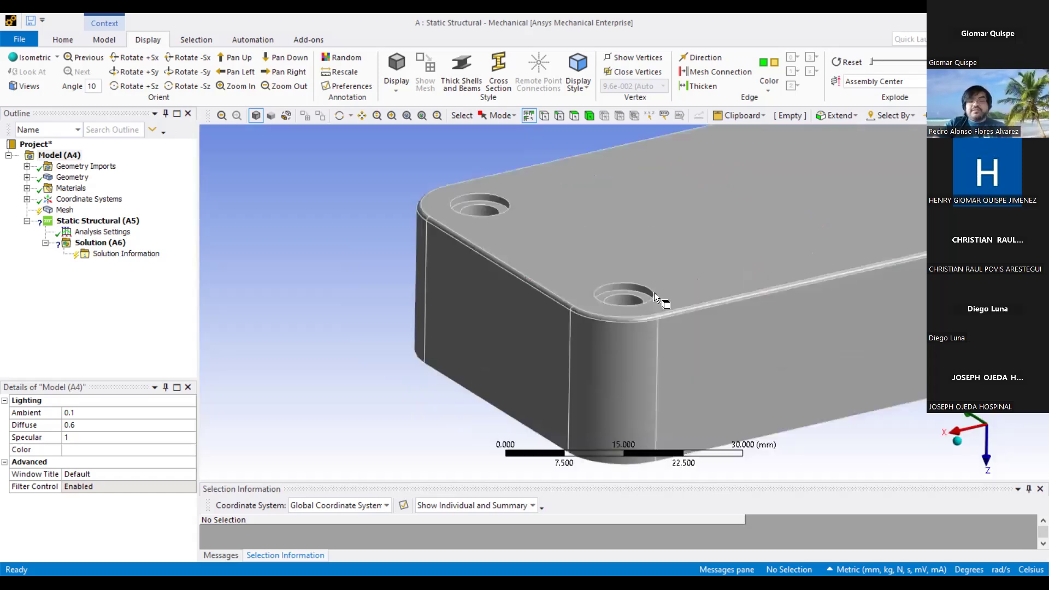
scroll(695, 280, "down", 2)
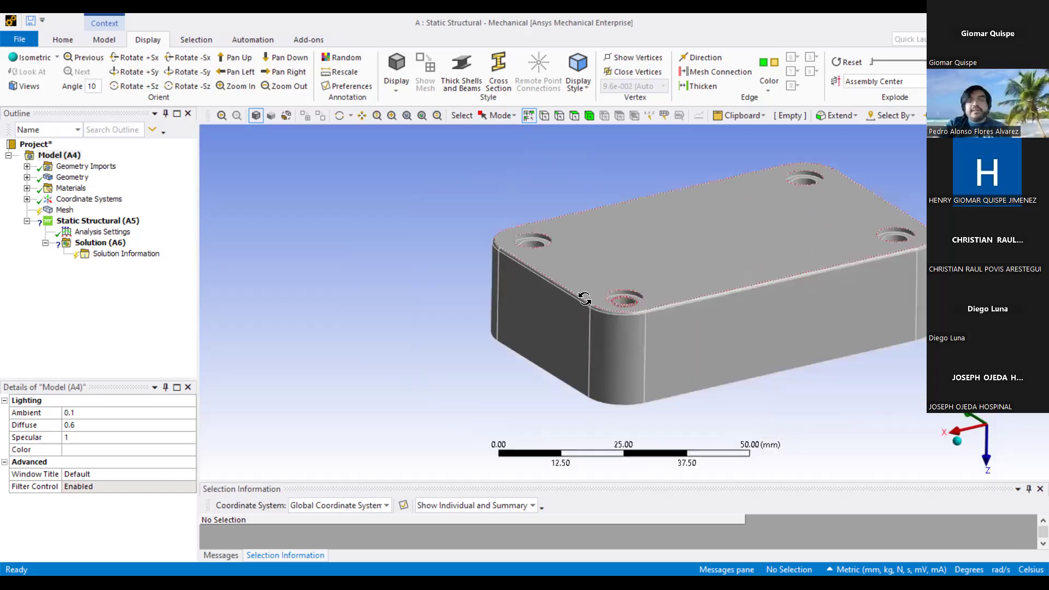
Orbit around the whole cap to examine its outer face and side walls from several angles.
middle_click_drag(989, 420, 973, 438)
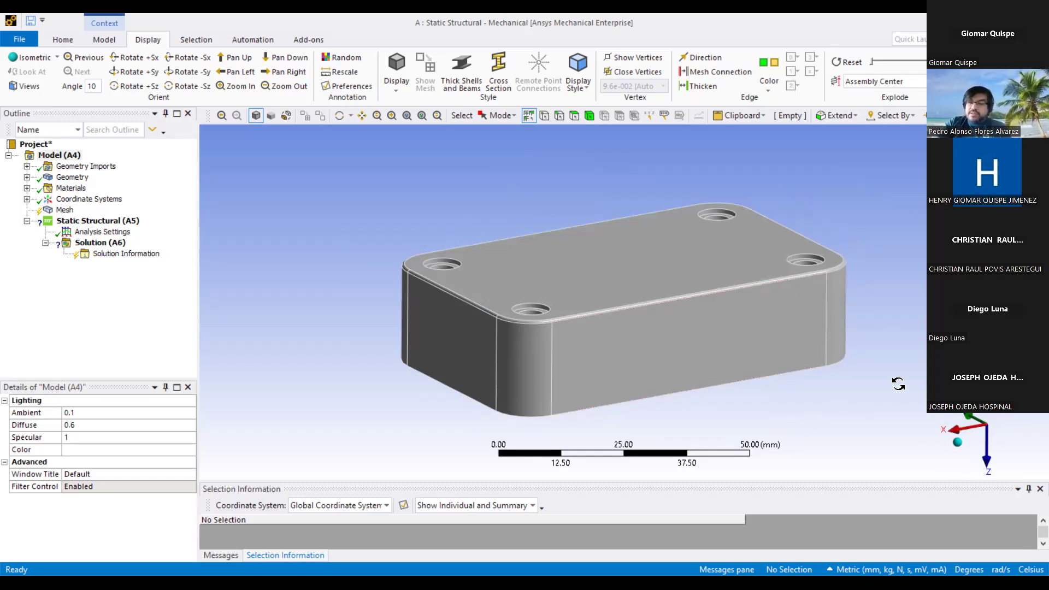
left_click_drag(899, 381, 890, 398)
middle_click_drag(889, 397, 845, 403)
left_click_drag(844, 403, 856, 369)
middle_click_drag(856, 369, 671, 345)
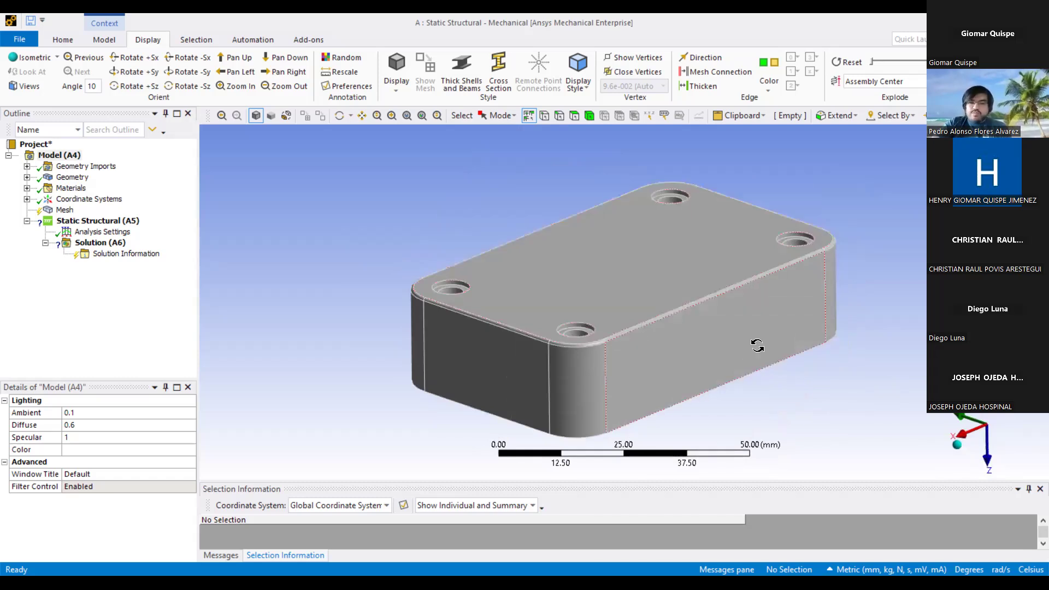
middle_click_drag(750, 334, 683, 392)
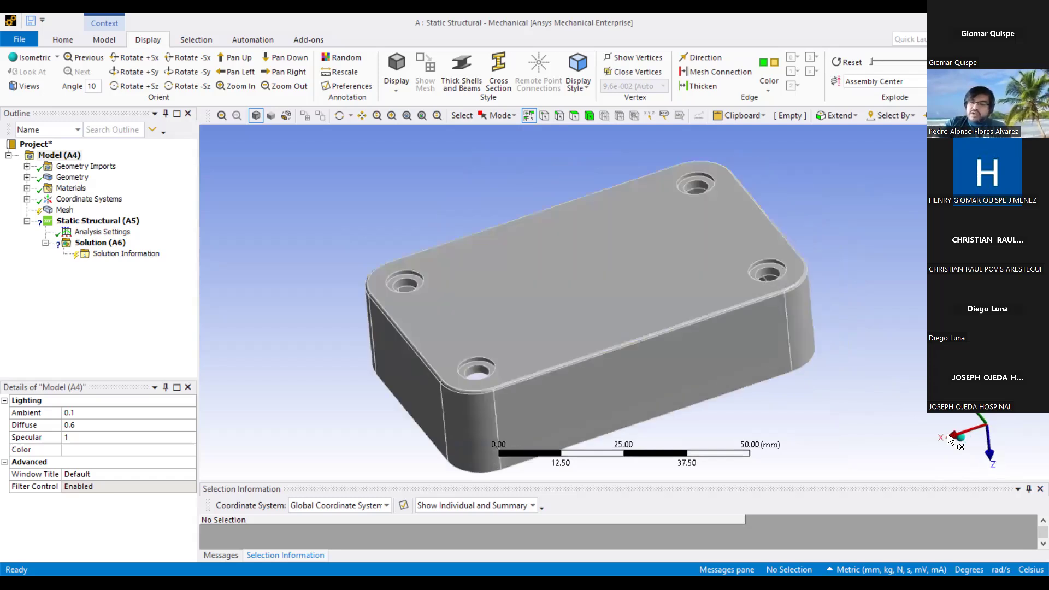
View the cap along the +X, +Y and +Z axes, and return to an angled view fitted to the window.
left_click(950, 436)
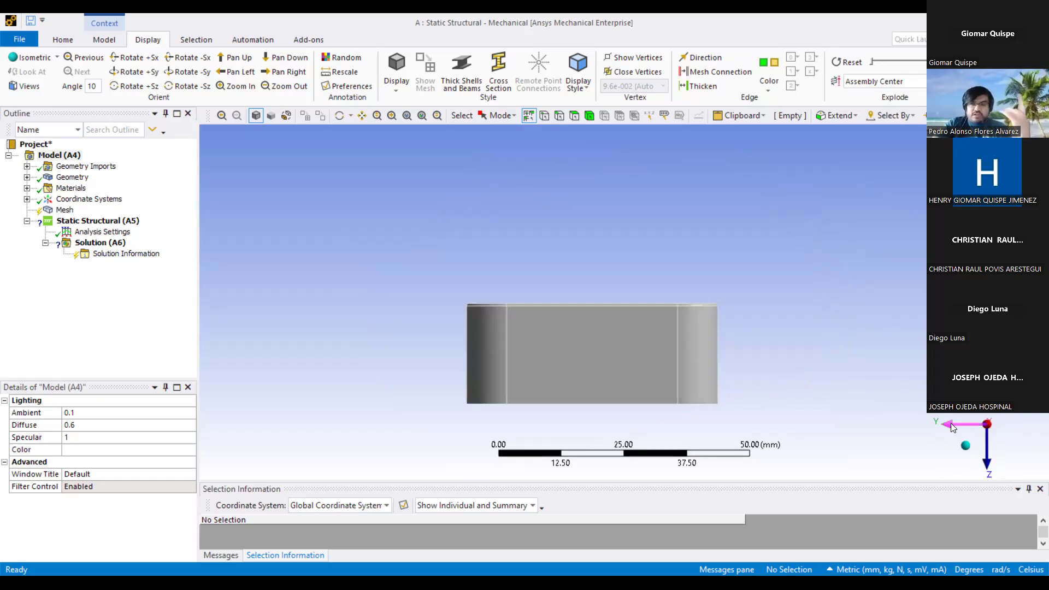
left_click(950, 424)
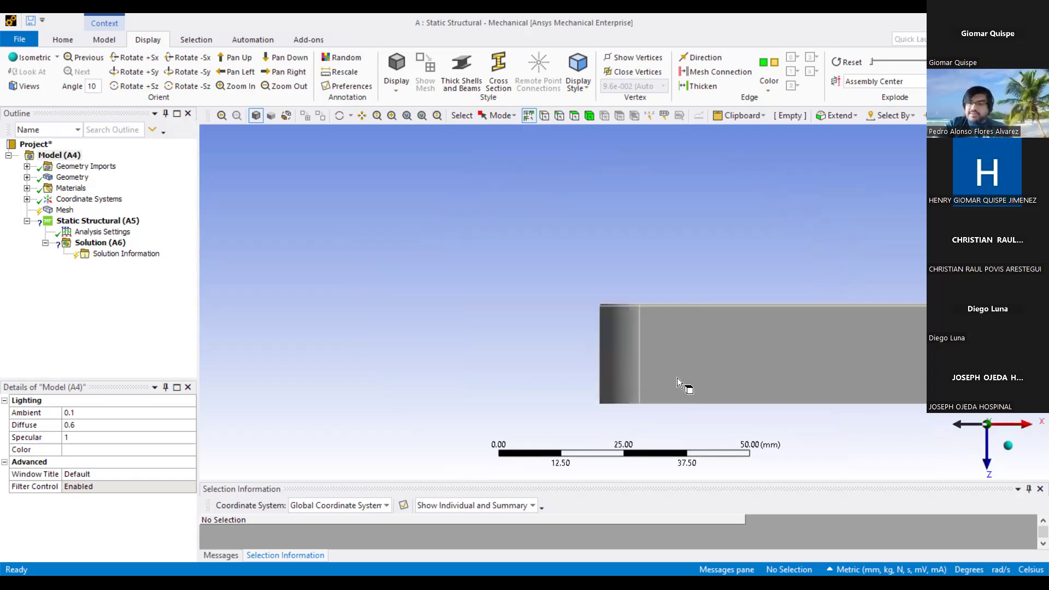
left_click(989, 462)
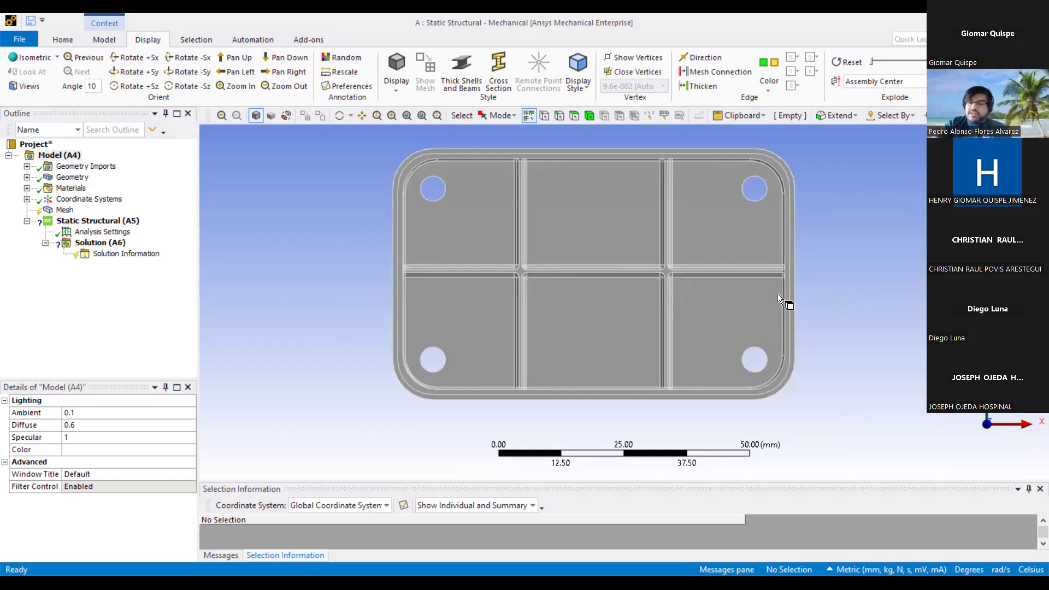
middle_click_drag(692, 335, 721, 334)
key("F7")
scroll(694, 293, "up", 1)
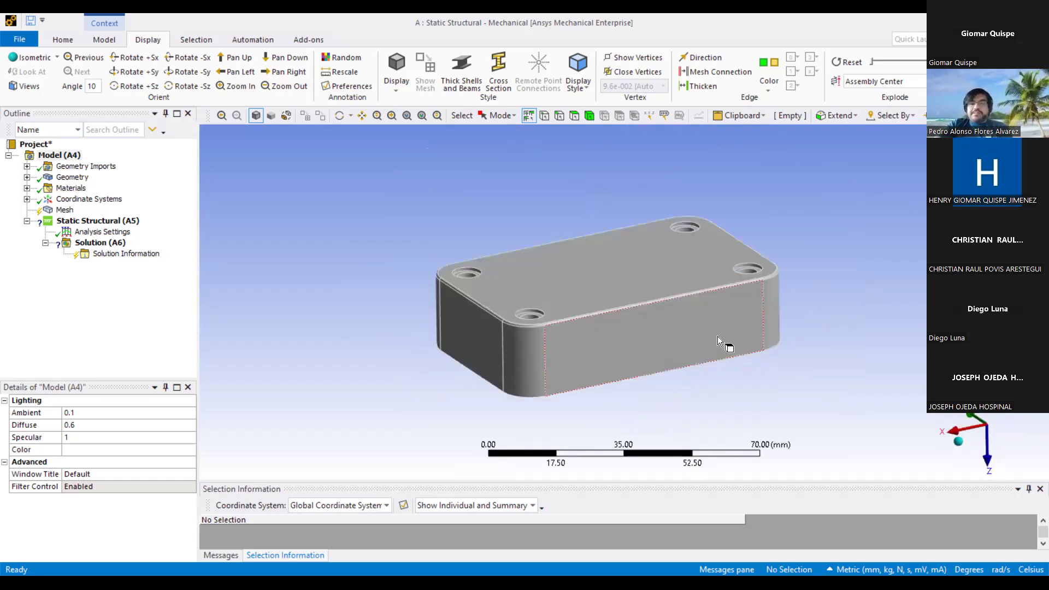
Examine the cap's outer face and side walls from several angles, rotating about a point picked on its long front edge.
scroll(544, 438, "up", 1)
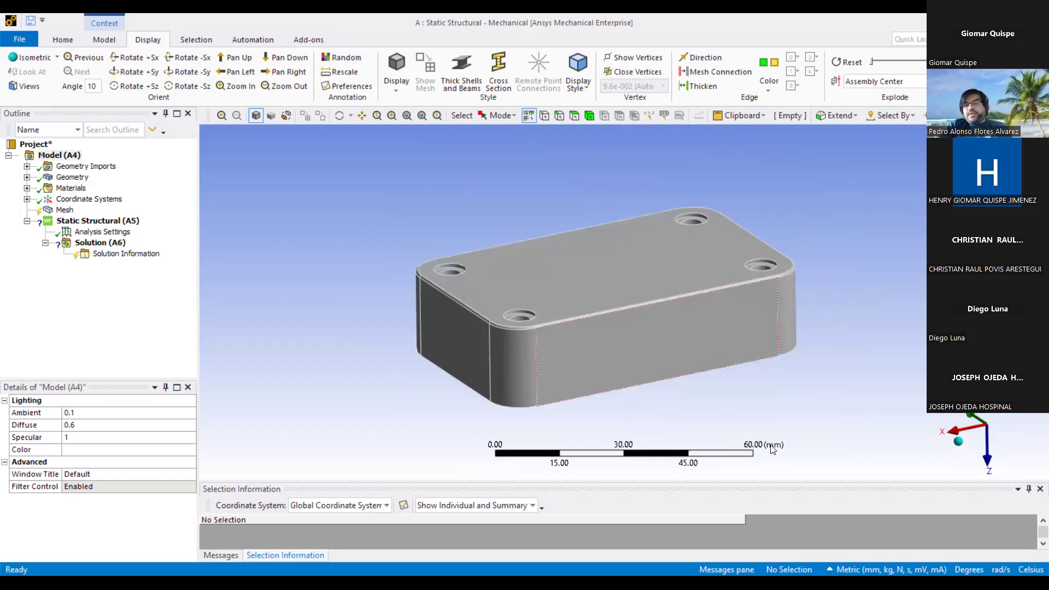
middle_click_drag(739, 326, 787, 321)
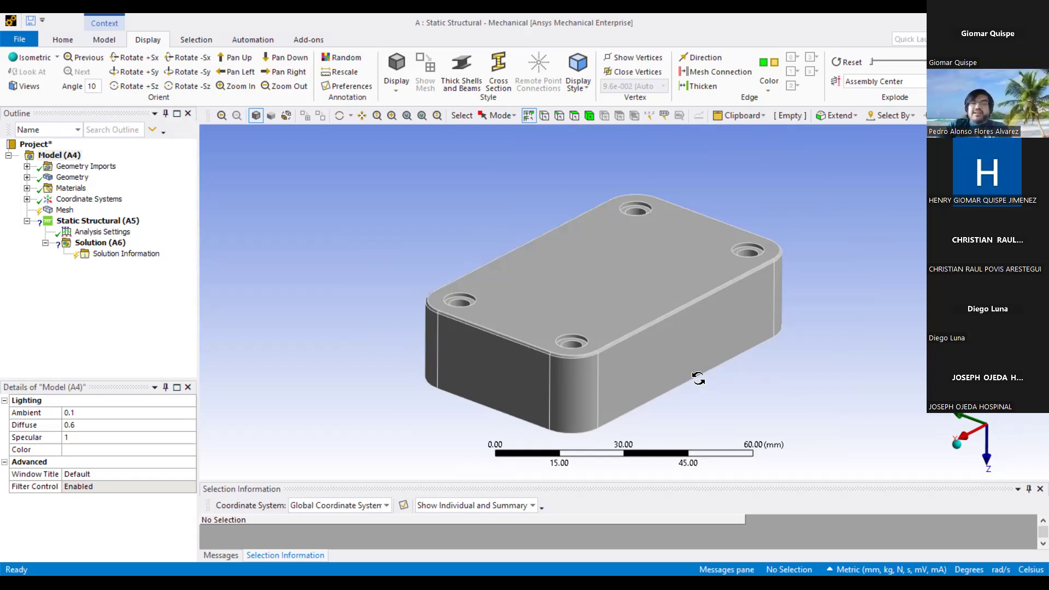
middle_click_drag(684, 391, 618, 464)
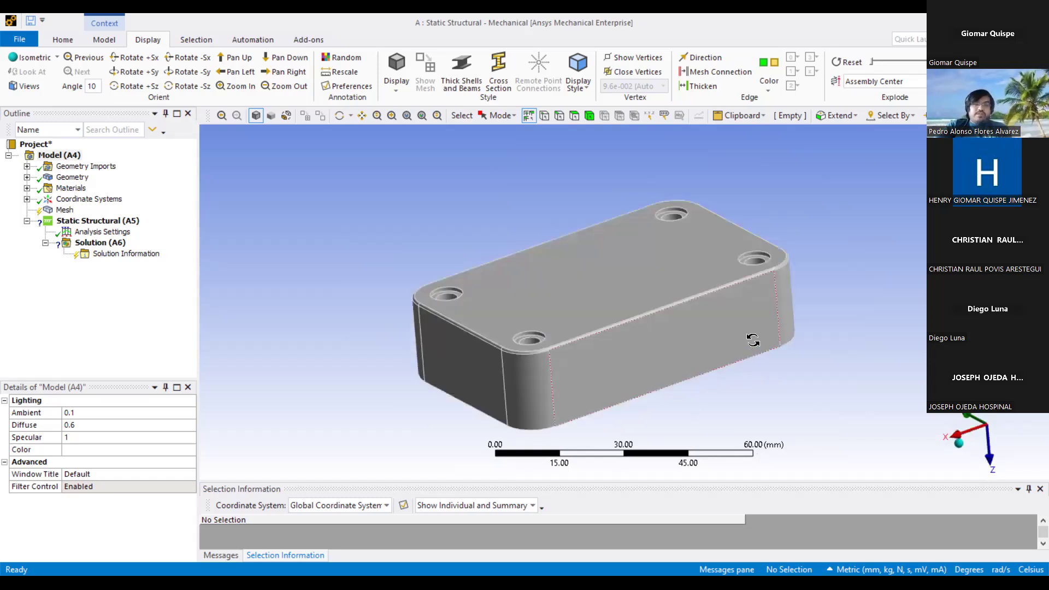
middle_click_drag(728, 364, 598, 250)
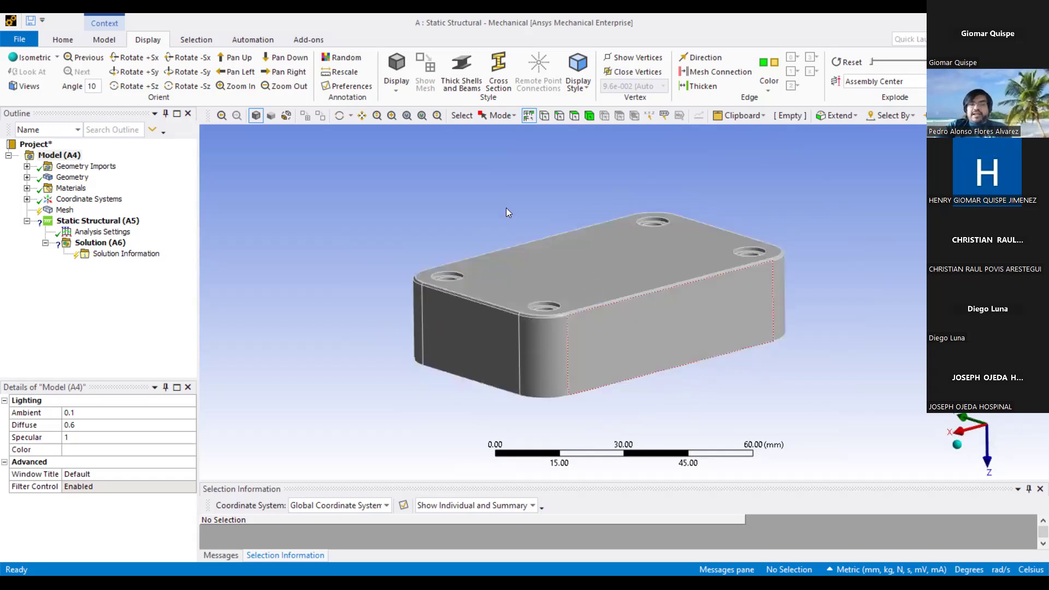
left_click(729, 289)
scroll(730, 290, "up", 1)
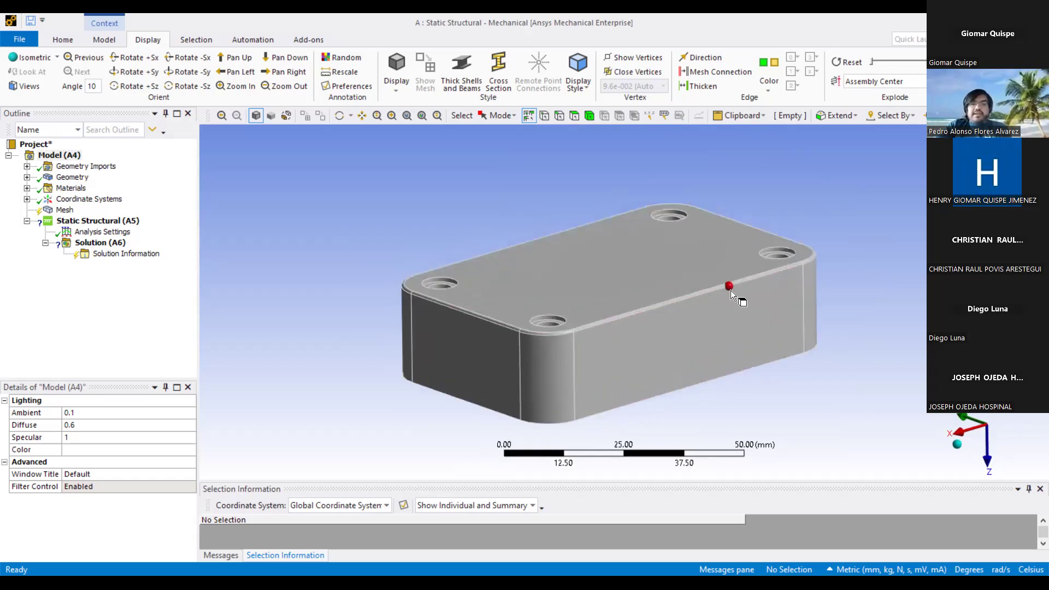
middle_click_drag(725, 285, 726, 290)
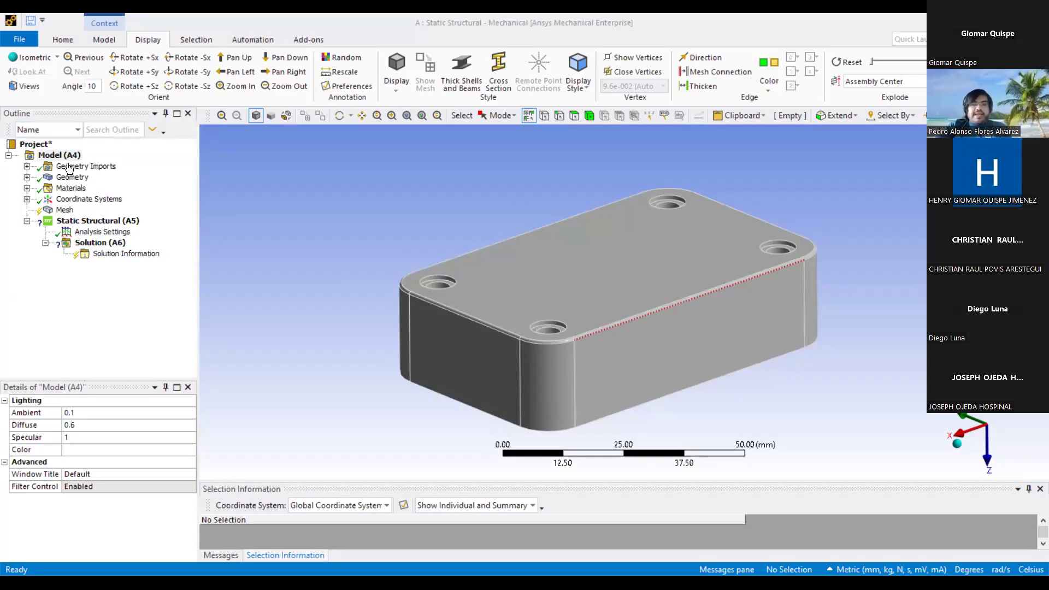
Review the available materials, then expand Coordinate Systems and examine the Global Coordinate System's origin and axes from several angles.
left_click(77, 180)
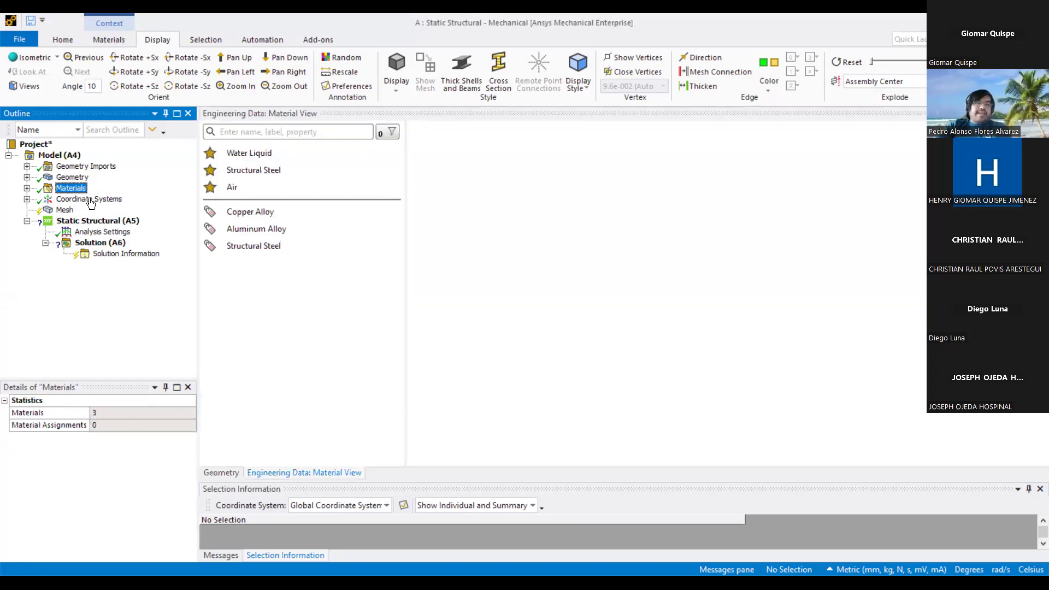
left_click(36, 199)
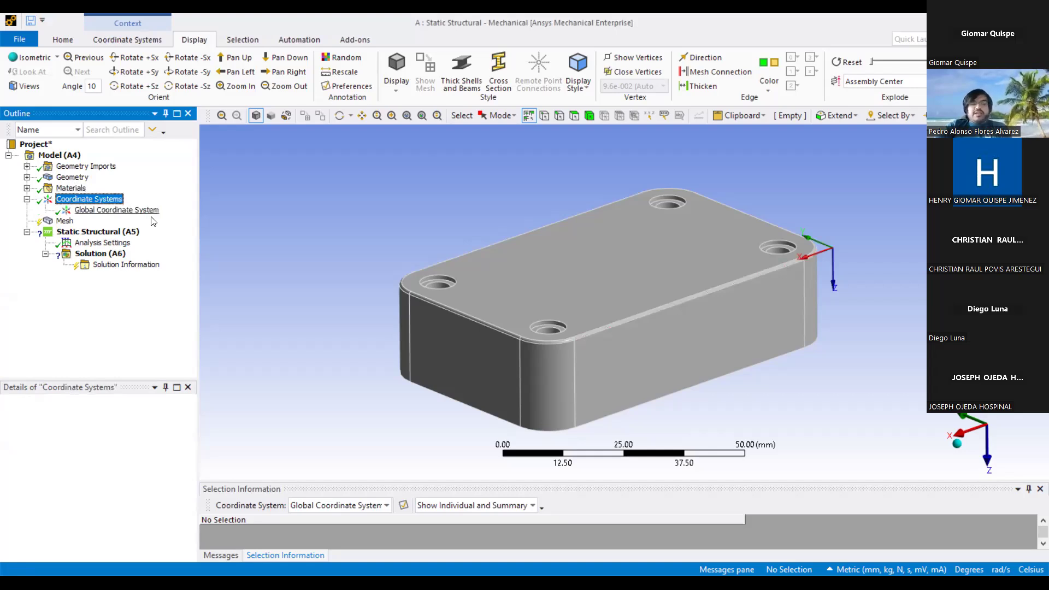
left_click(152, 215)
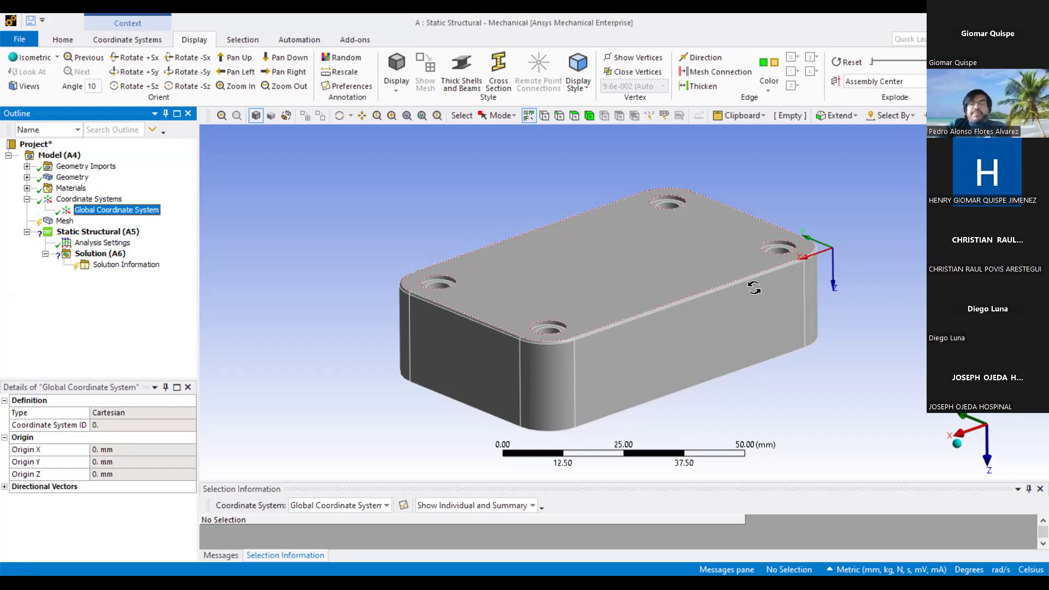
middle_click_drag(771, 242, 777, 271)
middle_click_drag(844, 235, 711, 298)
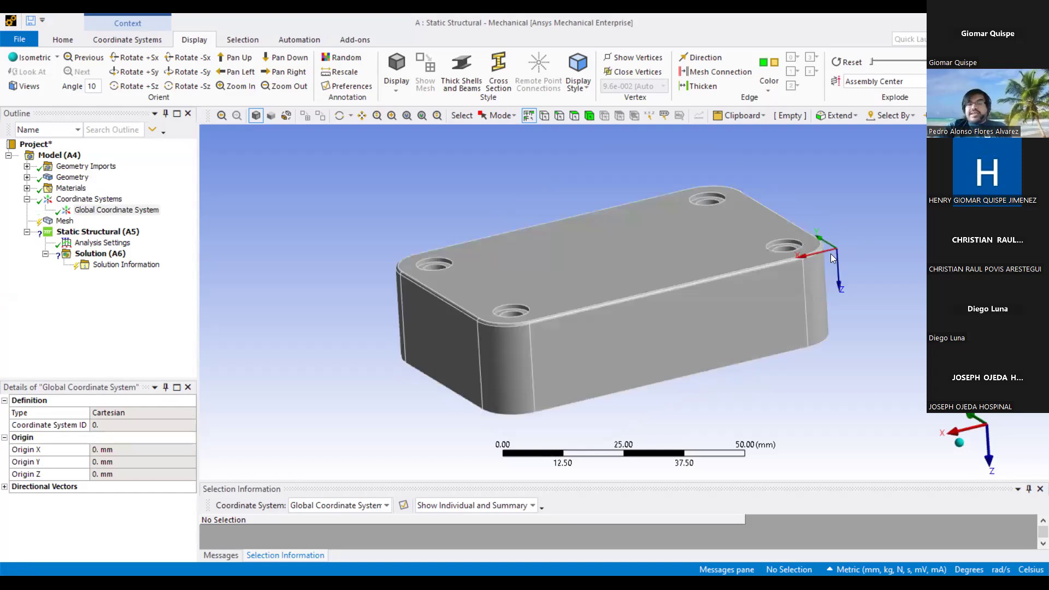
middle_click_drag(850, 253, 863, 277)
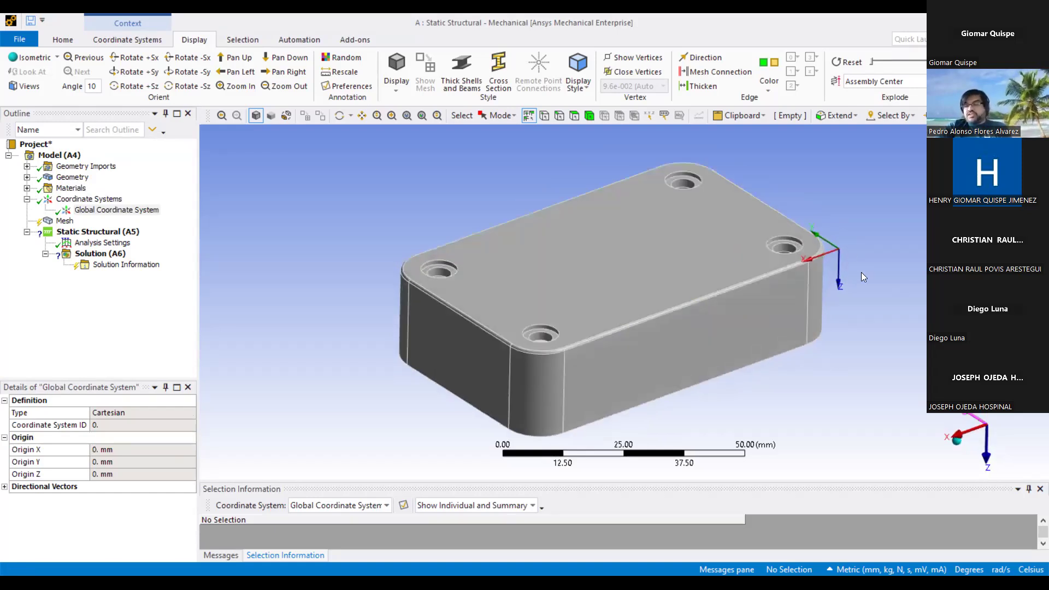
middle_click_drag(845, 251, 843, 245)
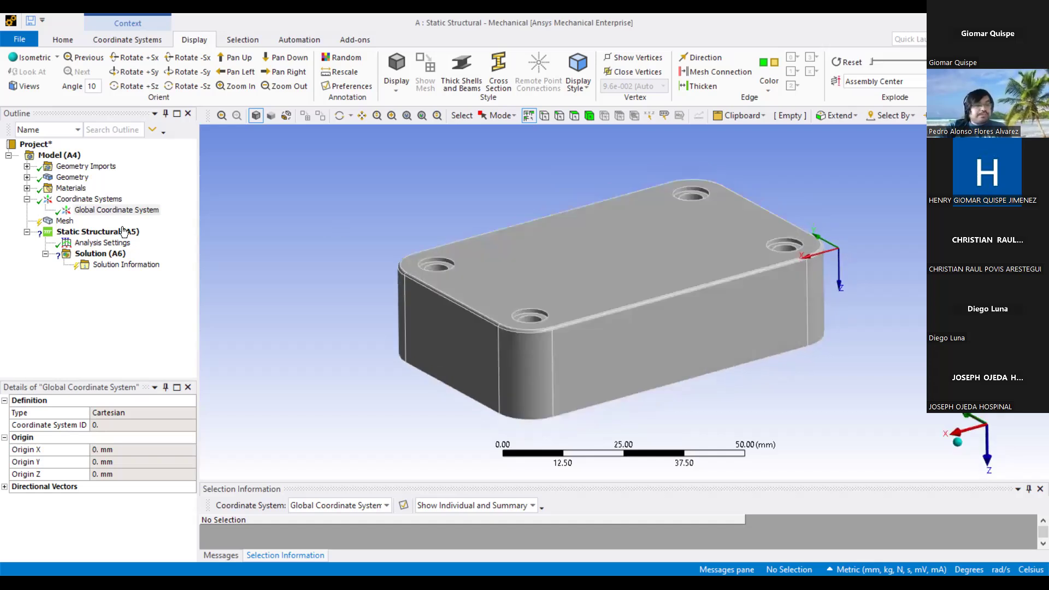
Review the settings of the Mesh, Static Structural and Solution objects, returning to Mesh.
left_click(193, 227)
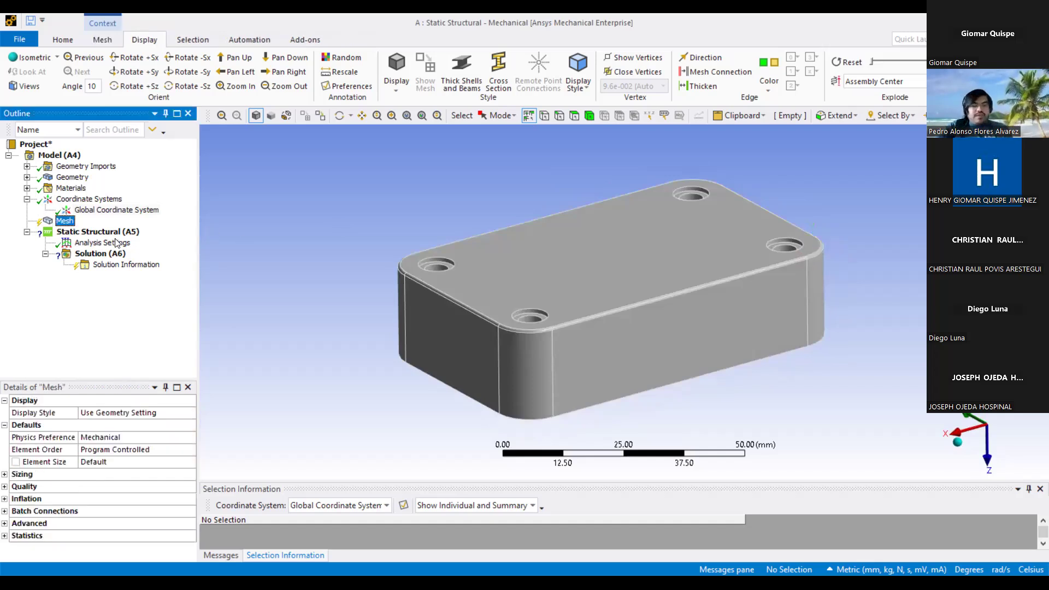
left_click(101, 235)
left_click(101, 235)
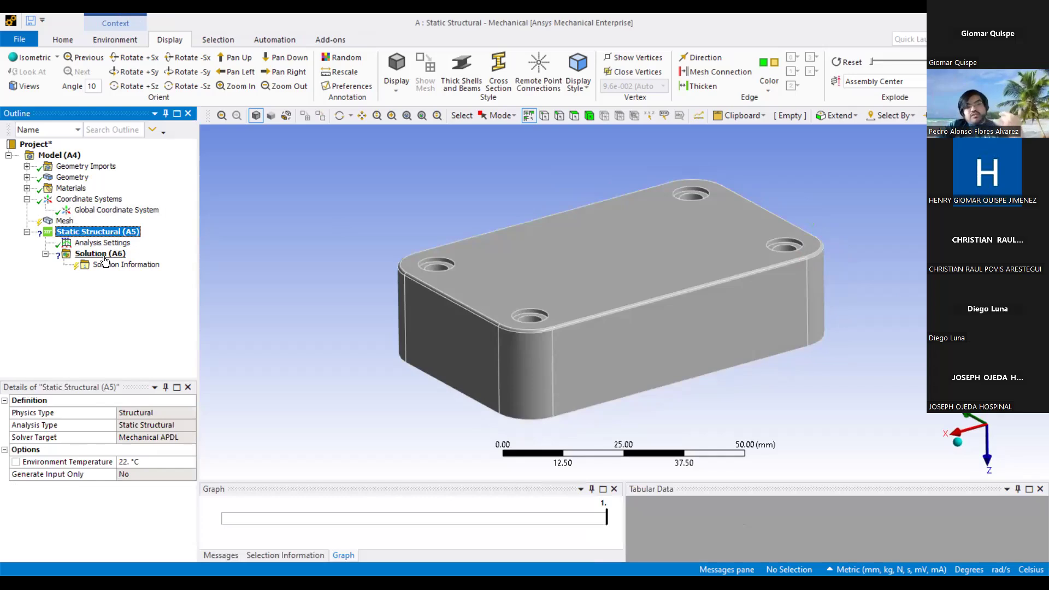
left_click(104, 256)
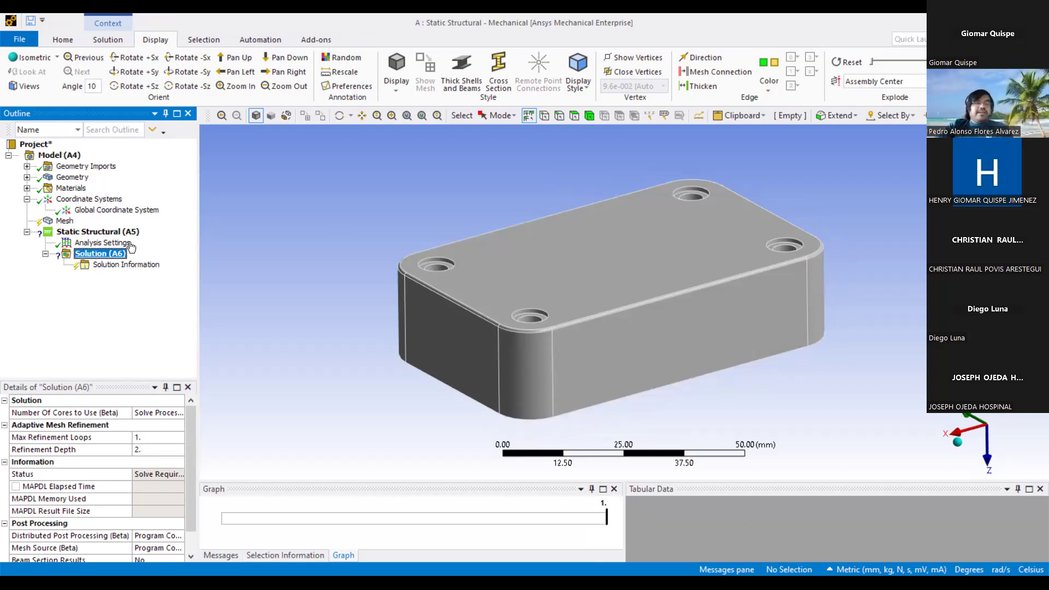
left_click(71, 220)
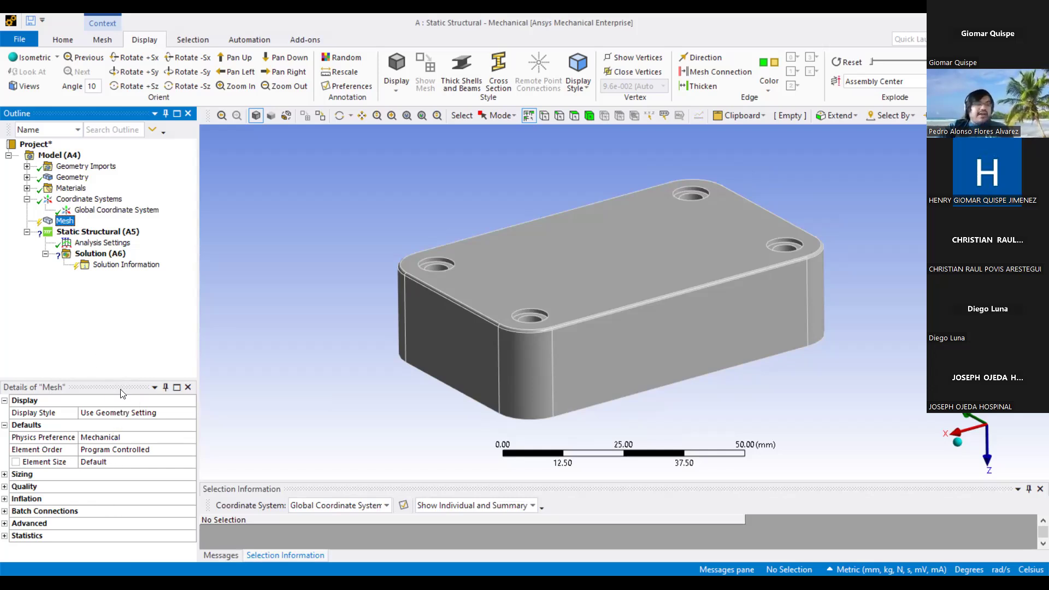
Expand Geometry and inspect the Cap_fillets-FreeParts|1 body's stiffness behavior and material assignment.
left_click(73, 177)
left_click(27, 178)
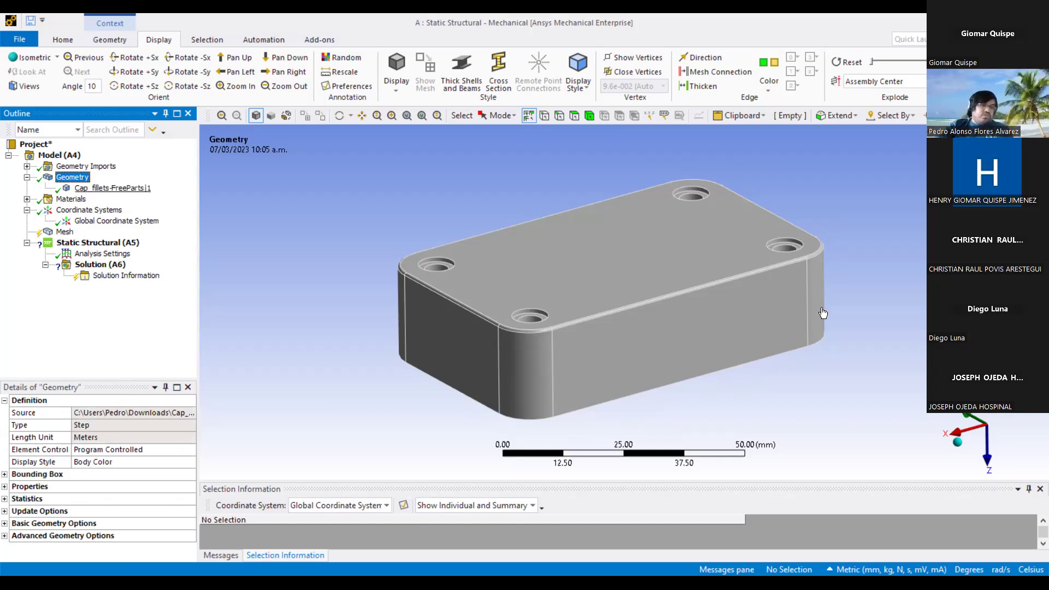
left_click(112, 188)
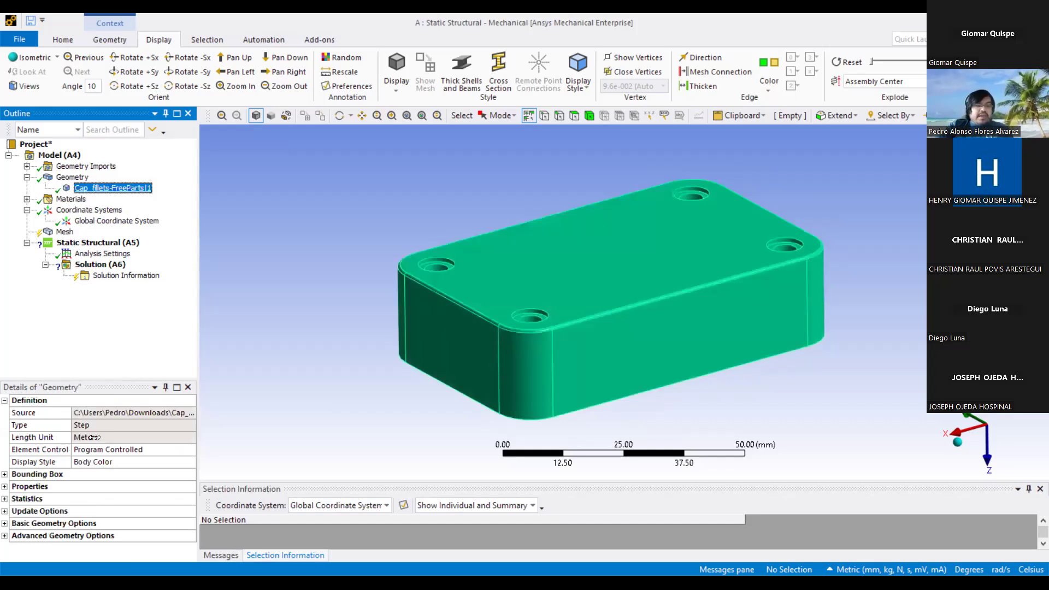
left_click(160, 452)
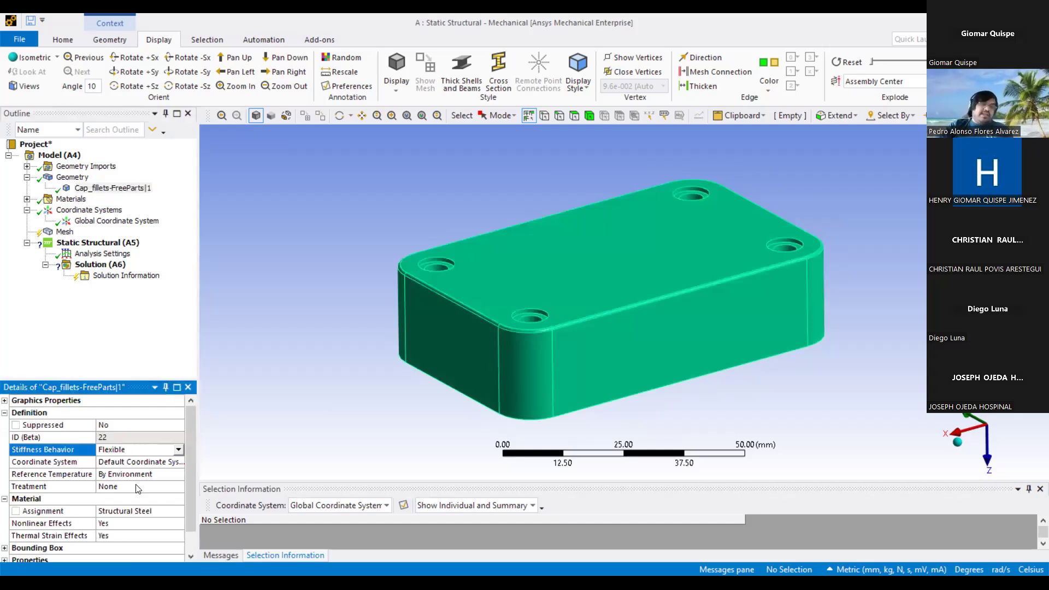
left_click_drag(192, 465, 194, 485)
left_click(160, 490)
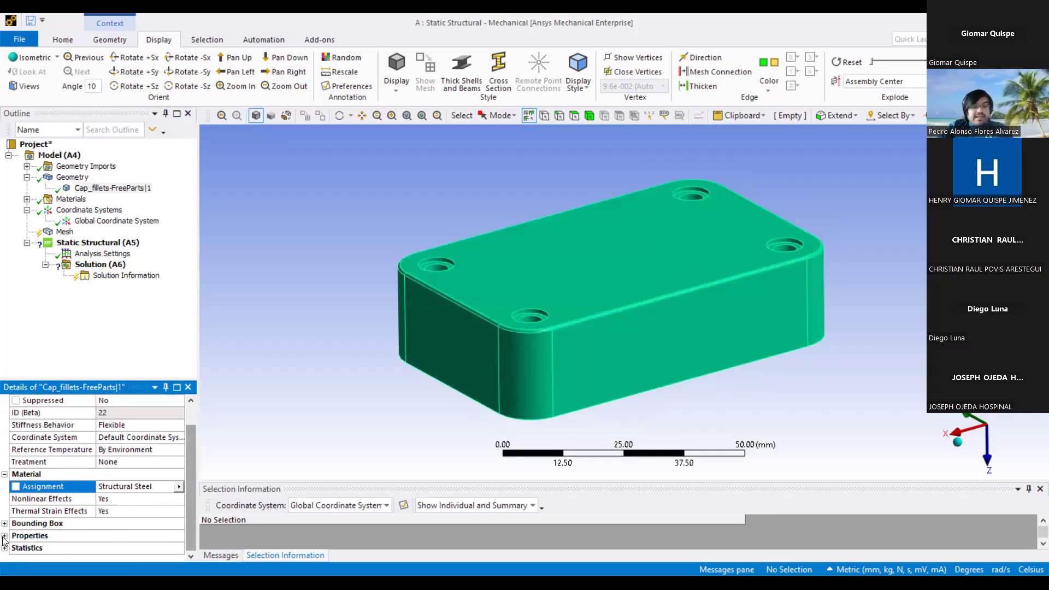
Expand the body's Properties and read its volume, mass, centroid coordinates and moments of inertia.
left_click(124, 449)
scroll(121, 451, "down", 3)
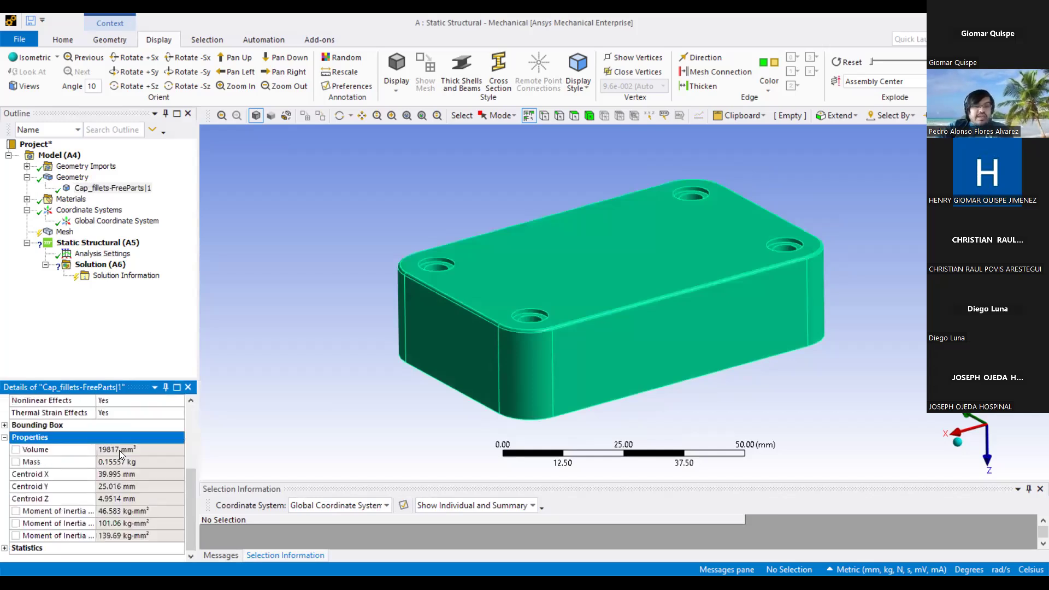
left_click(119, 450)
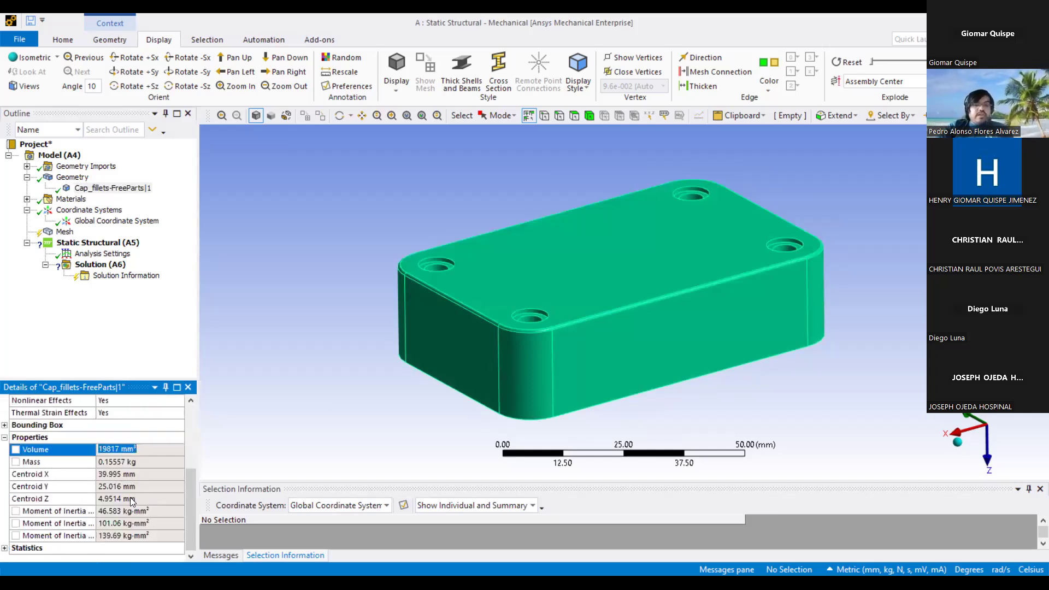
left_click(128, 473)
left_click(127, 498)
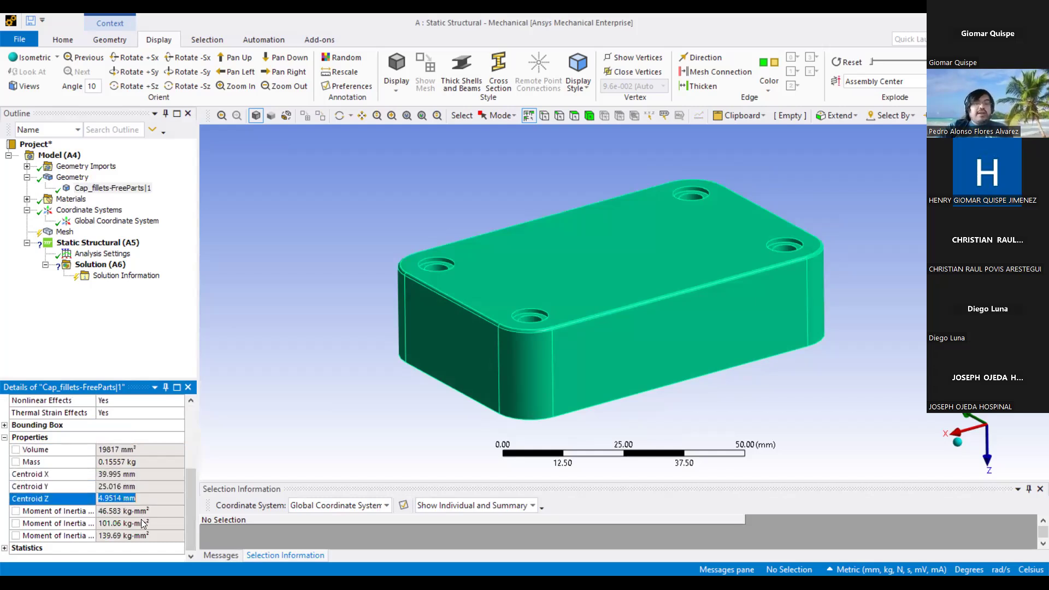
key("Down")
key("Down")
key("Down")
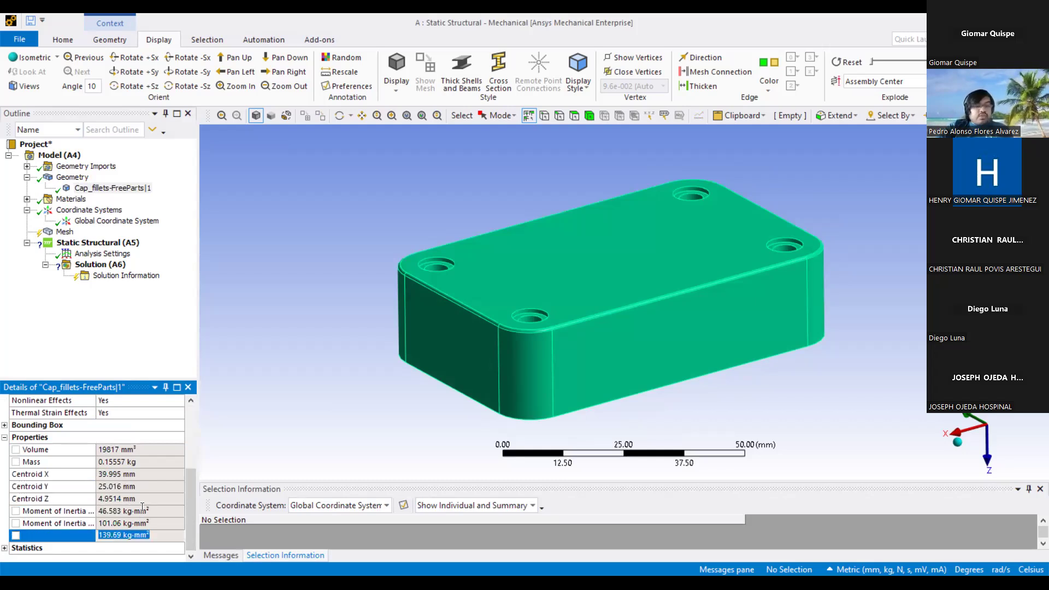
key("Up")
key("Up")
key("Up")
key("Up")
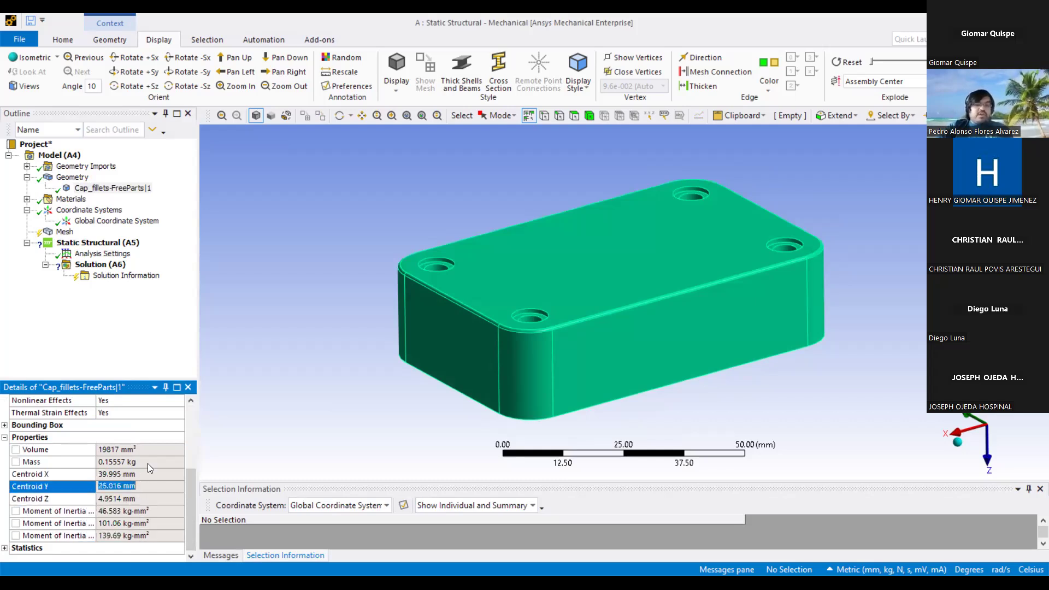
key("Up")
key("Up")
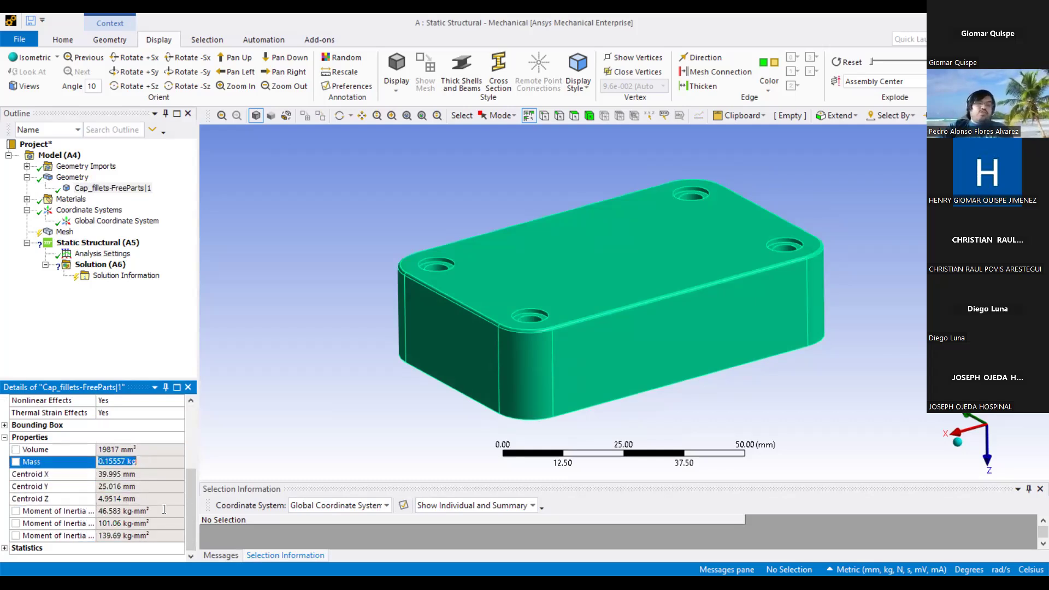
left_click(164, 509)
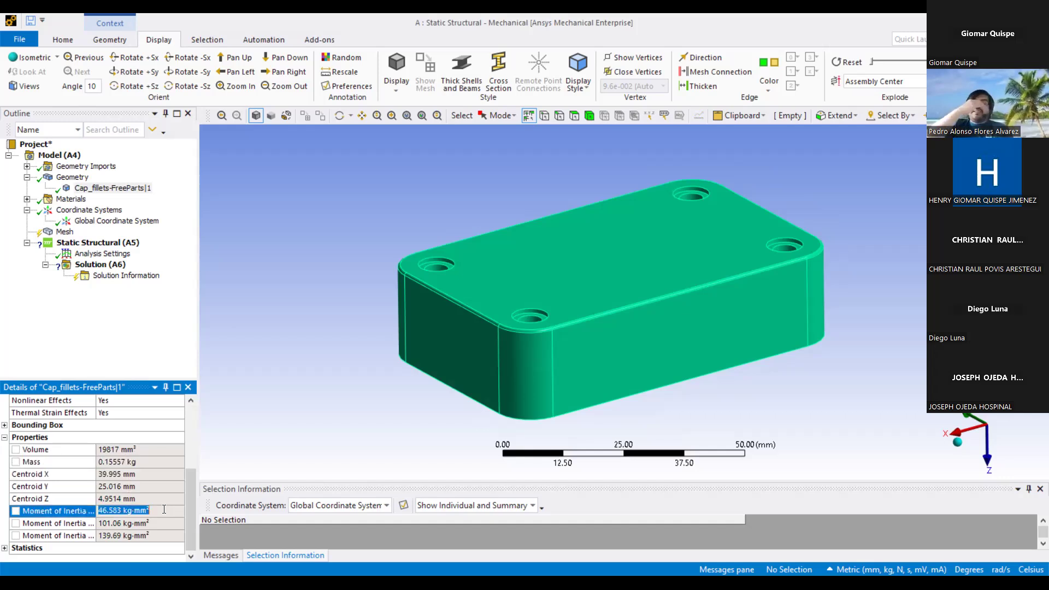
Check the body's node and element Statistics, then collapse the Statistics and Properties groups.
left_click(5, 548)
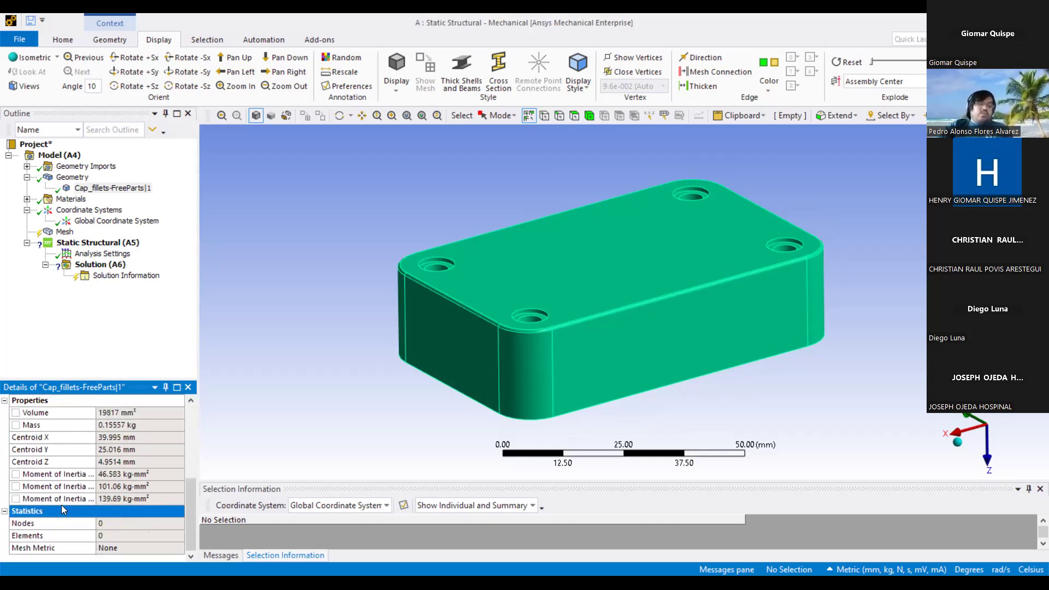
double_click(30, 513)
scroll(9, 521, "down", 3)
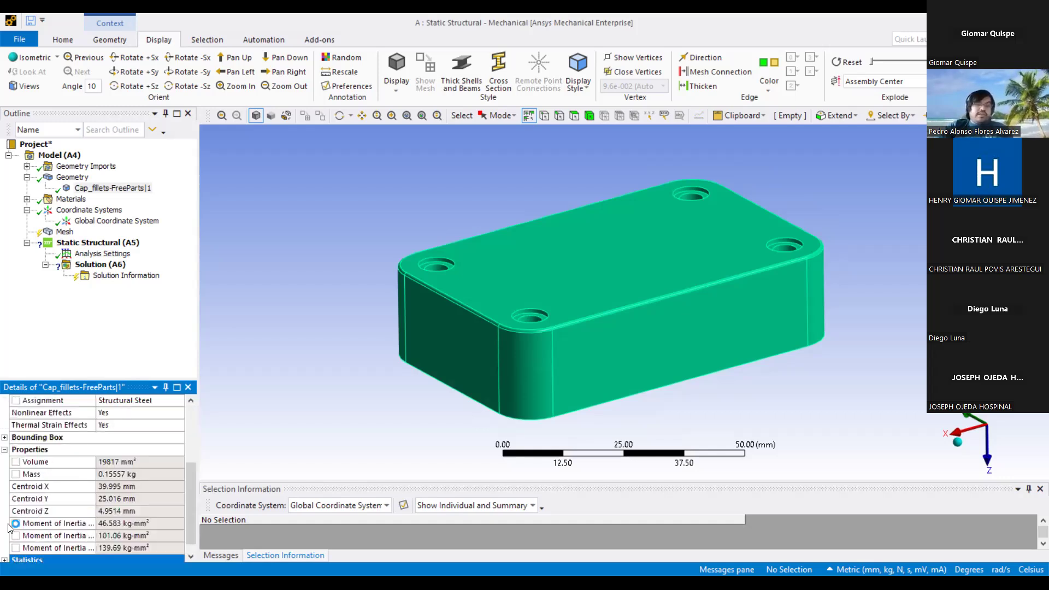
scroll(8, 498, "down", 1)
scroll(10, 477, "up", 2)
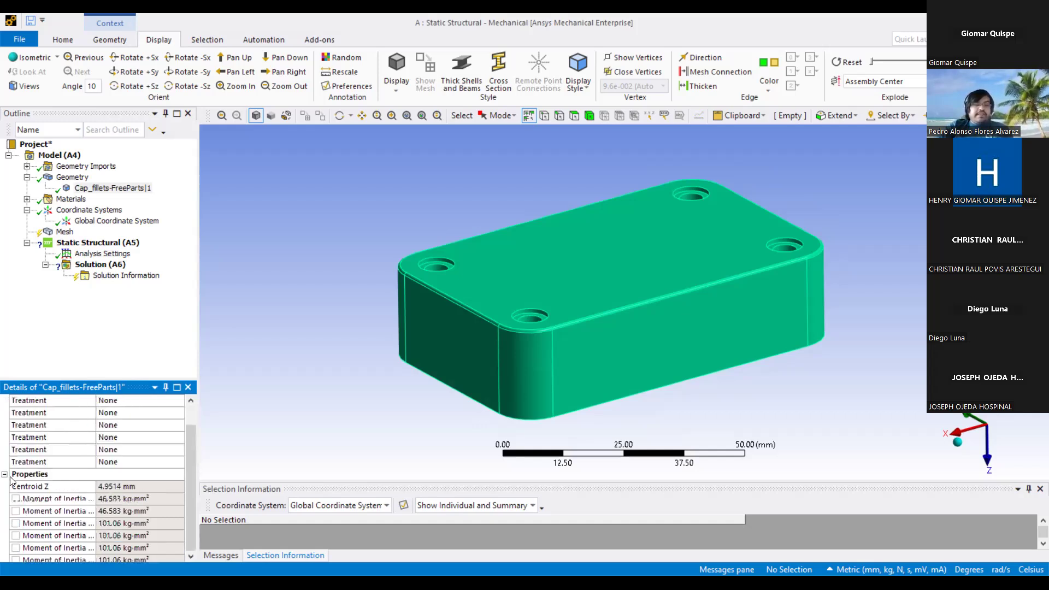
scroll(5, 502, "up", 5)
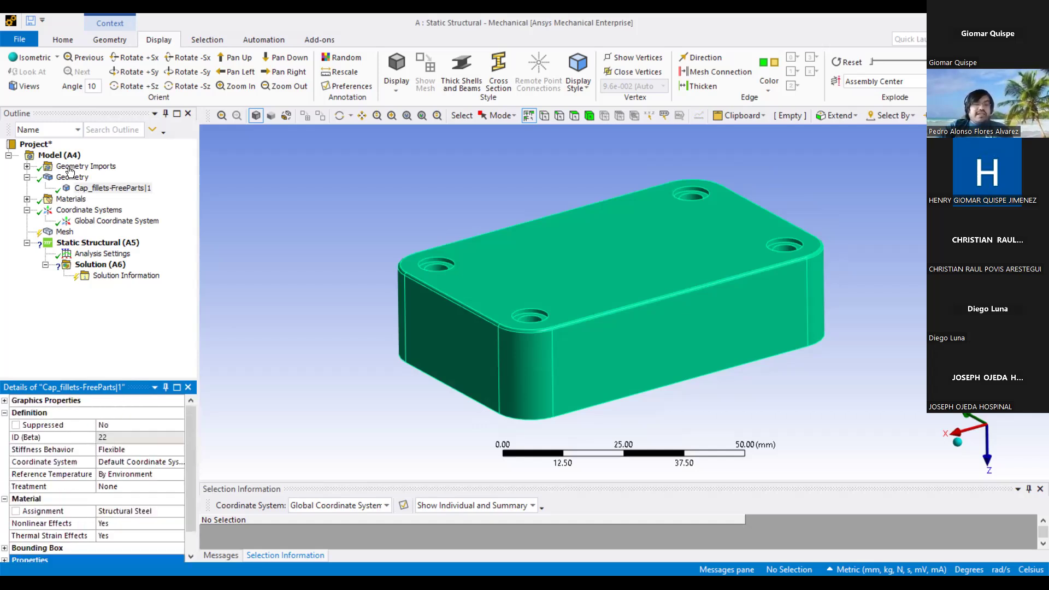
Reselect the Cap_fillets-FreeParts|1 body, look over its definition and highlight its material Assignment property.
left_click(139, 190)
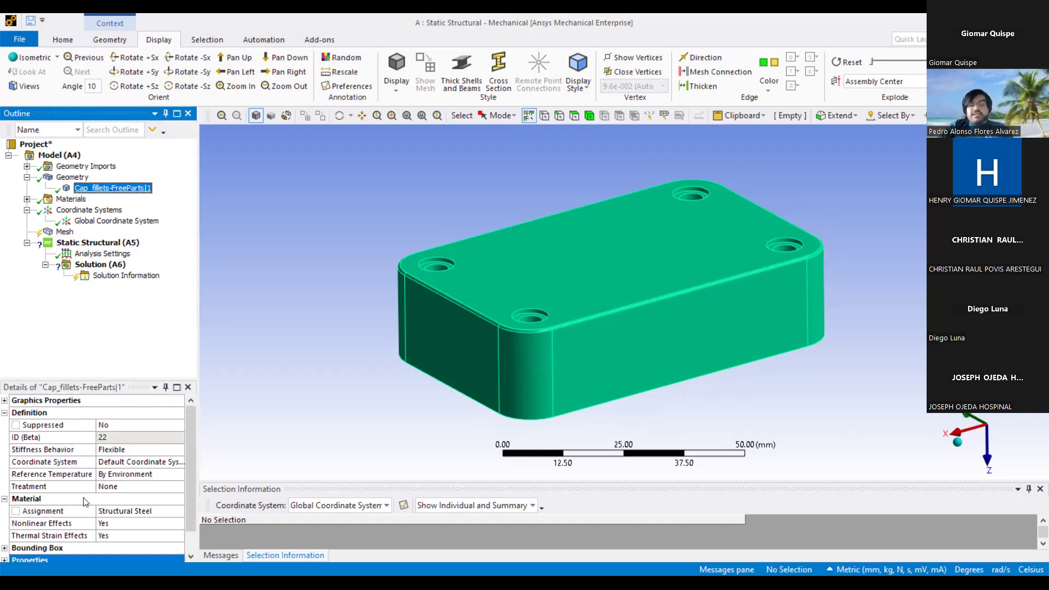
scroll(84, 502, "down", 1)
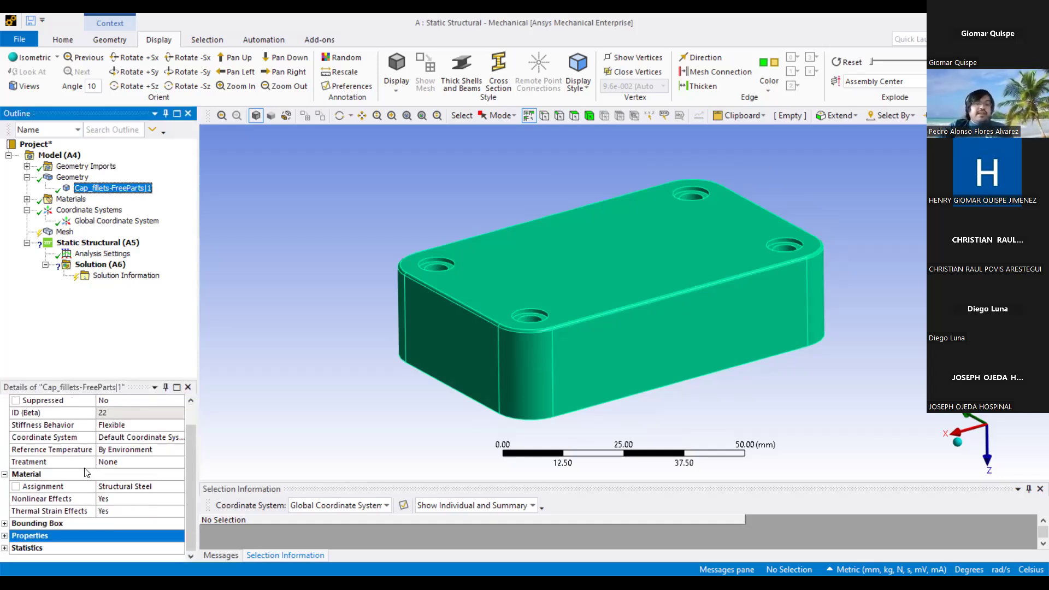
scroll(82, 473, "up", 1)
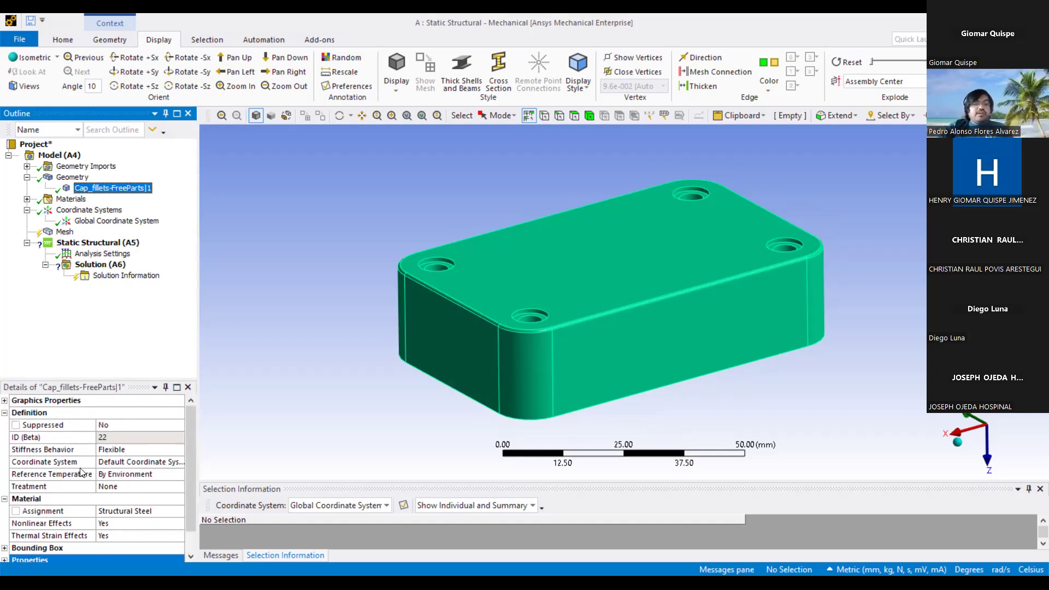
left_click(77, 516)
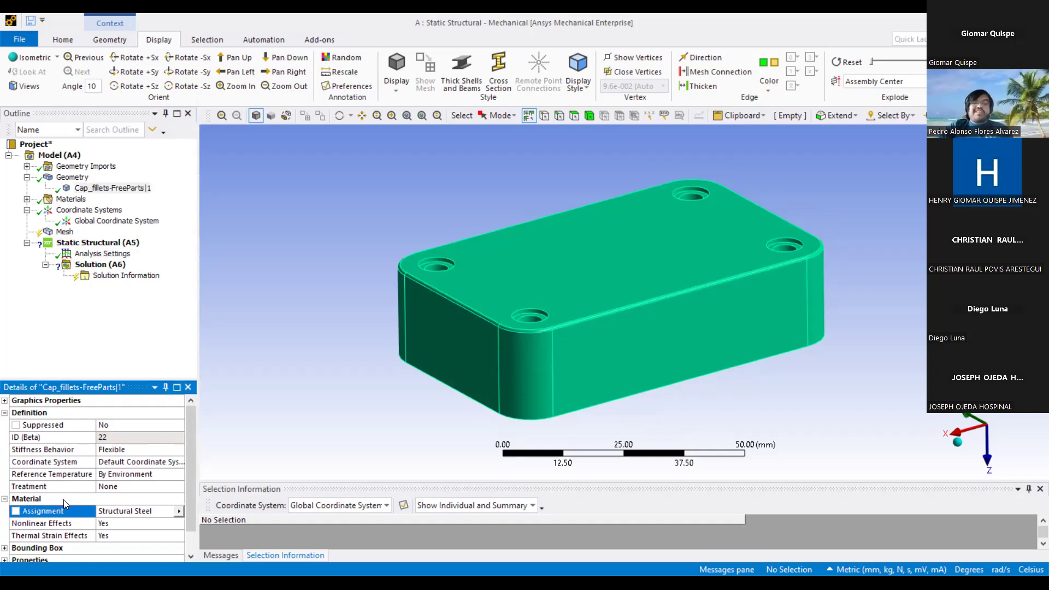
Assign Aluminum Alloy from the Engineering Data materials to the Cap_fillets-FreeParts|1 body.
left_click(179, 512)
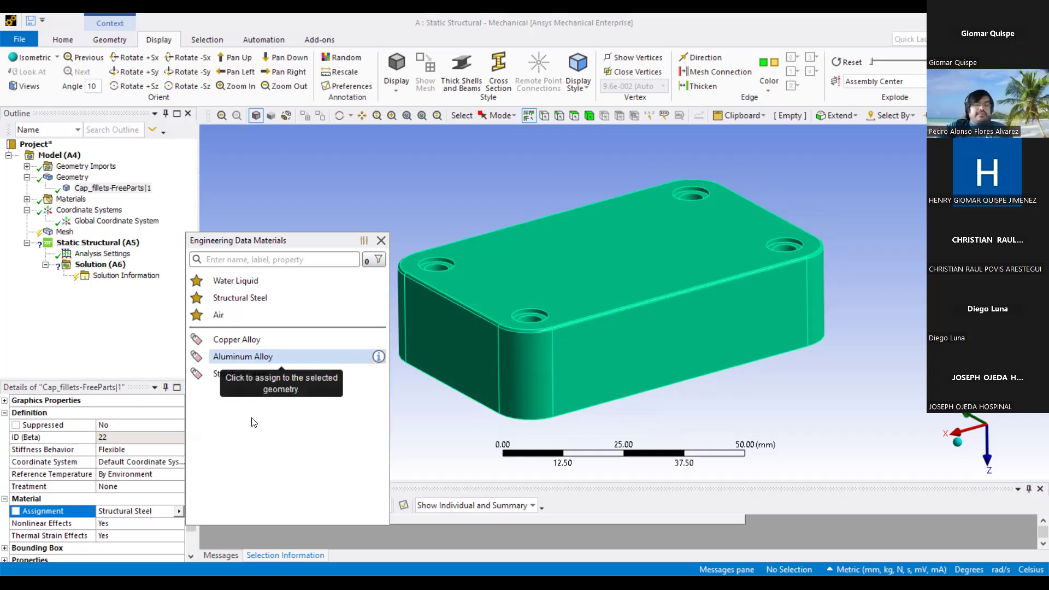
left_click(276, 358)
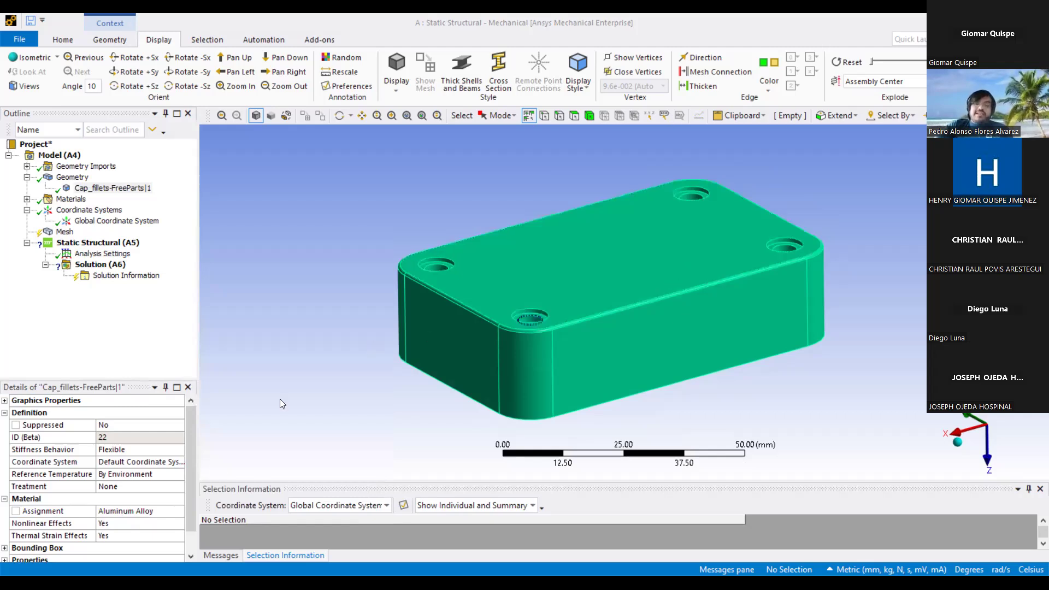
left_click(136, 510)
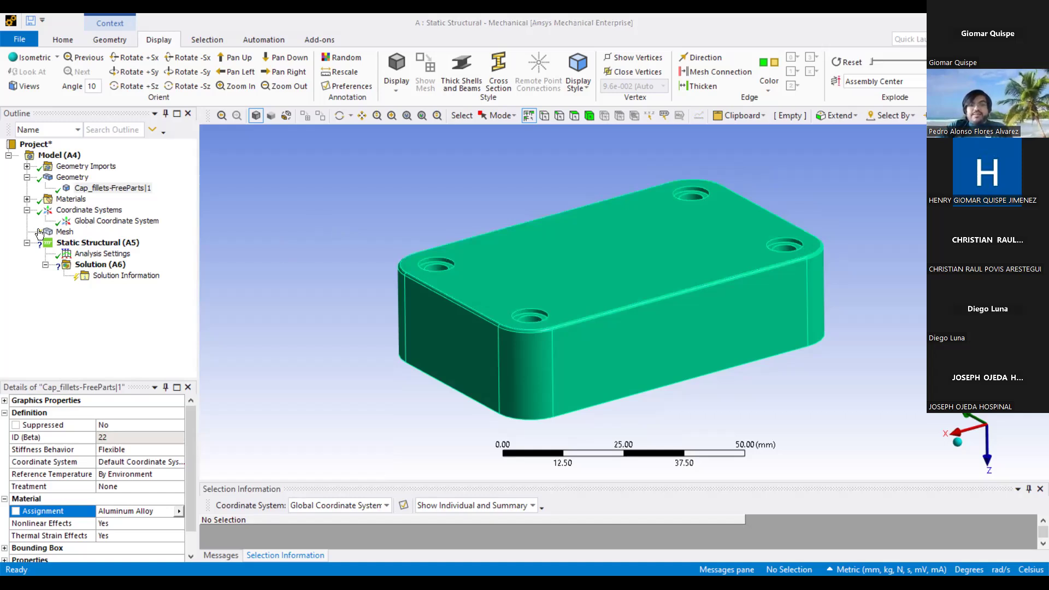
Generate the mesh of the cap with the default mesh settings and inspect it on the model.
left_click(67, 234)
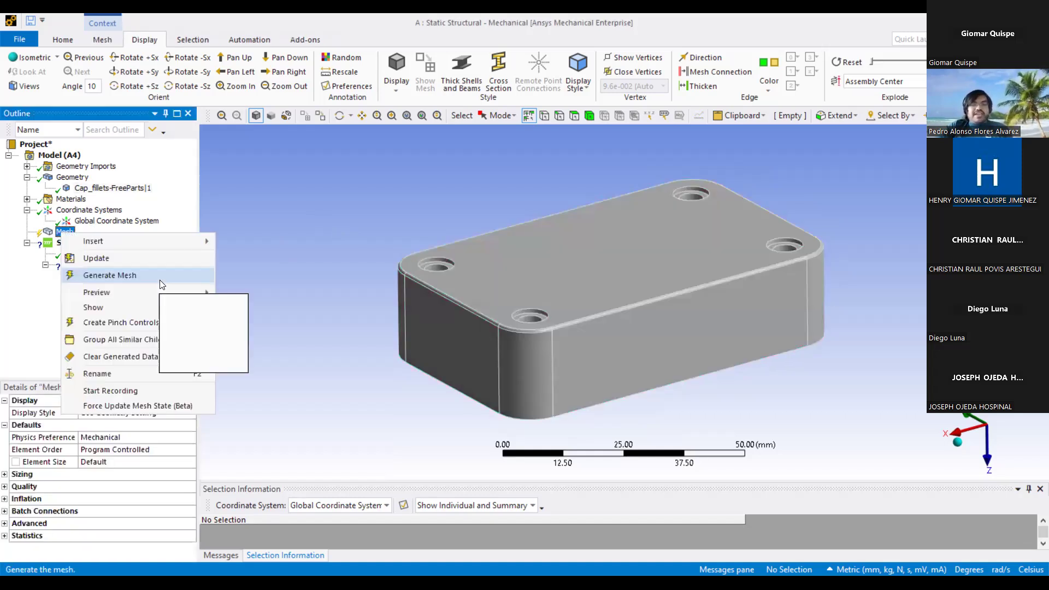
left_click(160, 280)
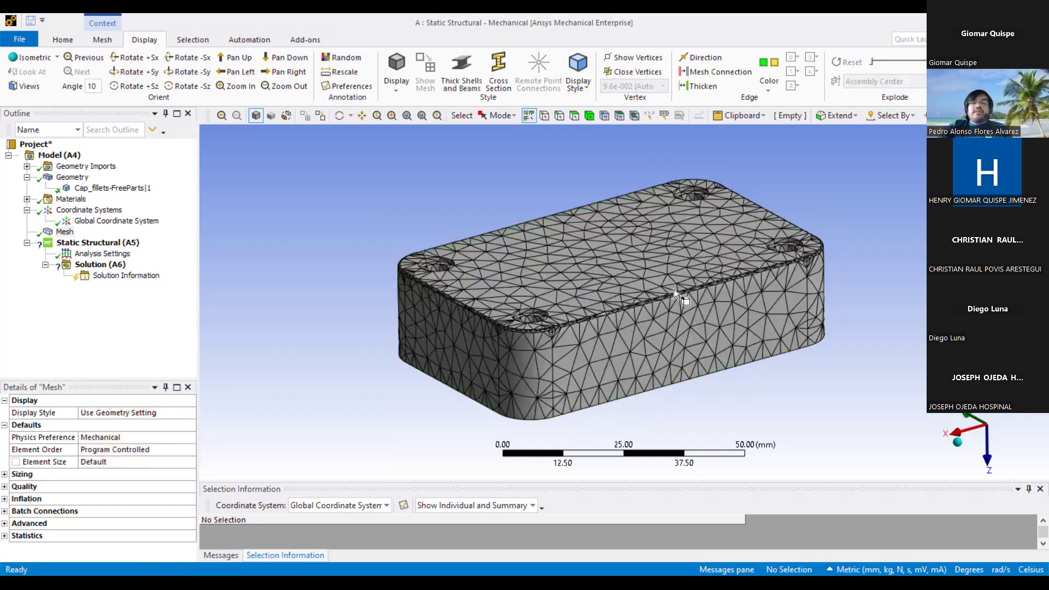
left_click_drag(684, 205, 665, 294)
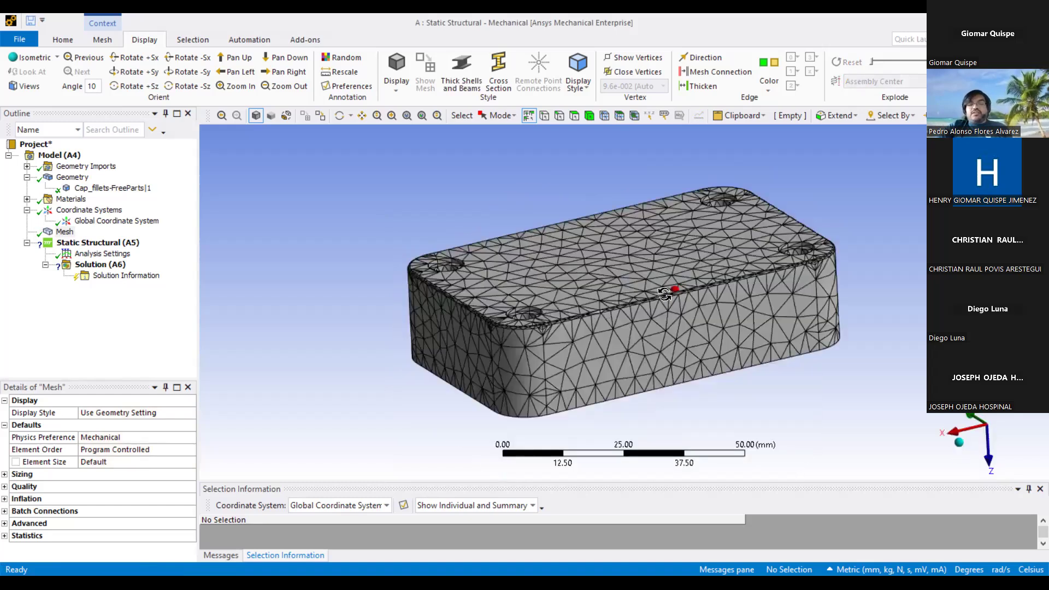
scroll(548, 287, "up", 2)
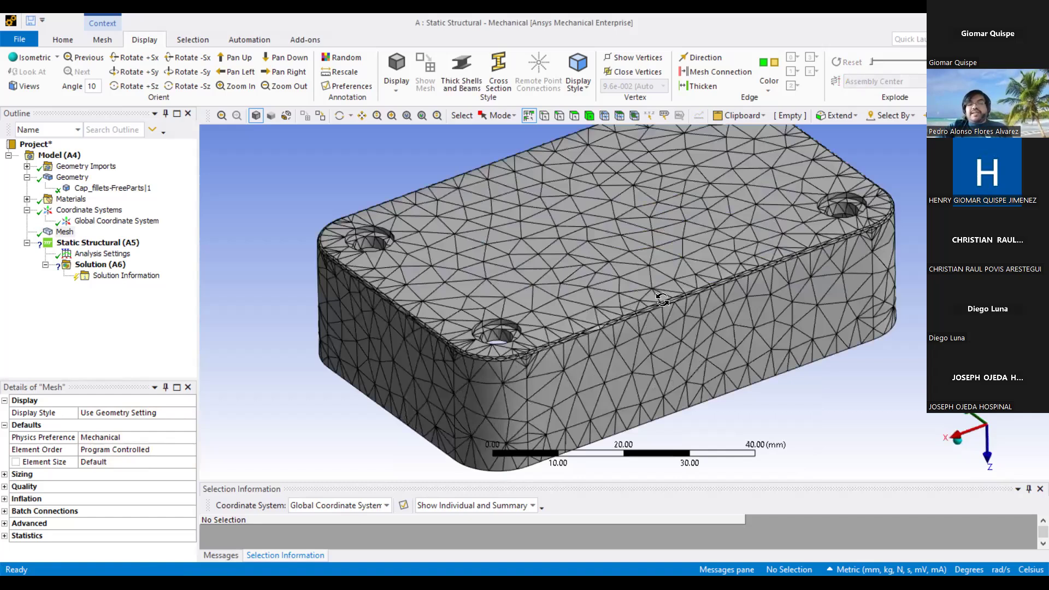
Select a single mesh element on the cap's open rim near a corner, examine its tetrahedral shape, and clear the selection.
middle_click_drag(667, 261, 690, 329)
middle_click_drag(707, 264, 570, 322)
middle_click_drag(387, 344, 647, 118)
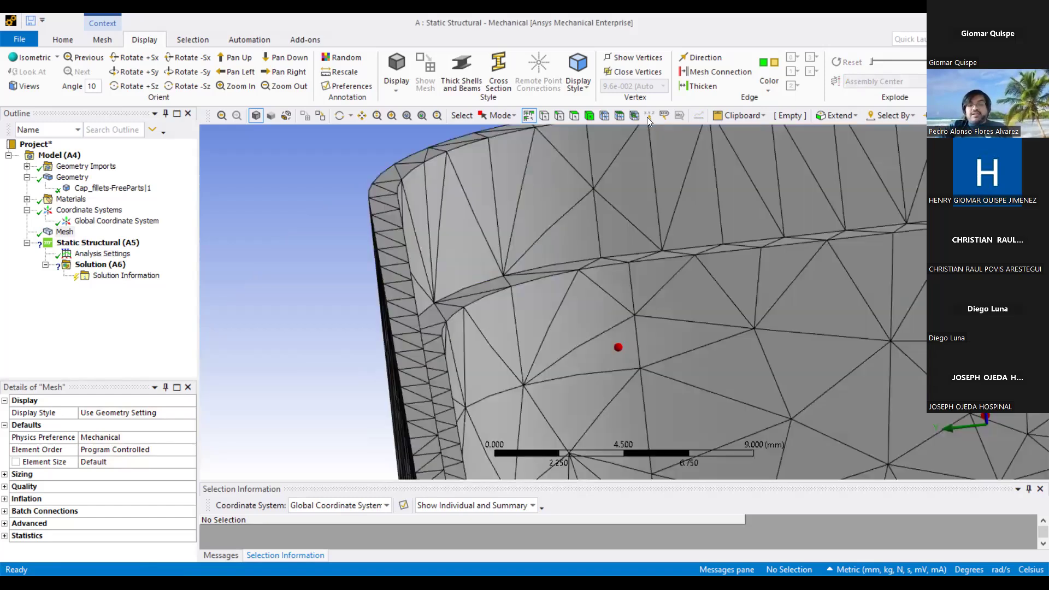
left_click(619, 116)
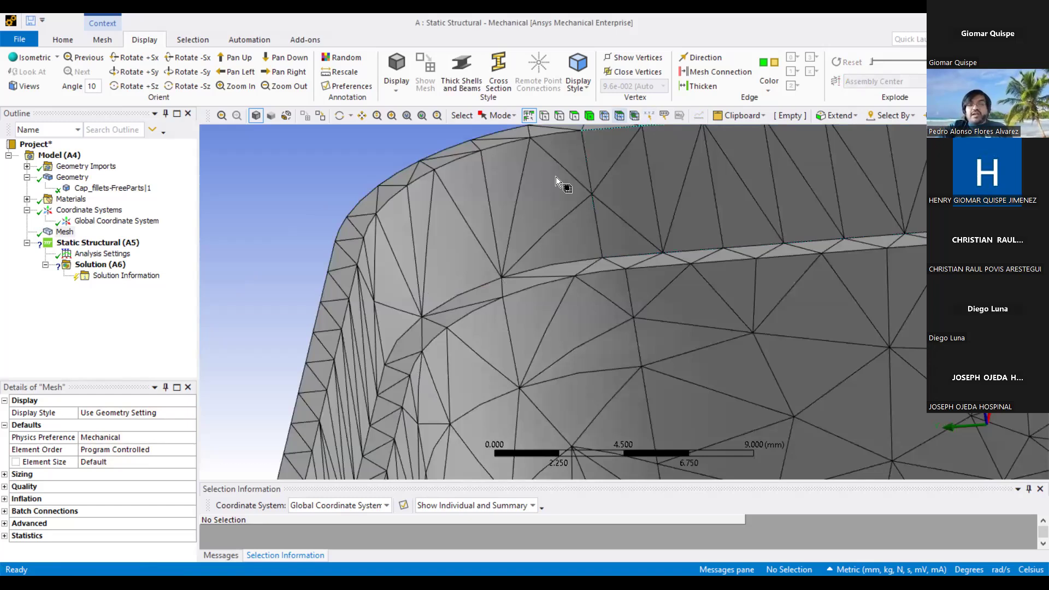
middle_click_drag(397, 237, 562, 253)
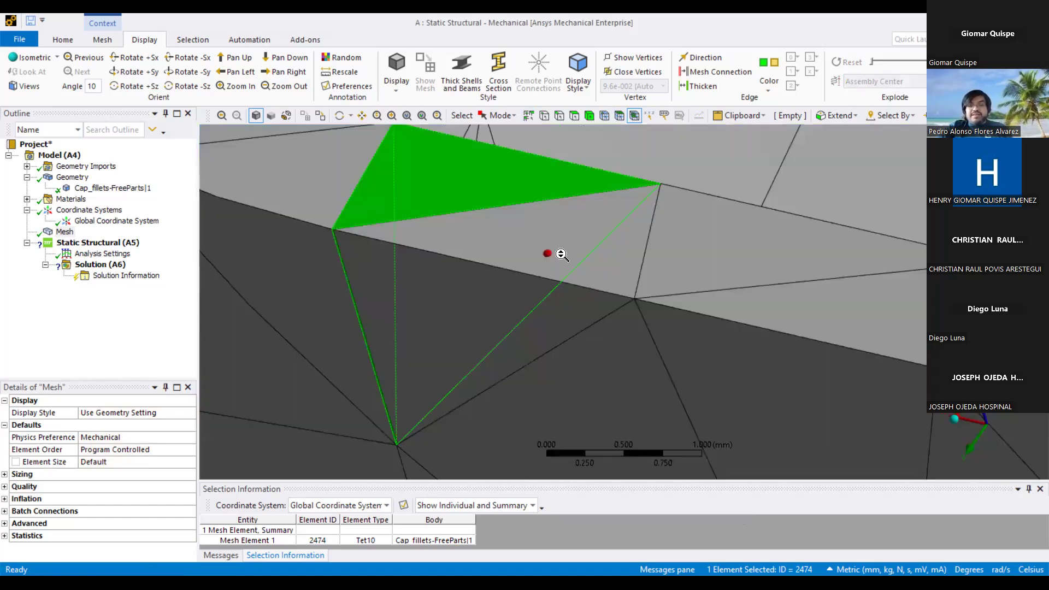
scroll(649, 260, "down", 3)
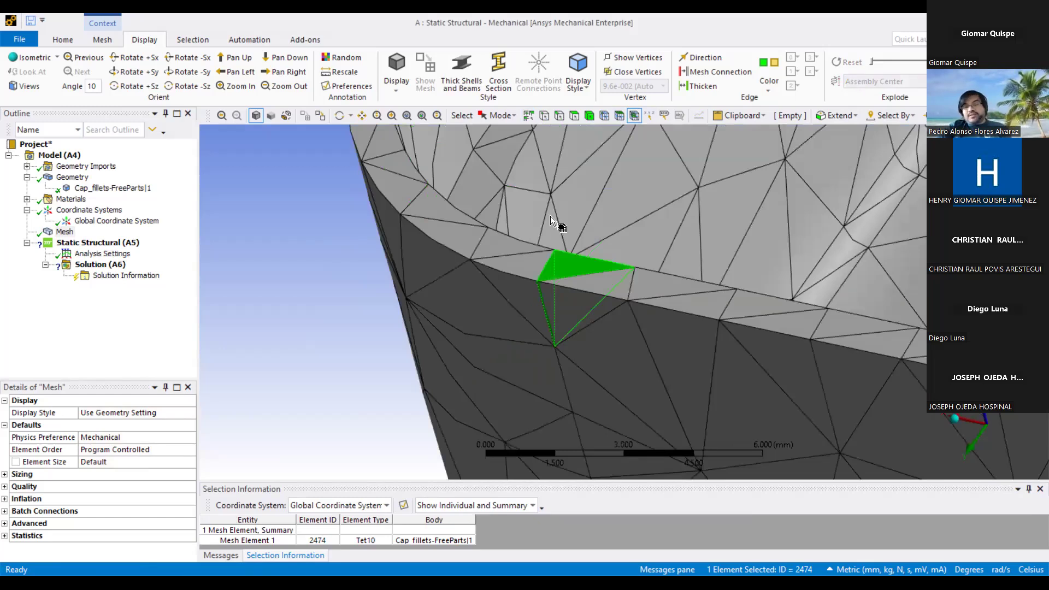
scroll(568, 262, "down", 5)
left_click(586, 313)
Examine the mesh over the cap's inner cavity, rib, side walls and top face with its corner holes.
middle_click_drag(557, 304, 586, 264)
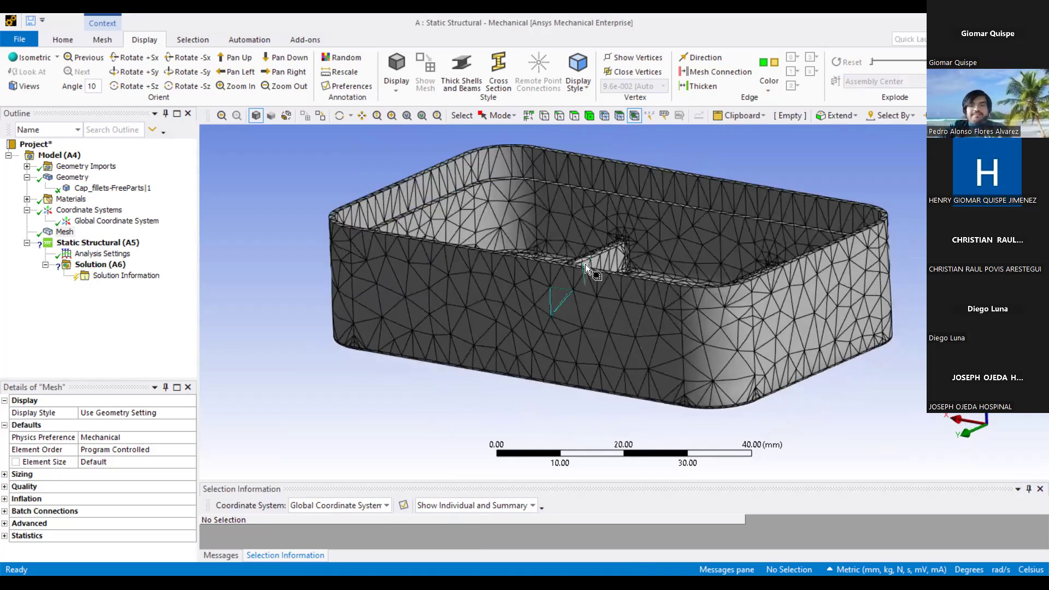
middle_click_drag(638, 278, 638, 277)
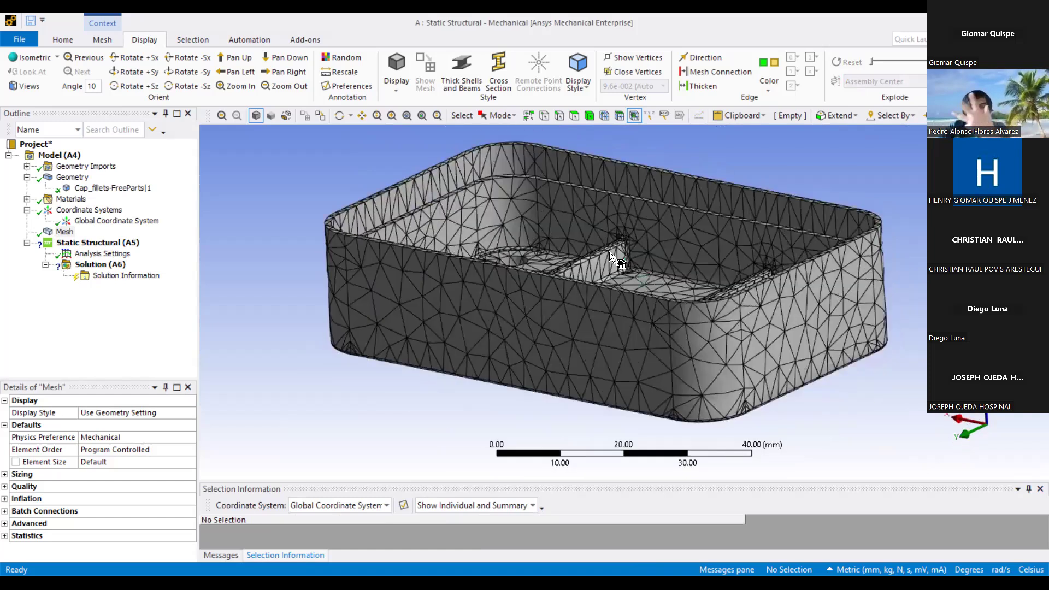
middle_click_drag(605, 276, 624, 304)
middle_click_drag(697, 300, 726, 294)
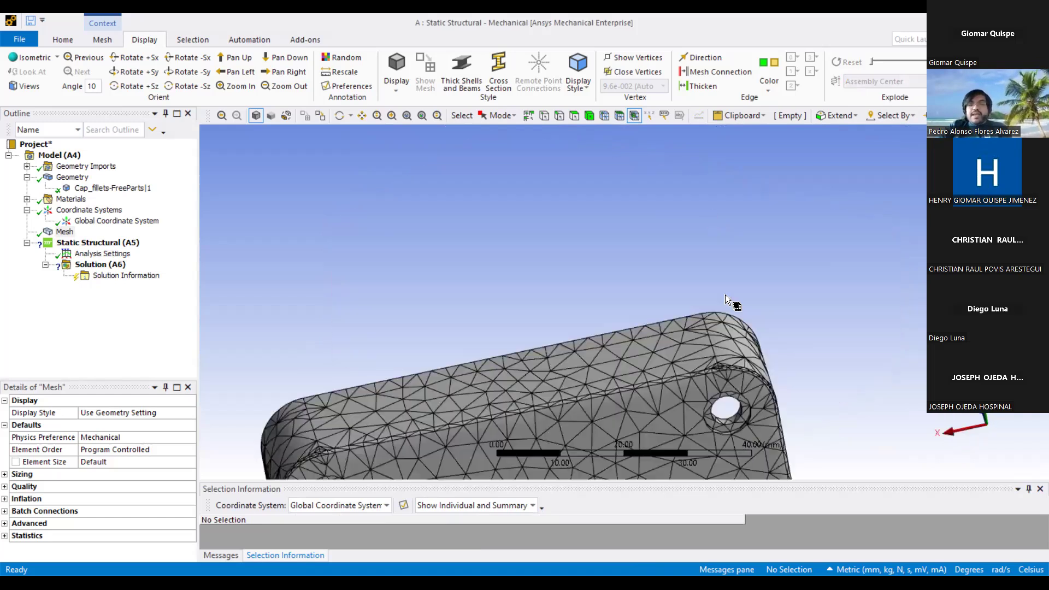
middle_click_drag(678, 271, 596, 234)
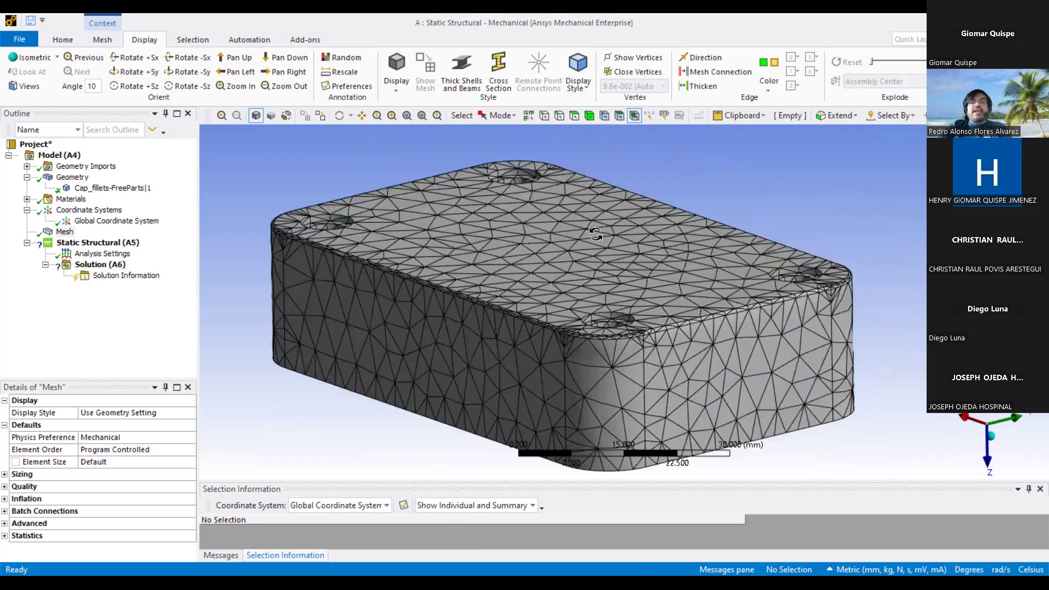
scroll(595, 234, "down", 2)
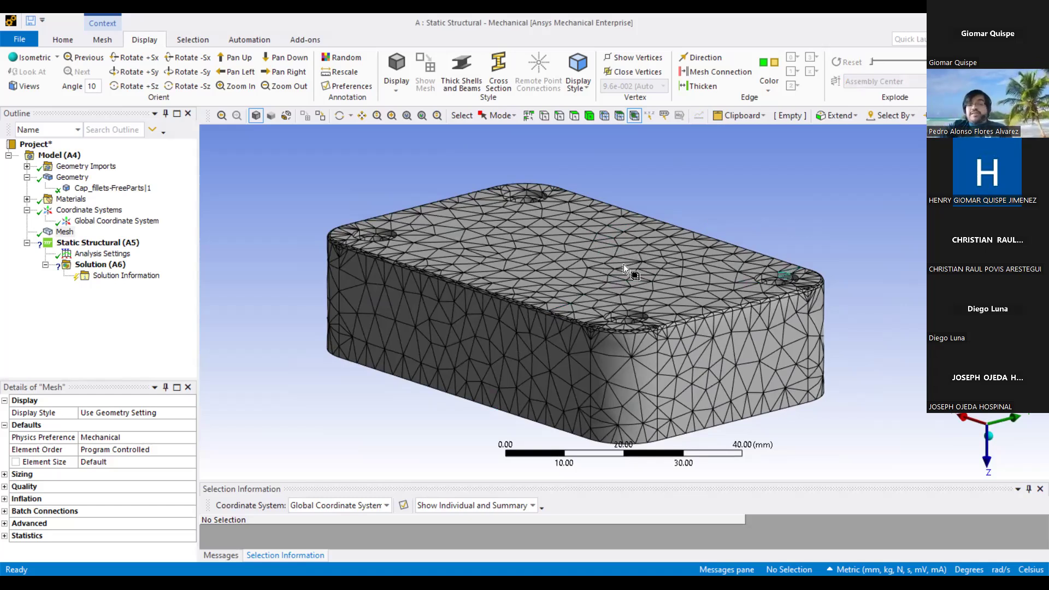
scroll(624, 264, "up", 2)
middle_click_drag(665, 225, 611, 217)
scroll(611, 217, "down", 2)
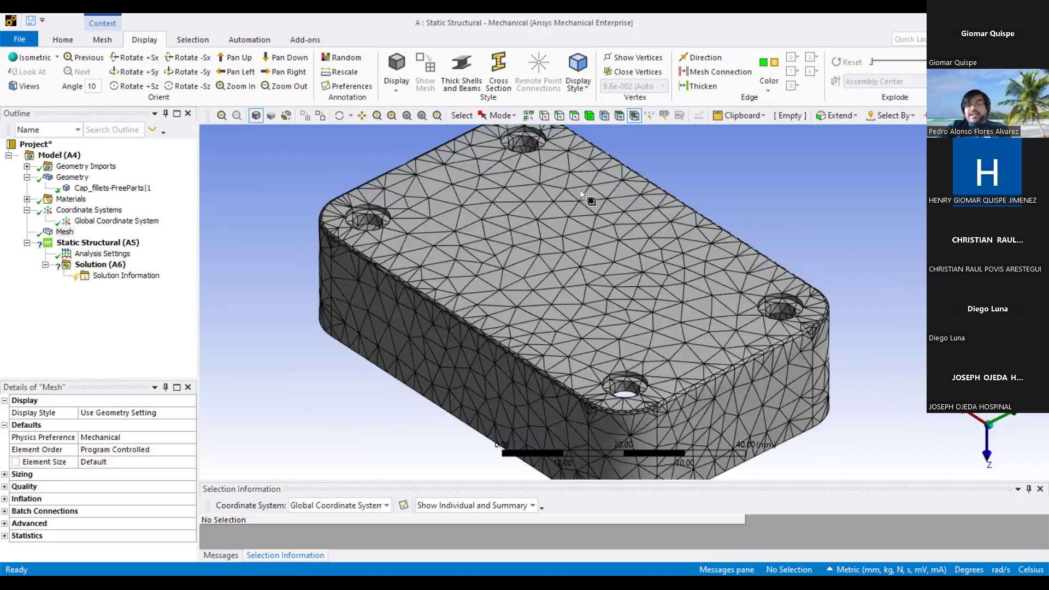
Examine individual element faces and their nodes on the cap's top face, then the mesh around the inner rib and boss.
scroll(608, 319, "up", 5)
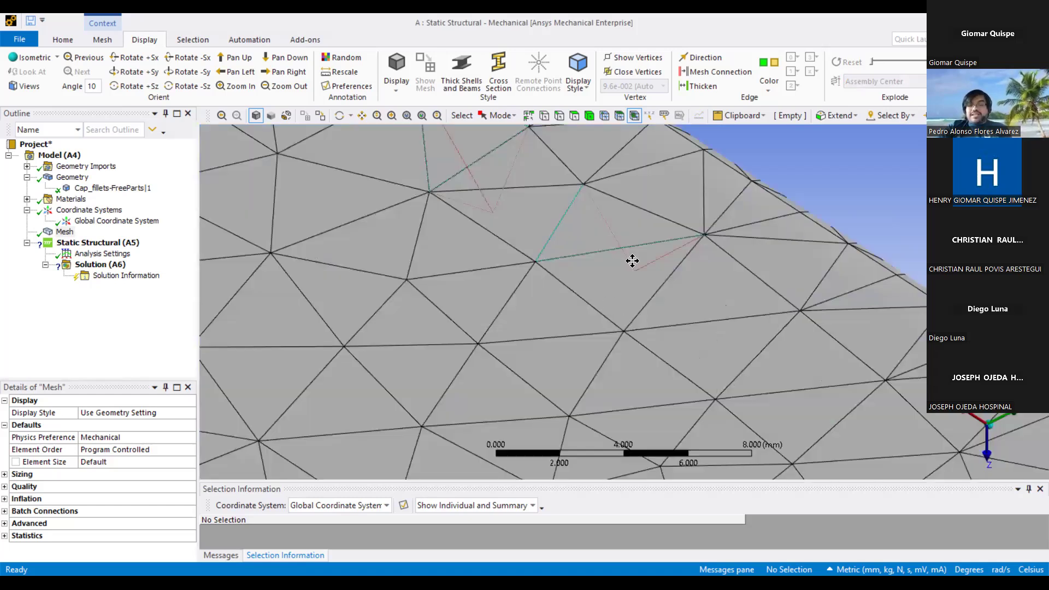
scroll(638, 241, "up", 2)
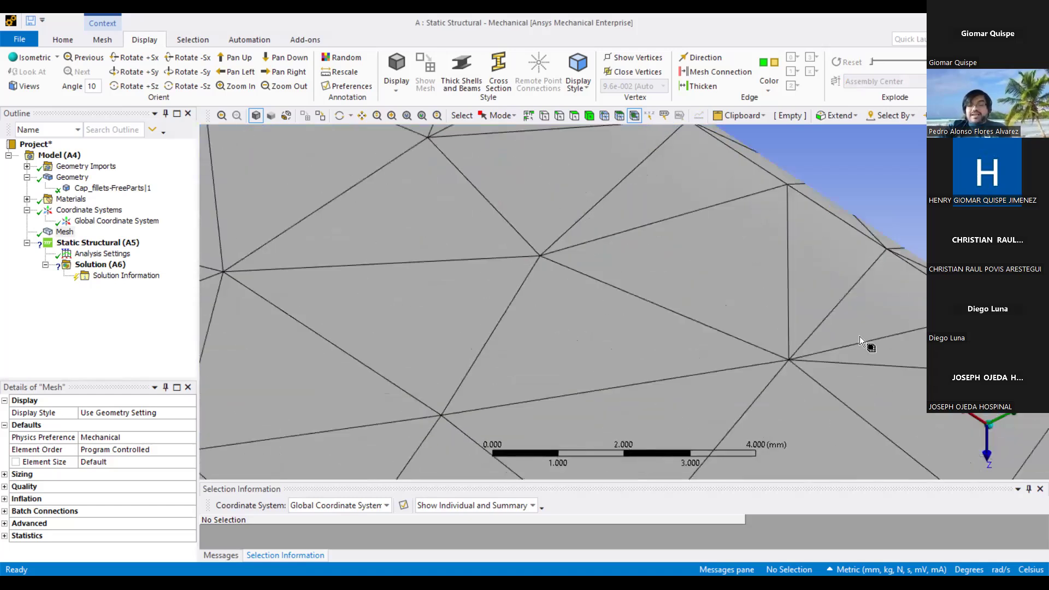
scroll(510, 379, "up", 1)
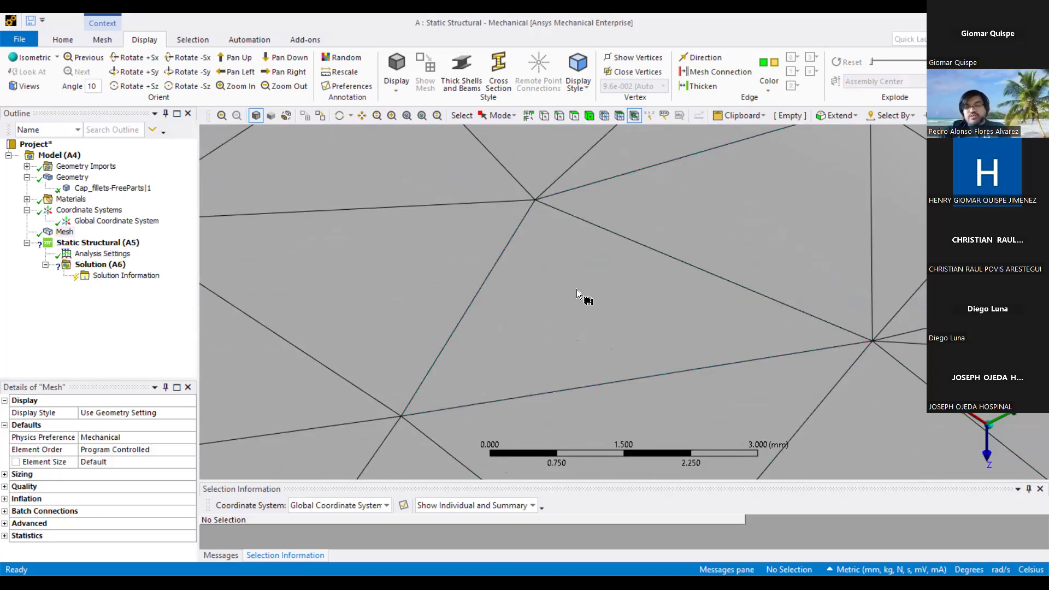
scroll(514, 265, "up", 1)
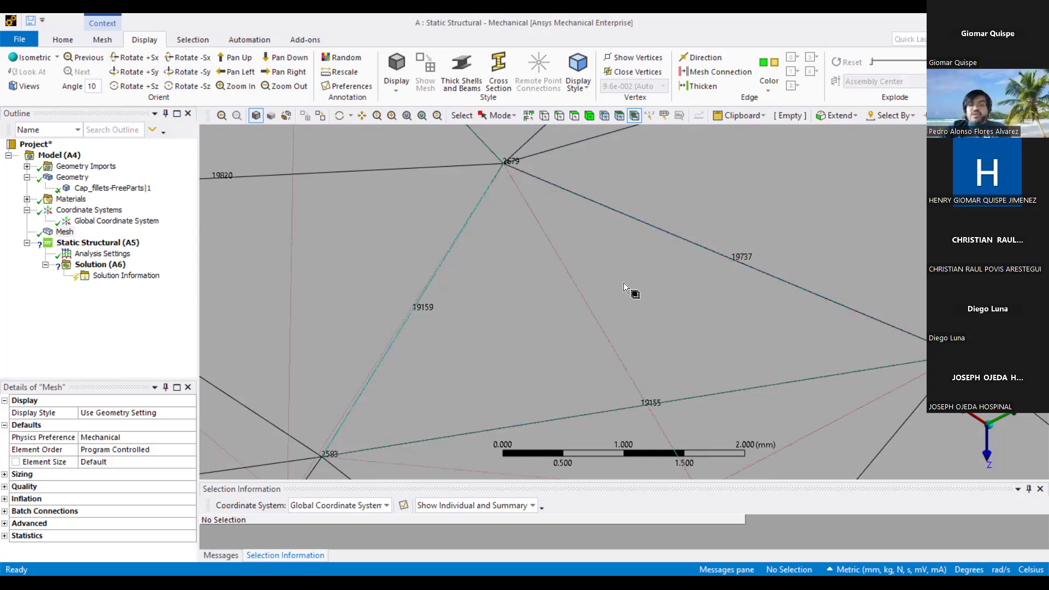
left_click(366, 88)
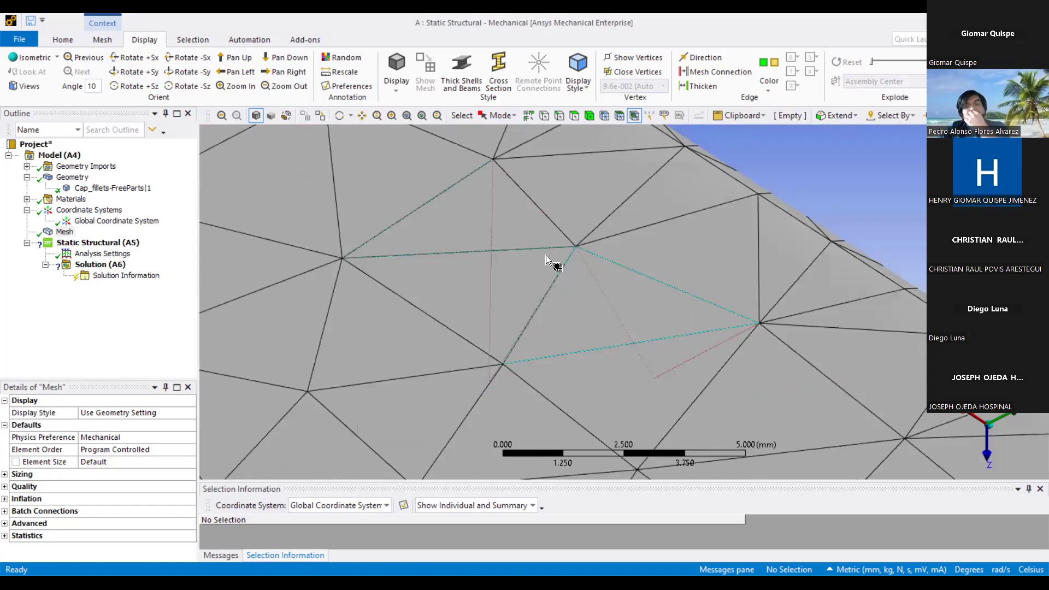
scroll(552, 214, "down", 6)
mouse_move(583, 225)
middle_mouse_down()
mouse_move(590, 252)
mouse_move(584, 231)
middle_mouse_up()
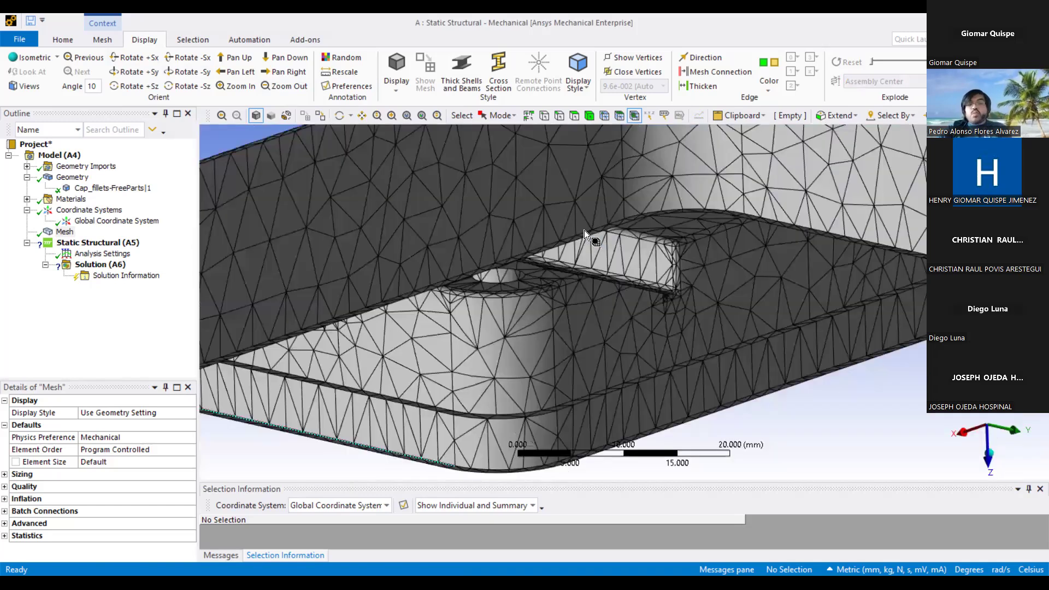
middle_click_drag(545, 320, 577, 267)
scroll(577, 300, "down", 3)
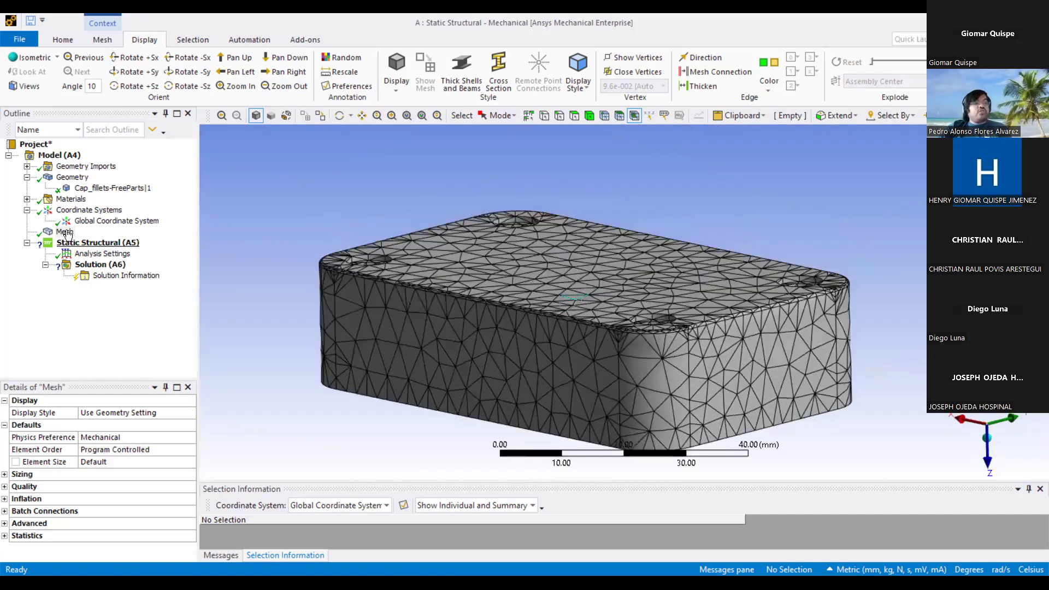
Expand the Mesh object's Statistics and read its number of nodes and elements.
left_click(64, 232)
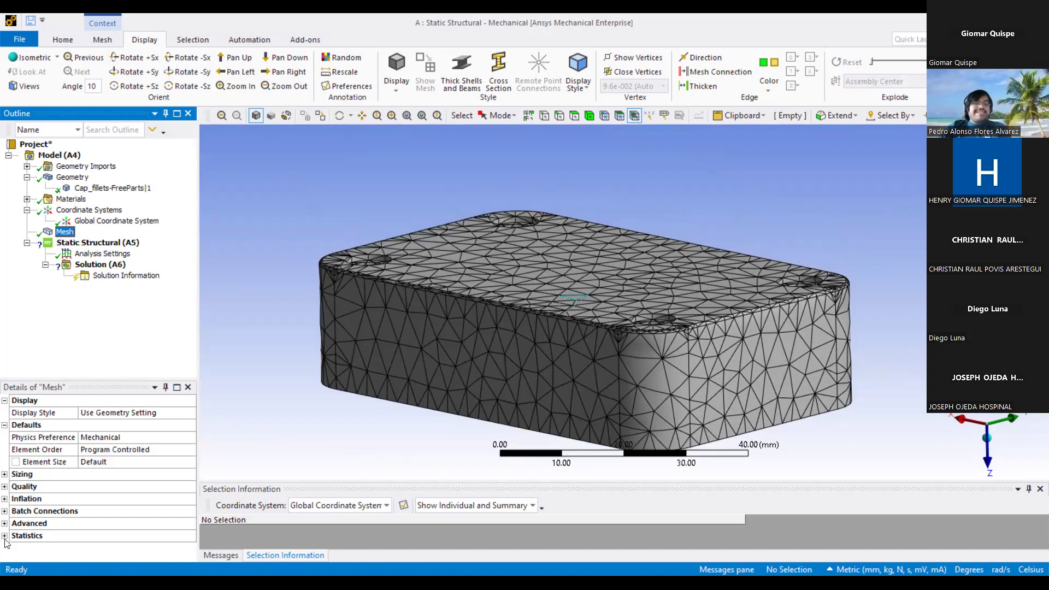
double_click(111, 533)
scroll(99, 526, "down", 1)
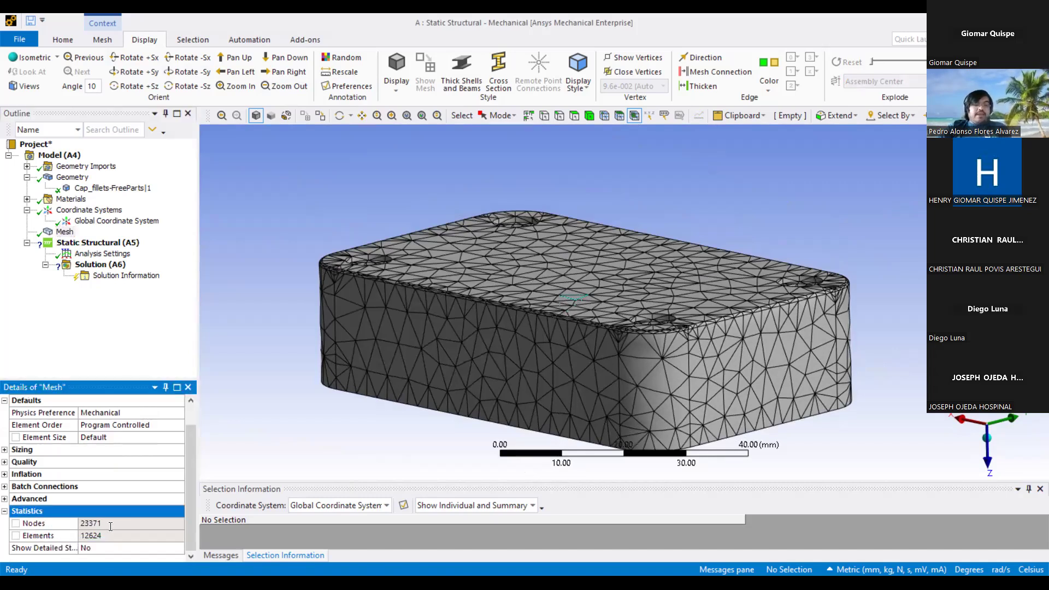
left_click(116, 528)
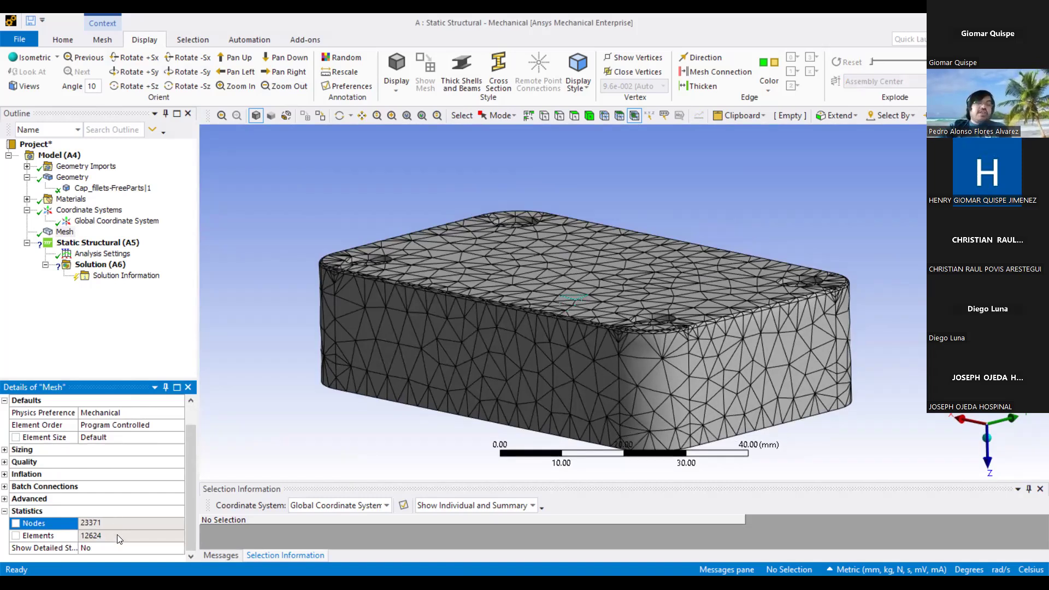
left_click(118, 534)
left_click(123, 538)
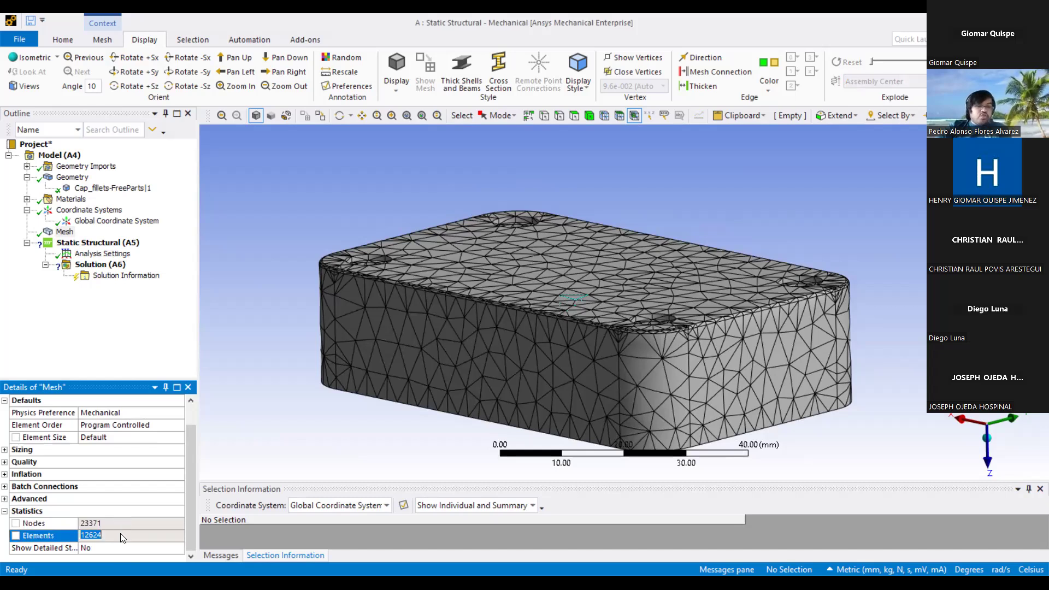
left_click(126, 523)
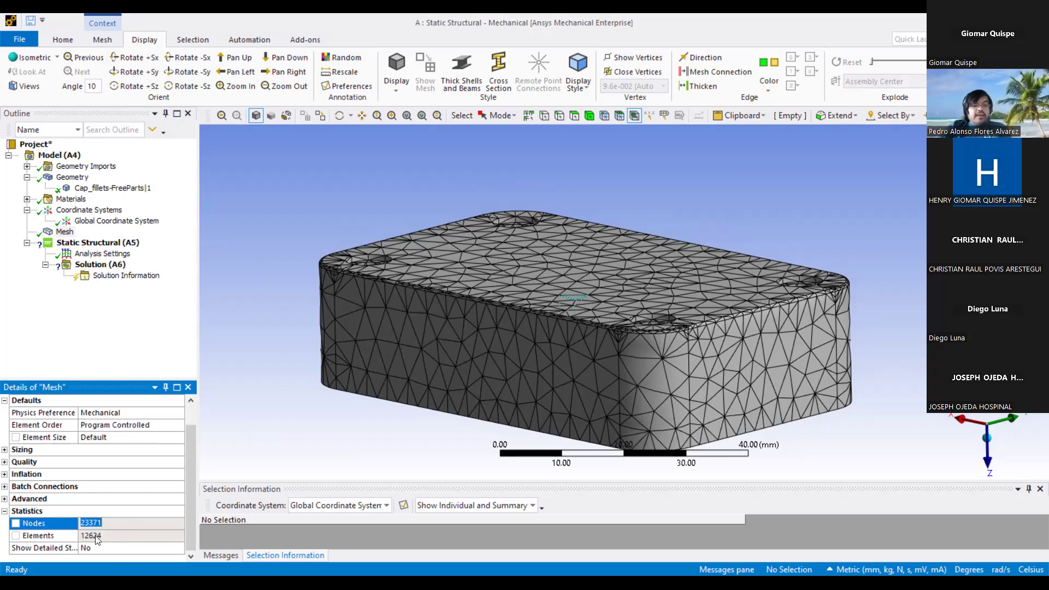
left_click(116, 527)
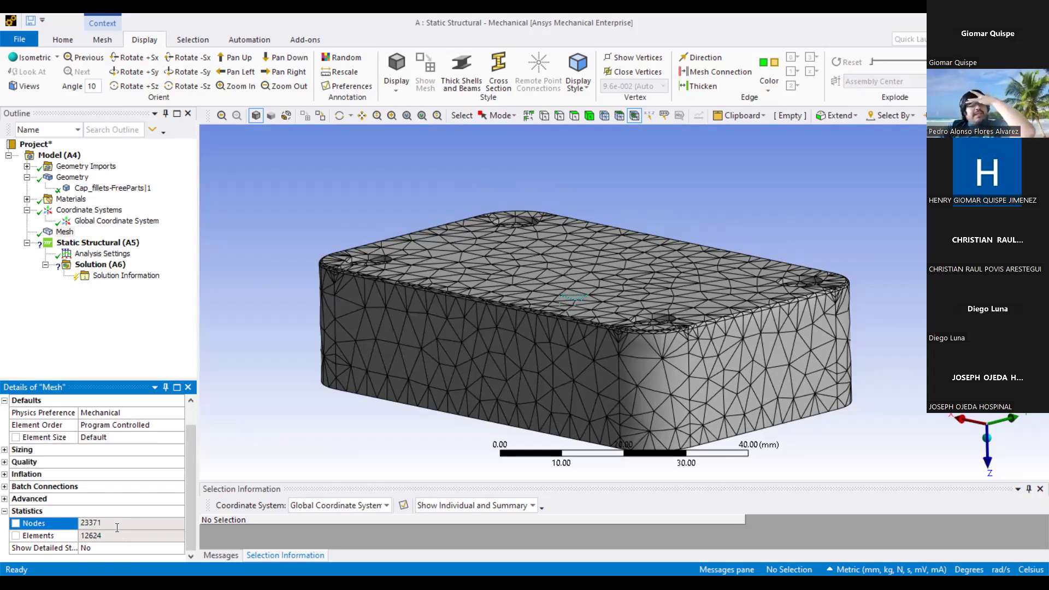
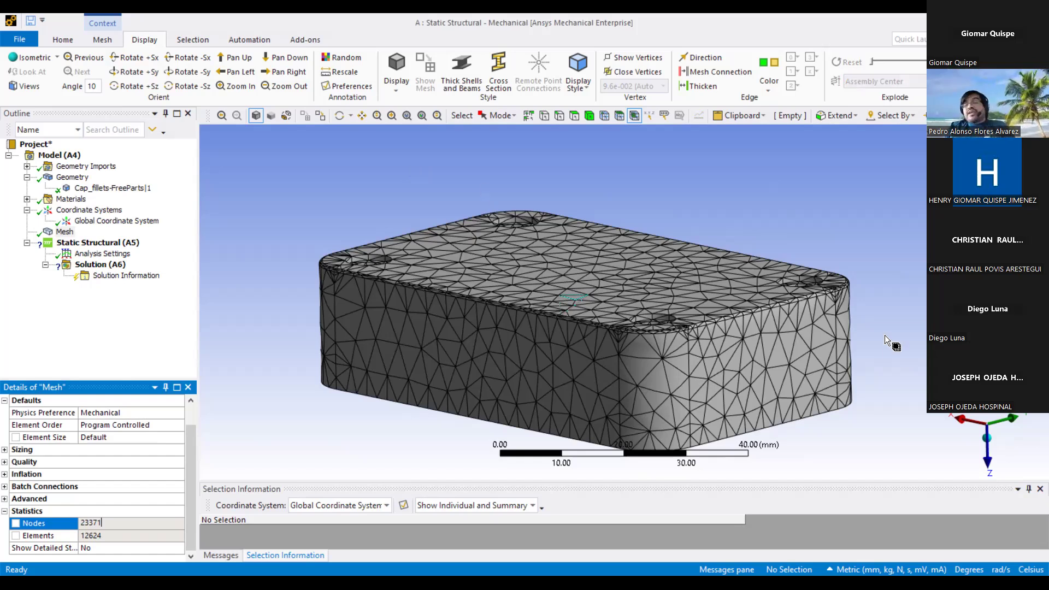
Examine the meshed cap from below and above to relate its element distribution to the mesh statistics.
middle_click_drag(825, 330, 824, 330)
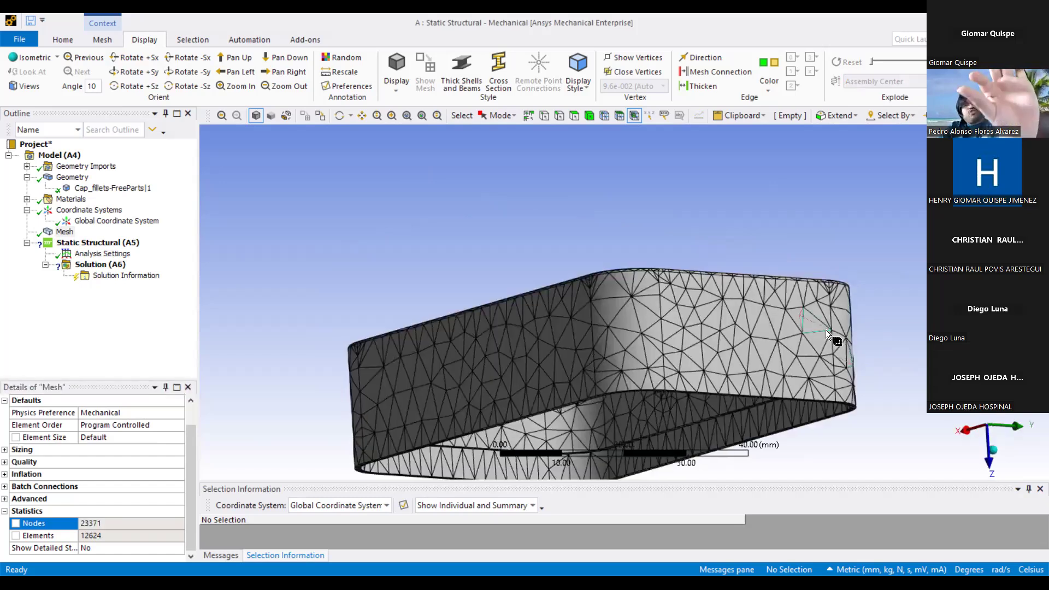
middle_click_drag(825, 329, 621, 343)
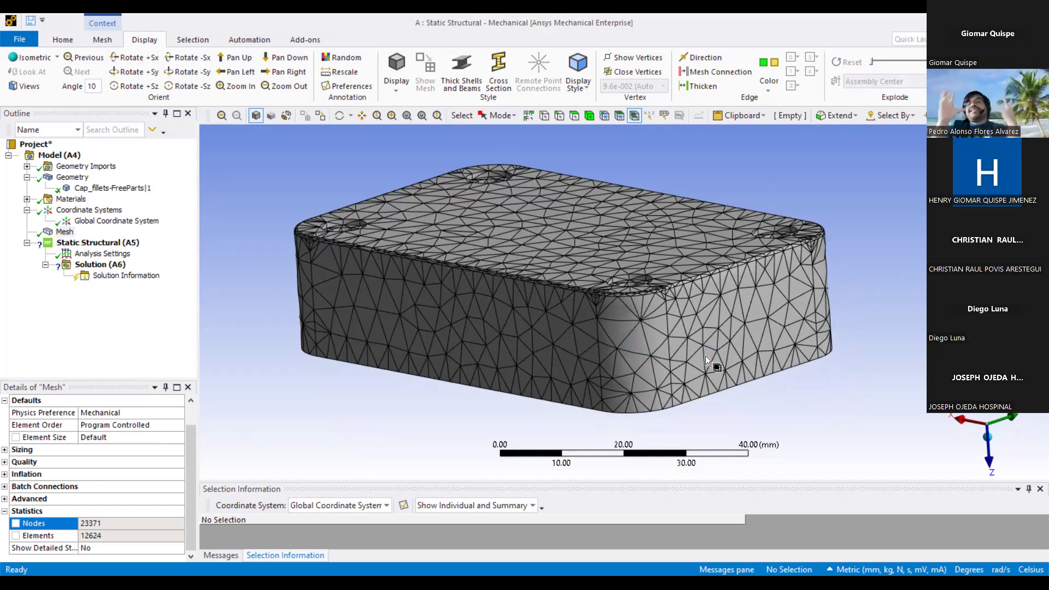
middle_click_drag(628, 316, 627, 266)
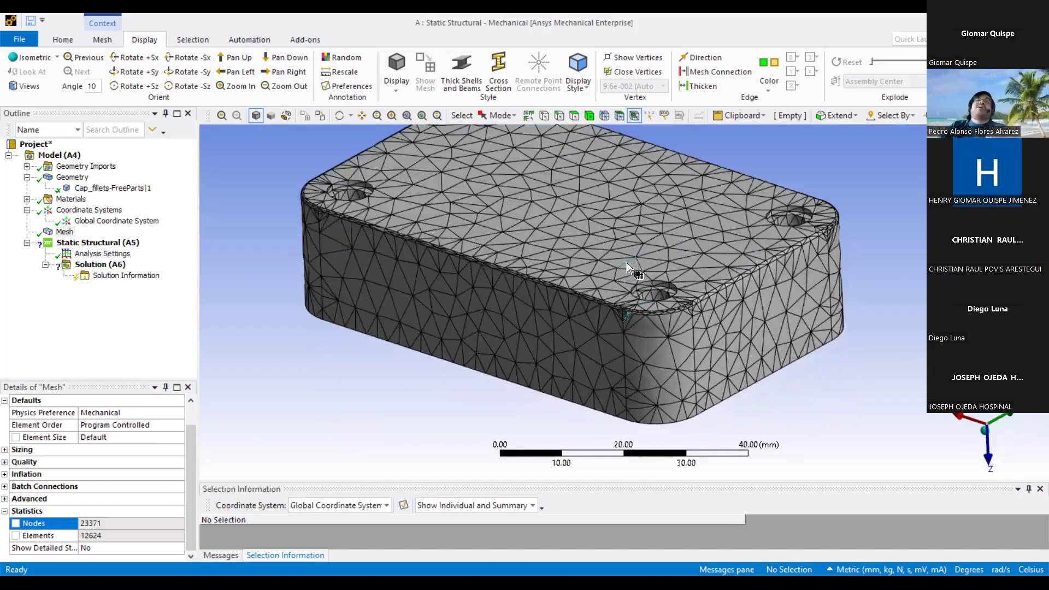
scroll(623, 289, "down", 2)
middle_click_drag(622, 287, 671, 215)
middle_click_drag(633, 257, 349, 297)
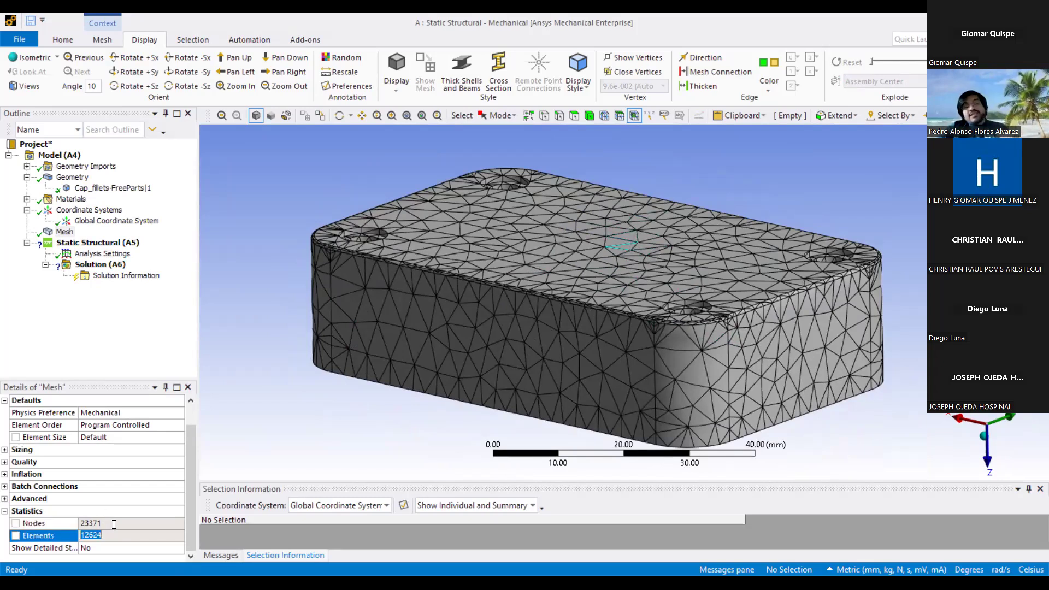
Check the node count in the Mesh statistics and the commands available for the Mesh object.
left_click(112, 524)
left_click(115, 523)
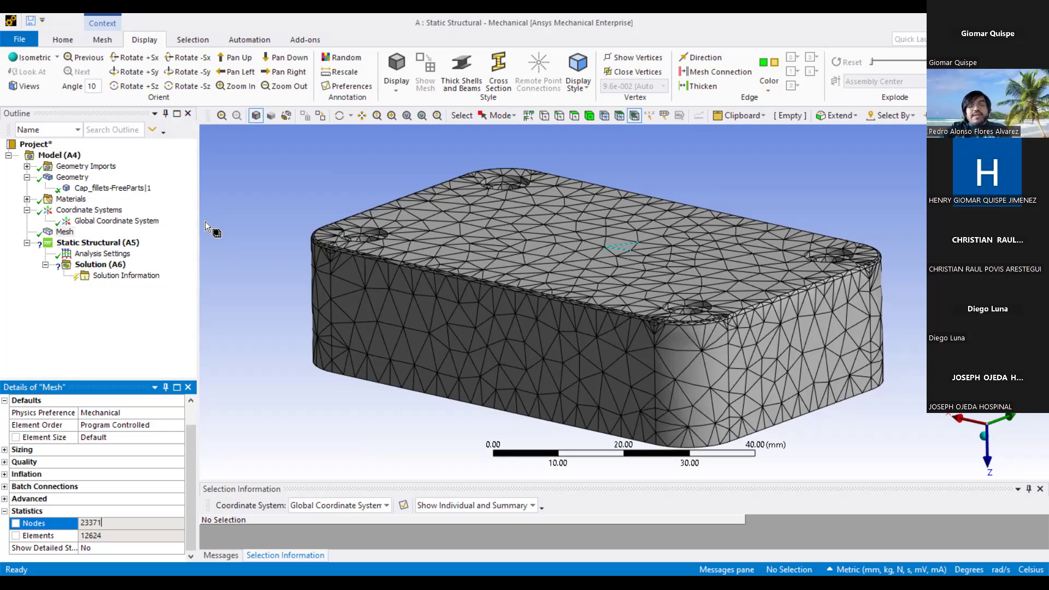
right_click(64, 235)
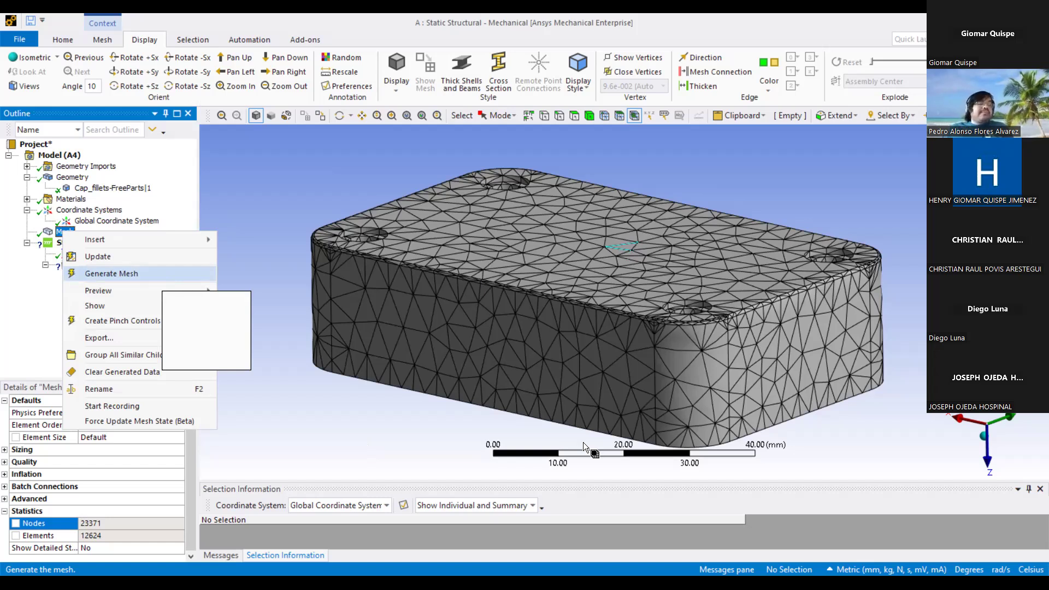
left_click(526, 152)
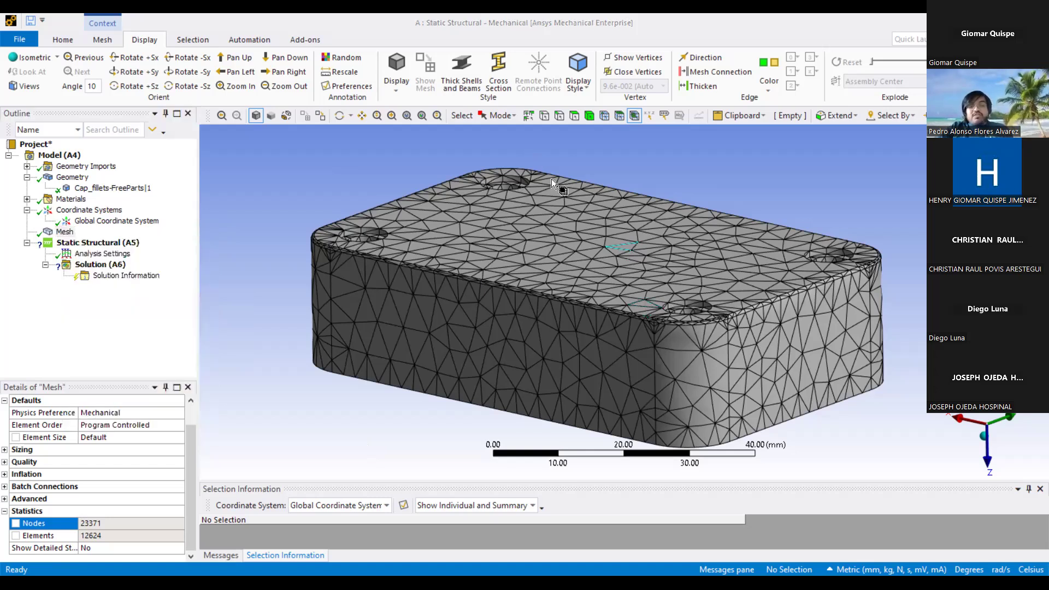
Examine a single triangular element face and its corner nodes on the cap's rounded vertical corner.
middle_click_drag(468, 228, 480, 208)
right_click_drag(644, 276, 707, 338)
right_click_drag(377, 178, 776, 377)
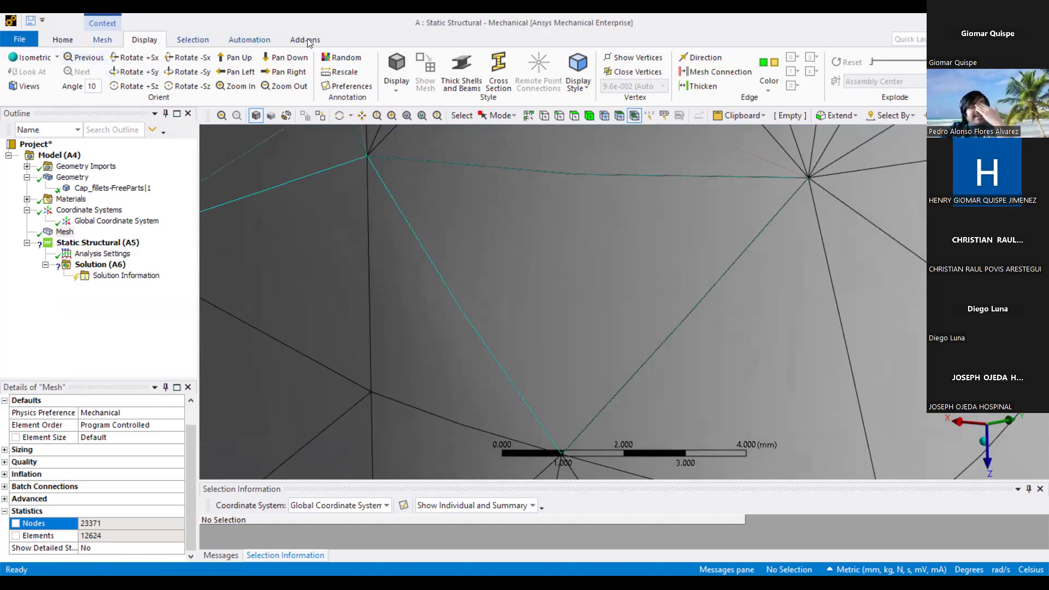
double_click(147, 43)
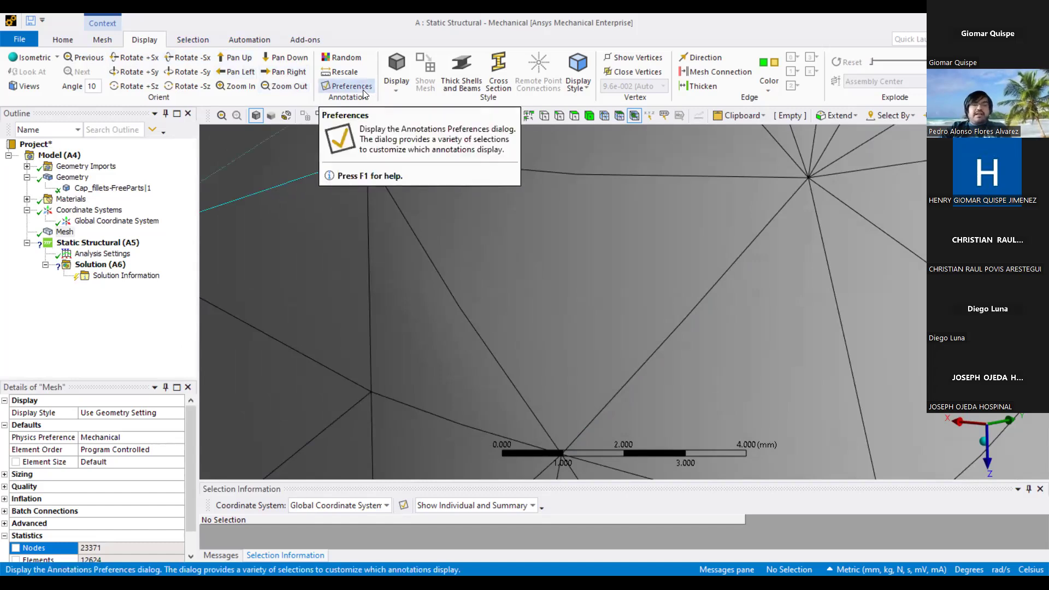
left_click(363, 89)
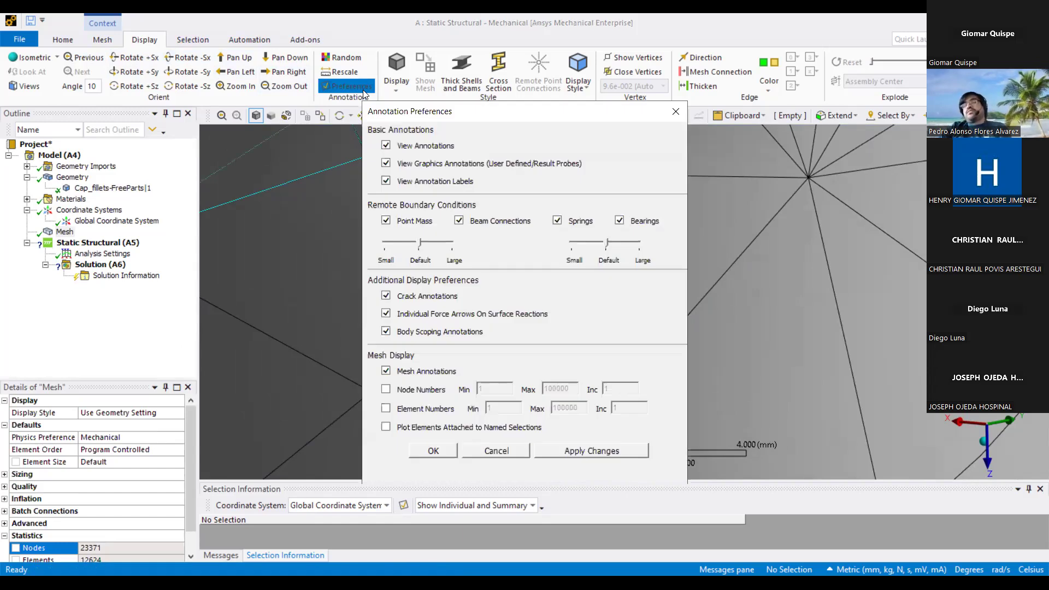
left_click(387, 389)
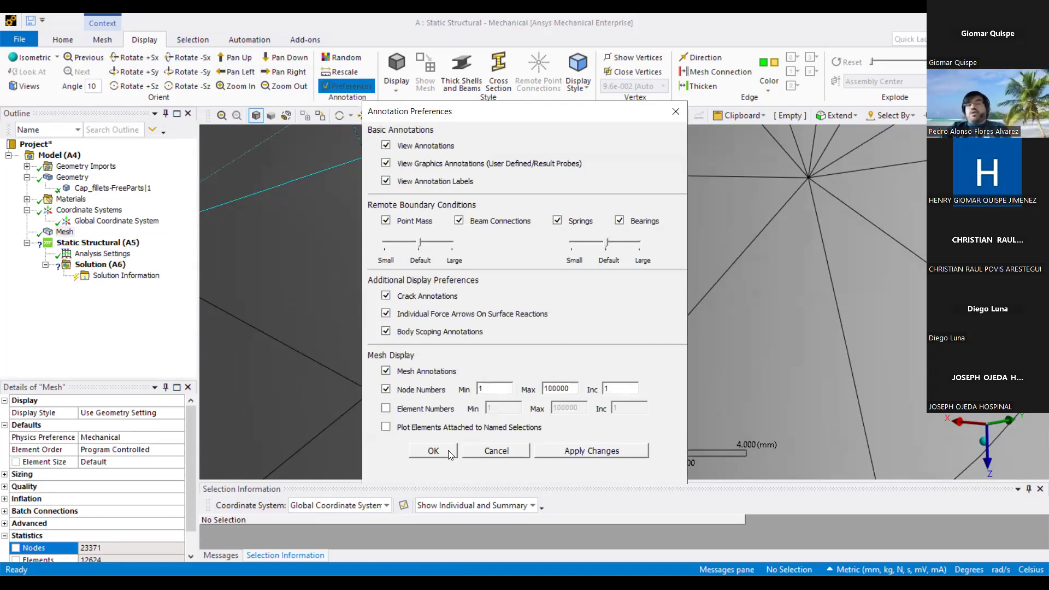
left_click(501, 451)
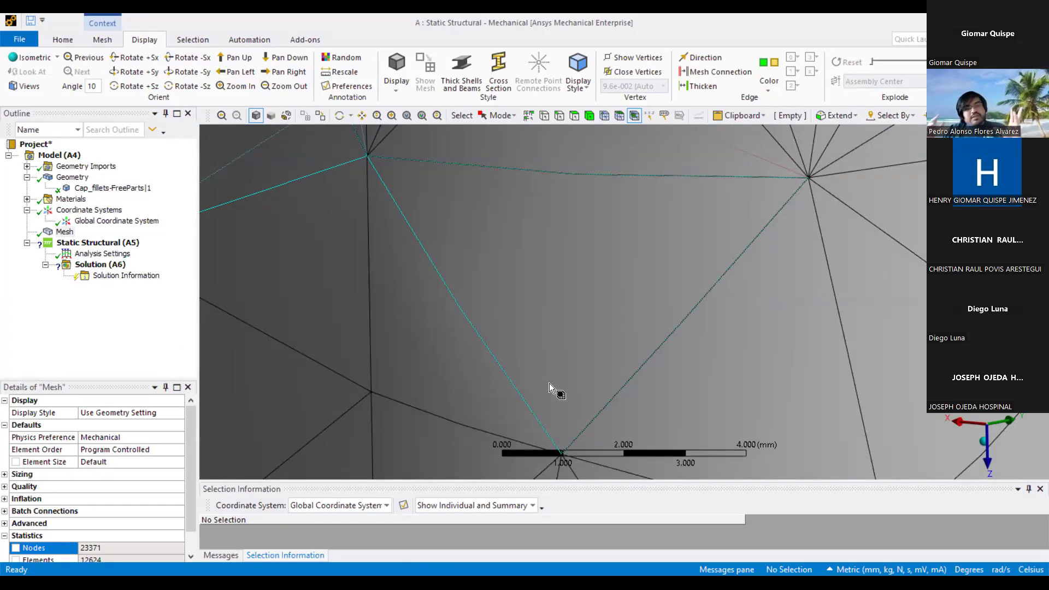
Examine the mesh over the whole cap and relate it to the node count in the Mesh statistics.
scroll(569, 345, "down", 4)
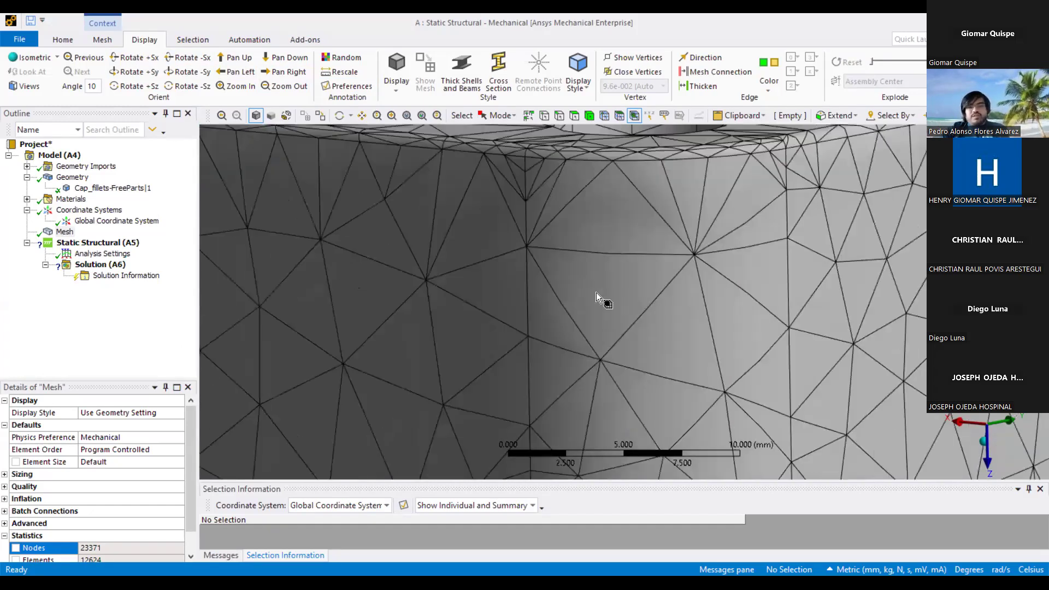
scroll(568, 288, "down", 8)
mouse_move(498, 284)
middle_mouse_down()
mouse_move(442, 228)
mouse_move(347, 222)
middle_mouse_up()
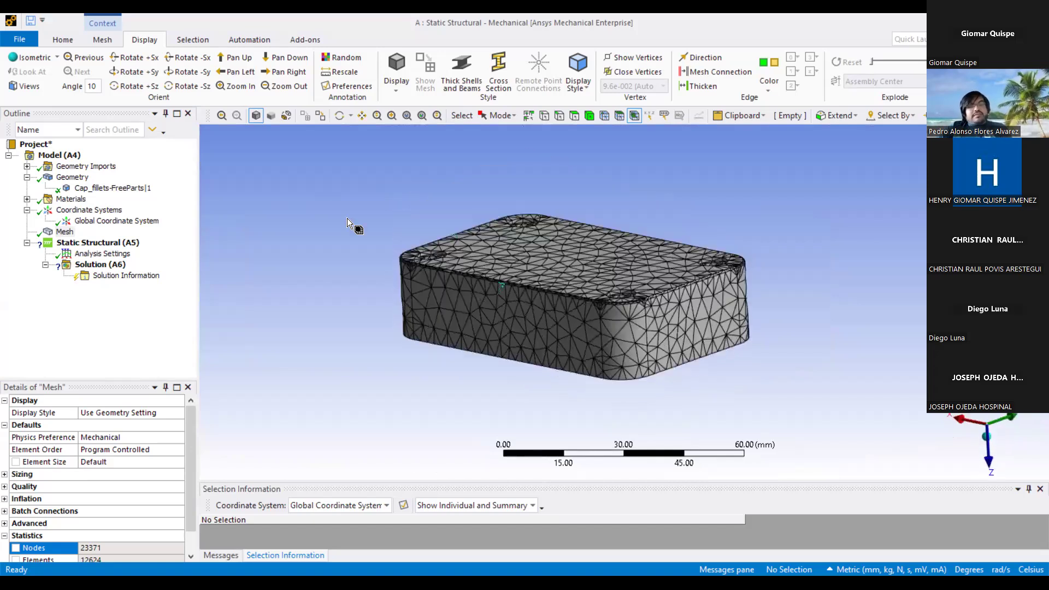
scroll(361, 226, "up", 1)
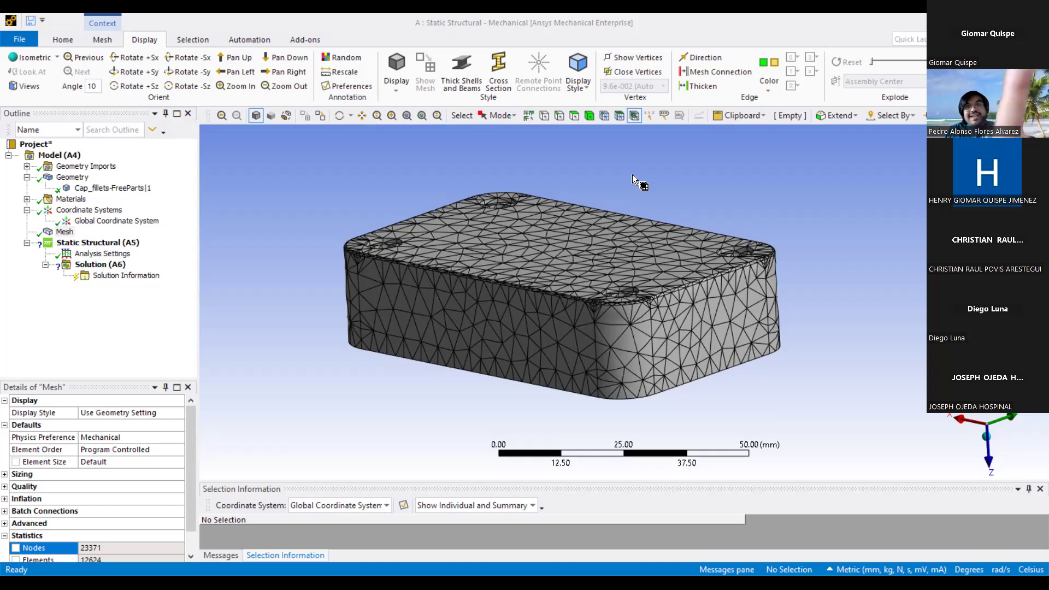
left_click(114, 547)
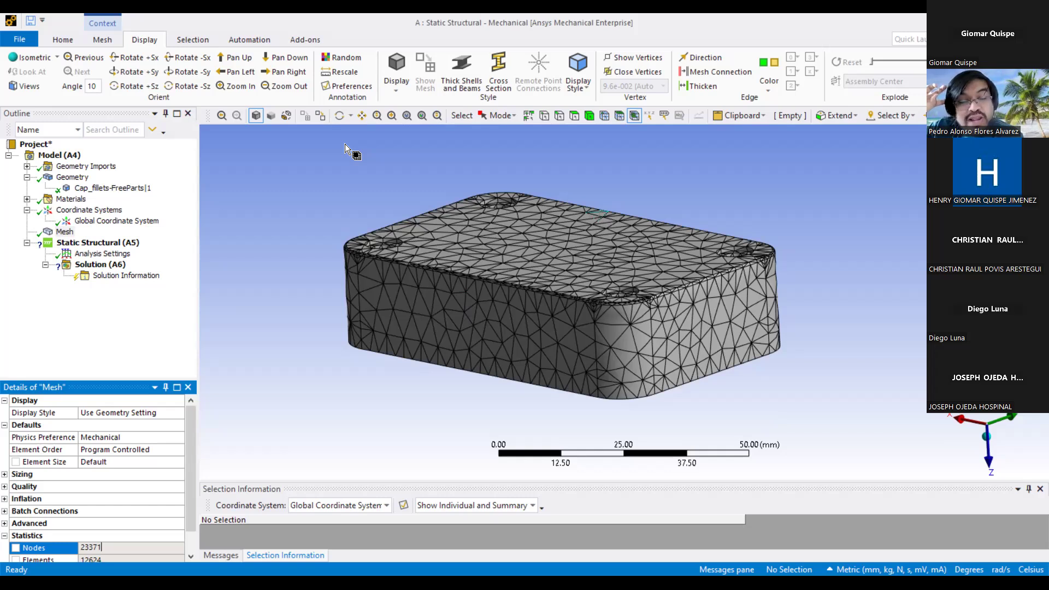
key("alt+Tab")
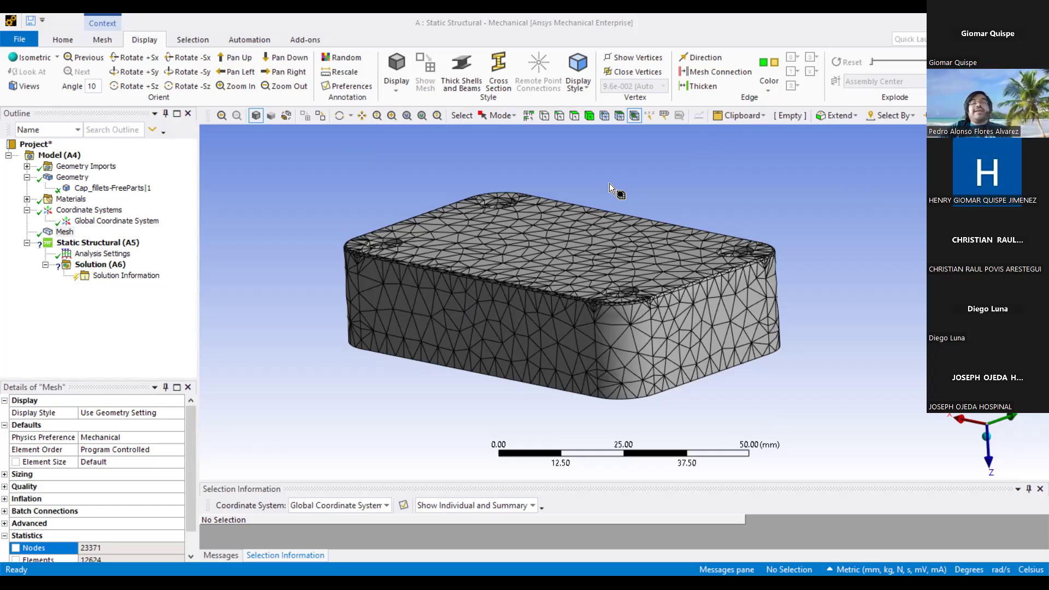
scroll(427, 181, "up", 2)
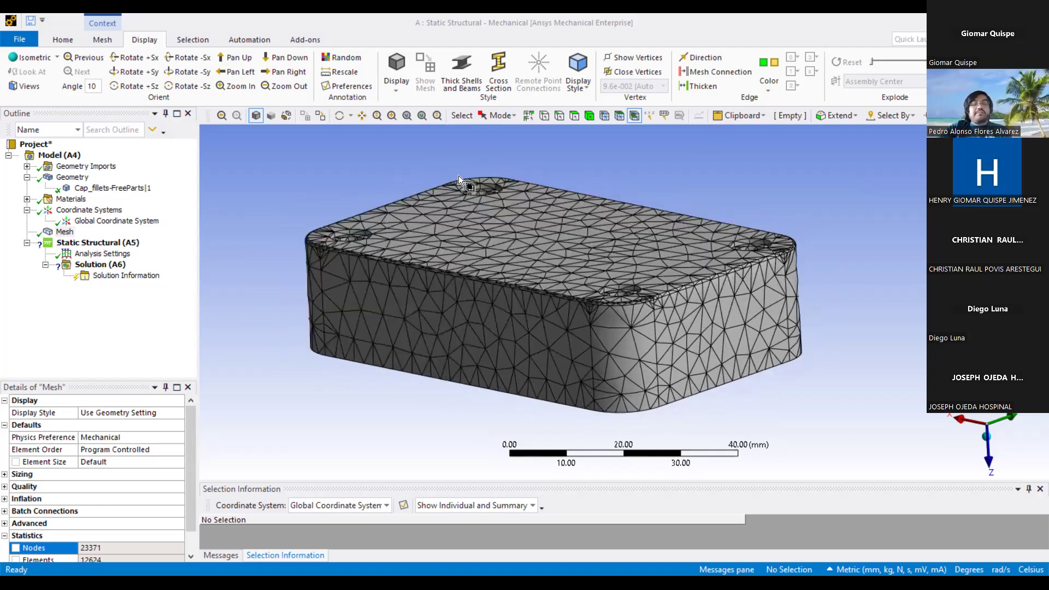
middle_click_drag(463, 178, 562, 176, "ctrl")
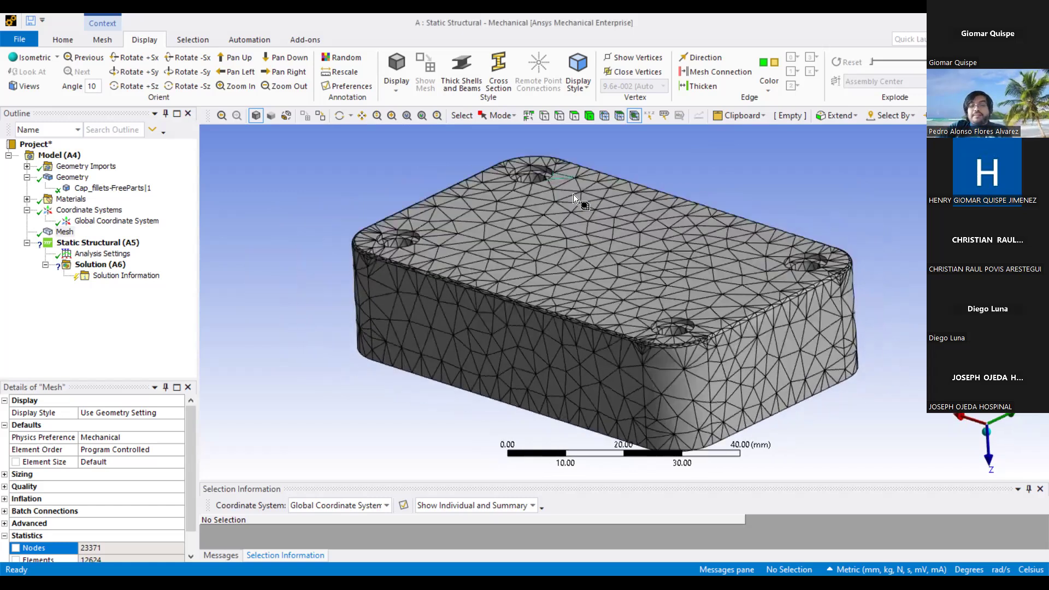
scroll(573, 195, "down", 2)
scroll(583, 198, "up", 2)
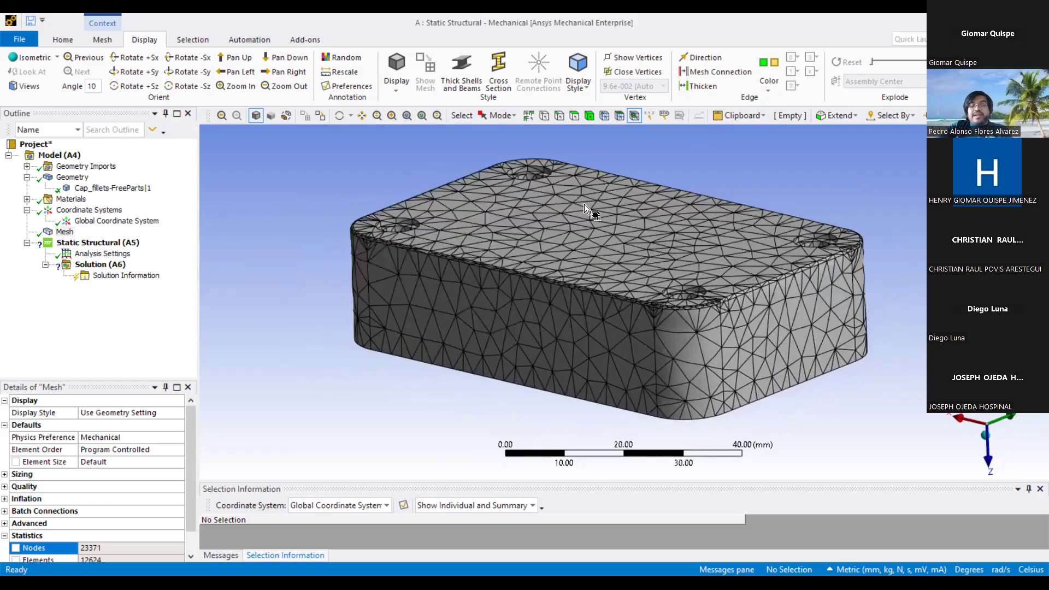
middle_click_drag(583, 202, 581, 204)
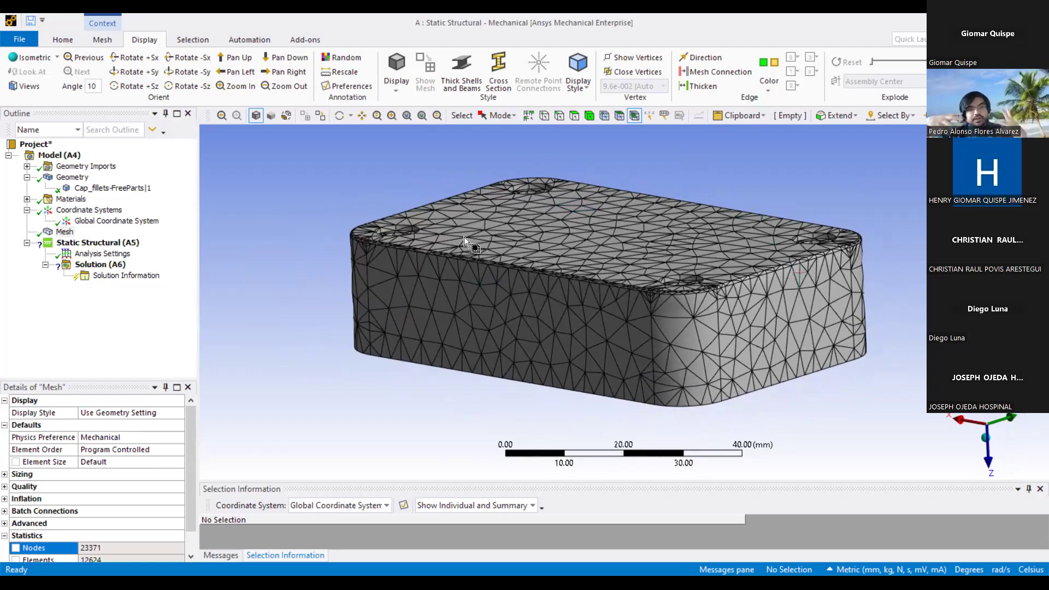
Make the Static Structural (A5) environment active to show the cap's geometry and the analysis definition.
left_click(126, 245)
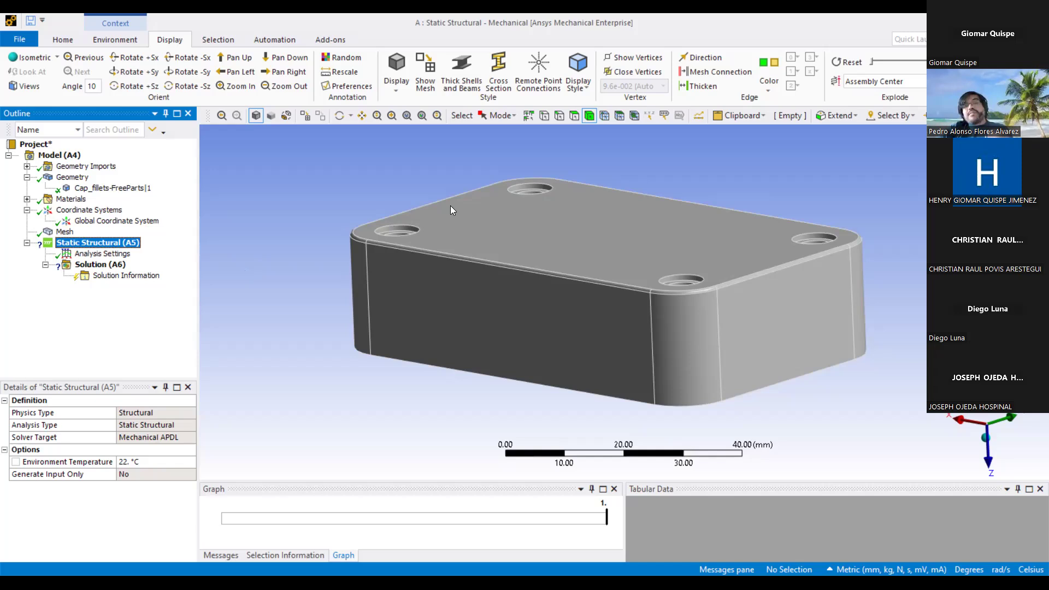
mouse_move(445, 204)
middle_mouse_down()
mouse_move(422, 199)
mouse_move(403, 222)
mouse_move(406, 234)
mouse_move(409, 209)
mouse_move(432, 272)
mouse_move(441, 247)
mouse_move(431, 290)
mouse_move(436, 277)
mouse_move(415, 206)
middle_mouse_up()
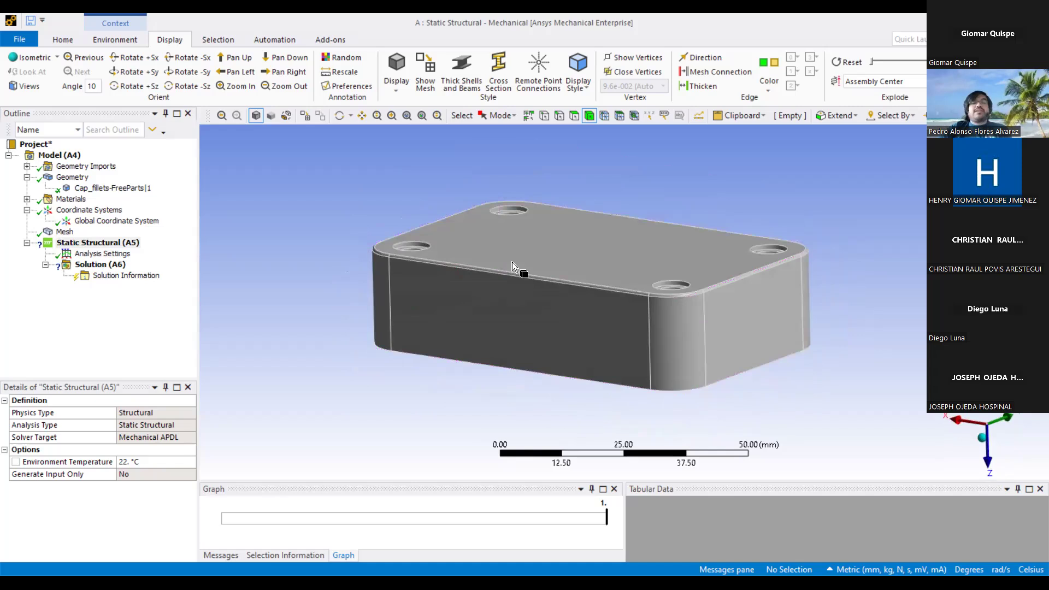
left_click(98, 243)
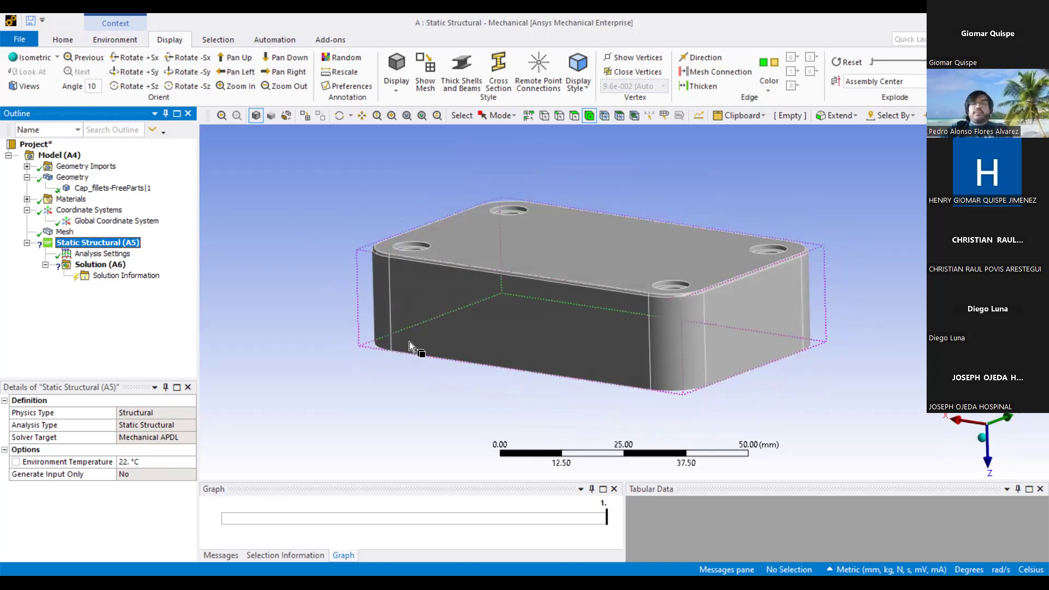
Turn the cap to its open side and select the long inner wall face between the rim and the ledge using smart selection.
middle_click_drag(374, 348, 528, 359)
mouse_move(569, 220)
middle_mouse_down()
mouse_move(556, 241)
mouse_move(628, 227)
mouse_move(642, 194)
mouse_move(672, 185)
middle_mouse_up()
scroll(578, 178, "up", 2)
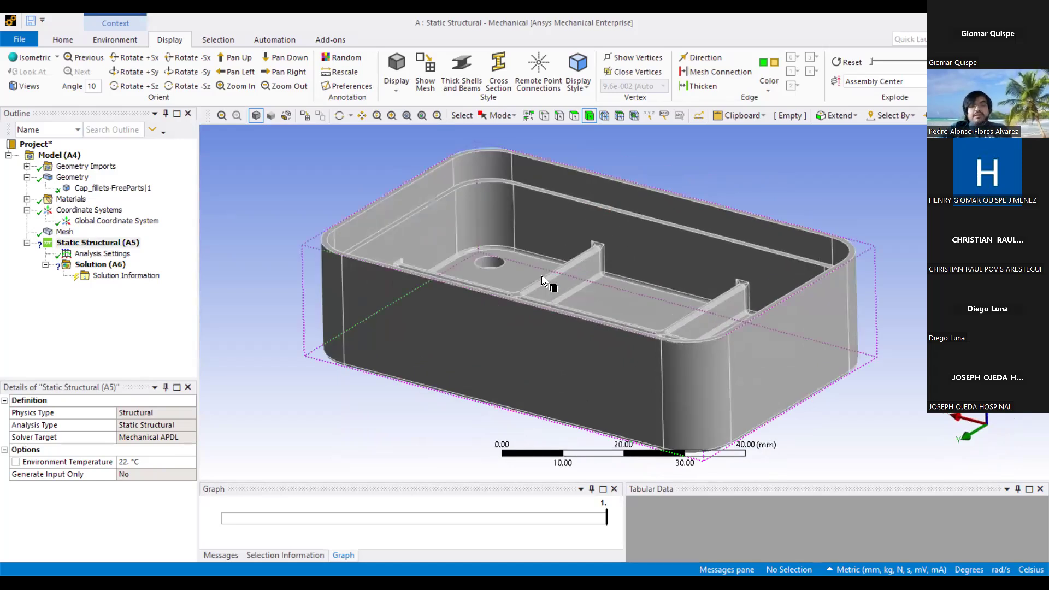
scroll(592, 267, "down", 2)
scroll(569, 234, "up", 2)
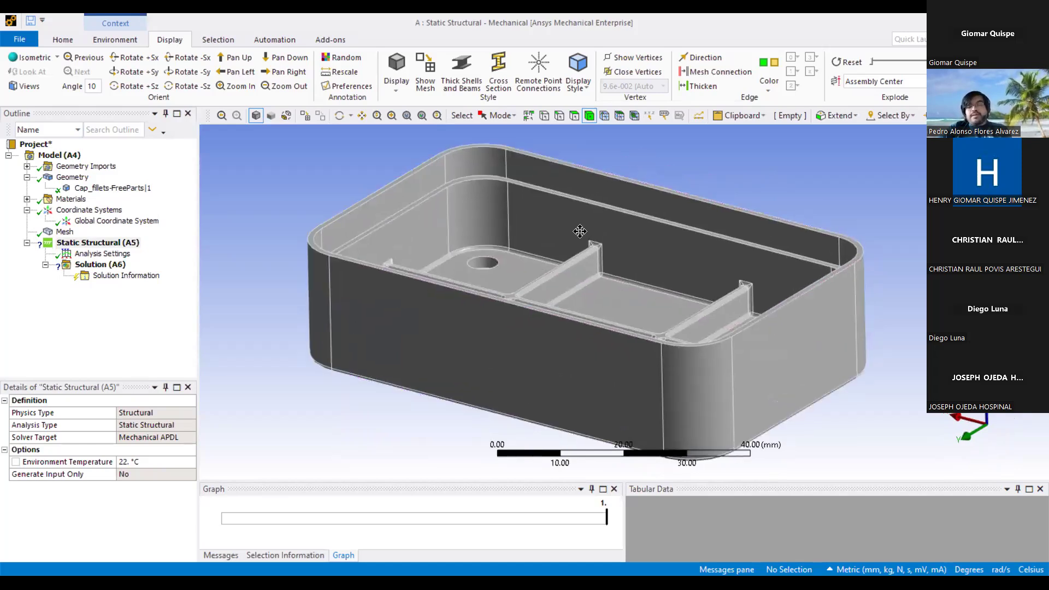
scroll(565, 230, "up", 2)
middle_click_drag(428, 224, 497, 237, "ctrl")
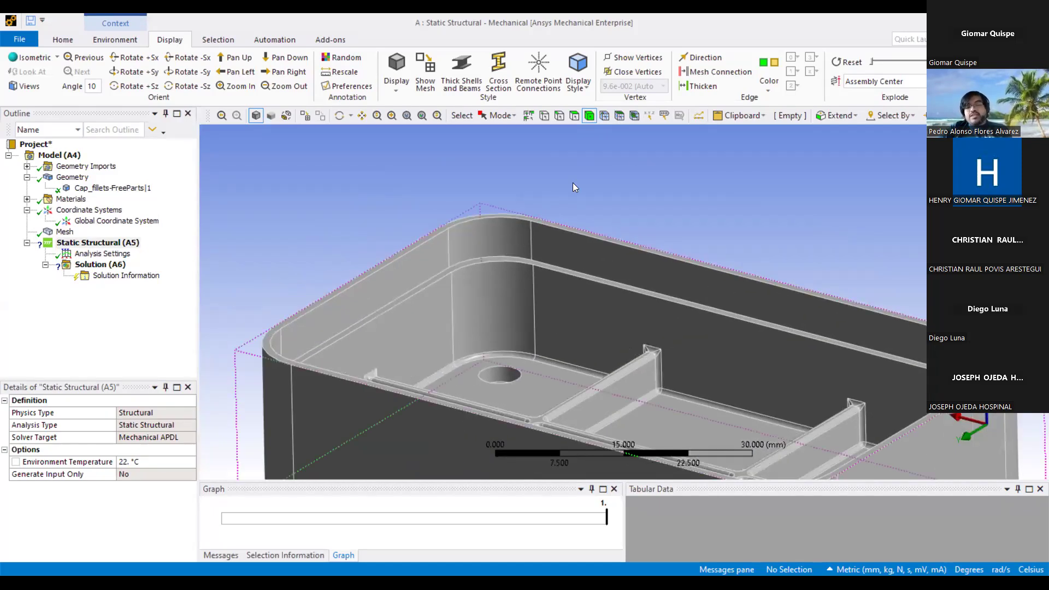
left_click(534, 115)
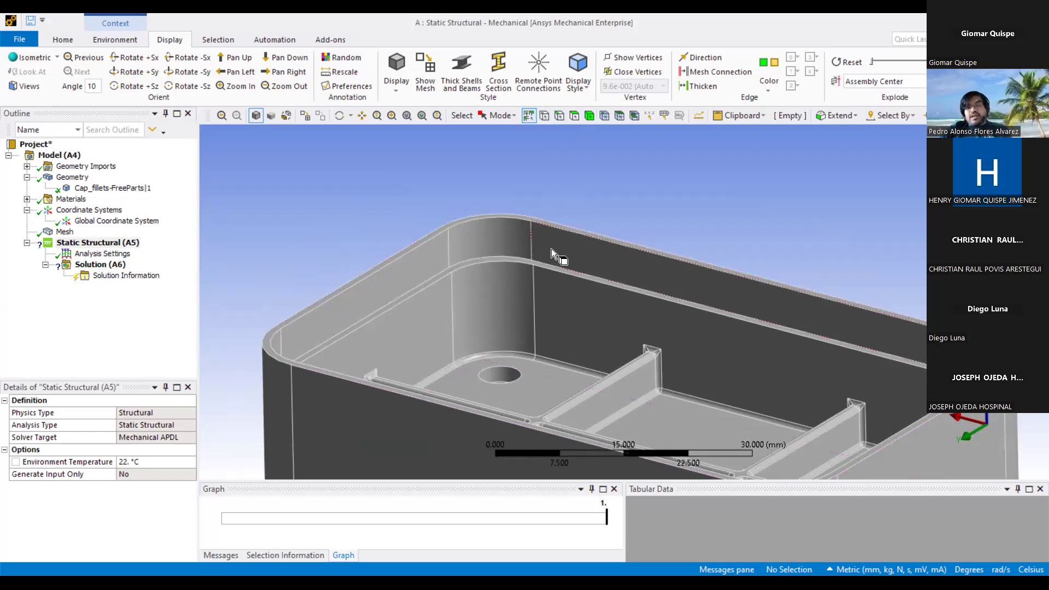
left_click(509, 240)
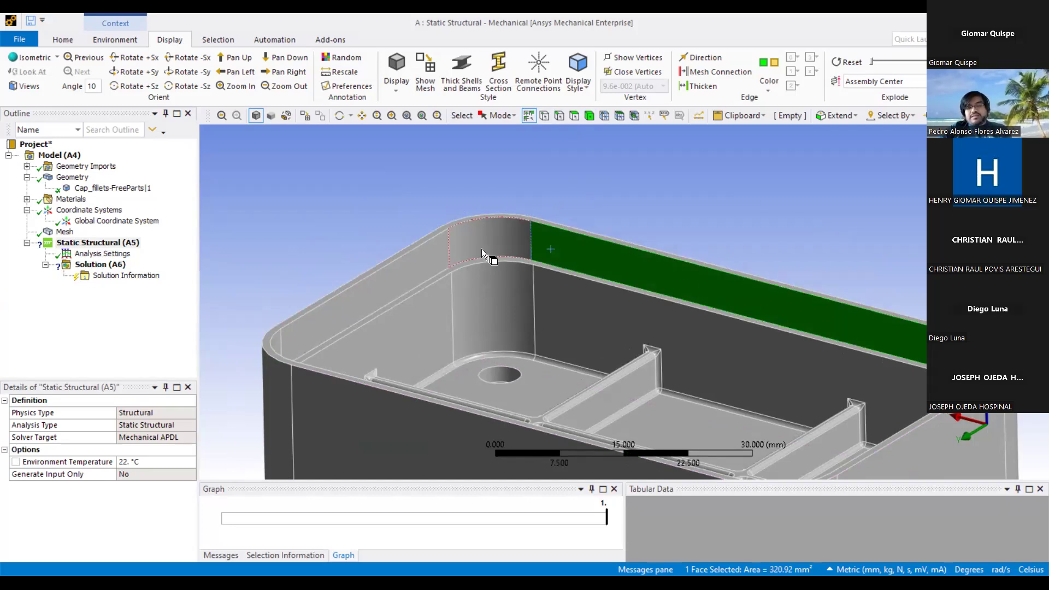
Extend the selection from the long inner rim face to all connected rim wall faces, then clear the selection.
middle_click_drag(760, 234, 742, 209, "ctrl")
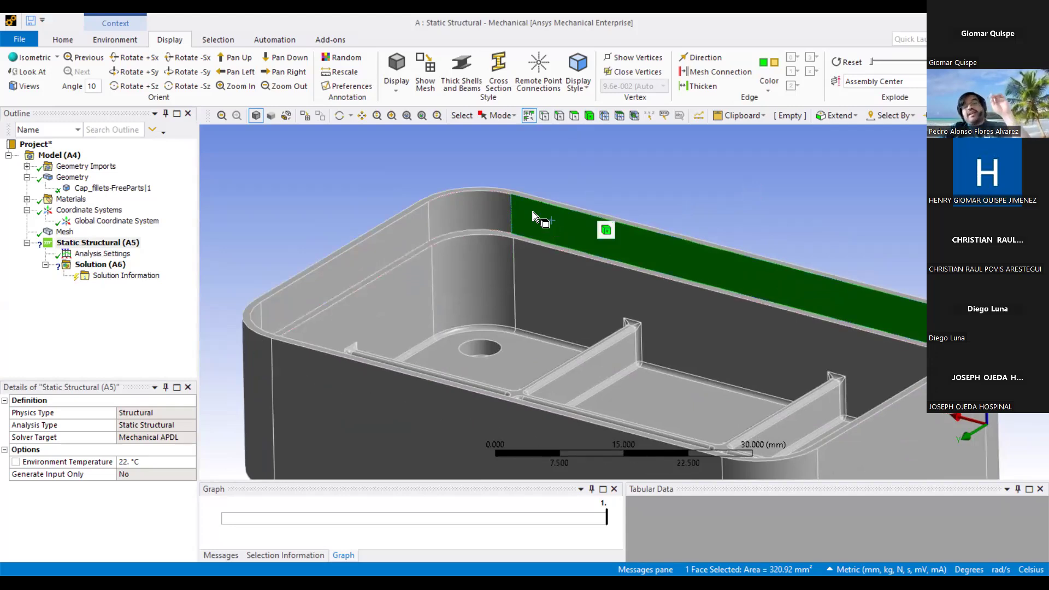
key("shift+F2")
middle_click_drag(618, 226, 713, 216)
middle_click_drag(543, 208, 435, 238)
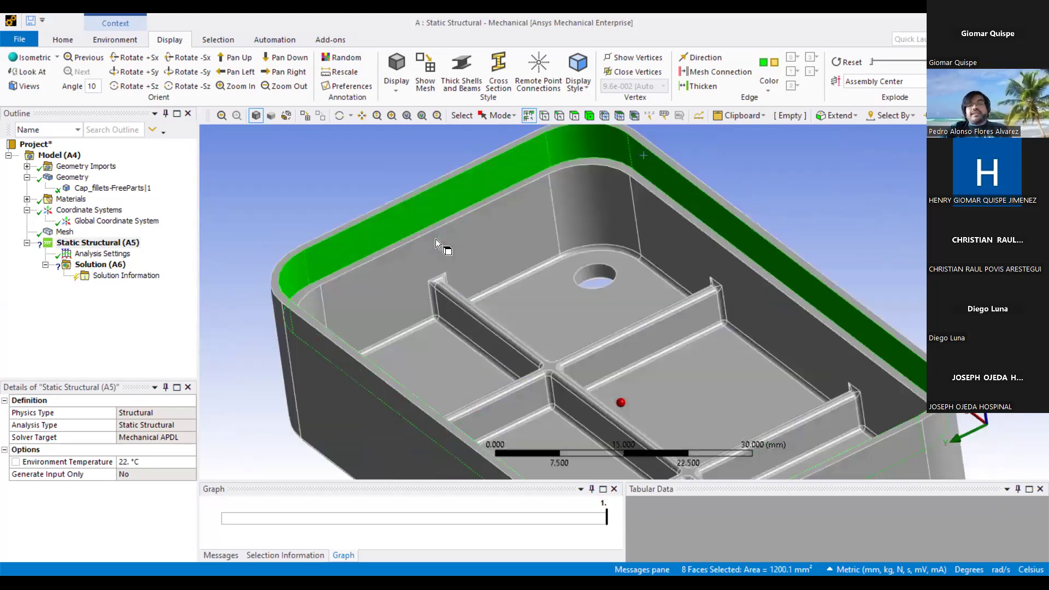
middle_click_drag(831, 199, 798, 196)
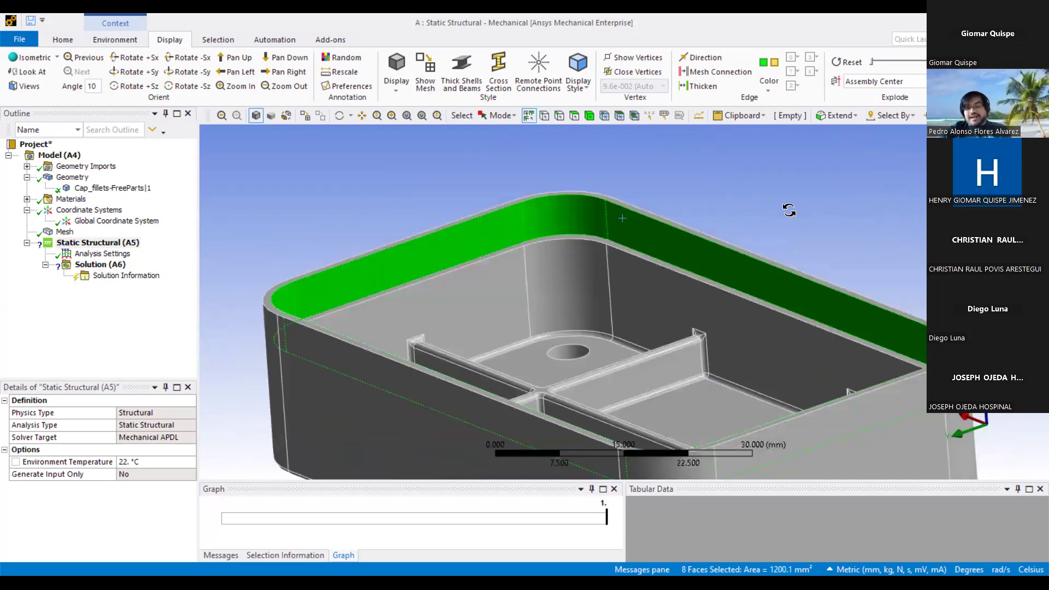
left_click(707, 221)
Select the rounded corner face of the upper inner rim wall and extend the selection to all connected rim wall faces.
middle_click_drag(707, 221, 662, 225)
middle_click_drag(764, 185, 600, 283)
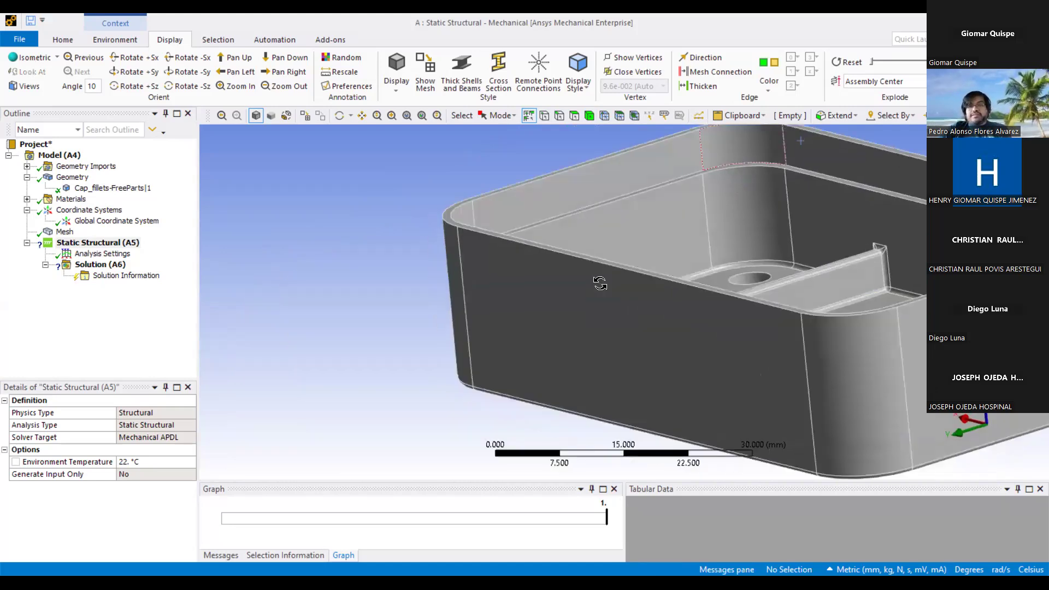
left_click(571, 287)
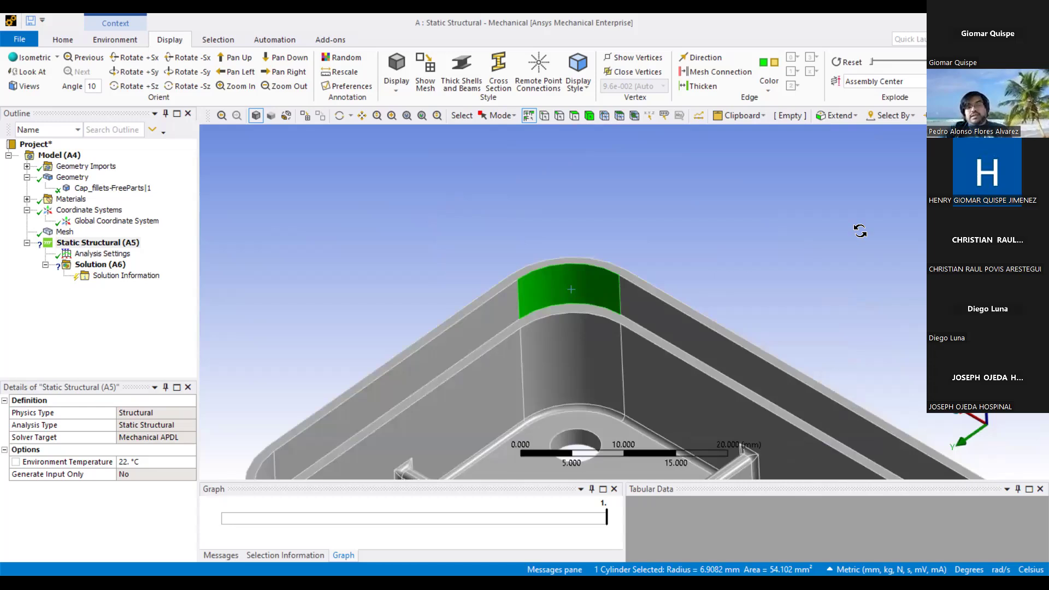
middle_click_drag(605, 225, 733, 221)
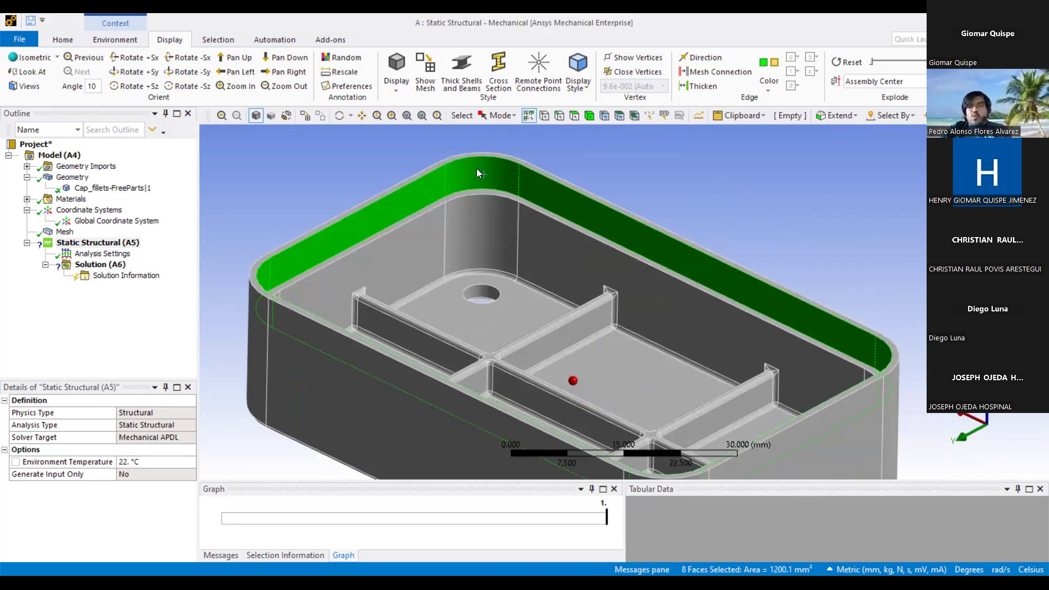
scroll(477, 170, "down", 2)
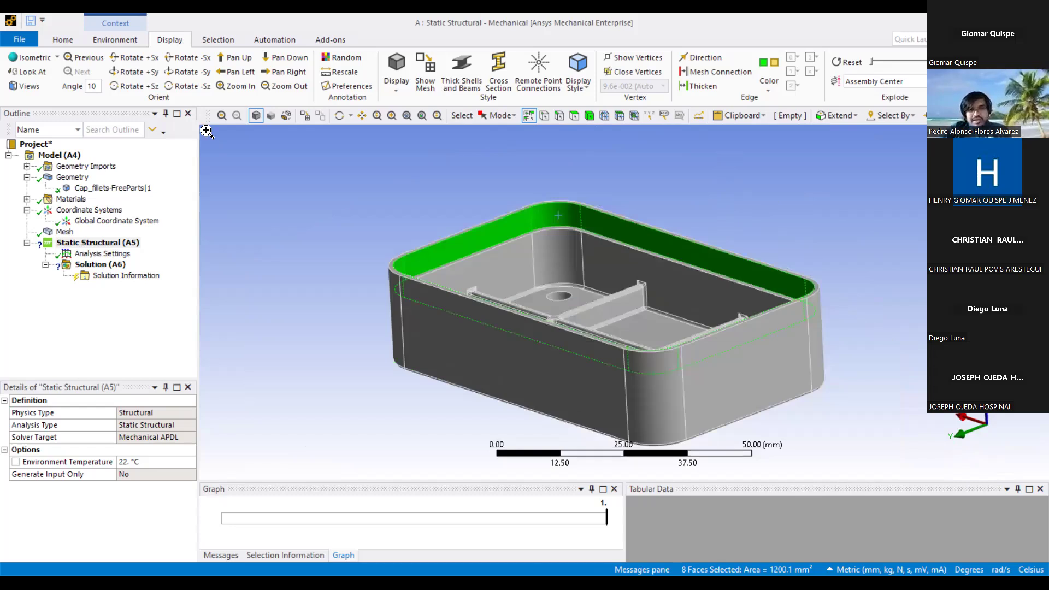
Insert a frictionless support on the selected inner rim wall faces and clear the selection.
right_click(293, 158)
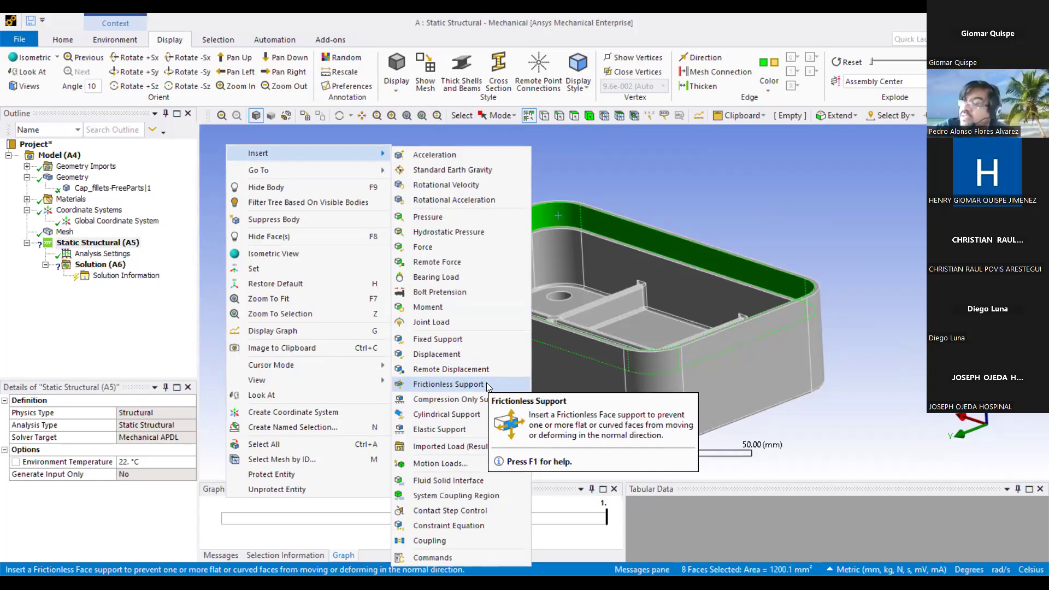
left_click(487, 384)
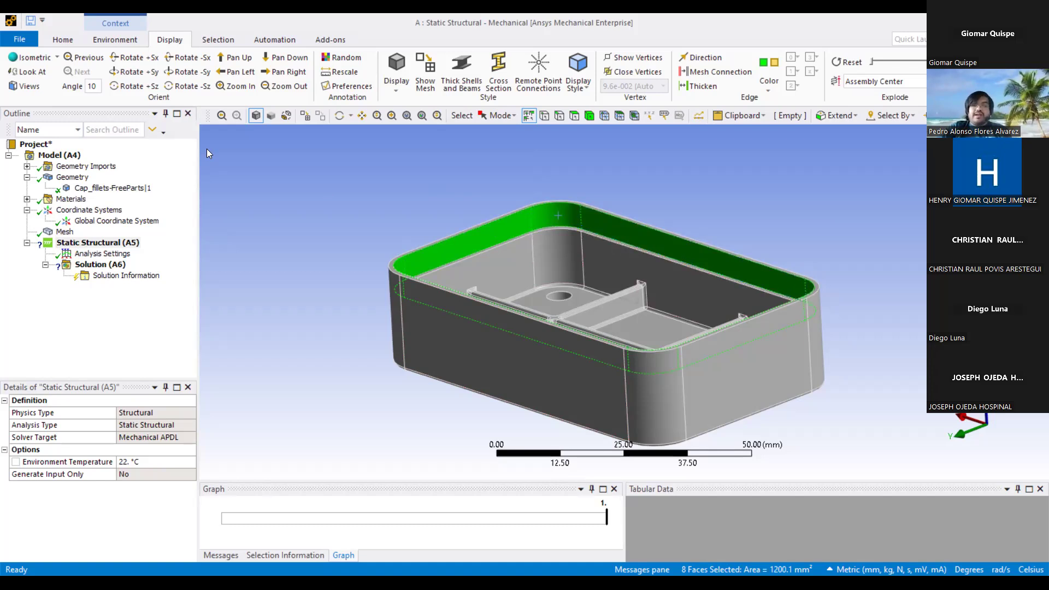
right_click(244, 140)
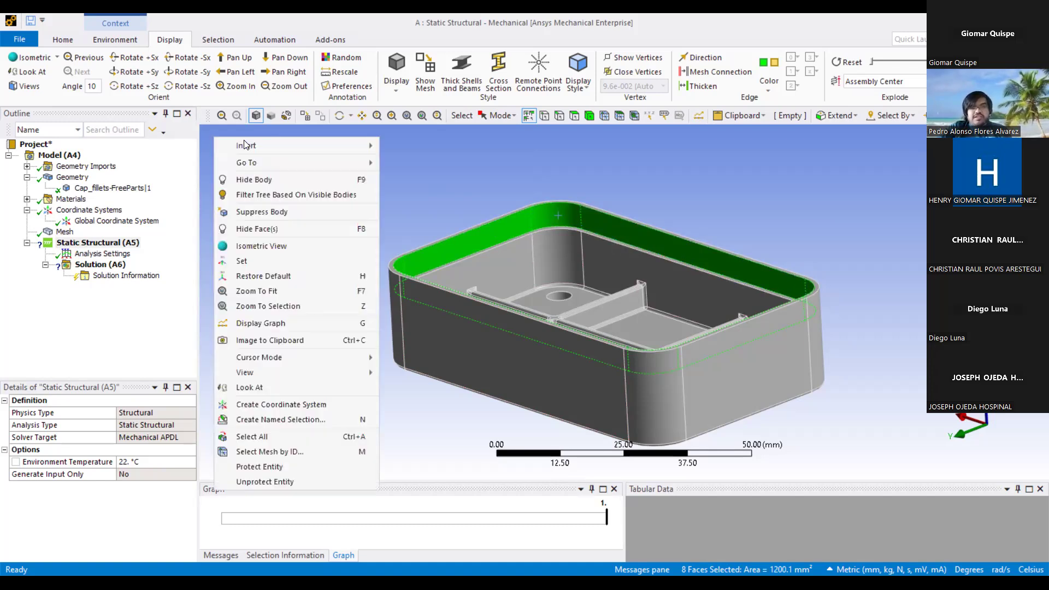
left_click(465, 374)
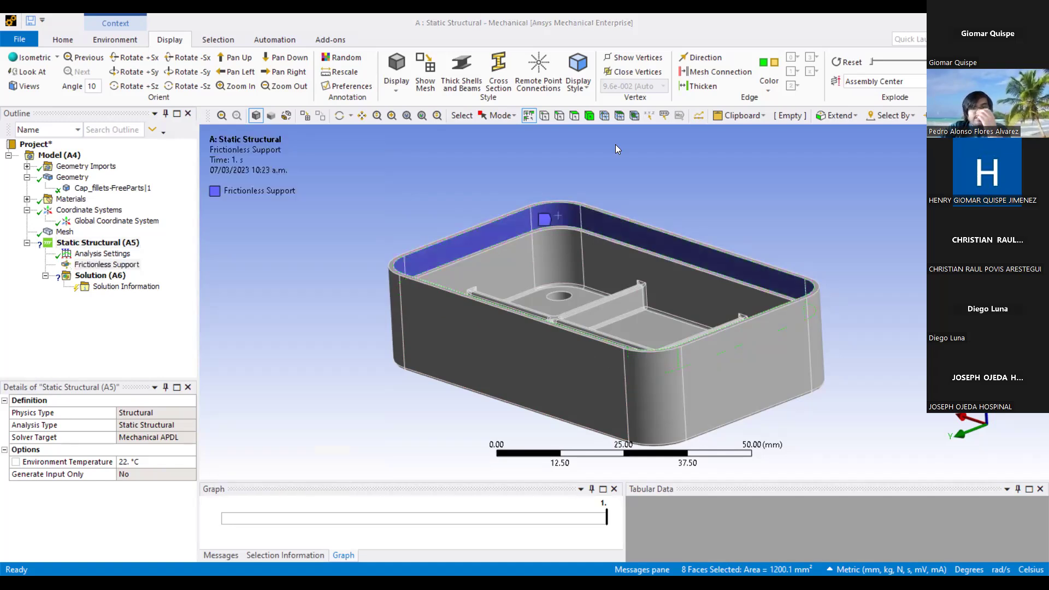
left_click(601, 178)
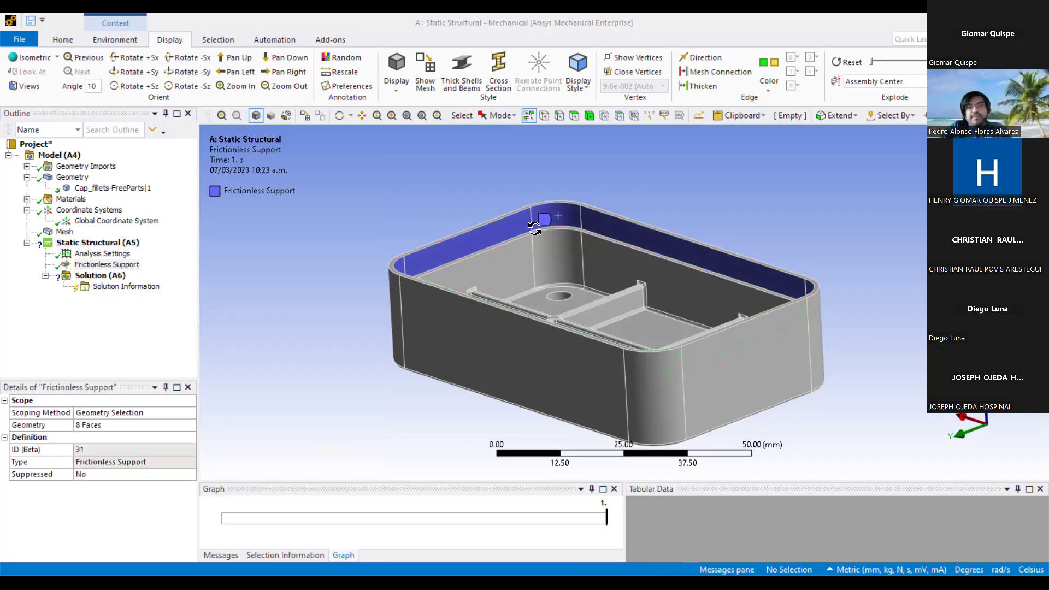
Insert a second frictionless support on the narrow ledge face that runs along the lower edge of the inner rim wall.
middle_click_drag(634, 197, 600, 234)
middle_click_drag(542, 212, 574, 249)
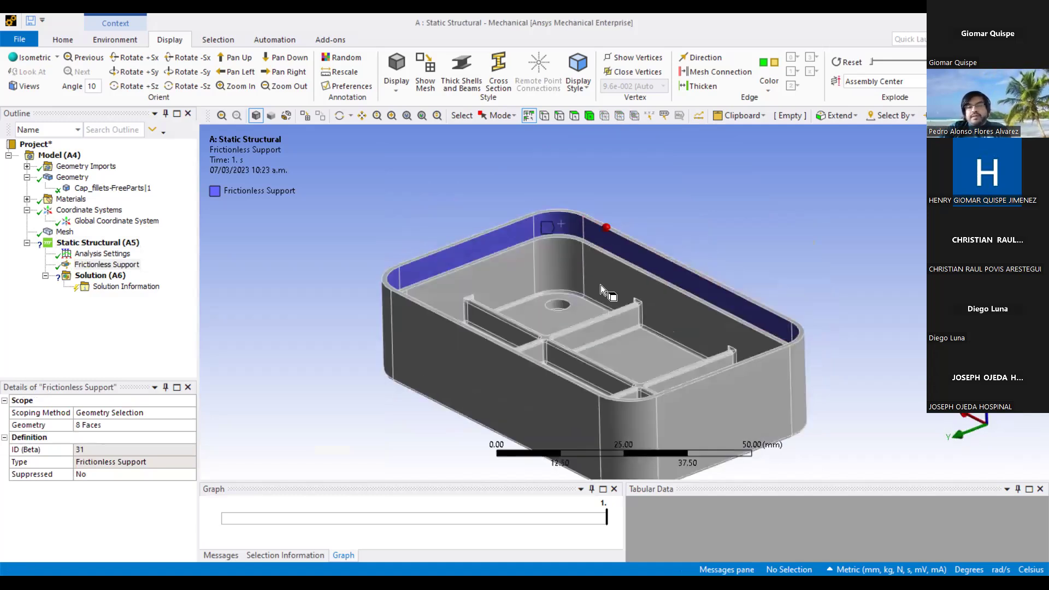
scroll(602, 284, "up", 2)
scroll(579, 275, "up", 3)
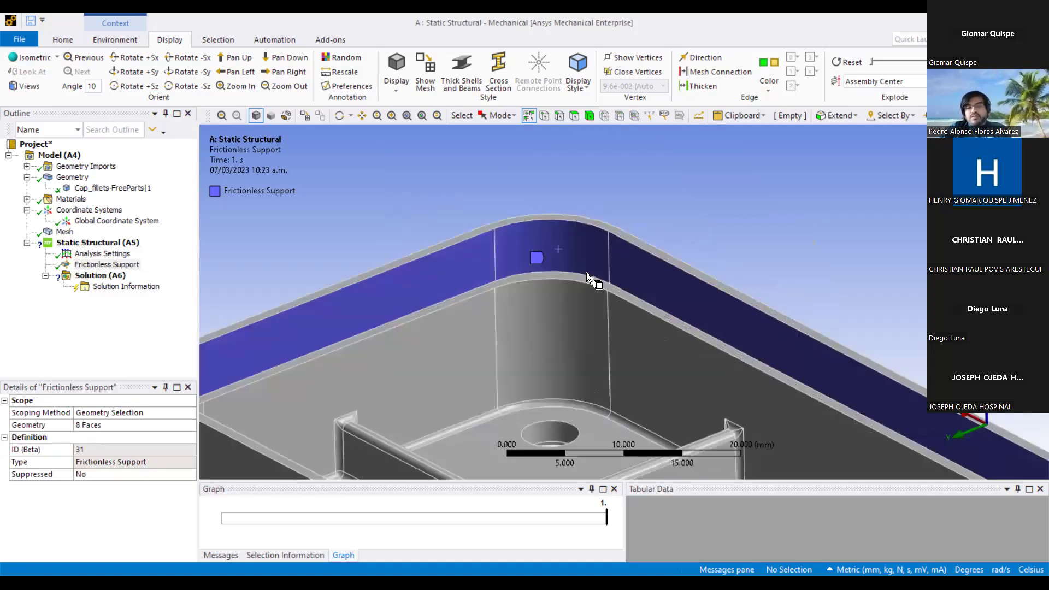
scroll(586, 273, "up", 2)
middle_click_drag(684, 266, 659, 212)
left_click(586, 273)
scroll(626, 254, "down", 4)
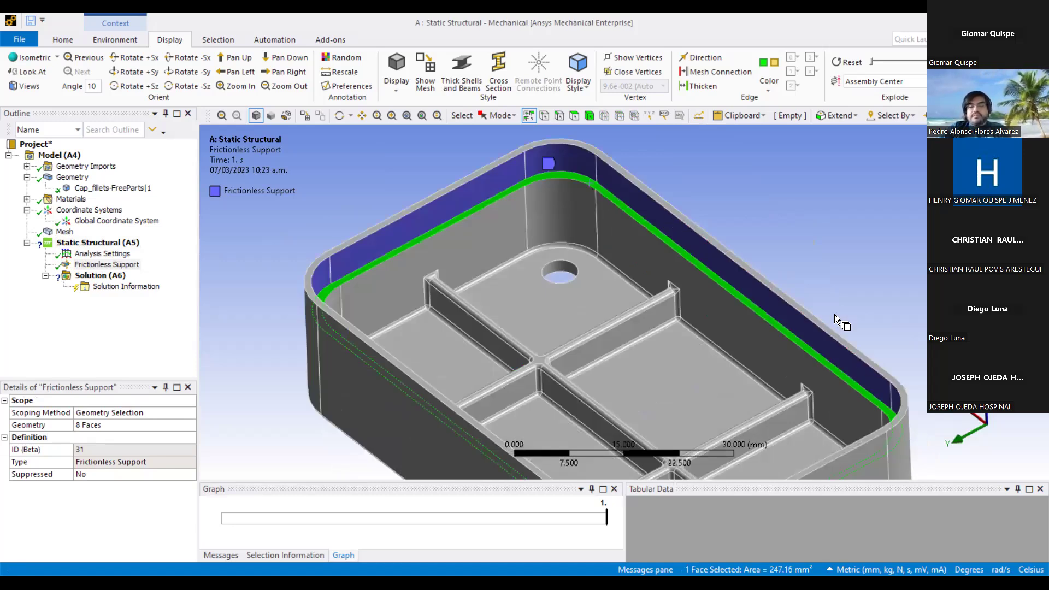
middle_click_drag(835, 314, 538, 398)
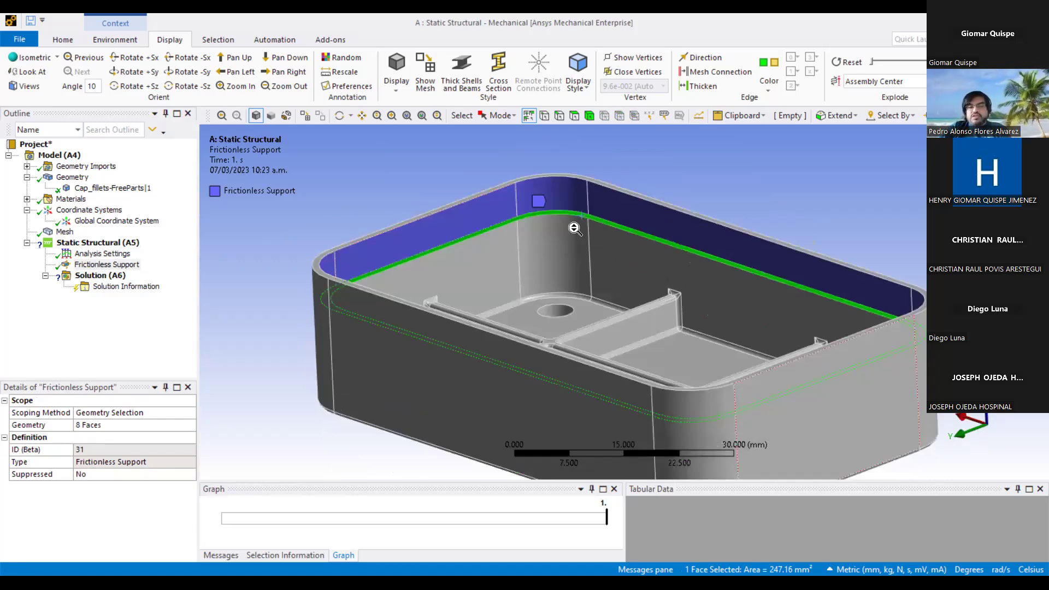
scroll(660, 267, "down", 3)
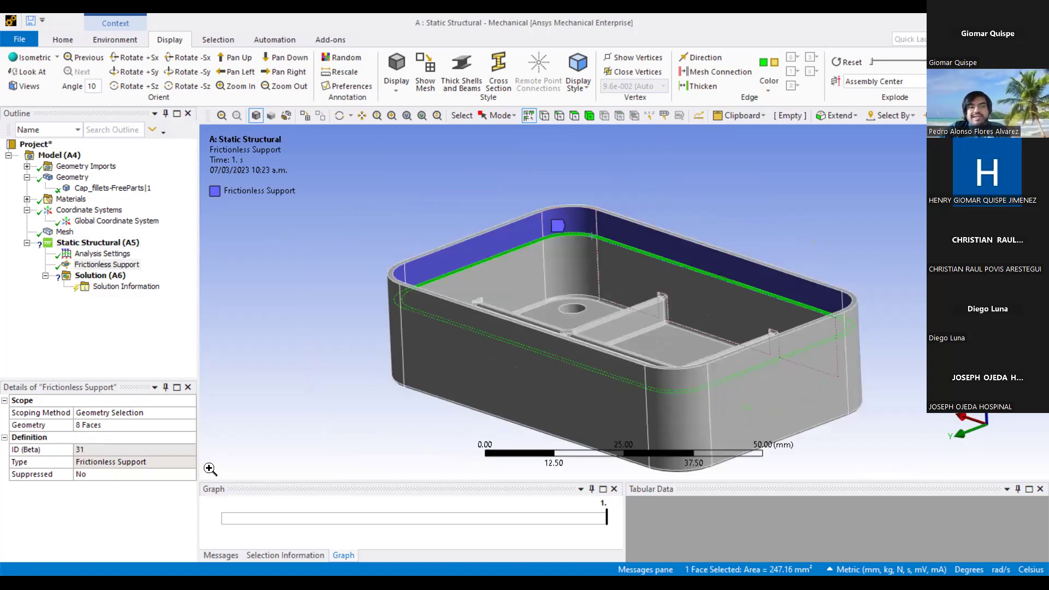
right_click(274, 129)
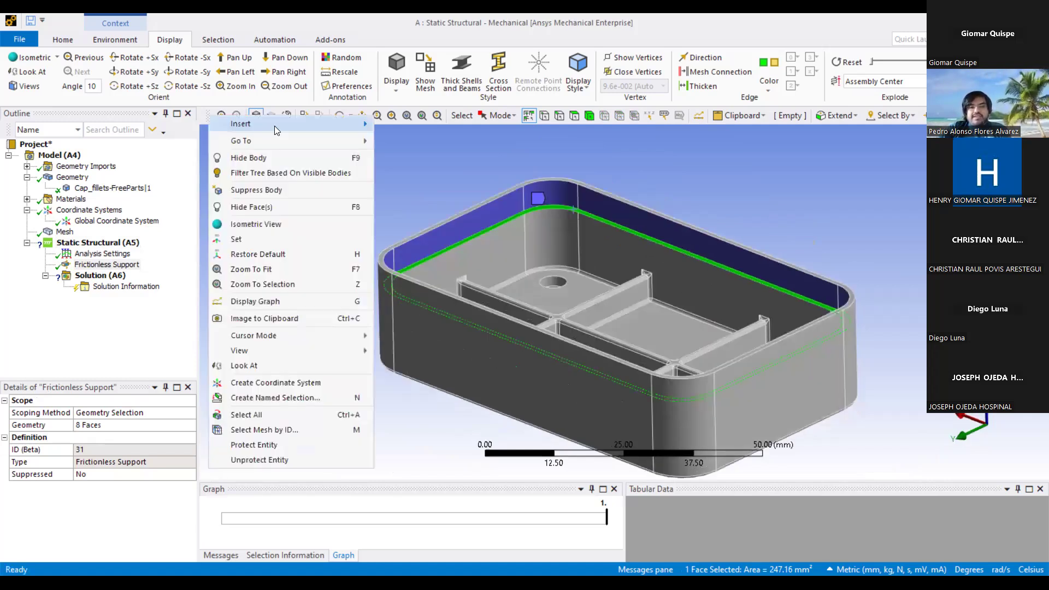
left_click(458, 325)
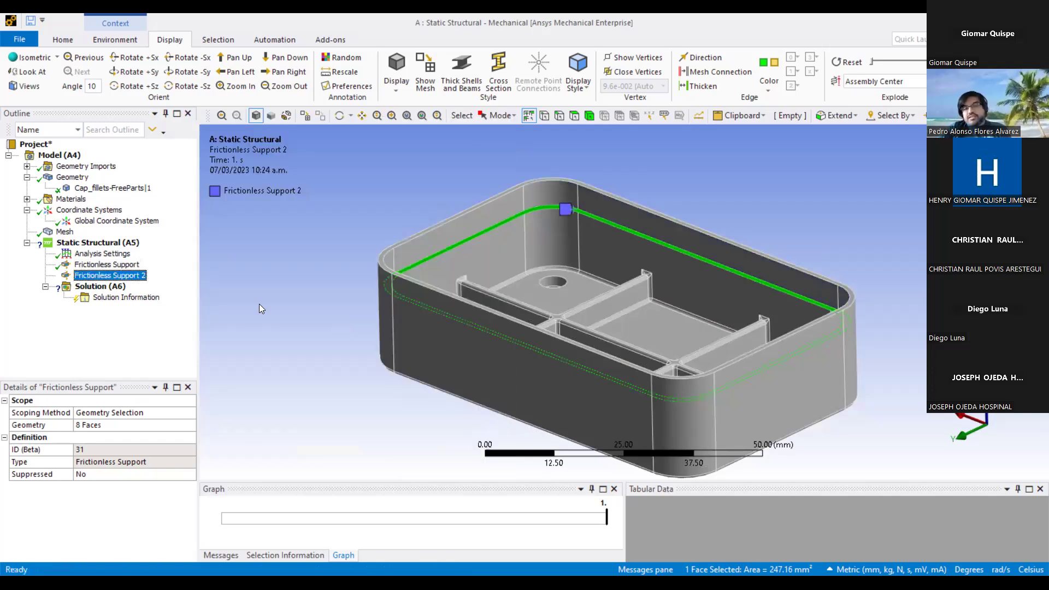
Examine both frictionless supports together on the cap's inner rim wall and ledge under Static Structural.
mouse_move(615, 237)
middle_mouse_down()
mouse_move(605, 230)
mouse_move(600, 250)
middle_mouse_up()
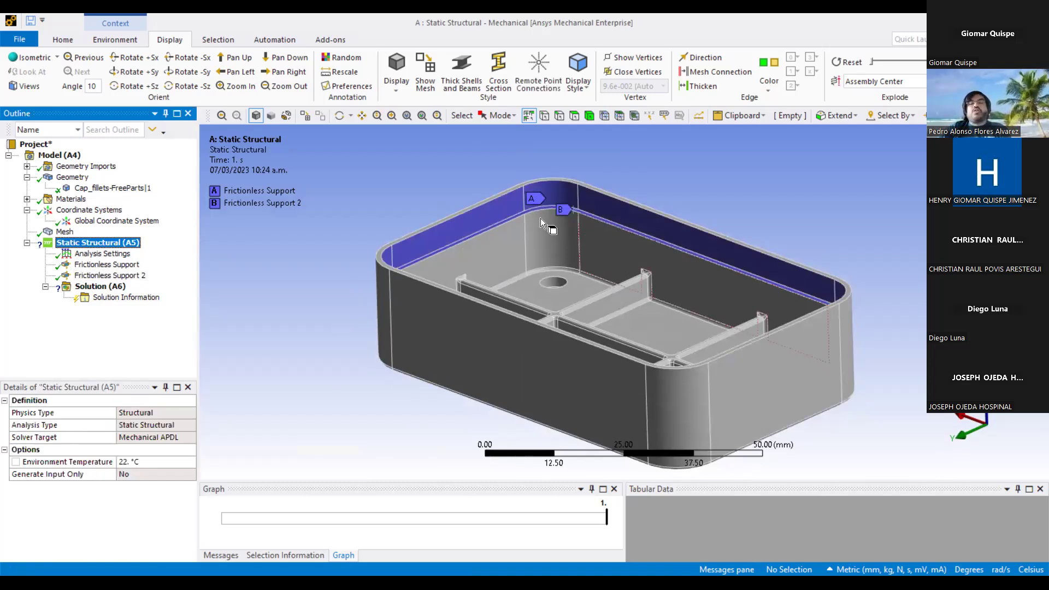
middle_click_drag(540, 218, 541, 225, "ctrl")
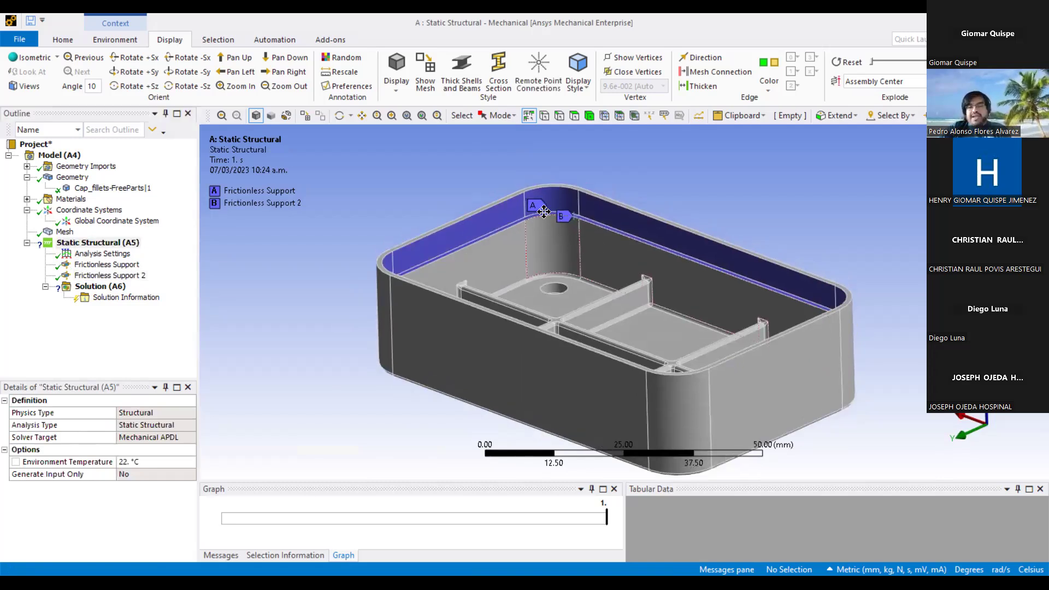
scroll(597, 272, "up", 2)
scroll(597, 272, "up", 1)
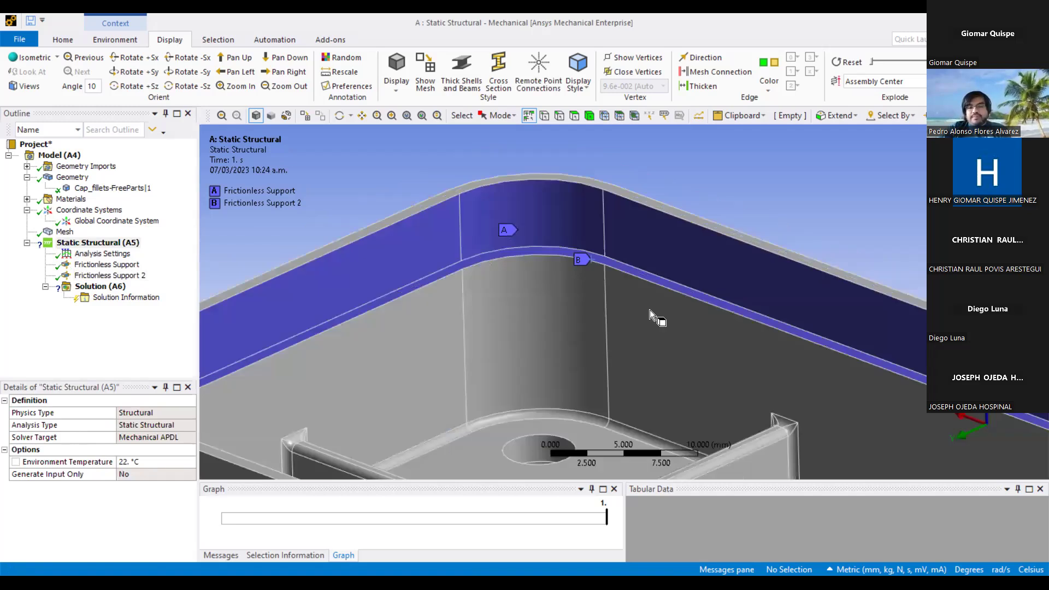
scroll(677, 280, "down", 2)
middle_click_drag(678, 340, 669, 252, "ctrl")
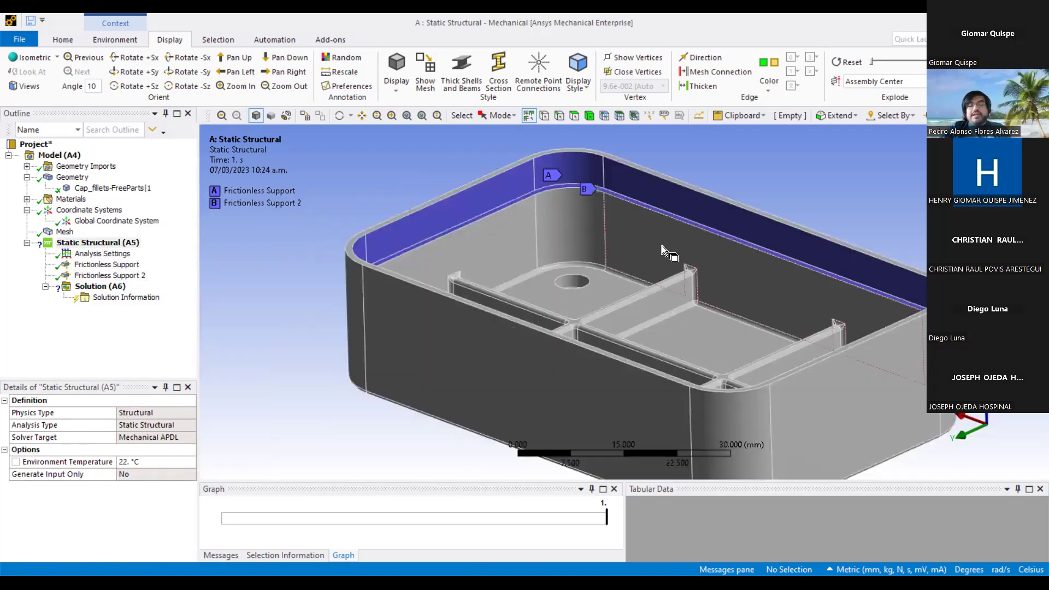
scroll(661, 246, "down", 3)
scroll(662, 247, "down", 1)
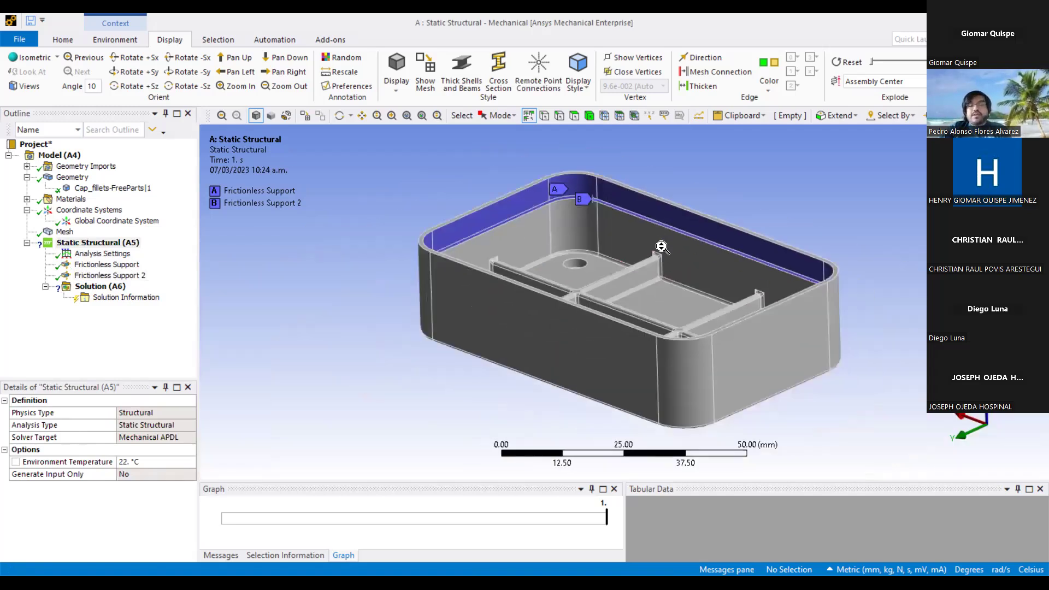
scroll(663, 247, "up", 1)
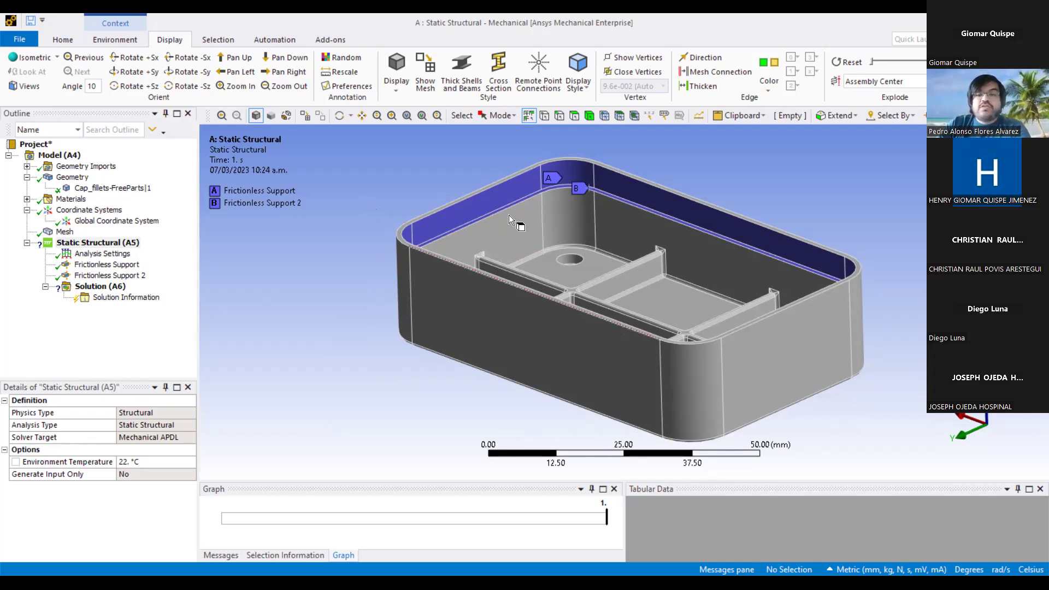
scroll(496, 222, "up", 2)
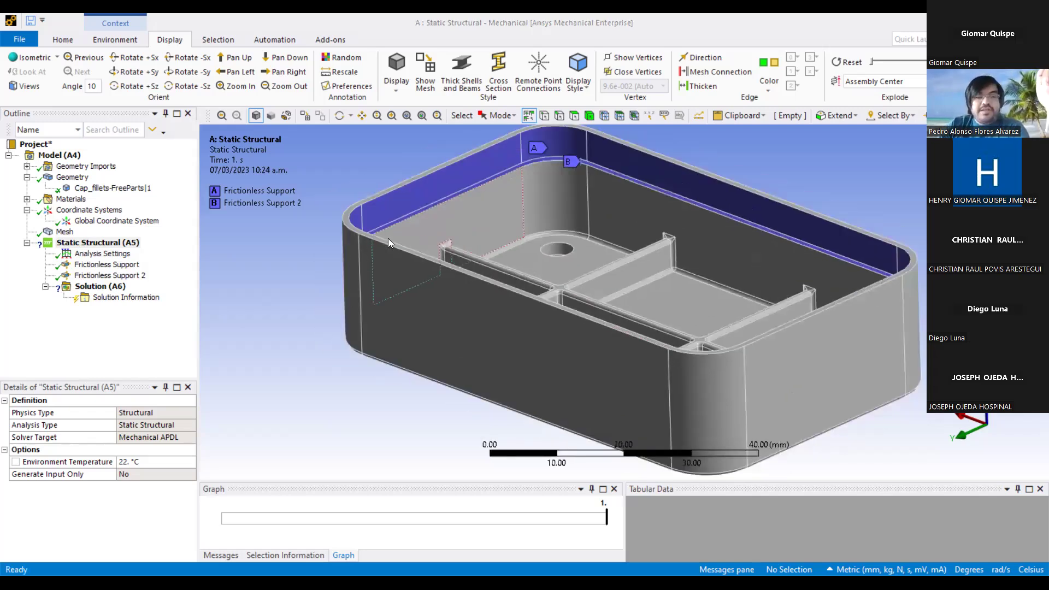
scroll(389, 238, "down", 2)
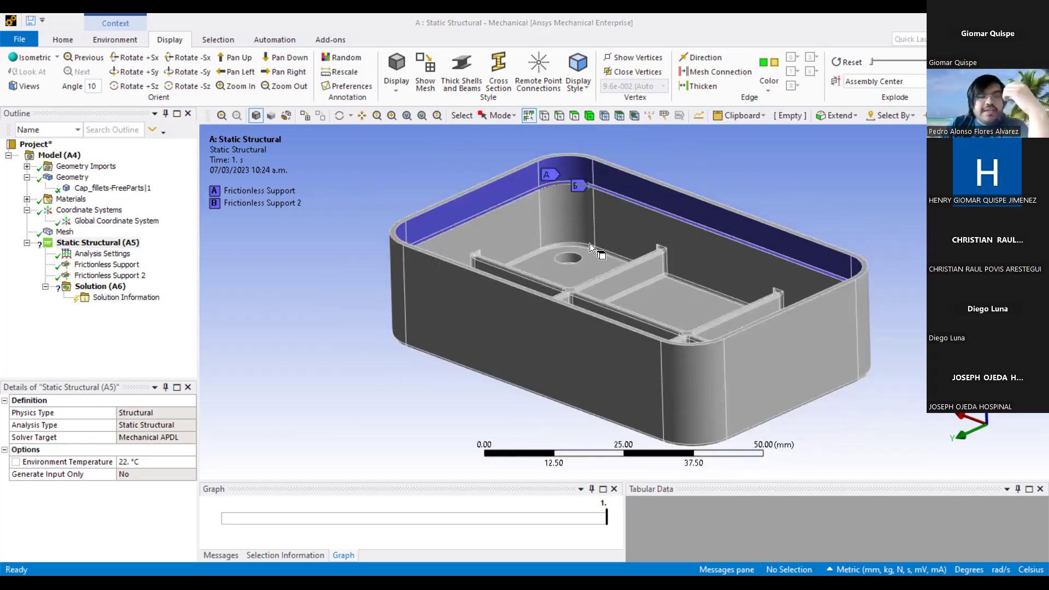
scroll(566, 286, "up", 2)
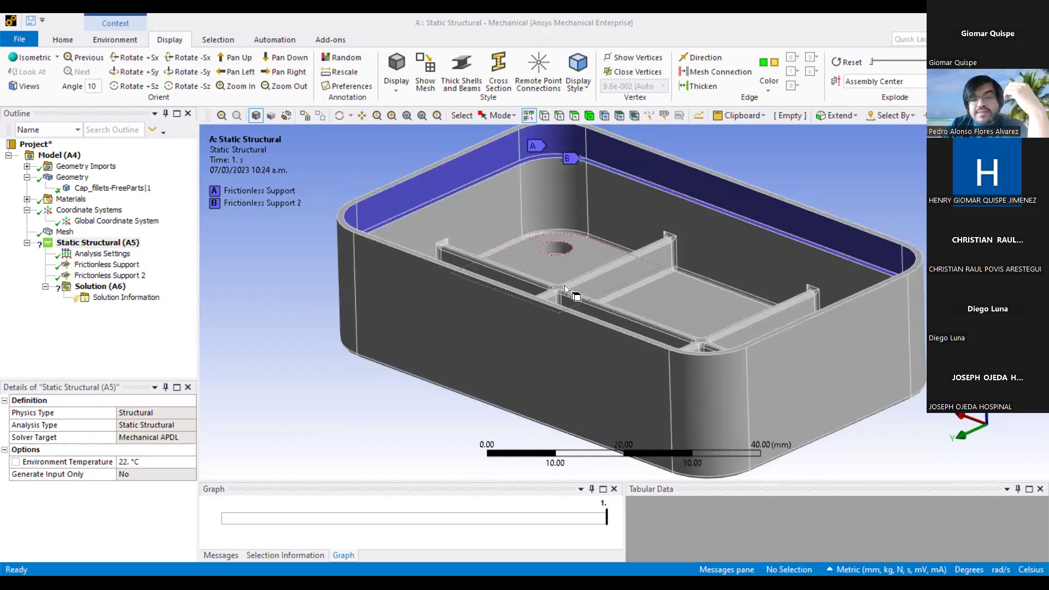
Select the cap's flat outer face with the four holes and extend the selection to all connected outer wall and edge faces.
scroll(579, 287, "down", 5)
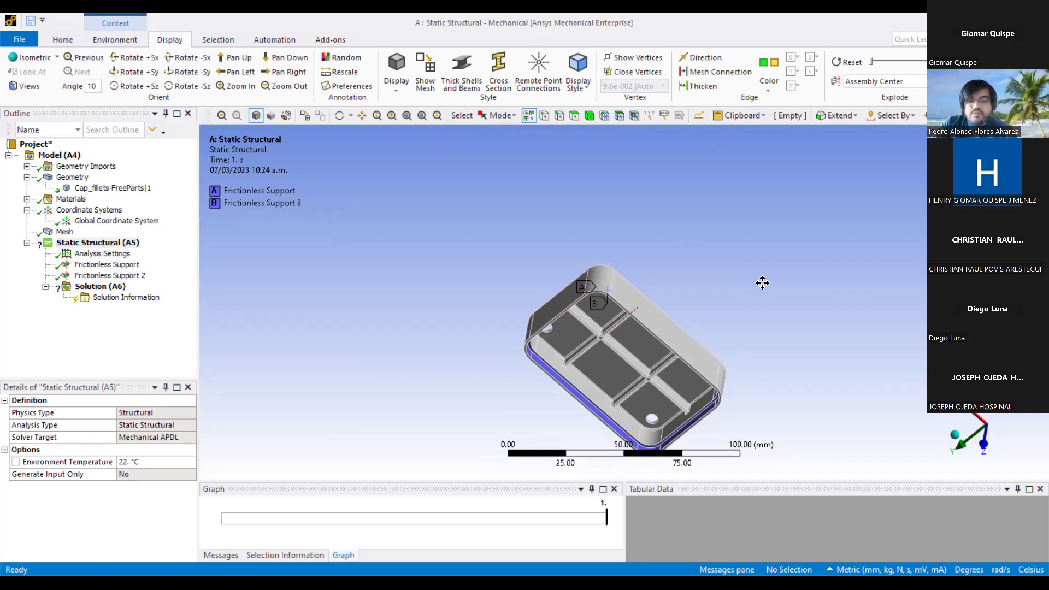
middle_click_drag(618, 250, 664, 283)
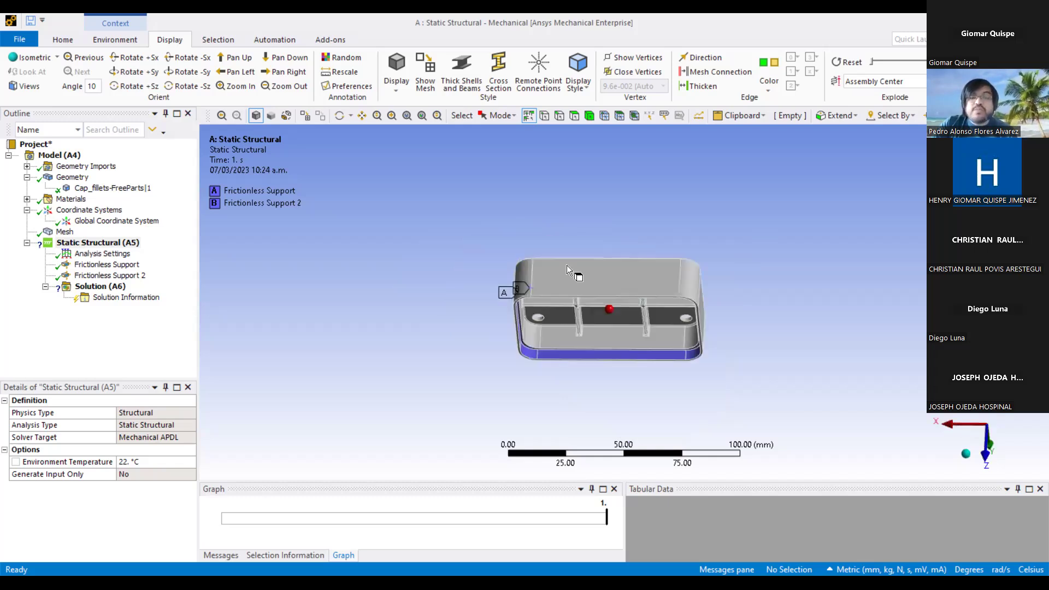
key("KP_0")
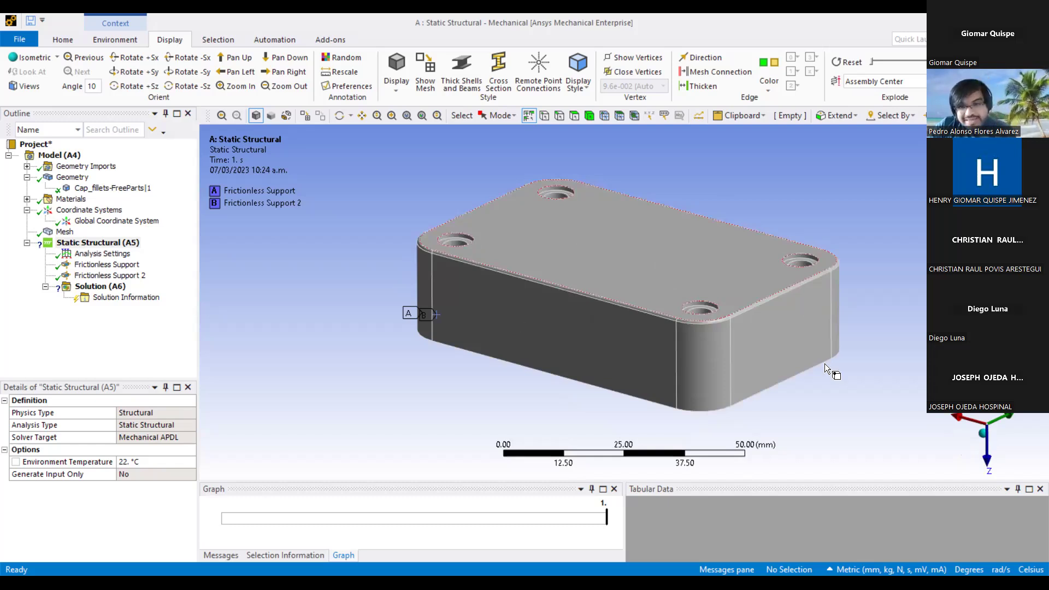
left_click(571, 257)
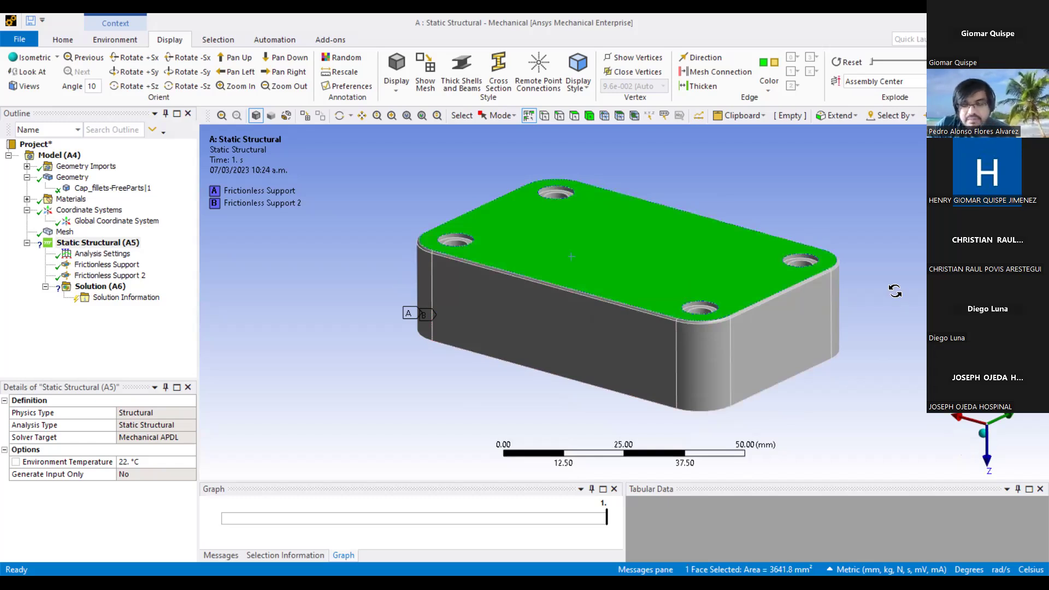
key("ctrl+a")
mouse_move(682, 267)
middle_mouse_down()
mouse_move(831, 270)
mouse_move(908, 298)
mouse_move(904, 326)
mouse_move(914, 307)
mouse_move(680, 274)
middle_mouse_up()
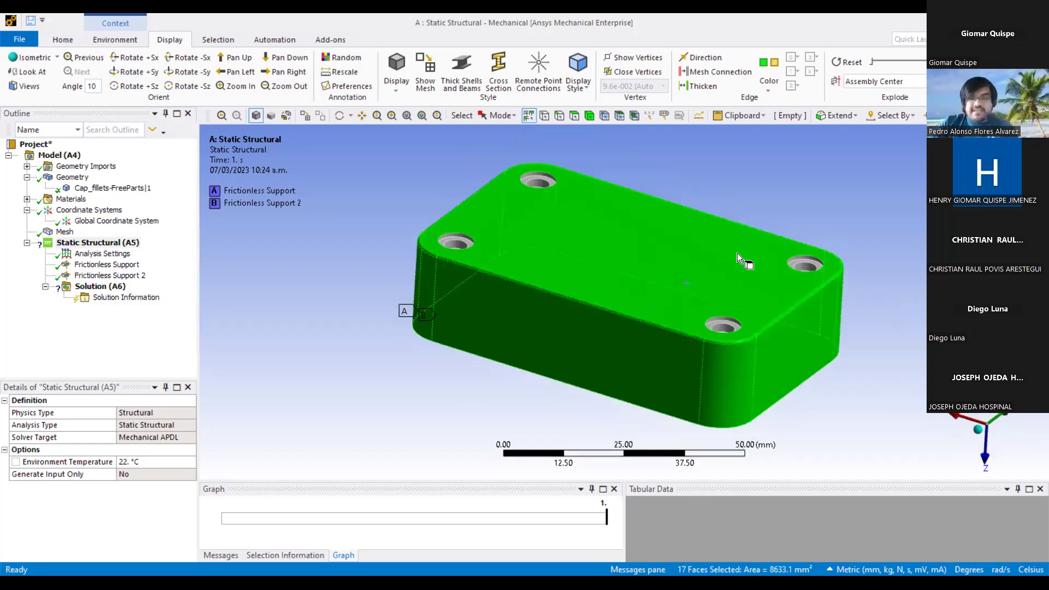
Insert a pressure load on the selected outer faces of the cap.
middle_click_drag(632, 243, 604, 246)
middle_click_drag(836, 261, 856, 251)
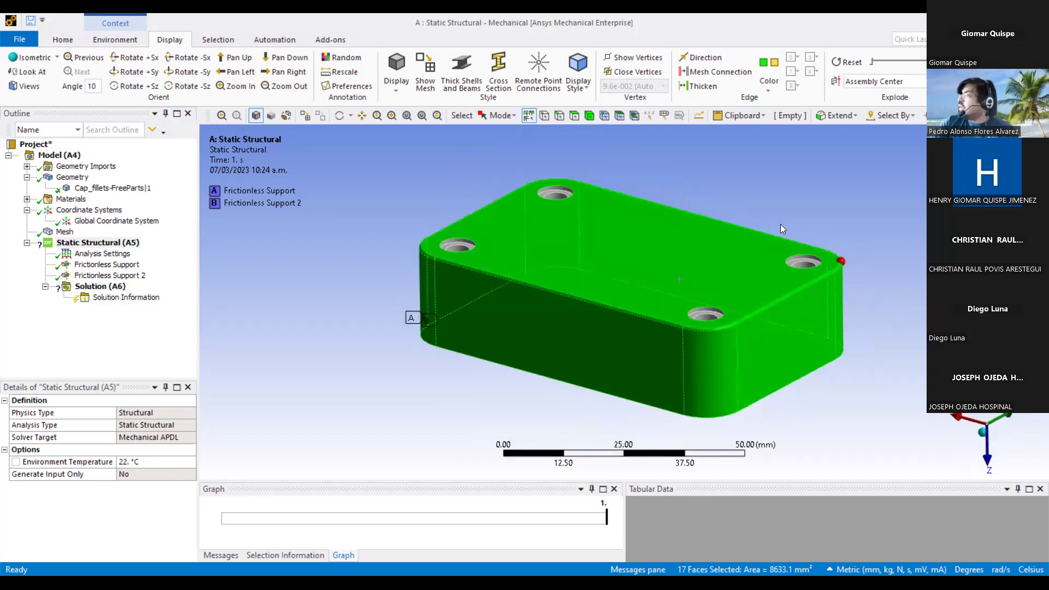
middle_click_drag(779, 232, 775, 210)
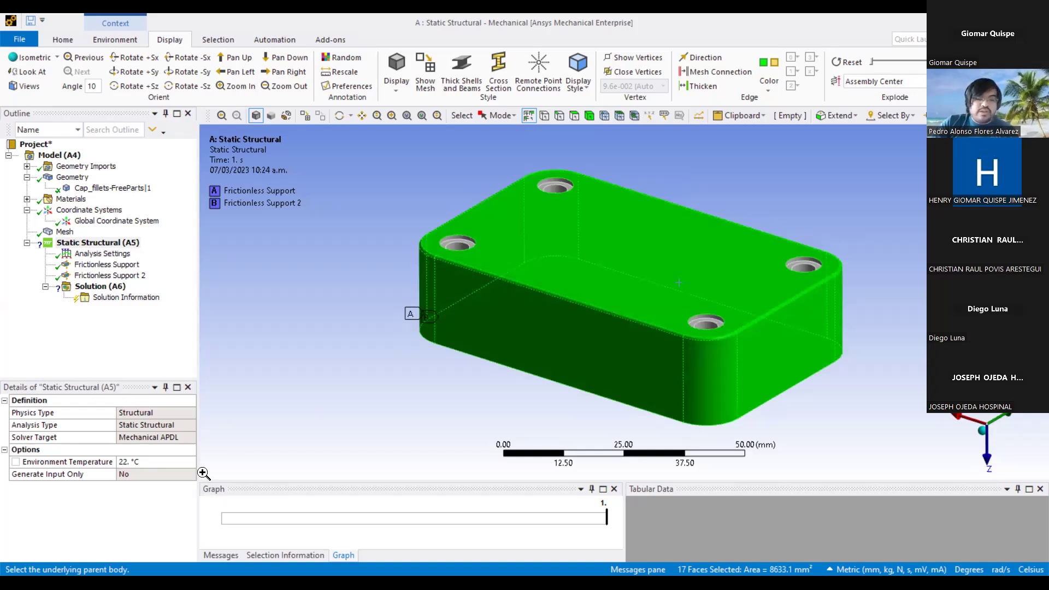
right_click(429, 197)
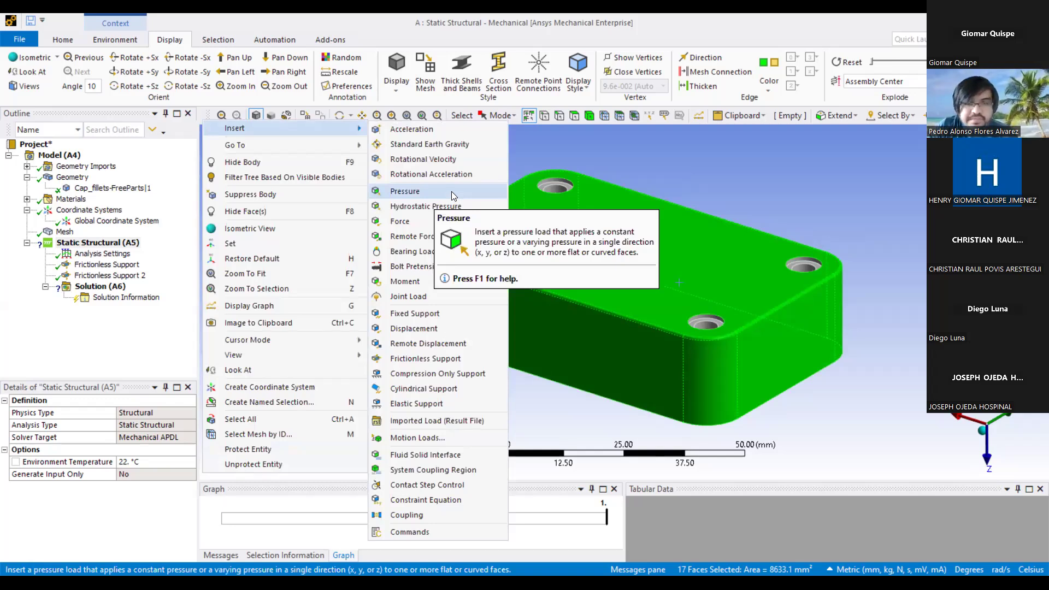
left_click(451, 191)
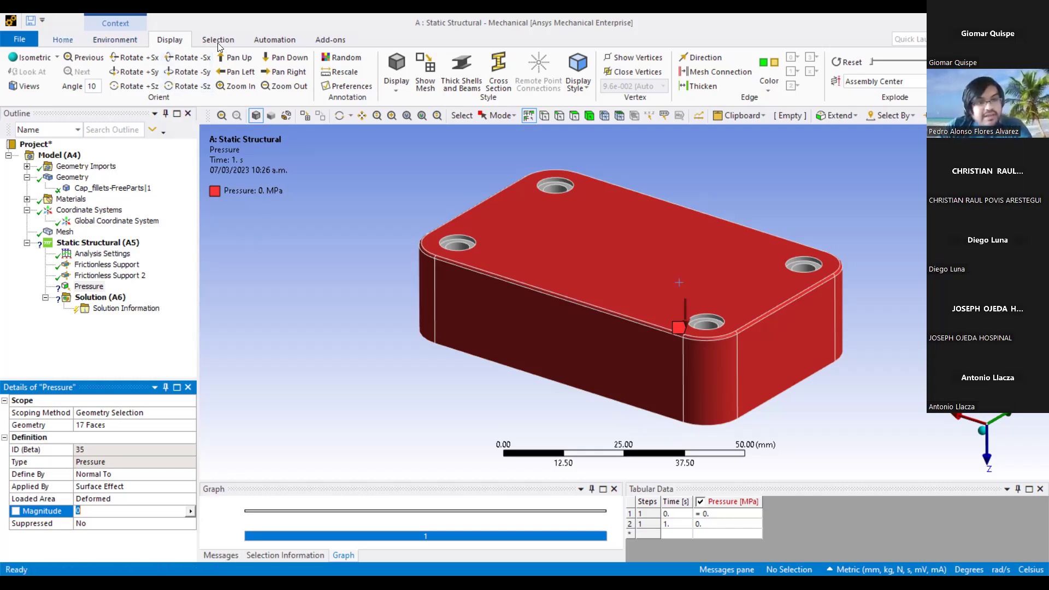
Check which unit system is active for the pressure load.
left_click(64, 41)
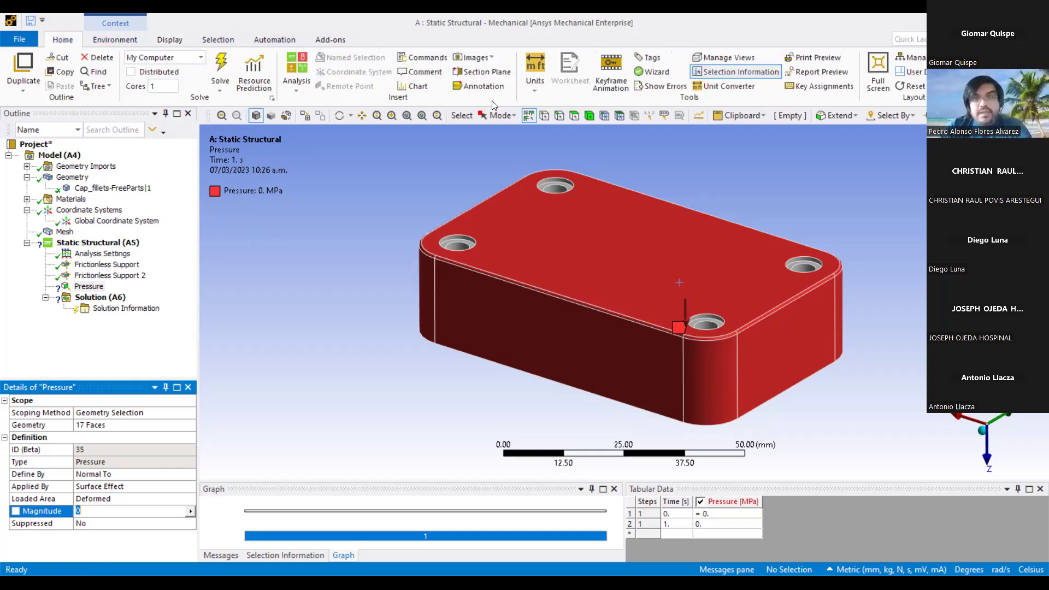
left_click(532, 86)
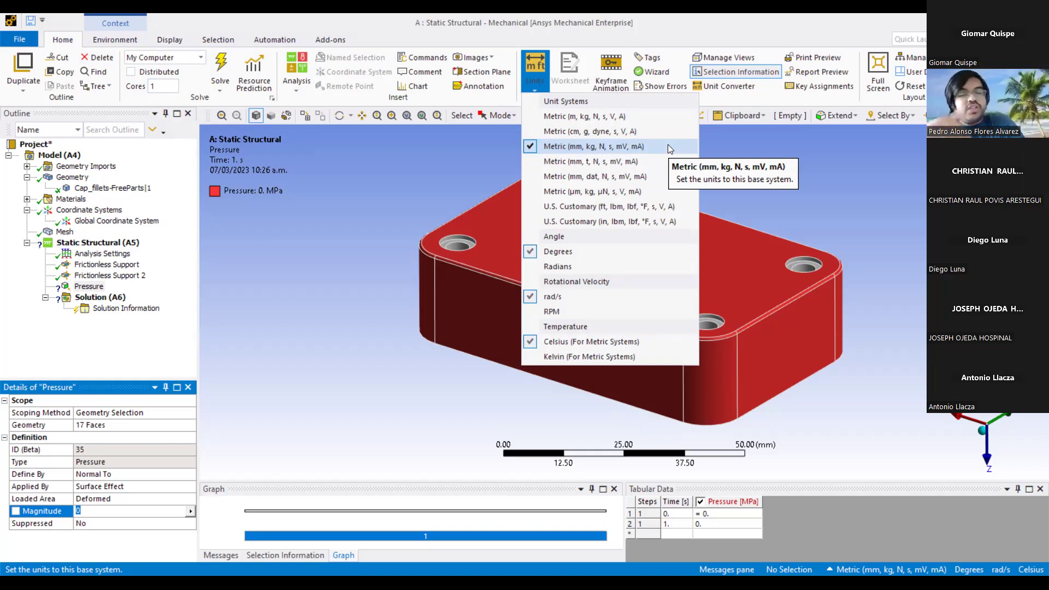
left_click(325, 262)
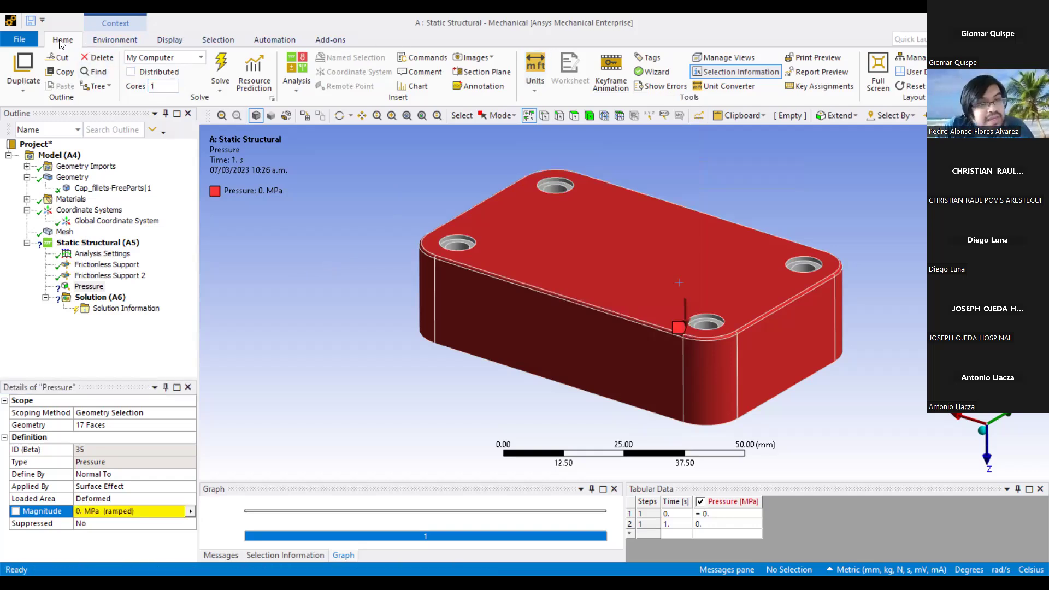
left_click(535, 92)
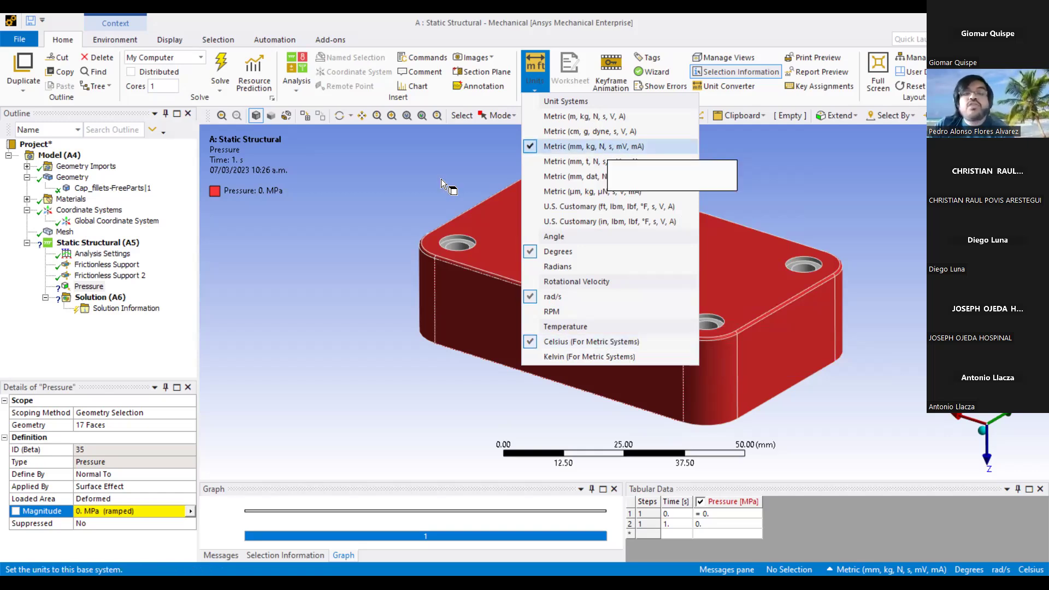
Set the pressure load's magnitude to 1 MPa.
left_click(48, 513)
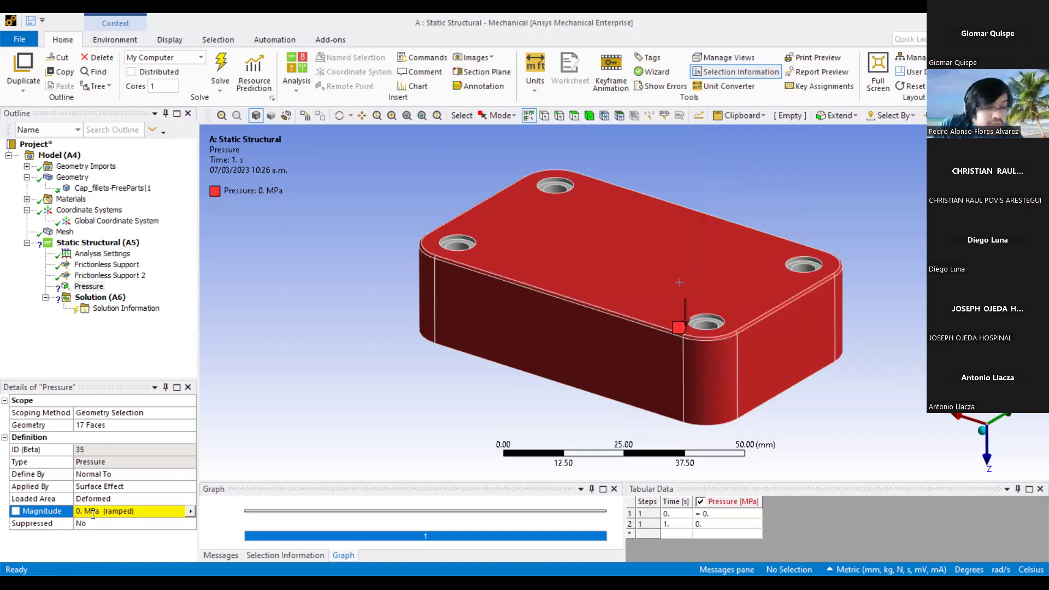
left_click(146, 552)
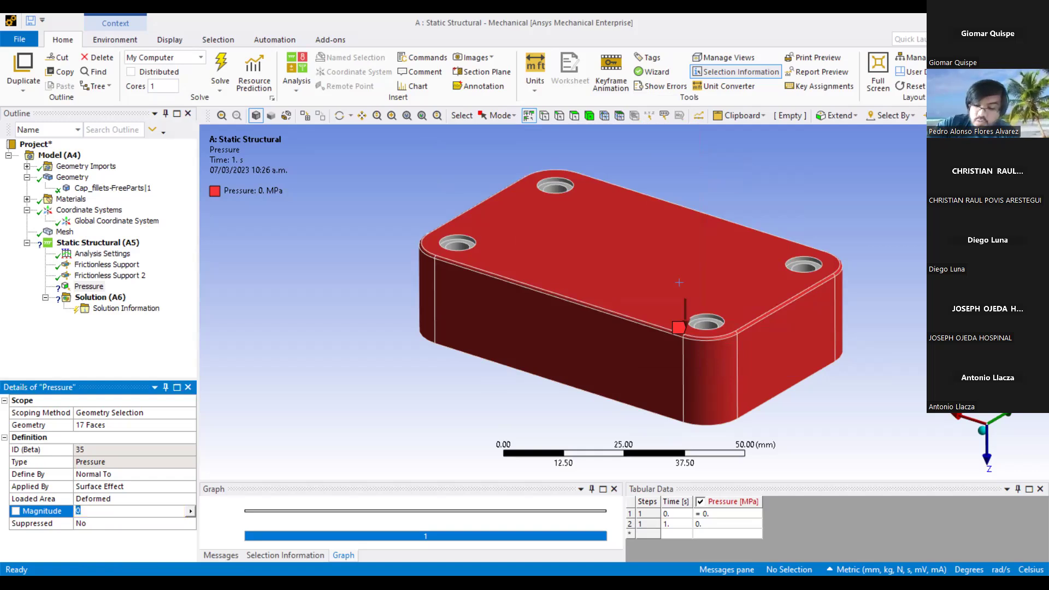
type("1")
key("Return")
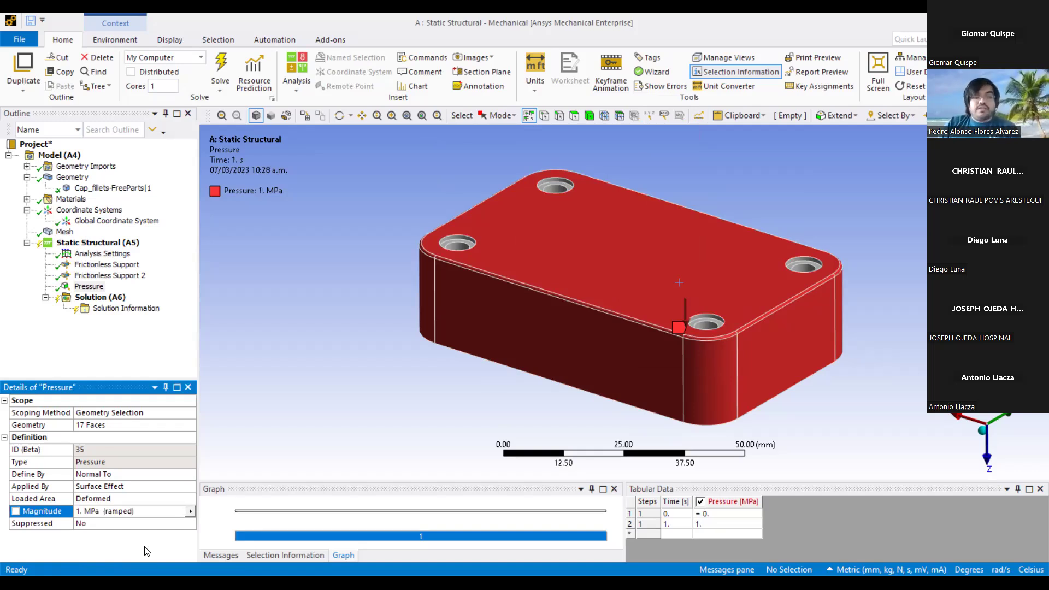
Check the pressure's Define By setting and examine its direction arrow on the cap from several sides.
left_click(84, 476)
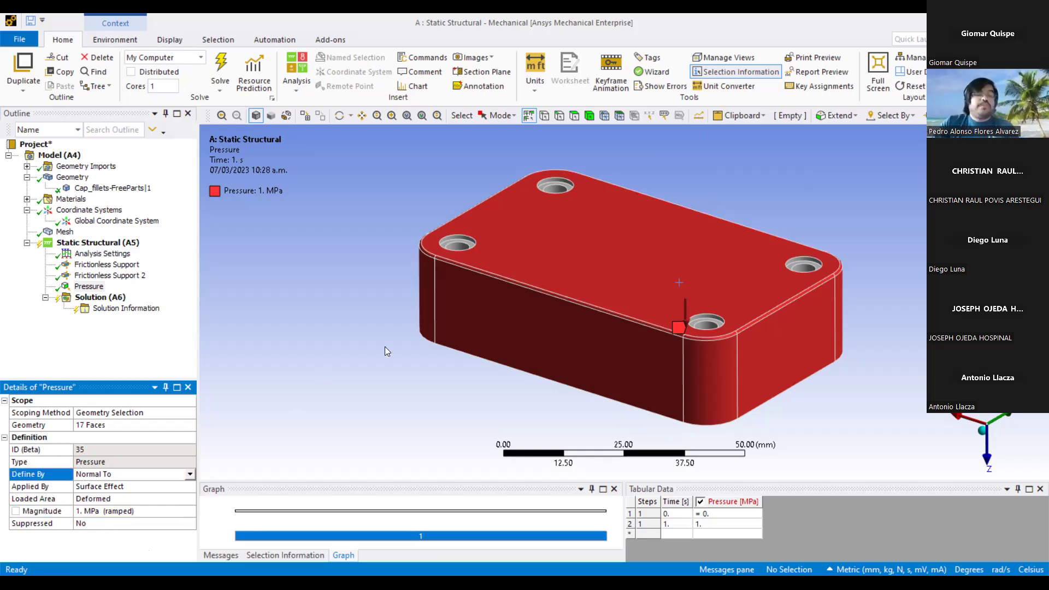
mouse_move(667, 318)
middle_mouse_down()
mouse_move(689, 299)
mouse_move(663, 304)
middle_mouse_up()
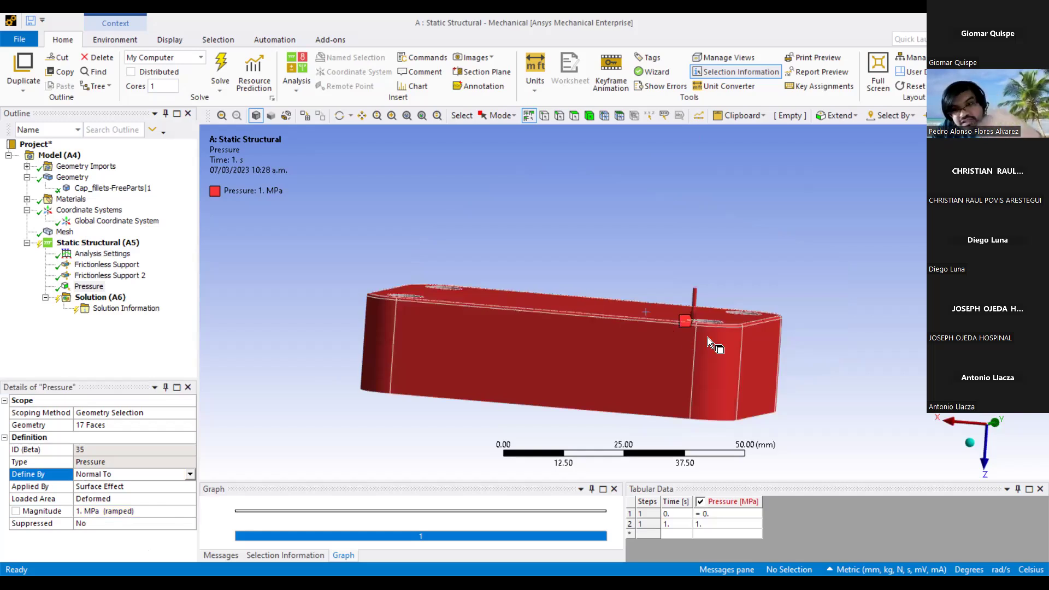
middle_click_drag(664, 326, 529, 326)
middle_click_drag(818, 344, 737, 392, "ctrl")
middle_click_drag(599, 328, 726, 359)
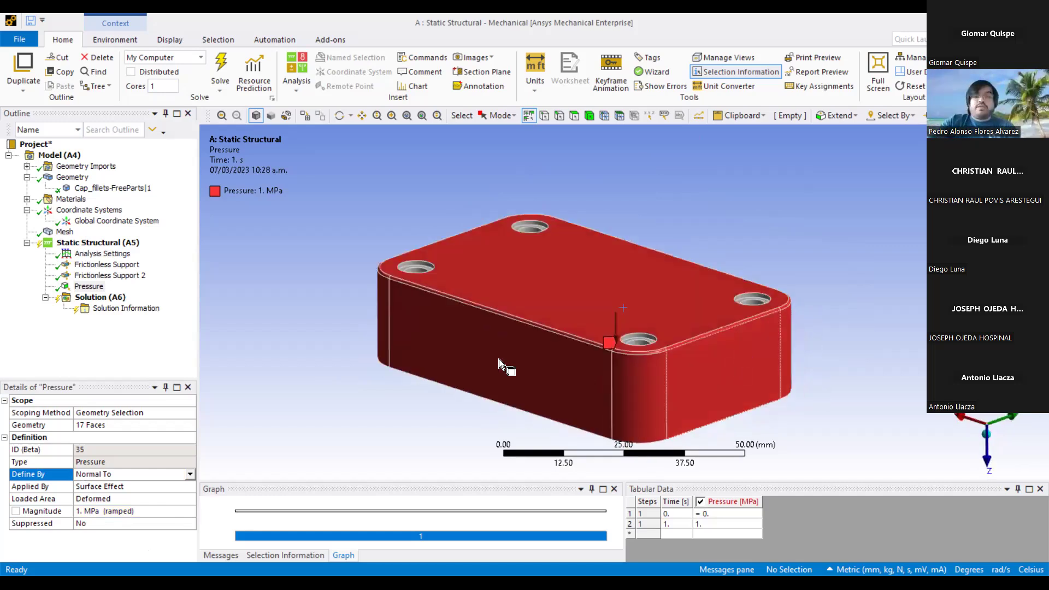
left_click_drag(524, 360, 602, 382)
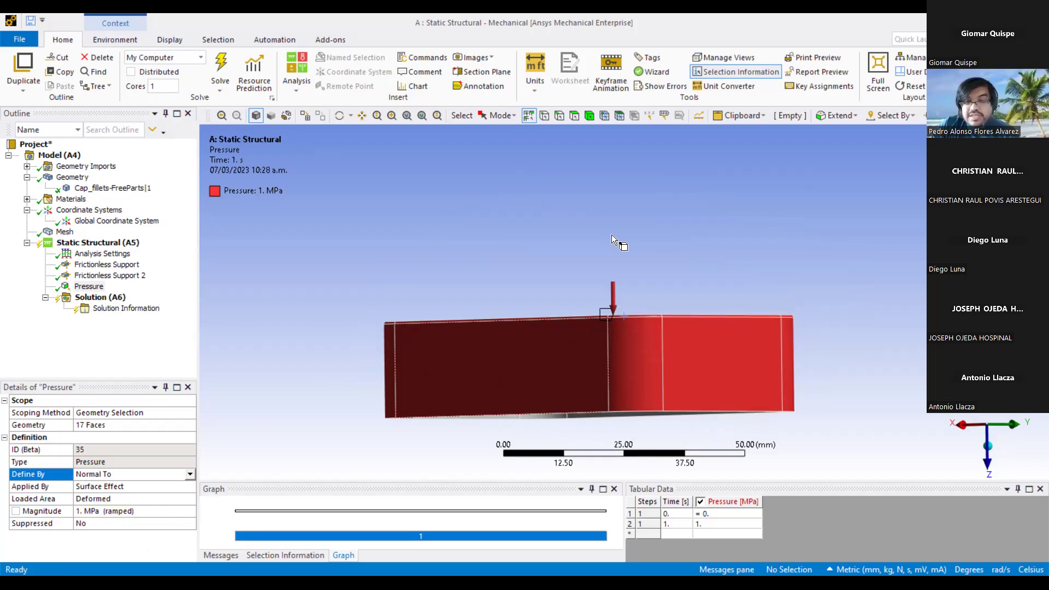
middle_click_drag(585, 299, 468, 326)
Pick the flat outer face and the rounded edge face to examine how the pressure acts on them, and clear the selection.
left_click(467, 326)
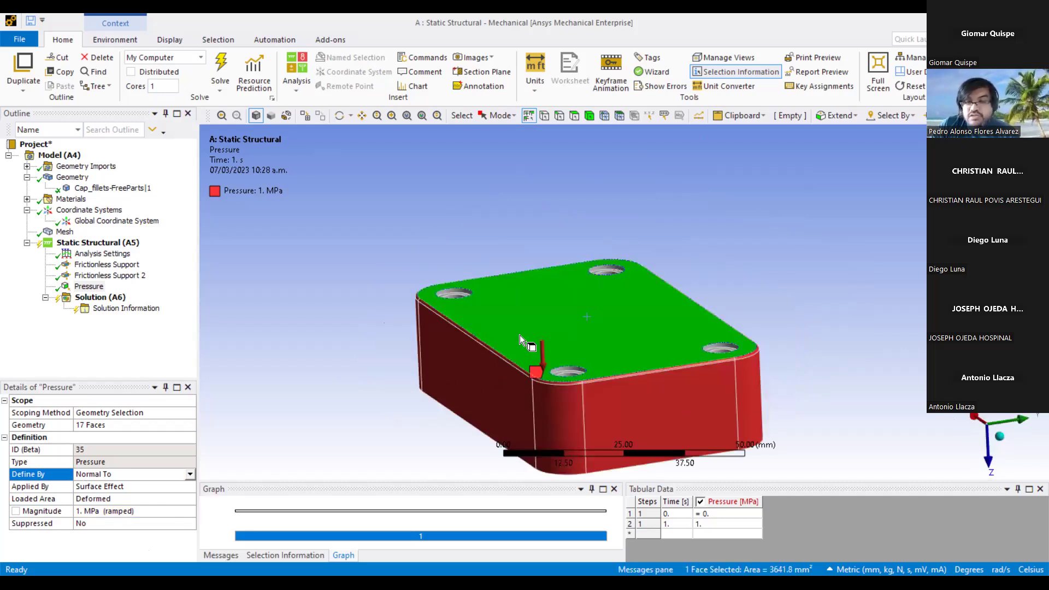
scroll(519, 336, "up", 5)
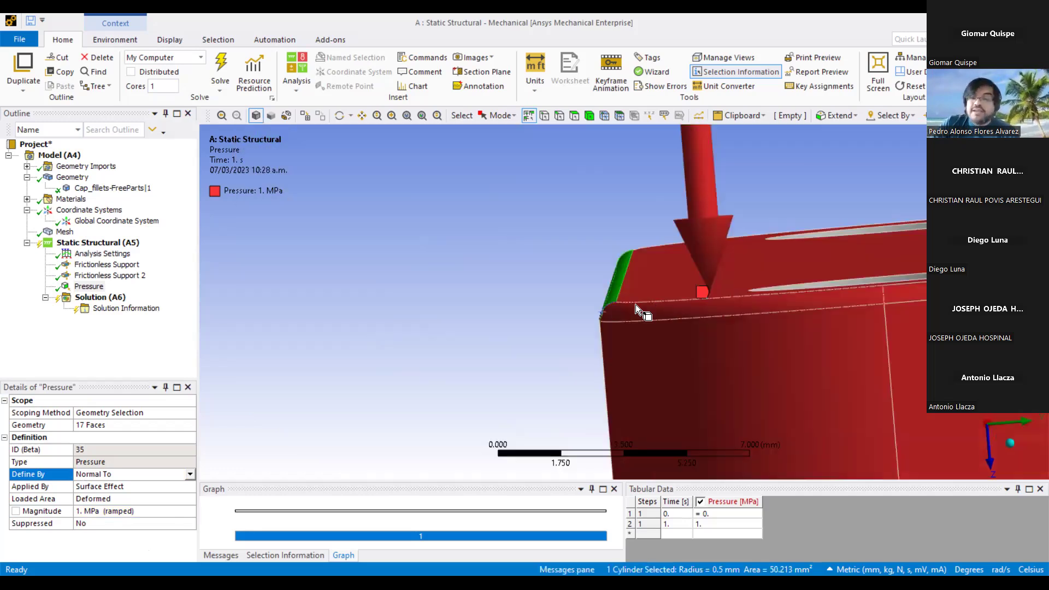
middle_click_drag(635, 304, 627, 269)
scroll(584, 261, "down", 3)
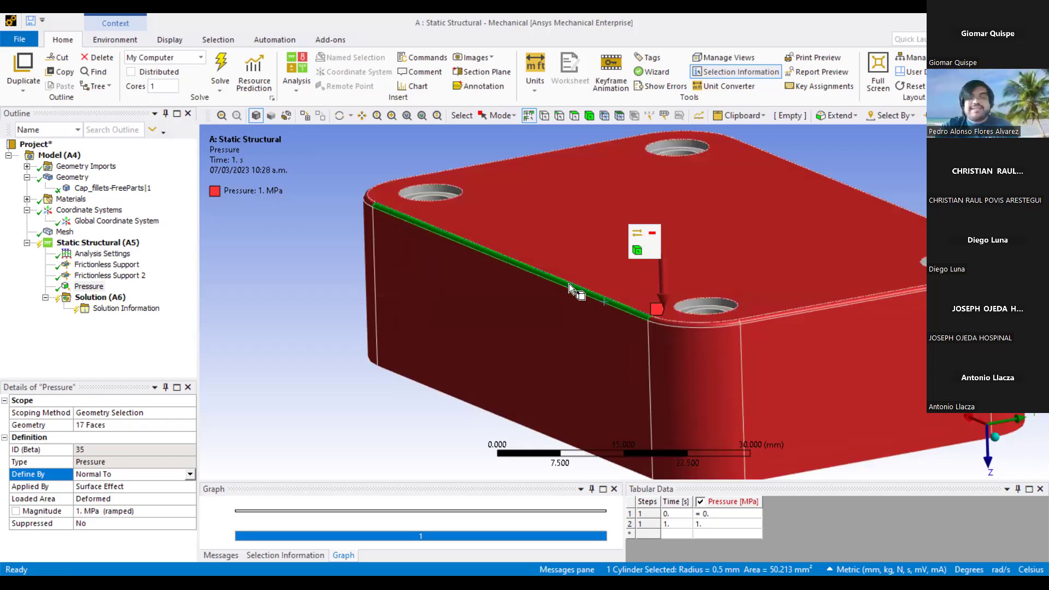
scroll(645, 246, "down", 3)
mouse_move(660, 265)
middle_mouse_down()
mouse_move(657, 290)
mouse_move(647, 266)
middle_mouse_up()
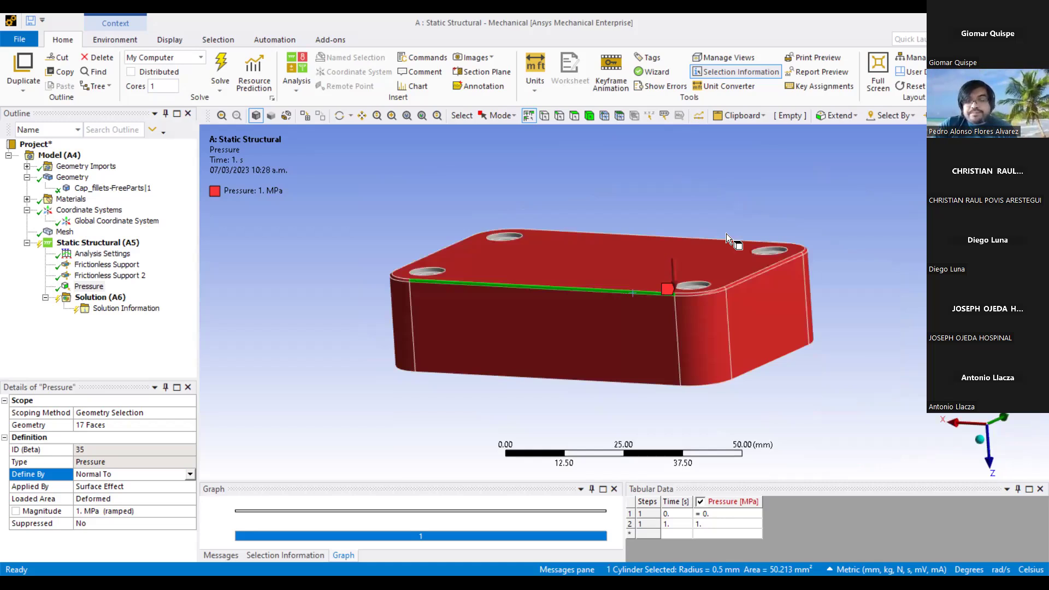
left_click(687, 261)
middle_click_drag(711, 246, 665, 237)
scroll(664, 237, "up", 2)
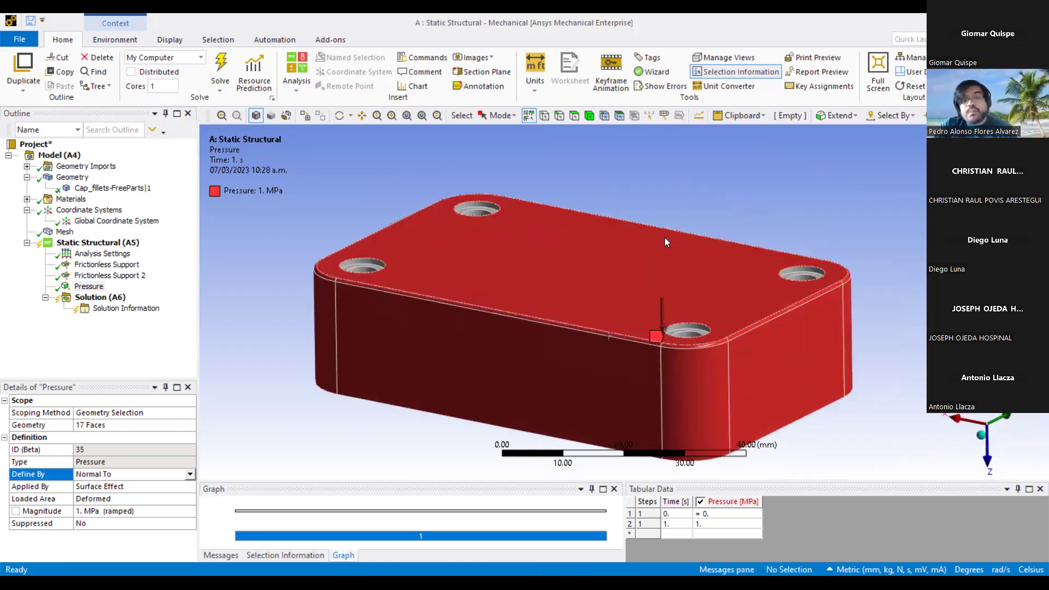
scroll(664, 237, "down", 2)
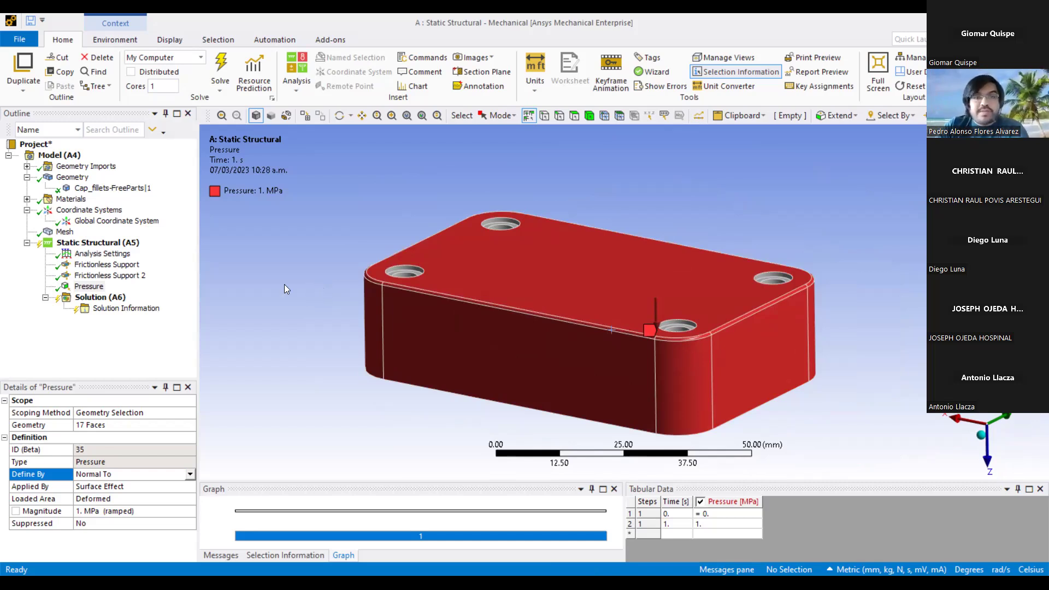
Insert Total Deformation and Equivalent (von-Mises) Stress results under the Solution.
left_click(102, 300)
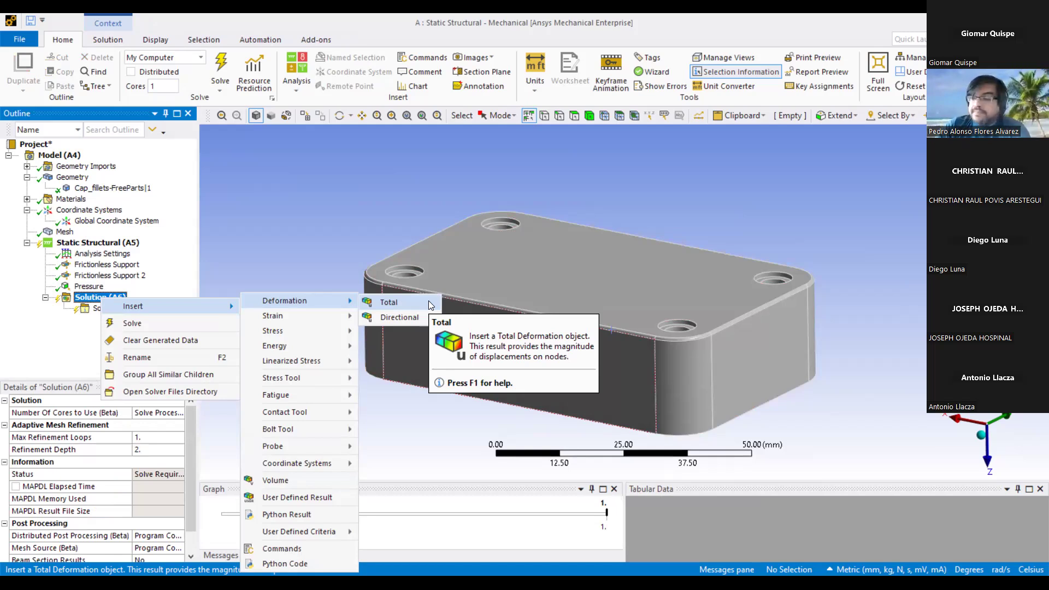
left_click(429, 305)
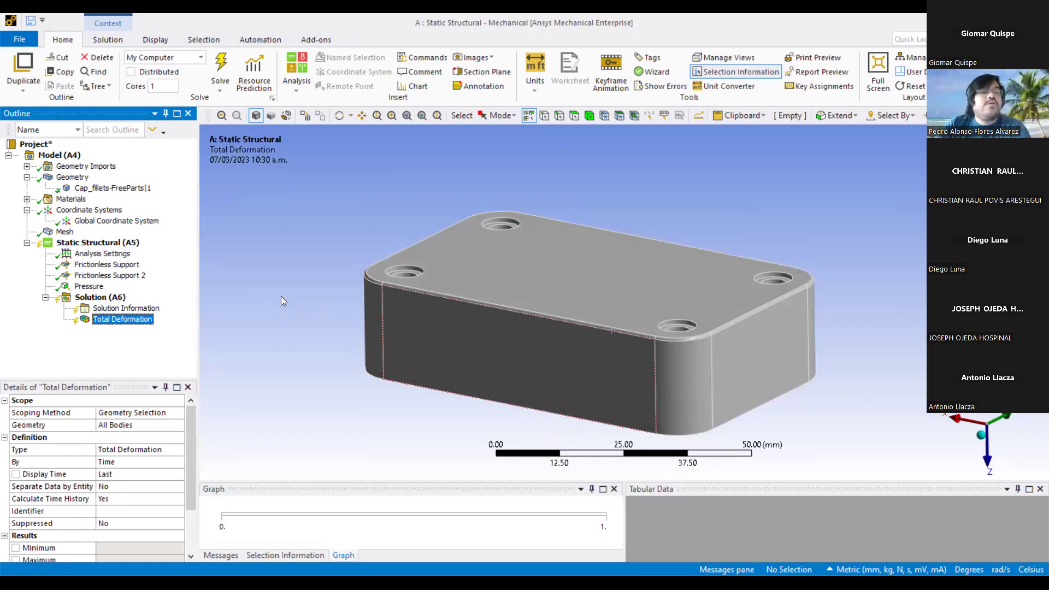
left_click(119, 298)
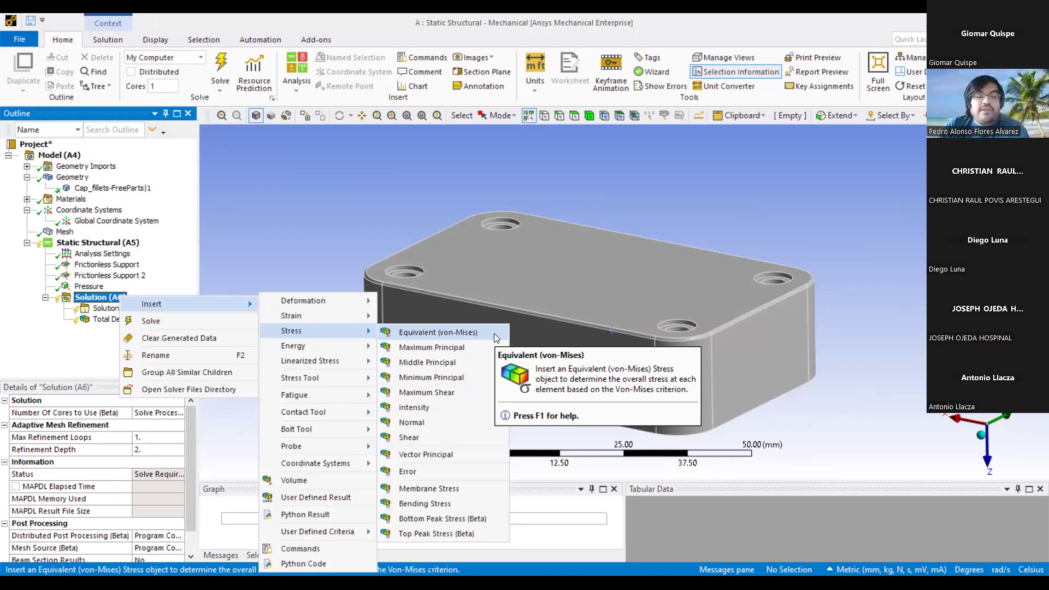
left_click(494, 333)
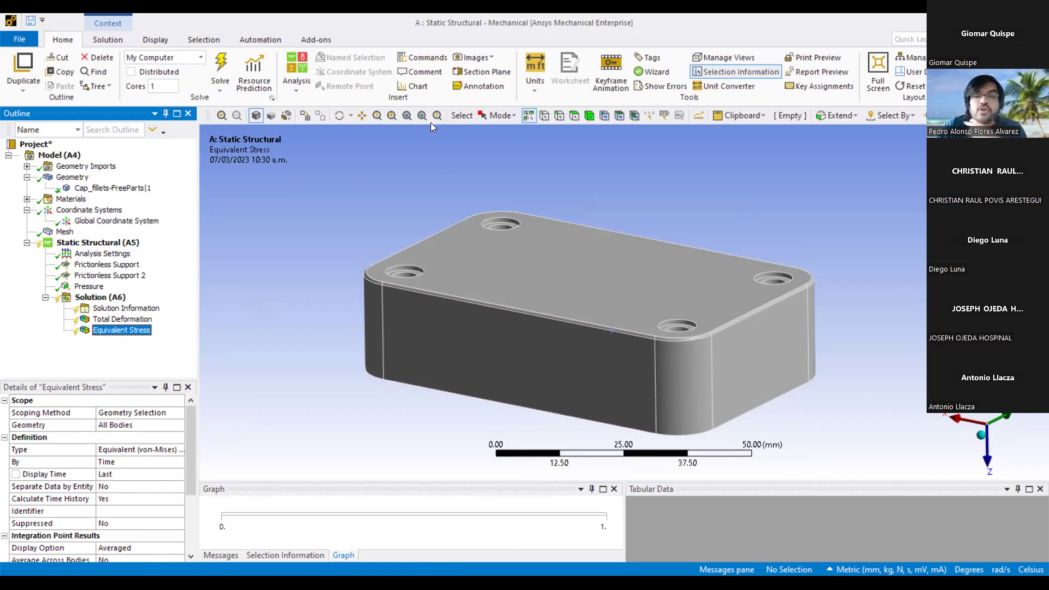
left_click(293, 230)
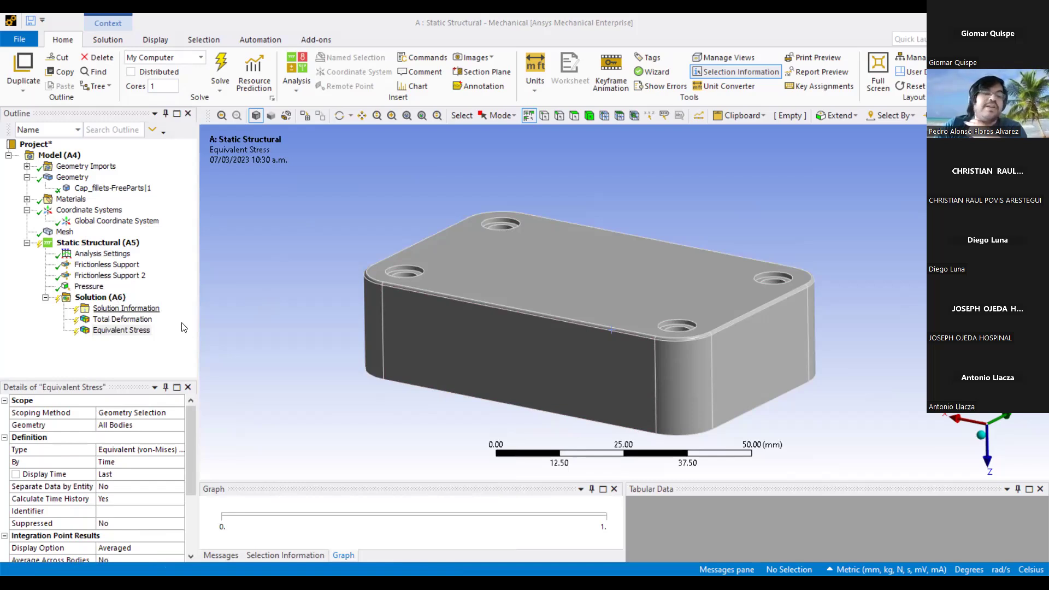
Solve the static structural analysis and show the Total Deformation result on the cap's outer faces.
right_click(117, 297)
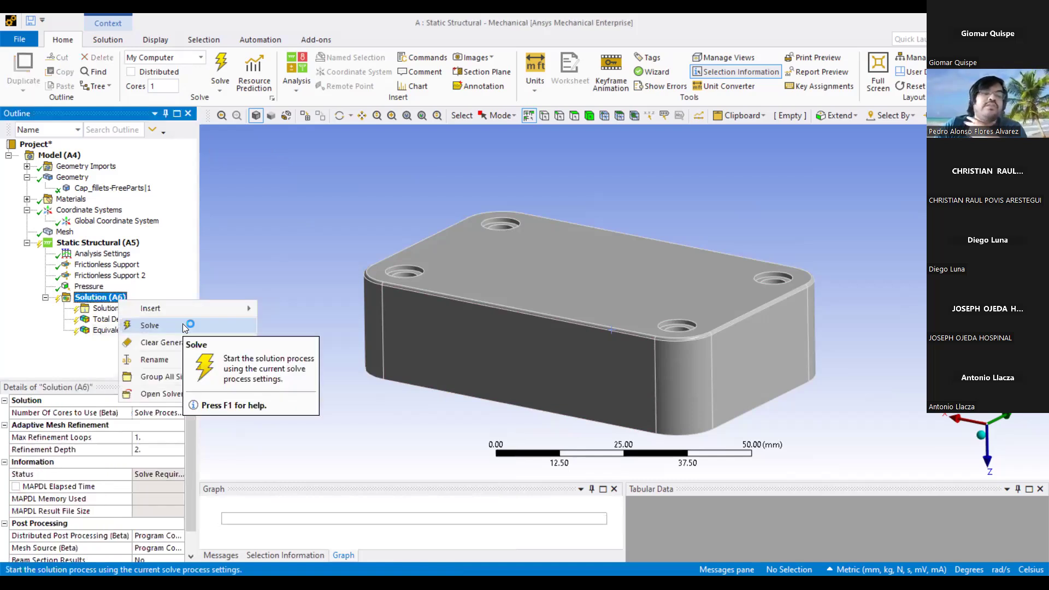
left_click(183, 324)
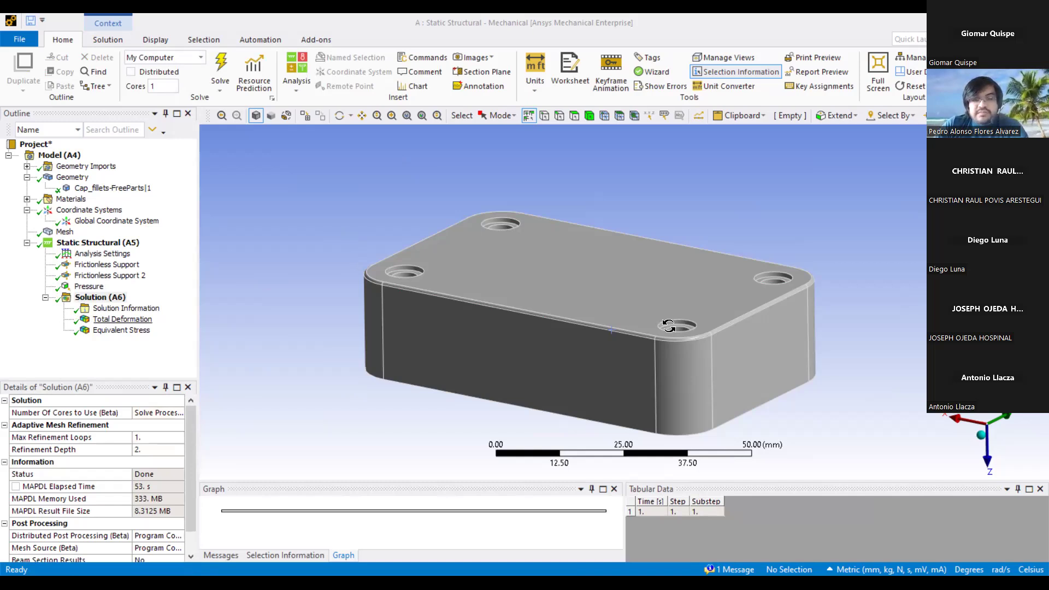
middle_click_drag(658, 246, 259, 218)
scroll(259, 218, "down", 3)
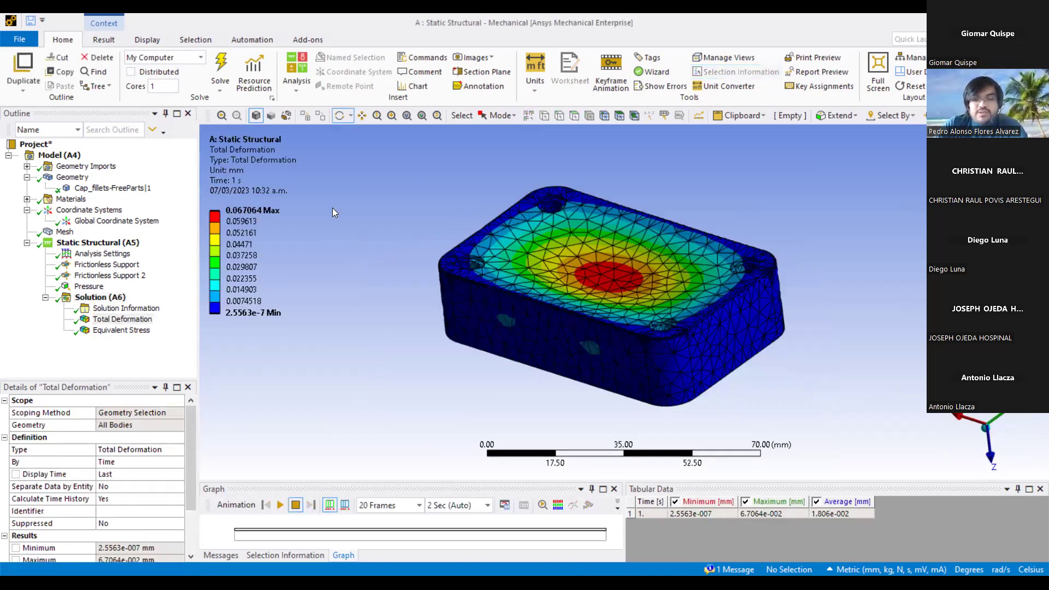
left_click_drag(547, 233, 553, 228)
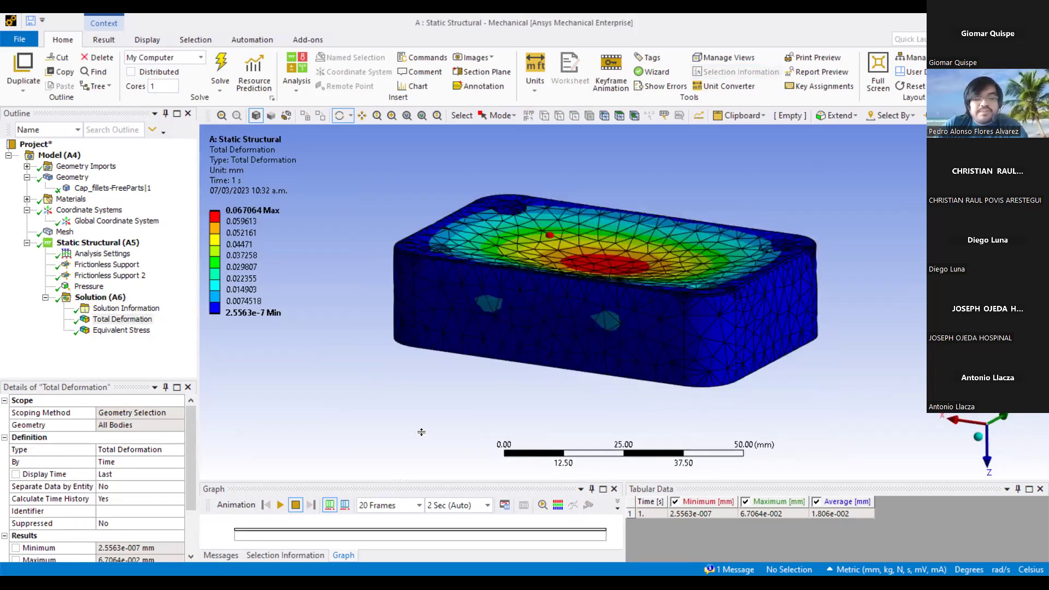
Enlarge the graph area, play the Total Deformation animation, examine the cap's sinking outer face from several angles, and stop the playback.
left_click_drag(401, 482, 421, 433)
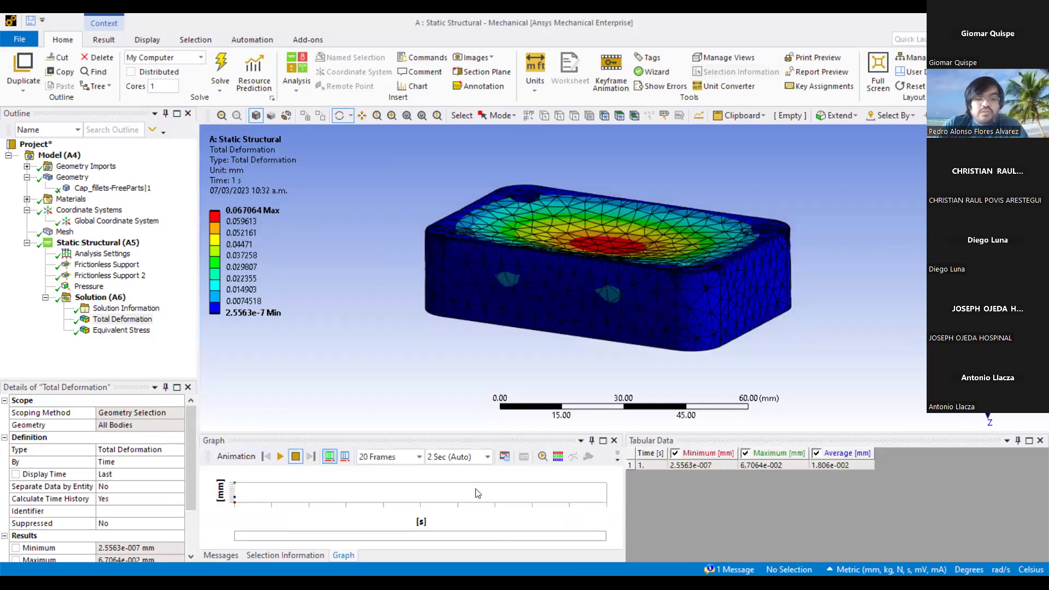
left_click(281, 456)
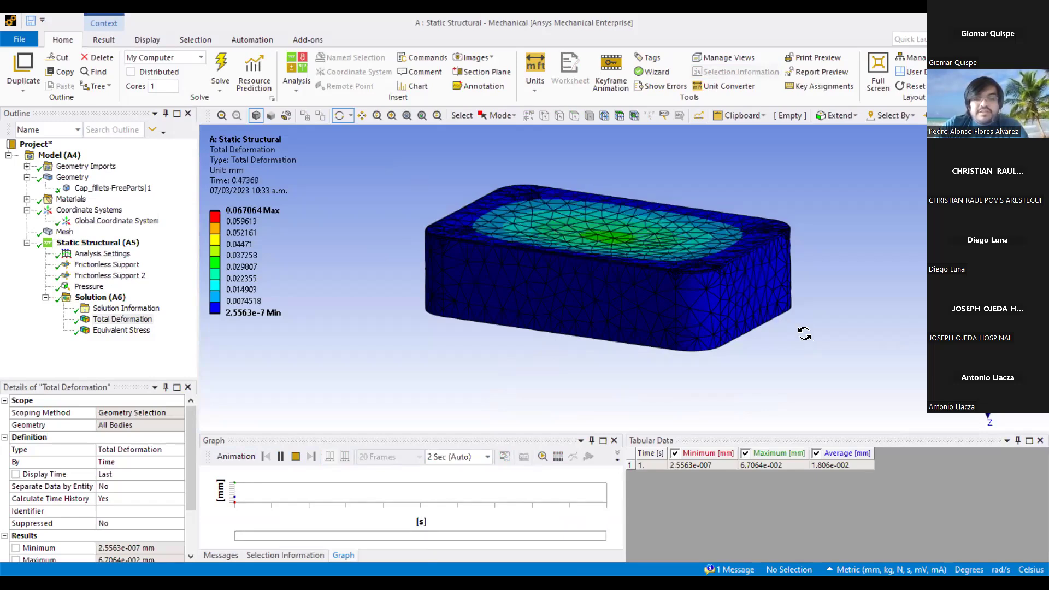
scroll(733, 305, "up", 3)
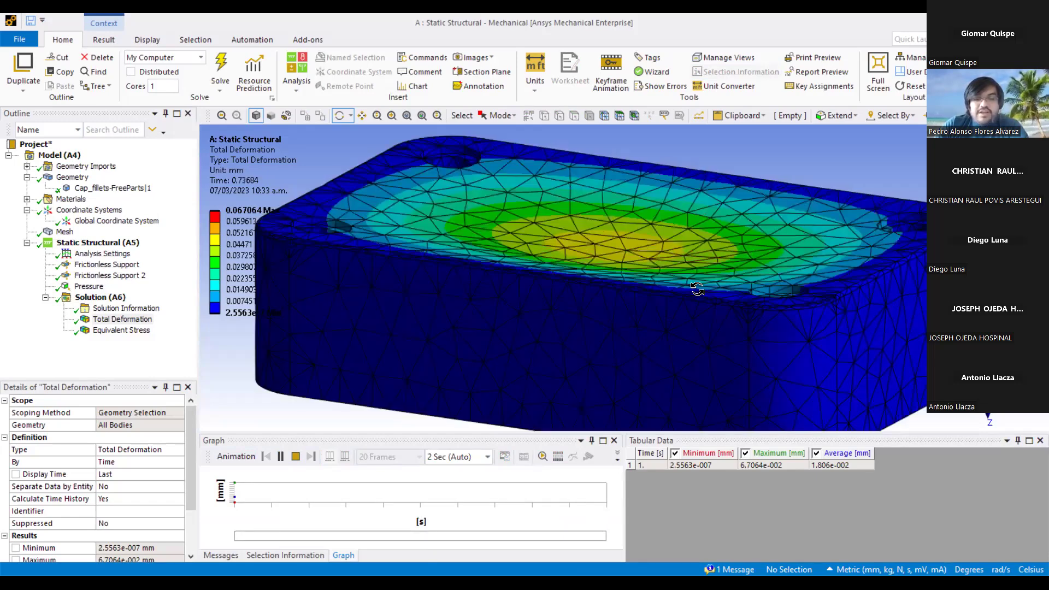
scroll(698, 289, "down", 3)
scroll(319, 213, "up", 3)
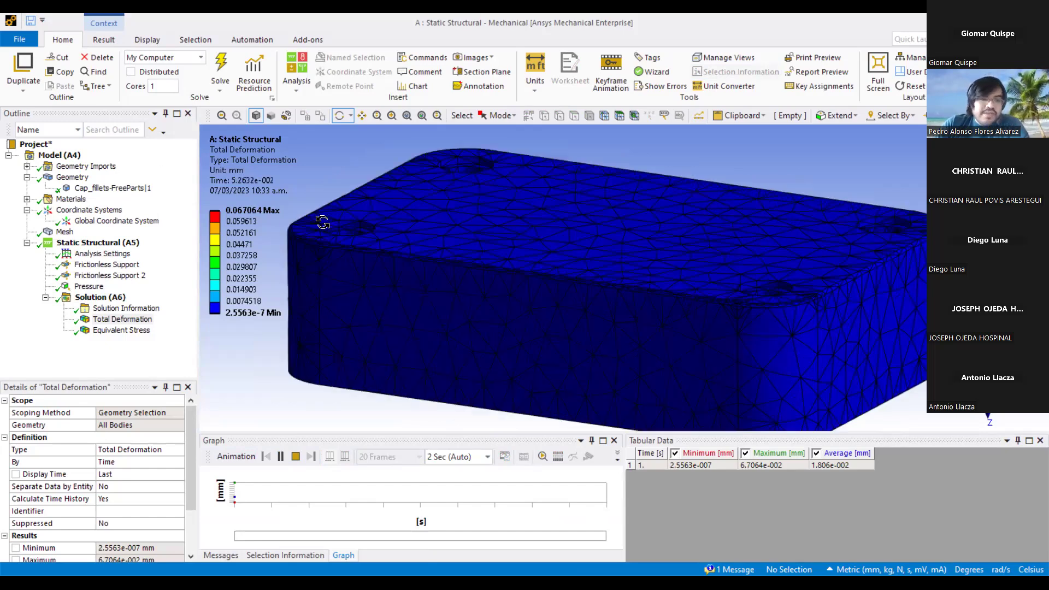
scroll(578, 223, "down", 3)
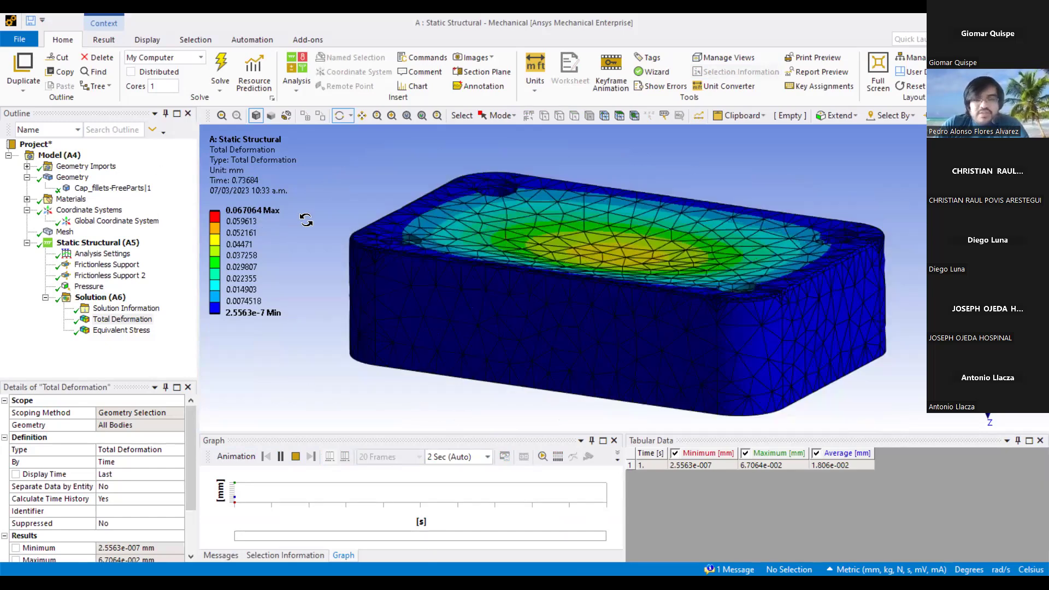
scroll(361, 227, "up", 2)
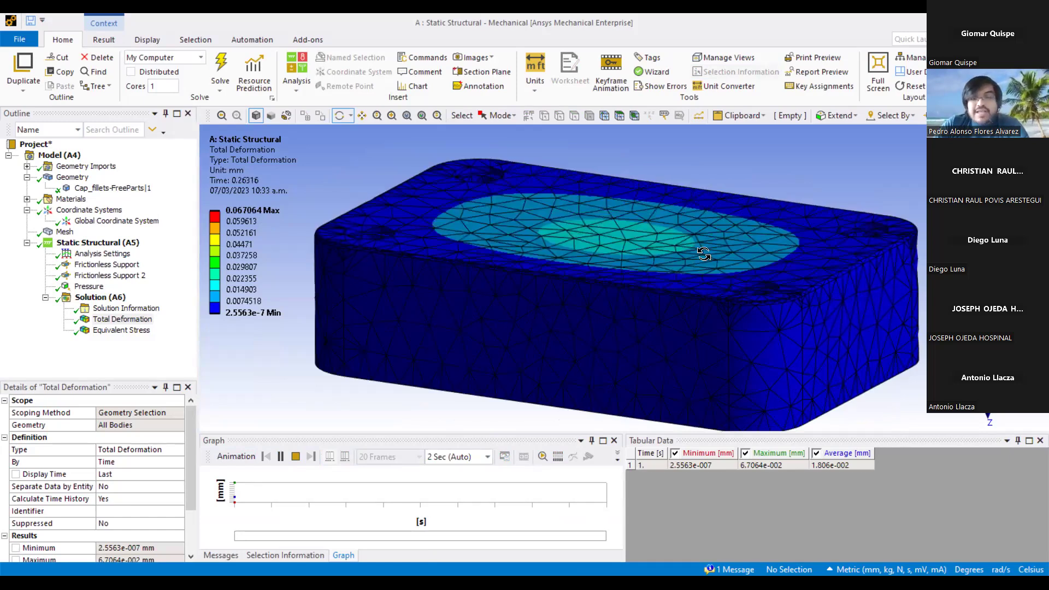
scroll(610, 241, "down", 2)
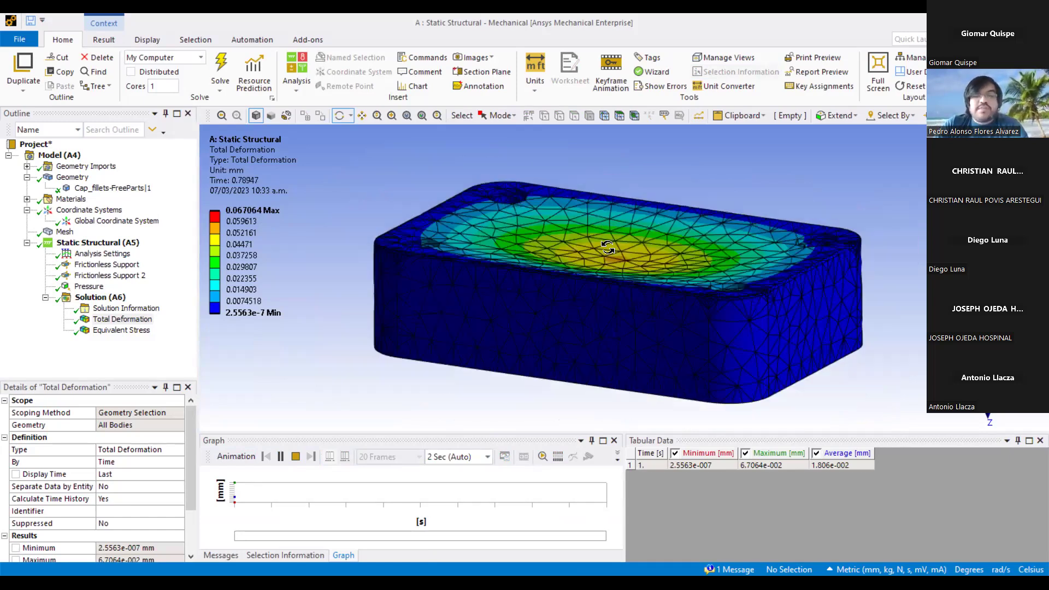
left_click_drag(609, 244, 379, 403)
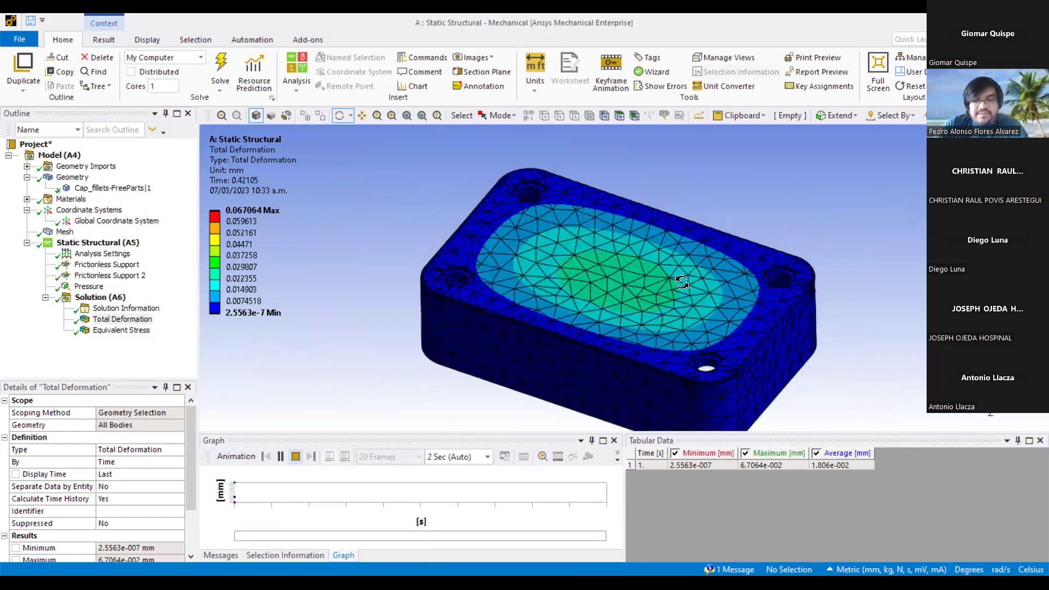
left_click_drag(688, 279, 776, 269)
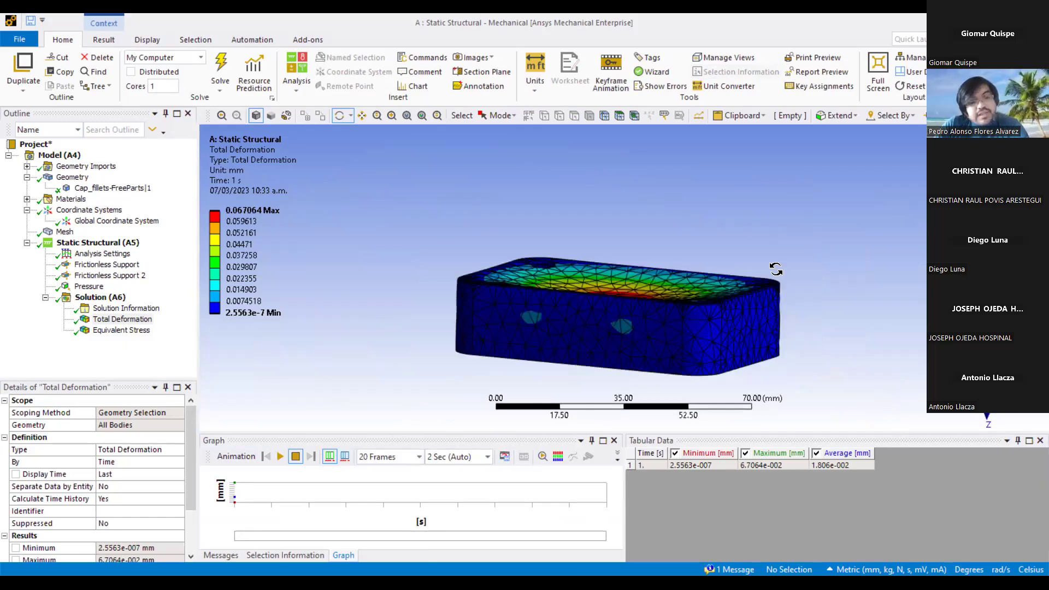
Show the Equivalent (von-Mises) Stress result and inspect the stress contours on the cap's ribbed inner side.
left_click(122, 330)
left_click_drag(644, 302, 339, 249)
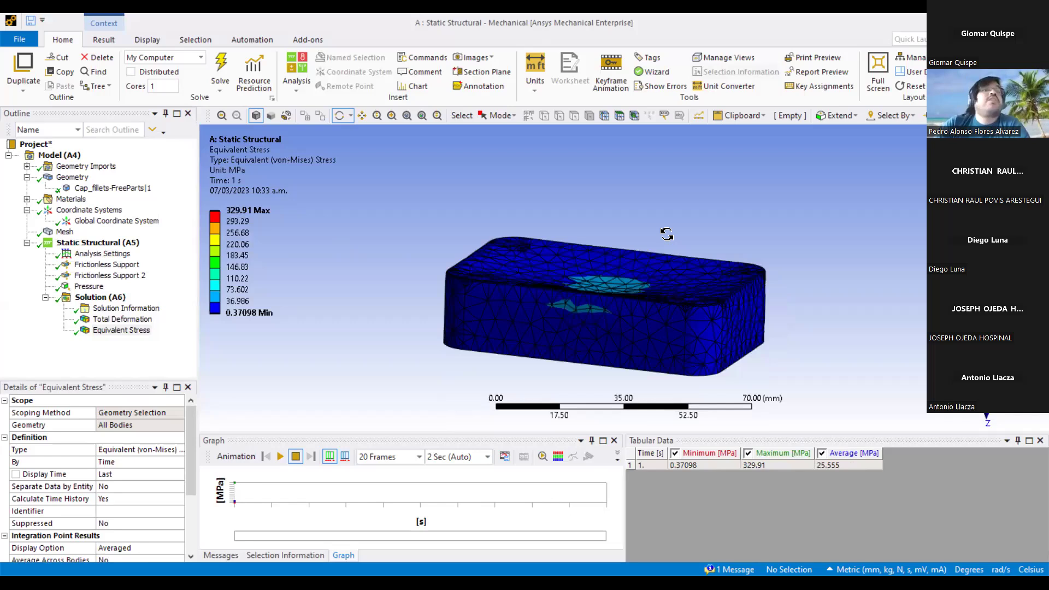
left_click_drag(634, 264, 650, 278)
scroll(645, 279, "up", 5)
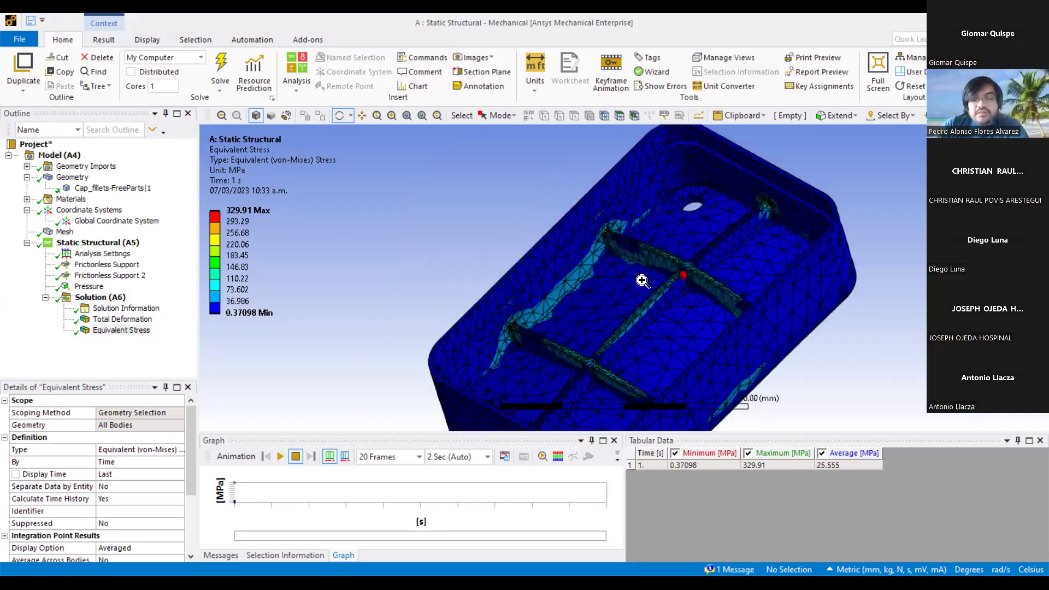
Examine the stress concentration and surrounding mesh up close where a rib end meets the cap's inner surface.
scroll(591, 275, "up", 5)
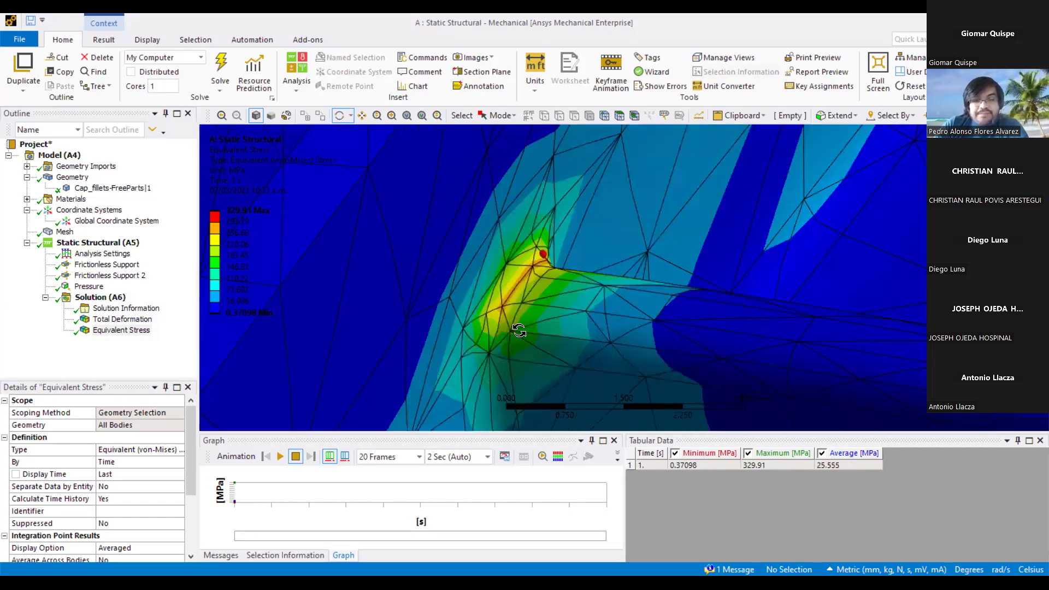
scroll(518, 326, "down", 8)
scroll(596, 358, "up", 5)
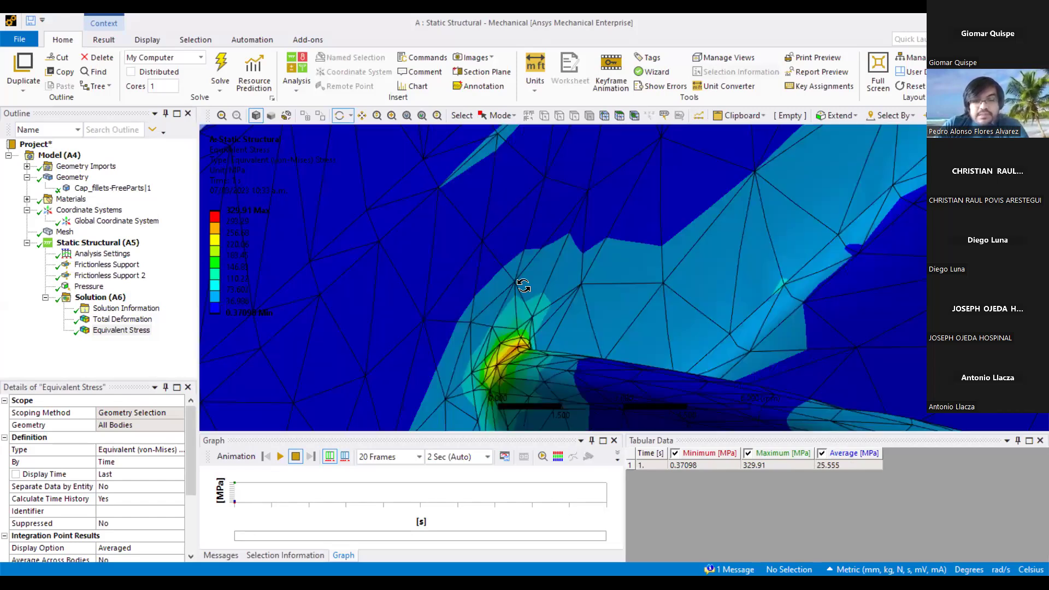
scroll(549, 278, "up", 2)
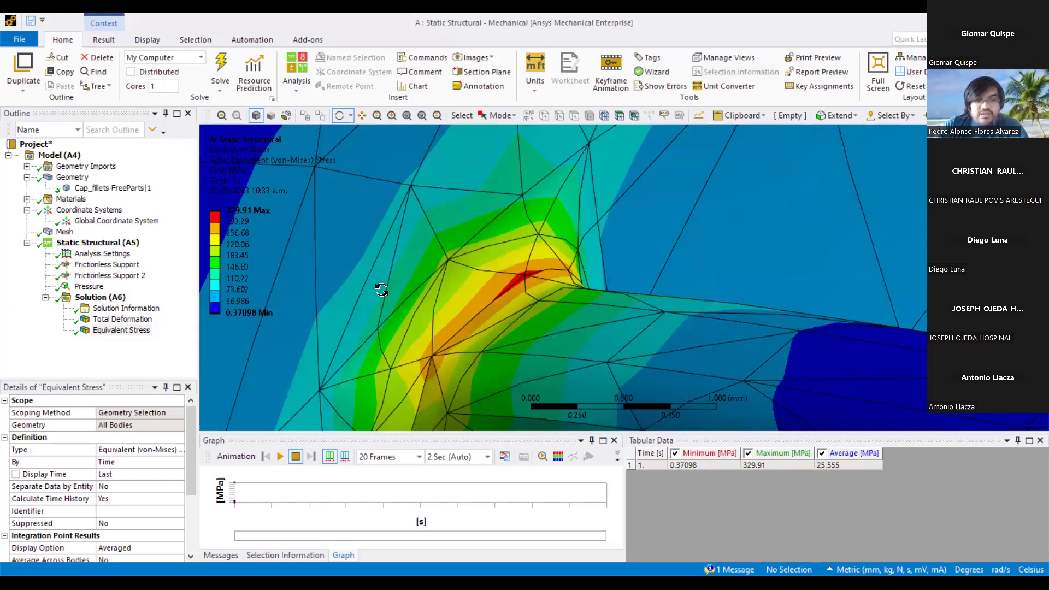
scroll(454, 289, "up", 2)
scroll(571, 273, "up", 2)
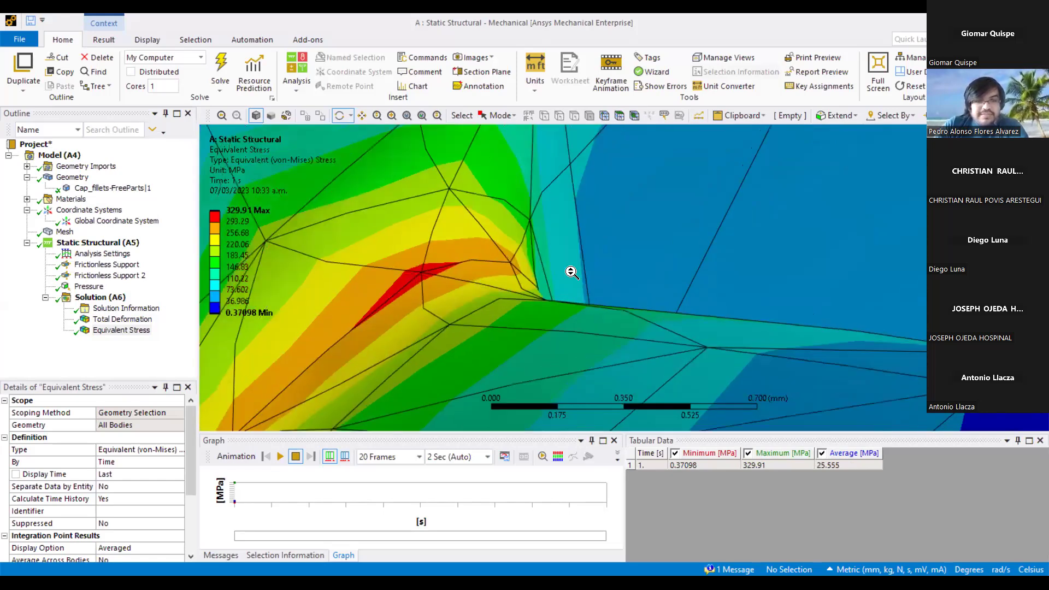
scroll(713, 256, "down", 2)
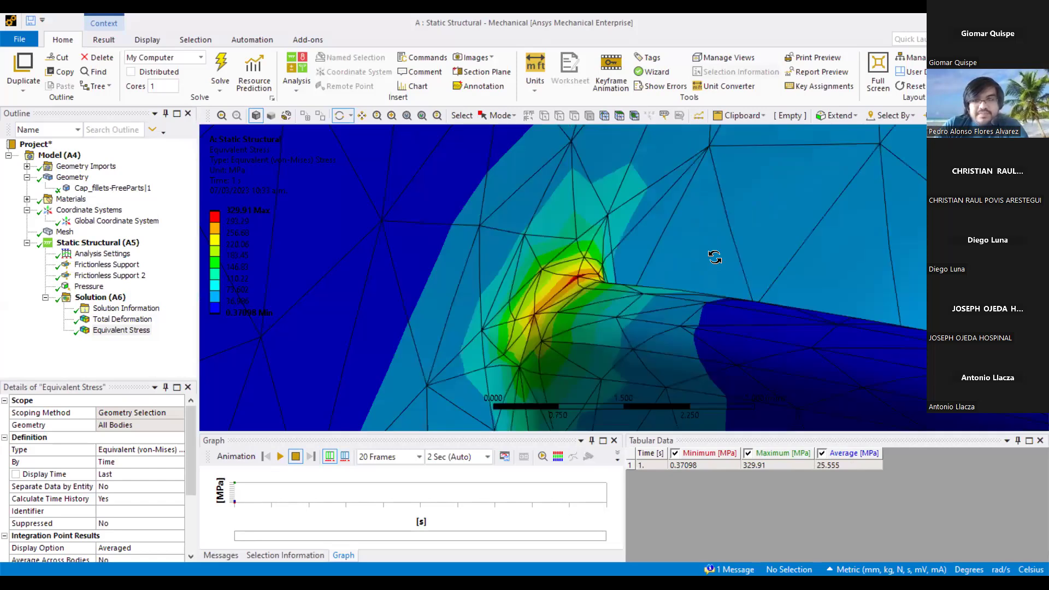
scroll(732, 257, "down", 3)
scroll(896, 254, "down", 2)
Examine the von-Mises stress along the ribs and up close at a filleted rib end from the opposite side.
left_click_drag(840, 264, 728, 245)
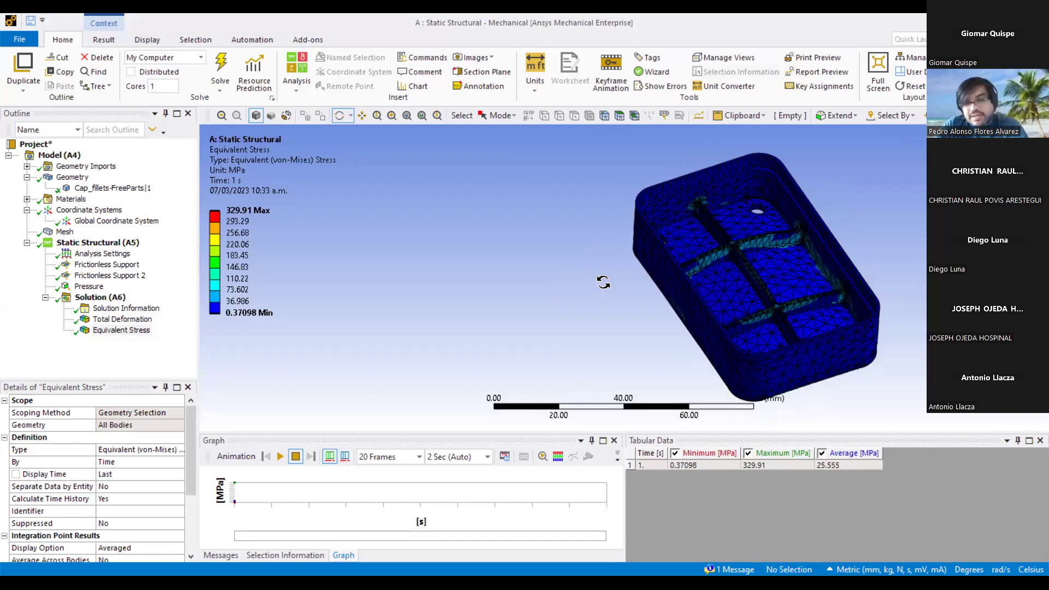
scroll(604, 282, "up", 3)
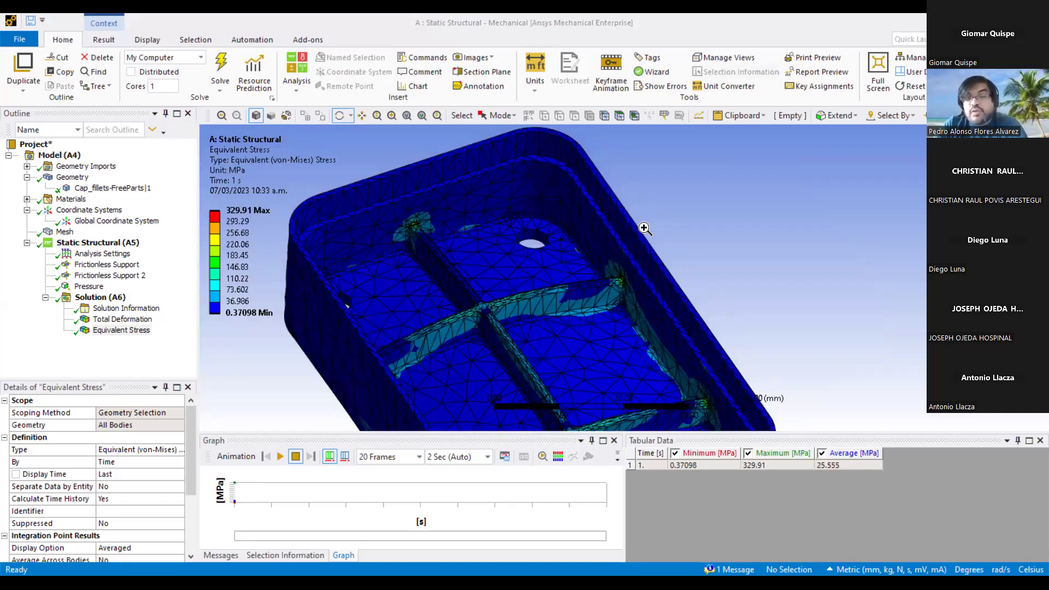
scroll(652, 274, "up", 10)
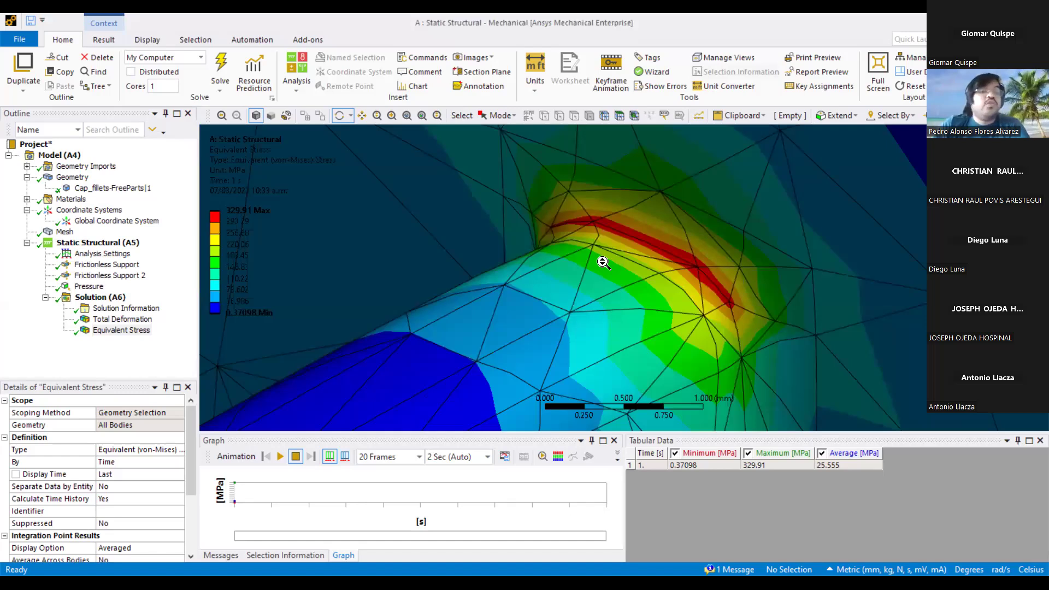
scroll(606, 264, "down", 5)
scroll(627, 265, "down", 6)
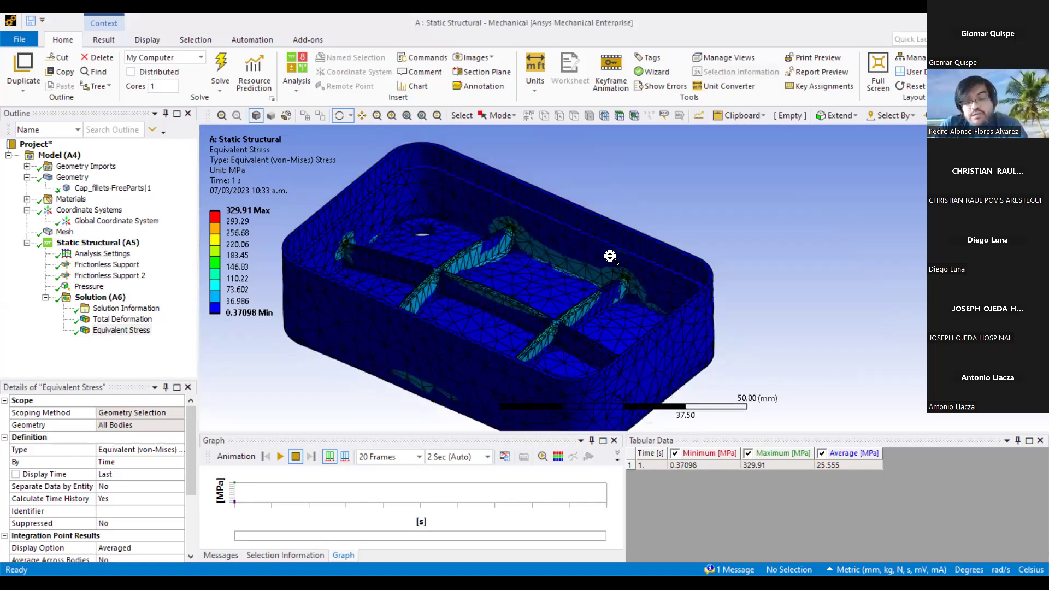
scroll(575, 254, "down", 1)
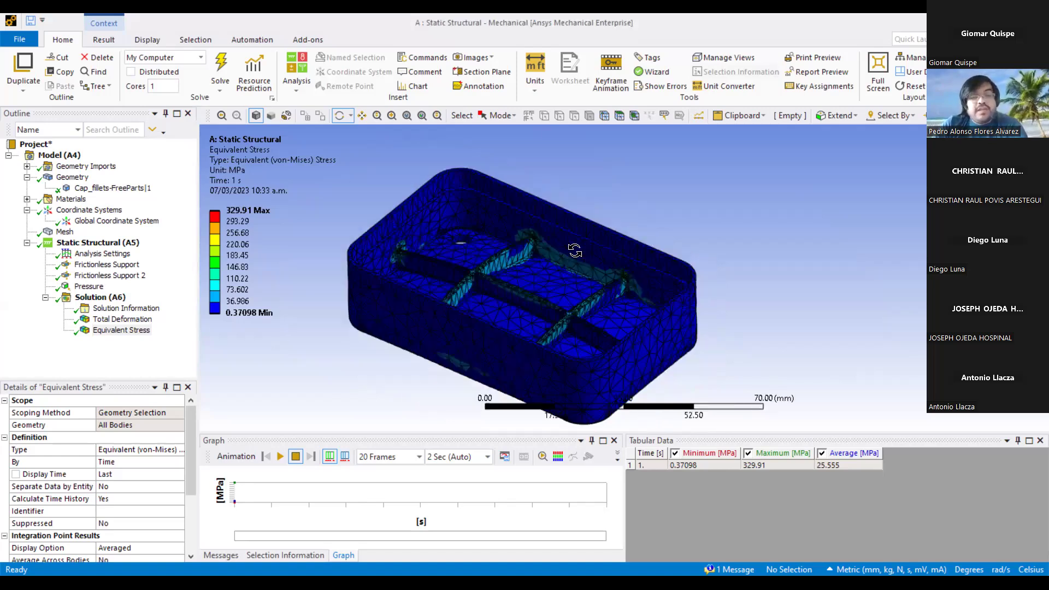
Compare the von-Mises stress on the cap's inner side, flat outer face and long side wall.
left_click_drag(575, 250, 575, 251)
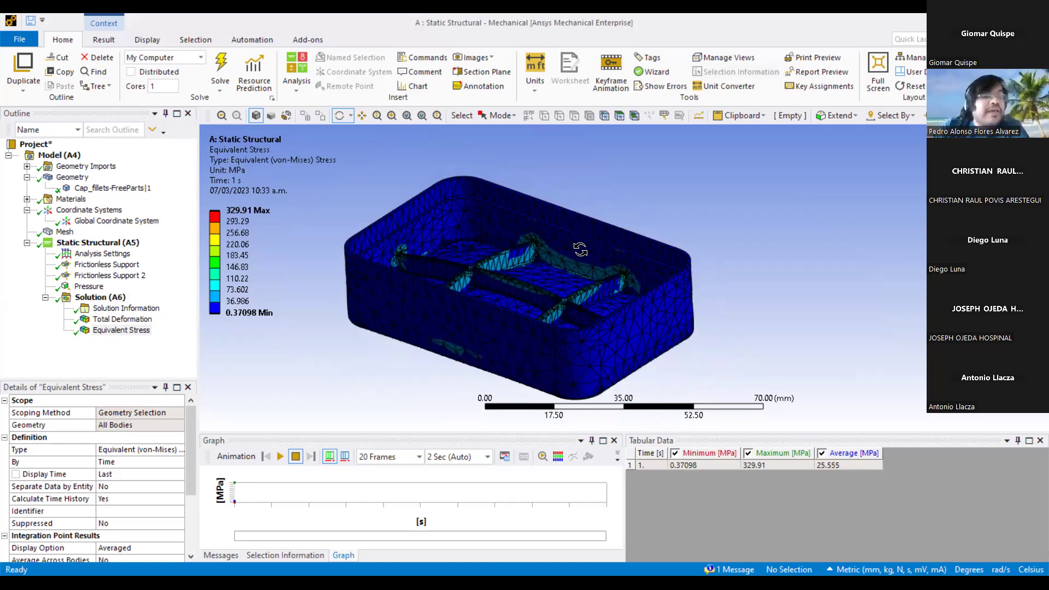
left_click_drag(485, 251, 483, 260)
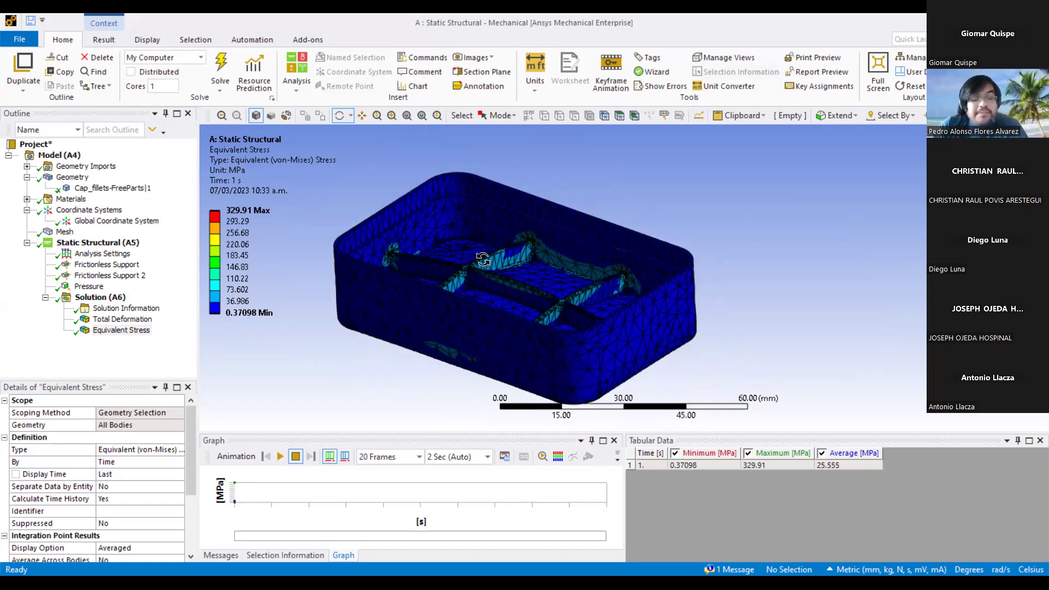
left_click_drag(486, 213, 507, 323)
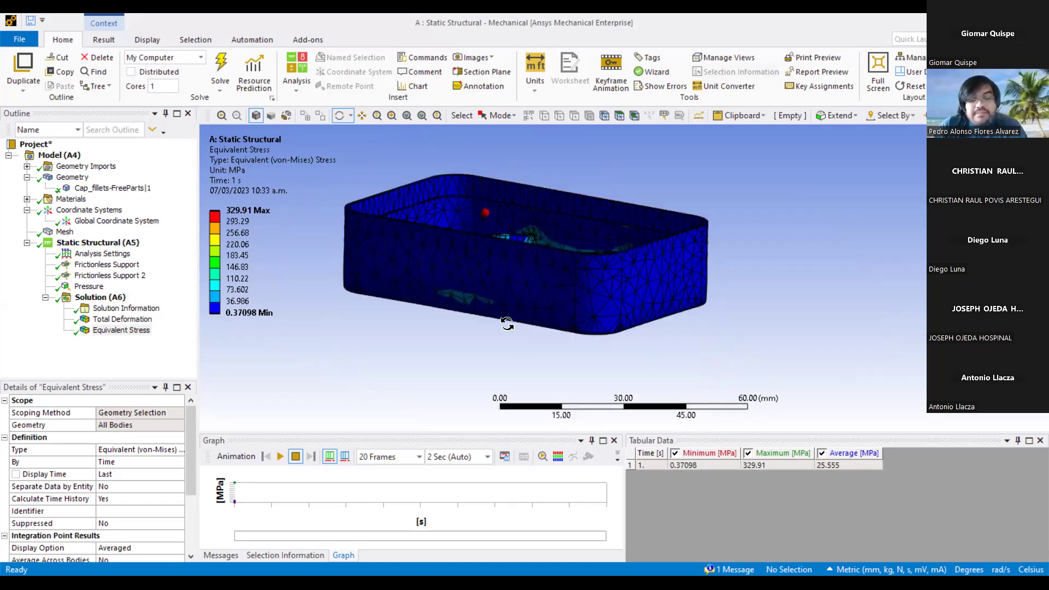
middle_click_drag(558, 206, 581, 298)
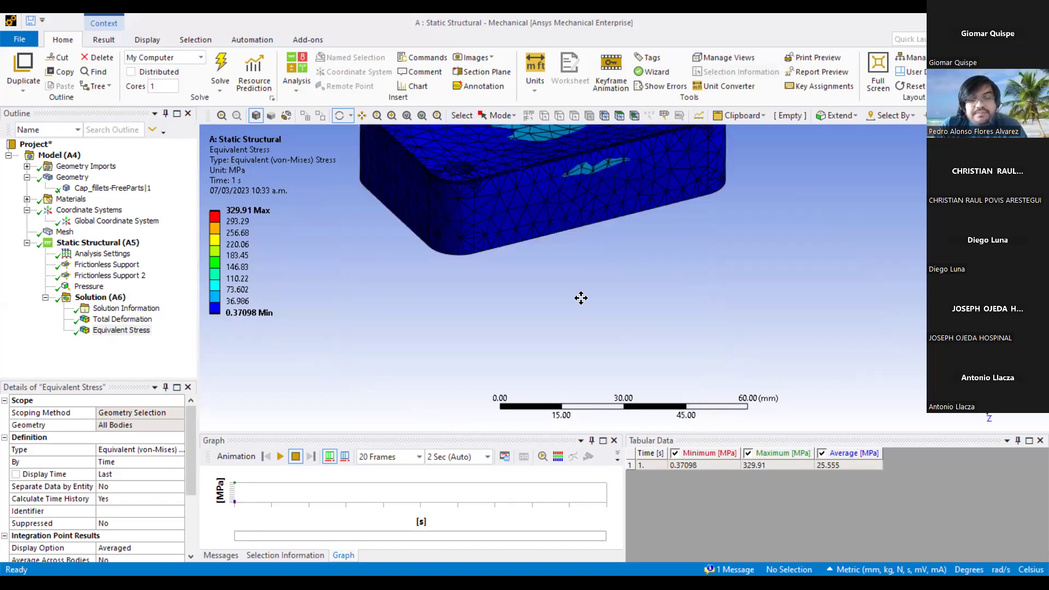
left_click(638, 247)
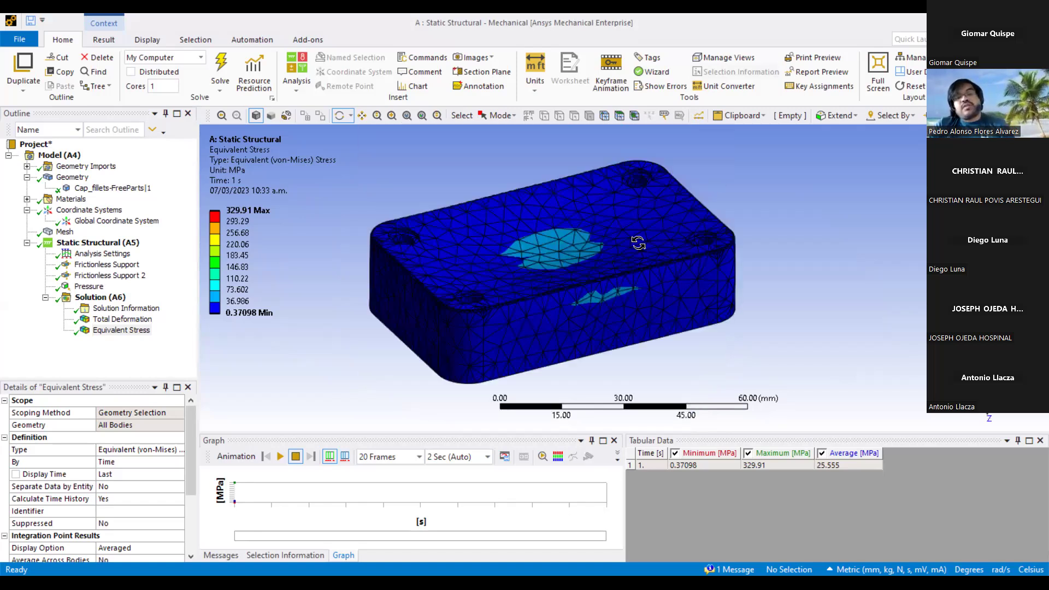
left_click_drag(628, 240, 629, 251)
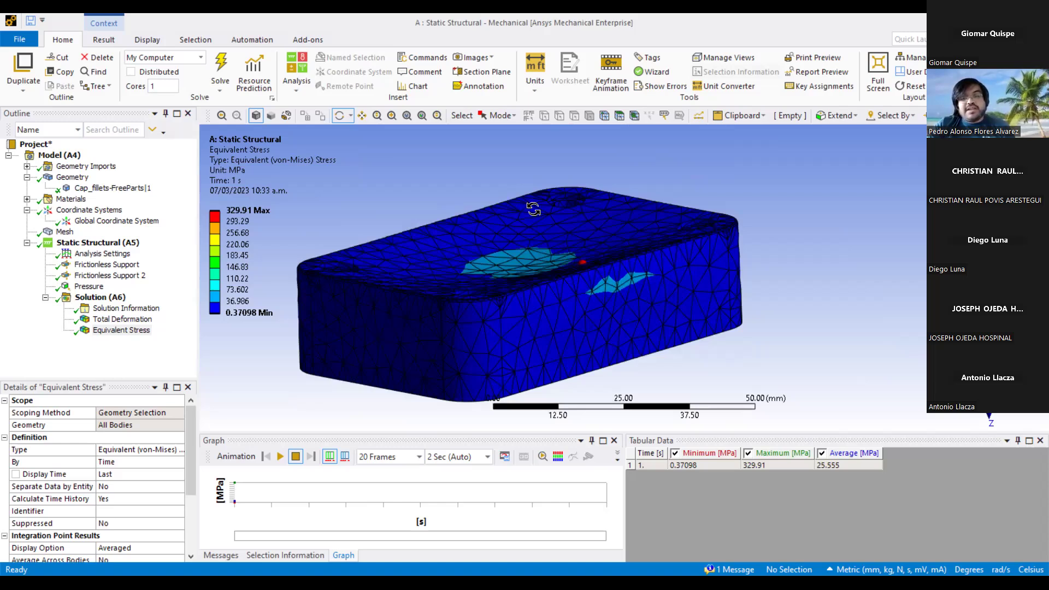
left_click(566, 200)
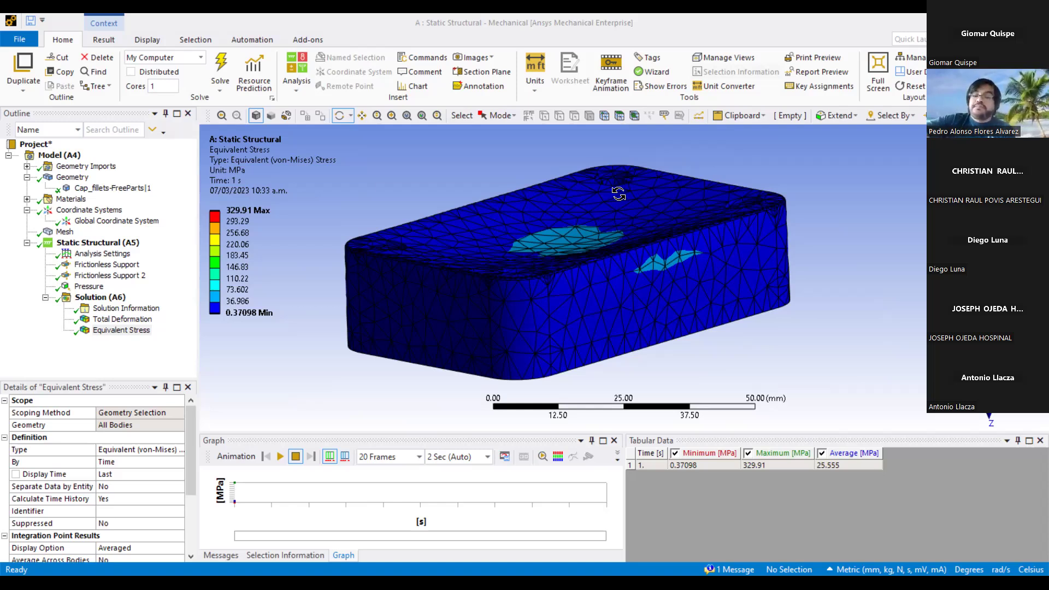
left_click_drag(548, 240, 551, 236)
scroll(551, 236, "up", 3)
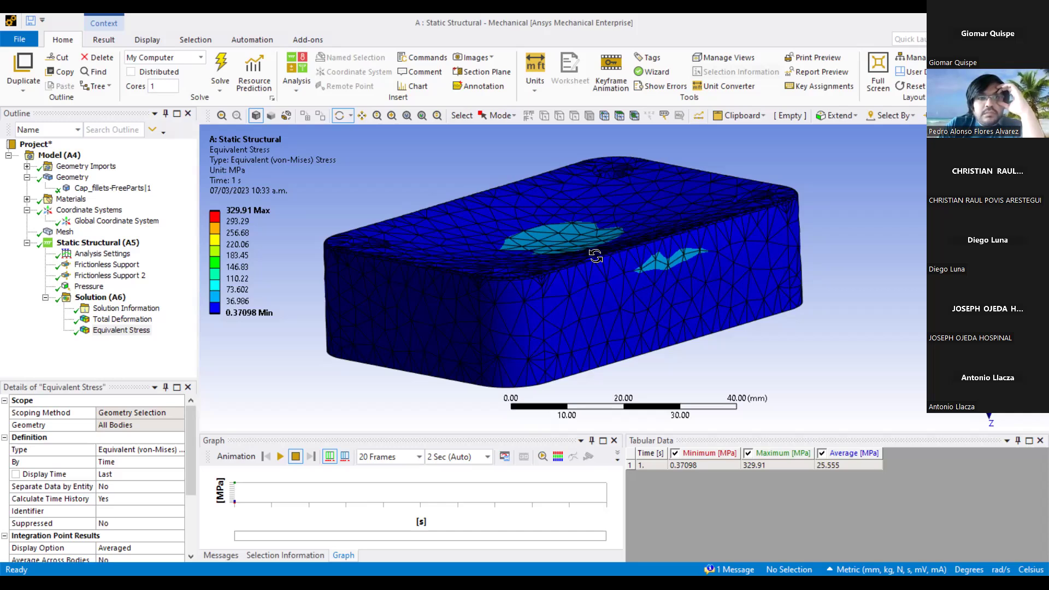
Show the Total Deformation result again and examine its contours on the cap's outer face and side walls.
left_click(127, 319)
left_click_drag(561, 234, 578, 248)
scroll(580, 249, "down", 4)
scroll(581, 247, "up", 2)
scroll(583, 240, "up", 3)
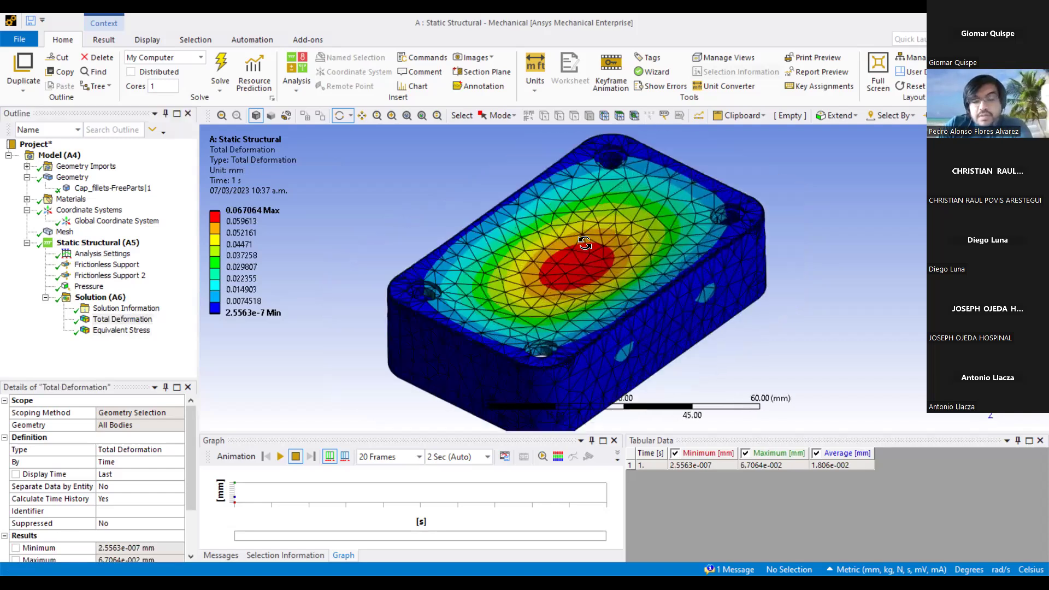
left_click_drag(596, 303, 658, 280)
scroll(595, 312, "down", 3)
scroll(616, 297, "up", 3)
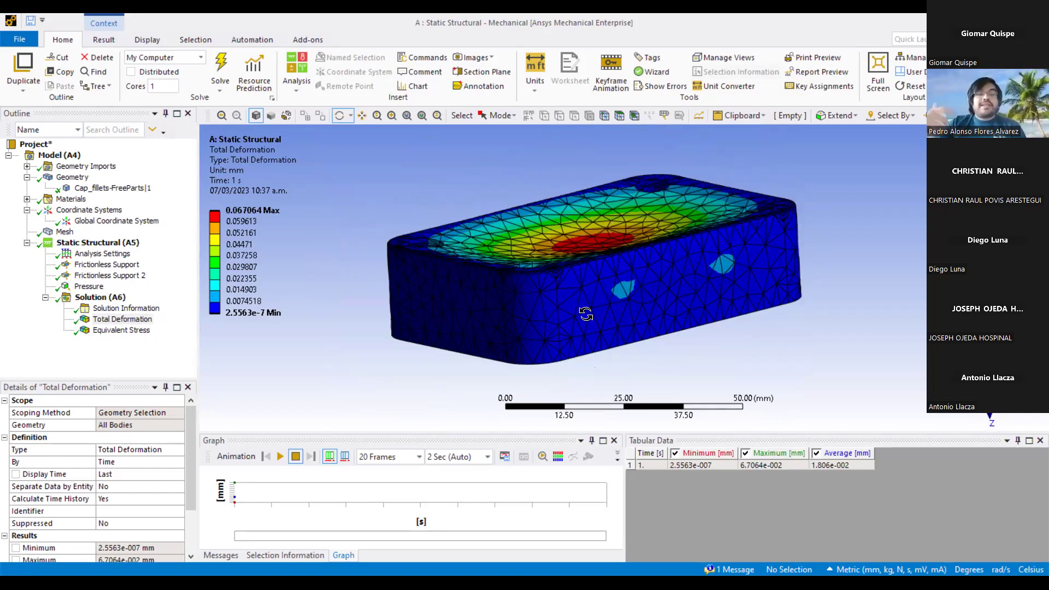
left_click_drag(596, 246, 586, 219)
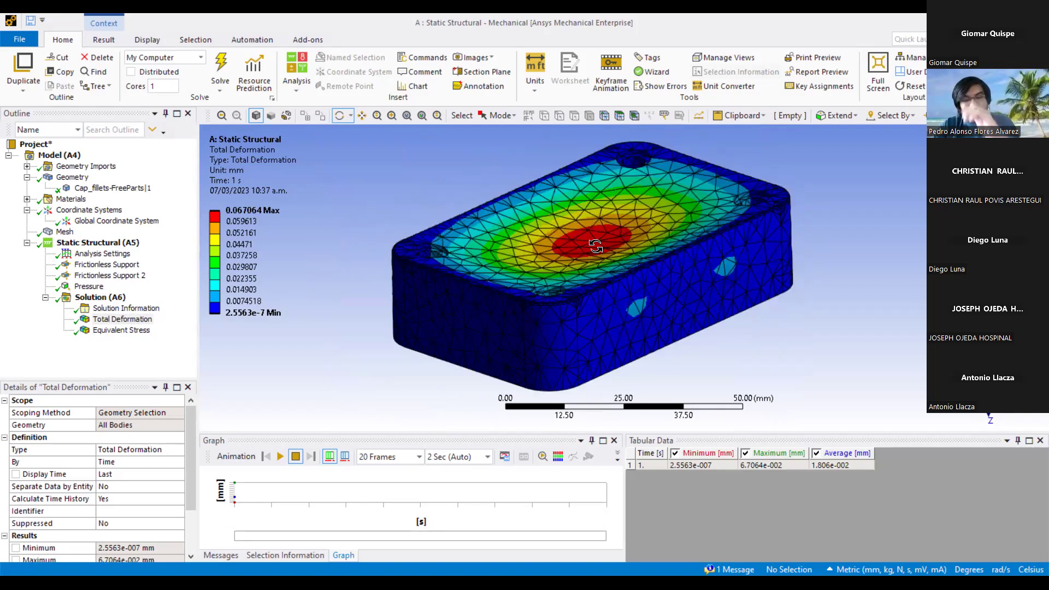
scroll(587, 219, "up", 1)
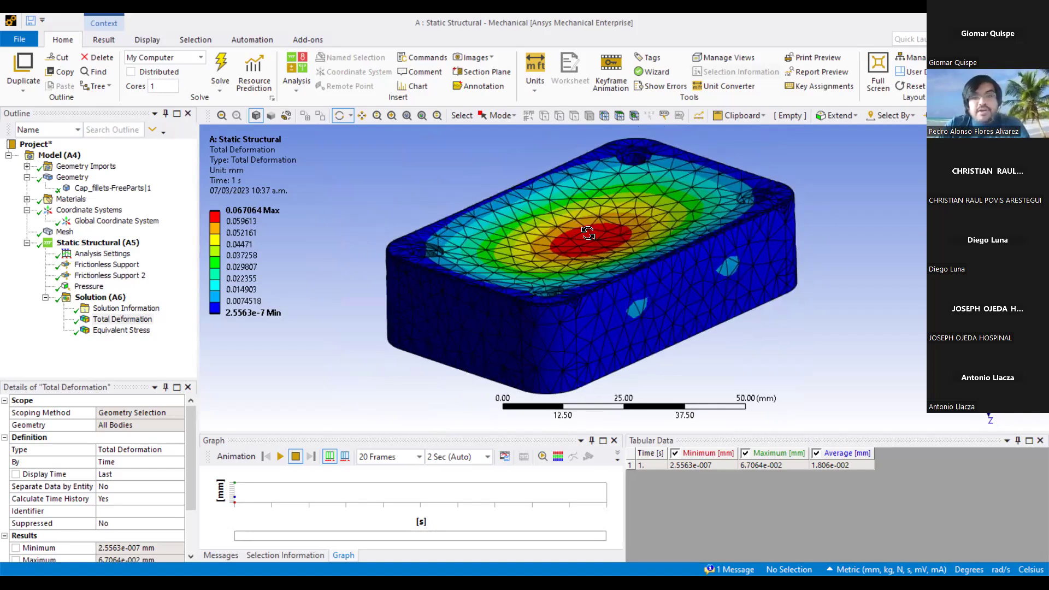
View the Solution's details and return to the Total Deformation result.
left_click(105, 298)
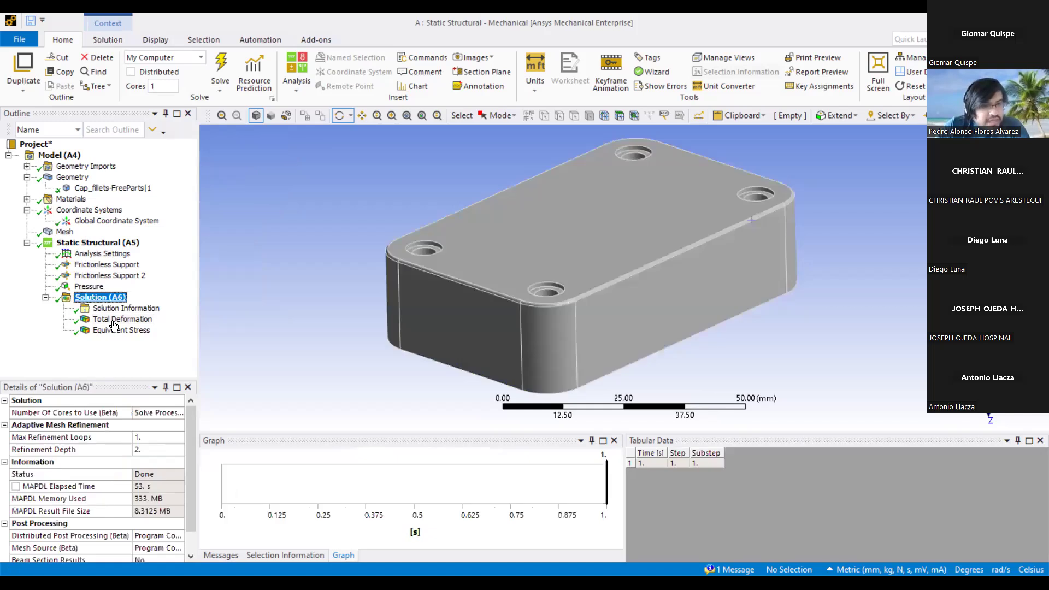
left_click(134, 323)
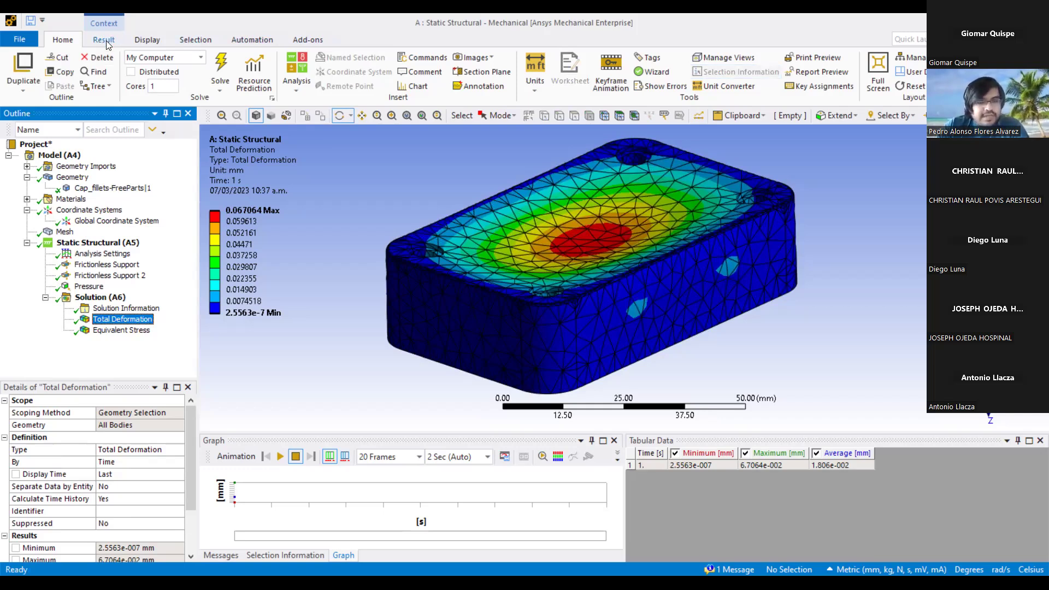
Display the Total Deformation result with No WireFrame and inspect its contour bands on the cap's outer face and side walls.
left_click(106, 40)
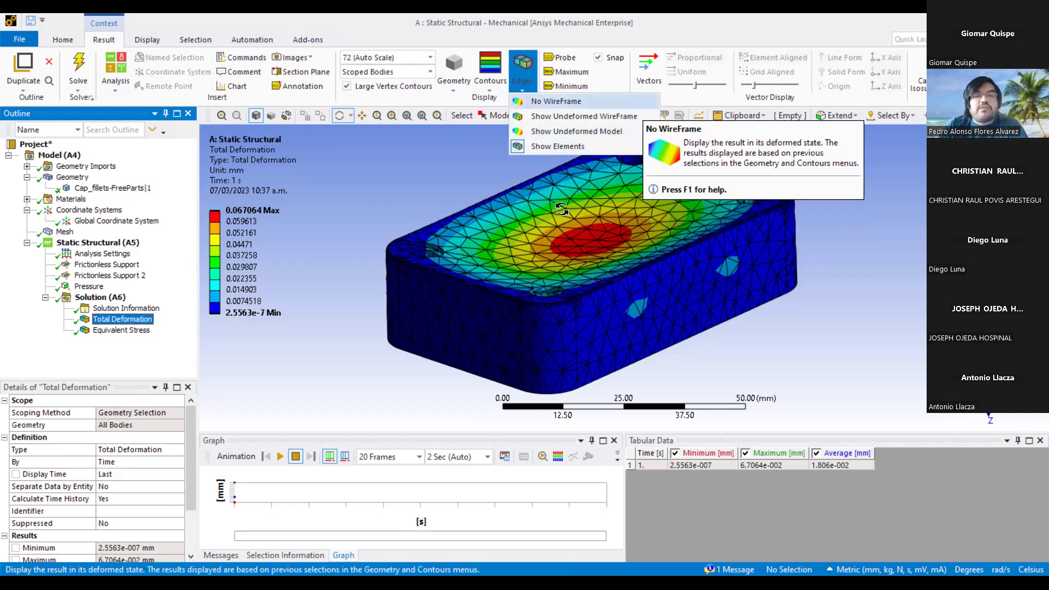
left_click(585, 246)
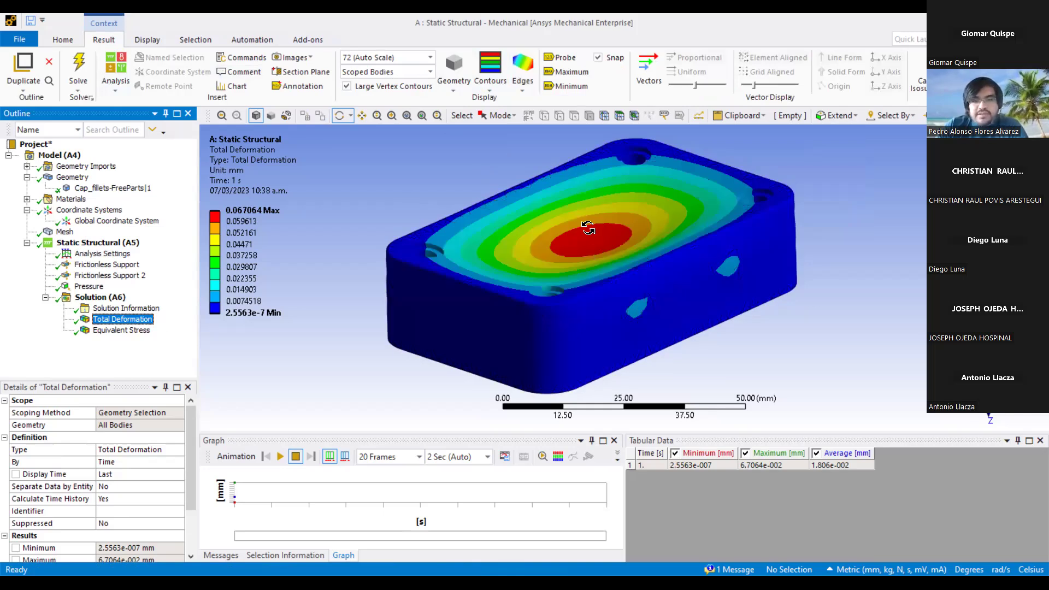
left_click_drag(588, 225, 589, 240)
left_click_drag(674, 281, 685, 287)
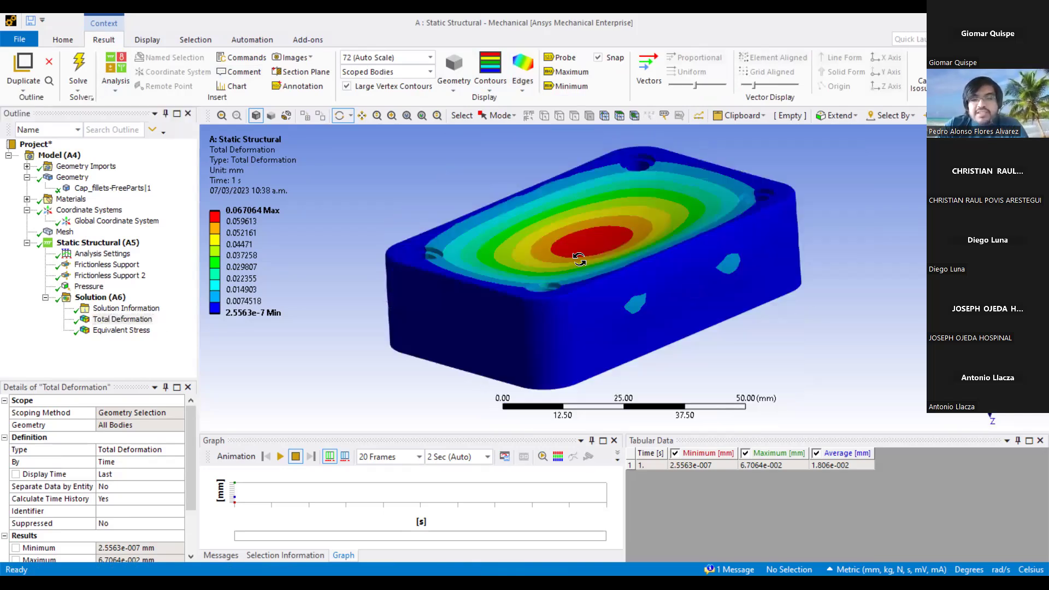
left_click_drag(580, 257, 583, 259)
scroll(654, 261, "up", 3)
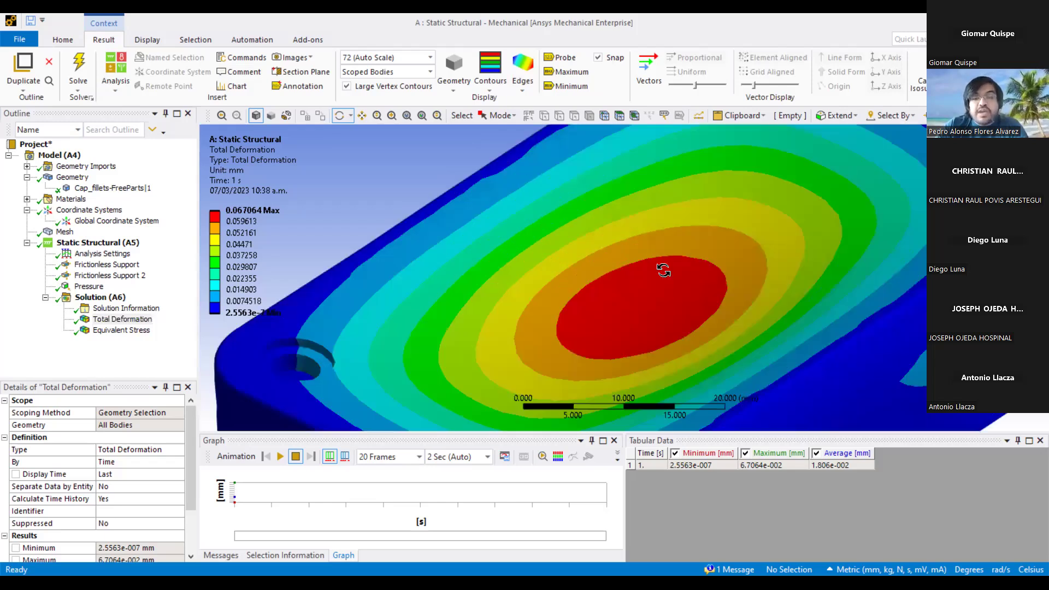
scroll(663, 272, "down", 1)
scroll(687, 250, "down", 1)
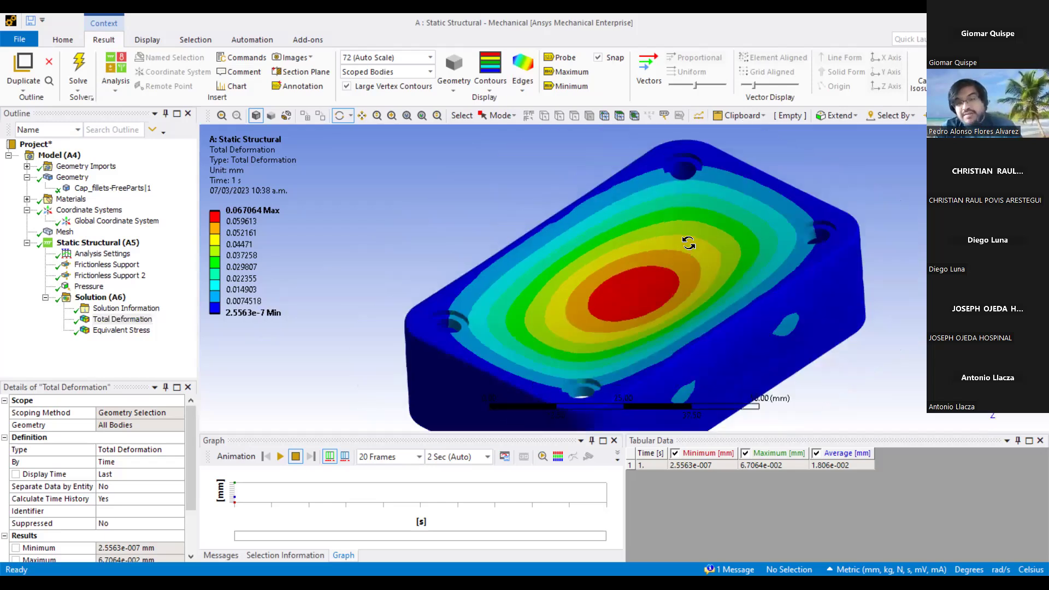
left_click_drag(686, 250, 629, 264)
scroll(619, 259, "down", 1)
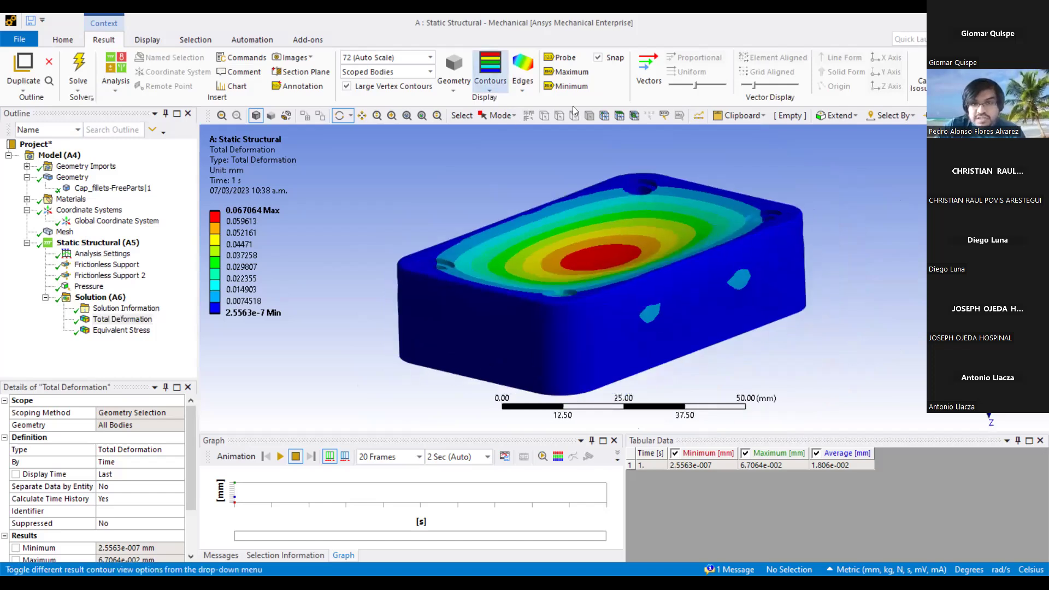
Switch the Total Deformation result to Smooth Contours and view the cap's outer face.
left_click(490, 73)
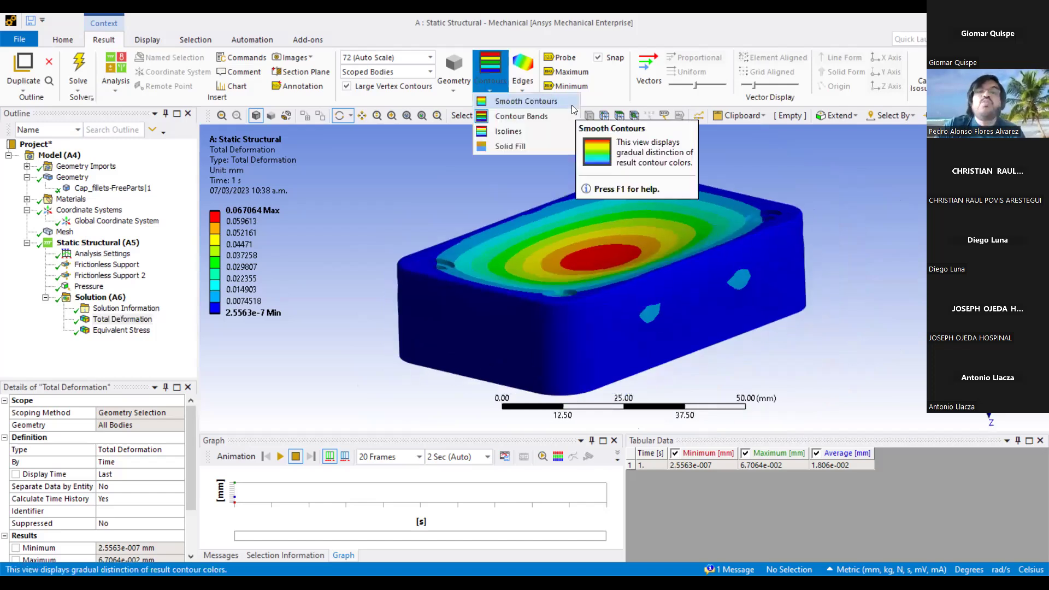
left_click(571, 102)
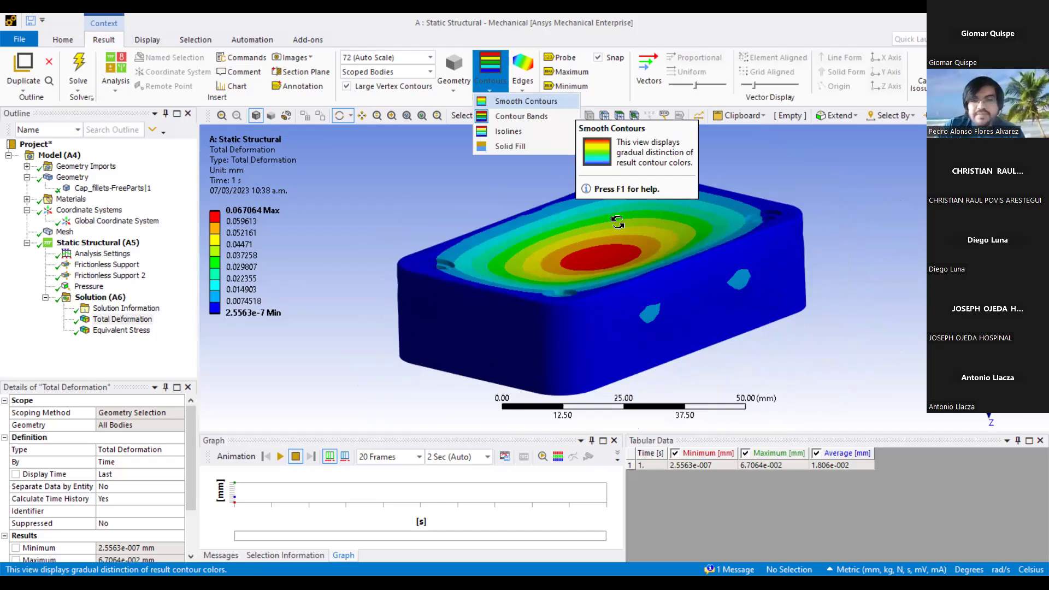
left_click_drag(616, 224, 527, 225)
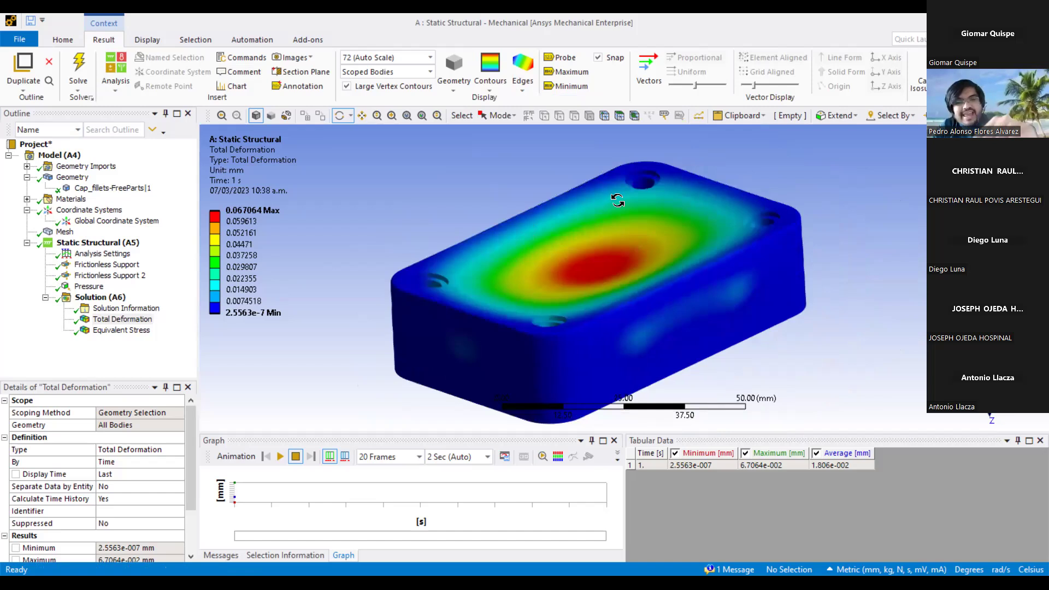
left_click_drag(611, 241, 592, 210)
Examine the smooth deformation contours up close on a rib and across the cap's ribbed inner side.
right_click_drag(543, 183, 677, 244)
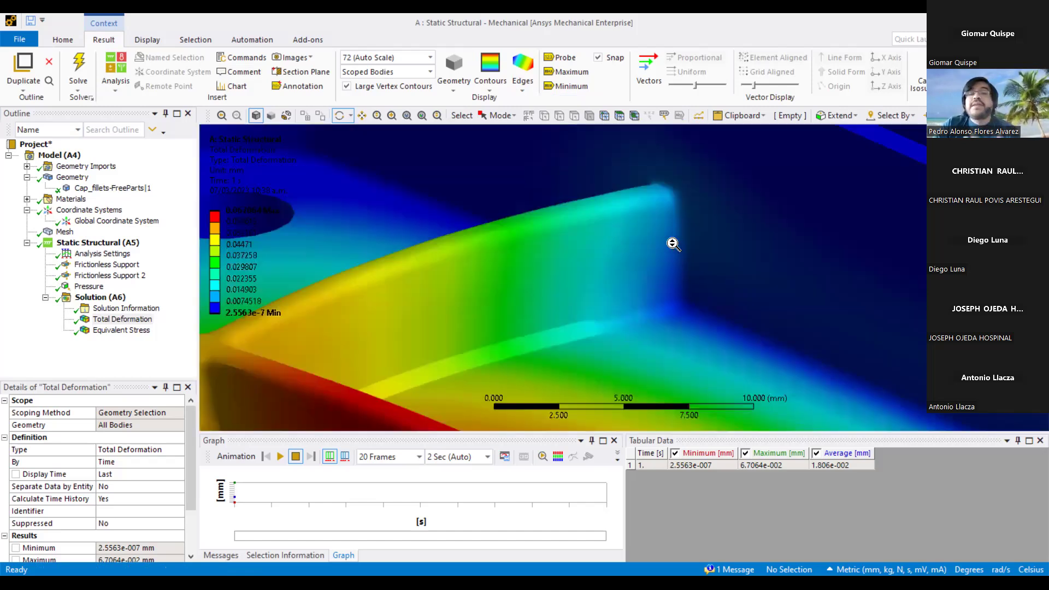
scroll(677, 271, "down", 3)
scroll(681, 261, "down", 1)
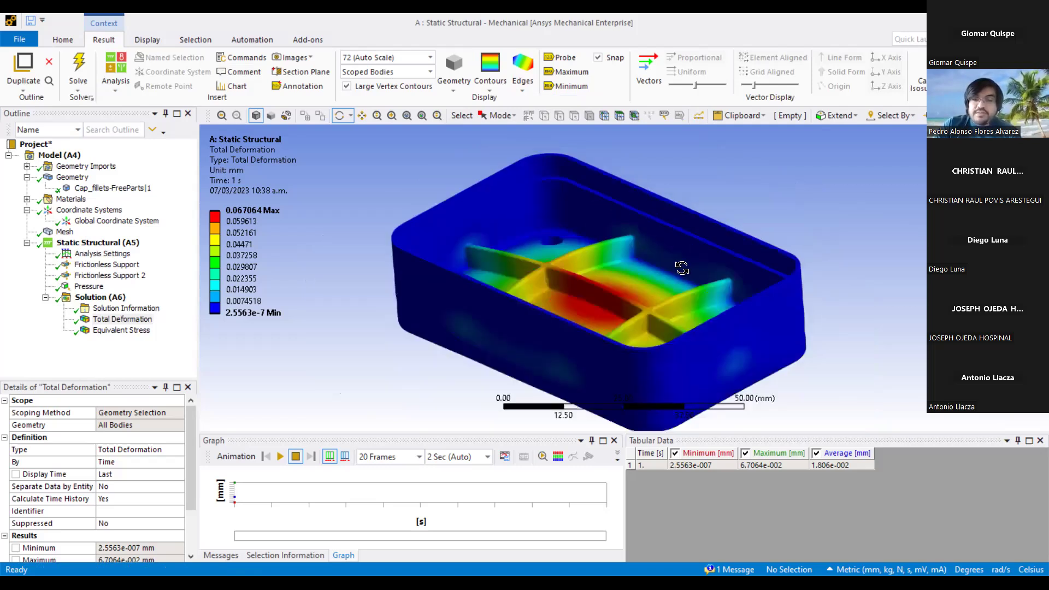
scroll(683, 271, "down", 1)
middle_click_drag(683, 275, 643, 260)
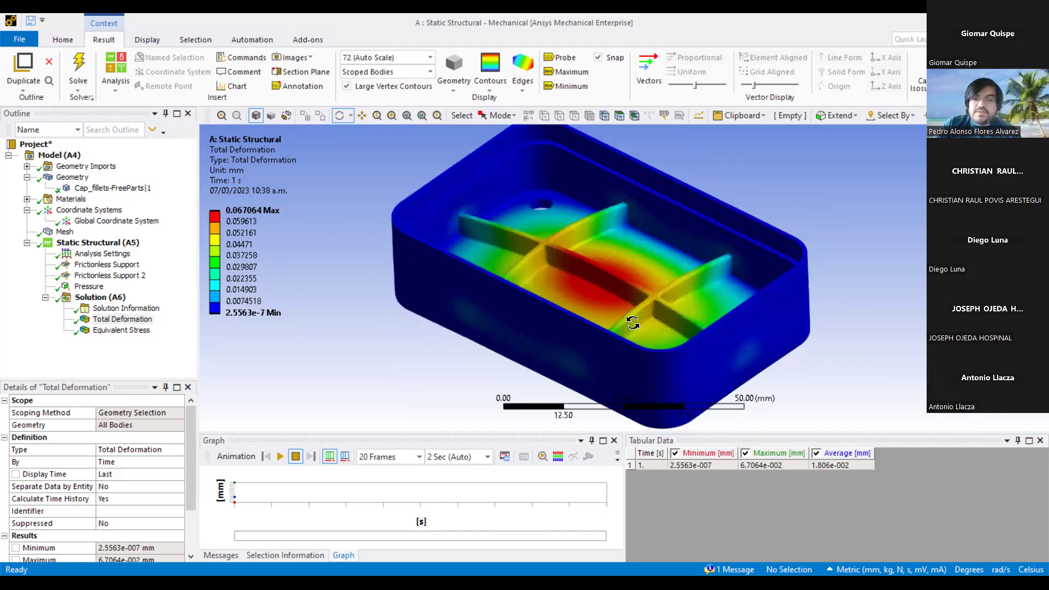
middle_click_drag(616, 294, 600, 265)
middle_click_drag(598, 311, 603, 304)
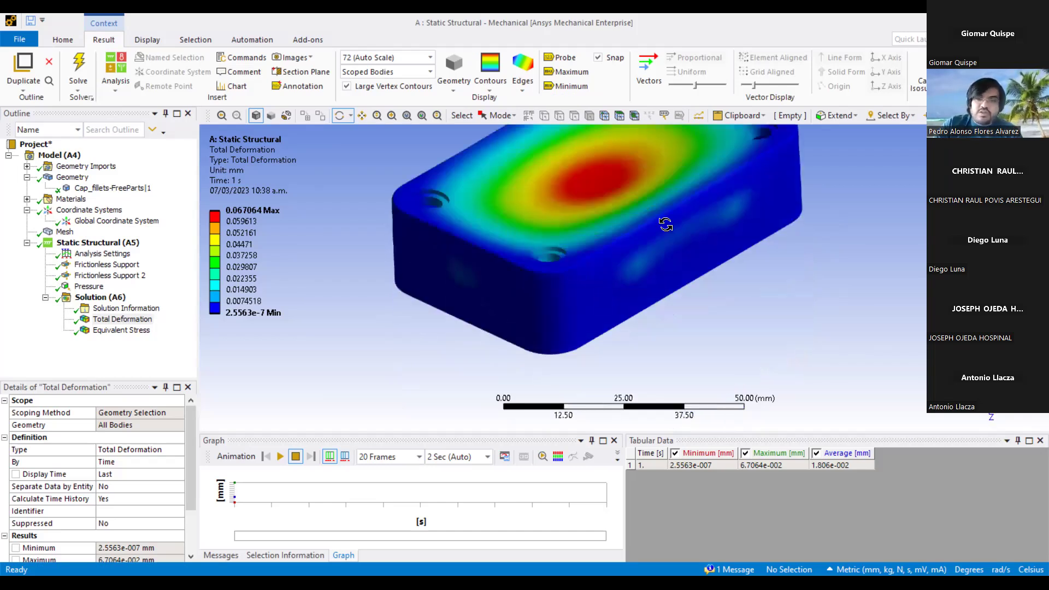
Compare the smooth deformation contours on the cap's outer face and side walls with those on the inner side.
scroll(667, 228, "up", 1)
middle_click_drag(667, 227, 714, 242)
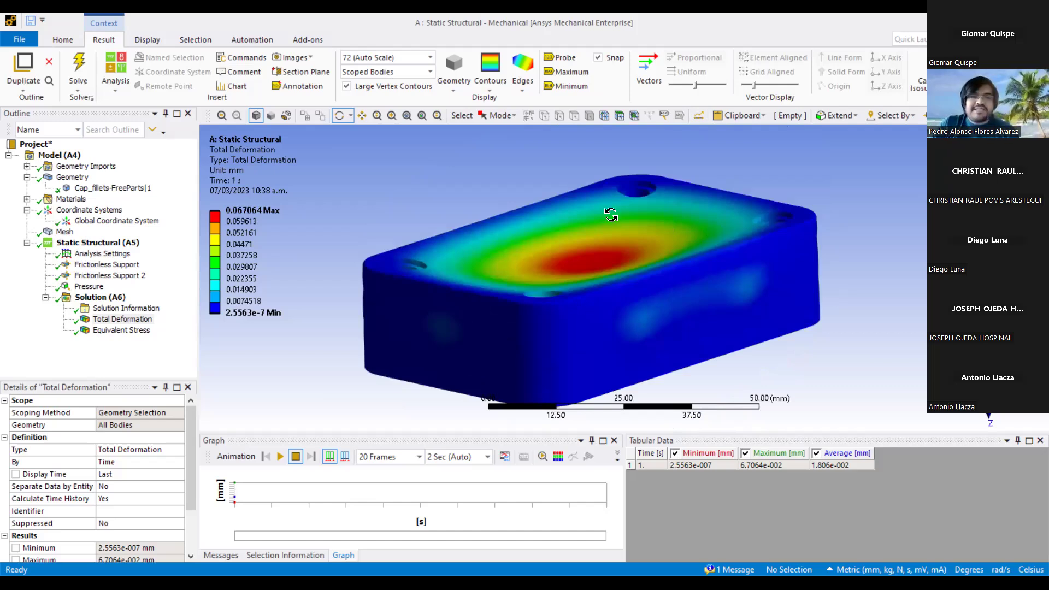
middle_click_drag(618, 222, 672, 271)
scroll(655, 272, "down", 3)
middle_click_drag(553, 243, 627, 333)
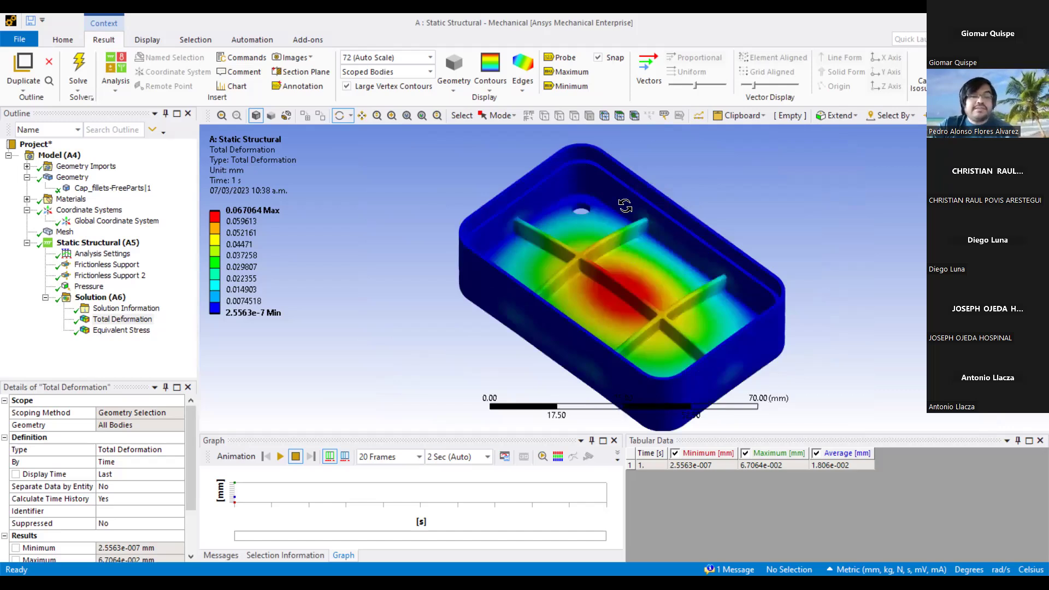
Show the Equivalent Stress result and examine the von-Mises stress concentration at a filleted rib end.
left_click(121, 331)
middle_click_drag(594, 327, 672, 297)
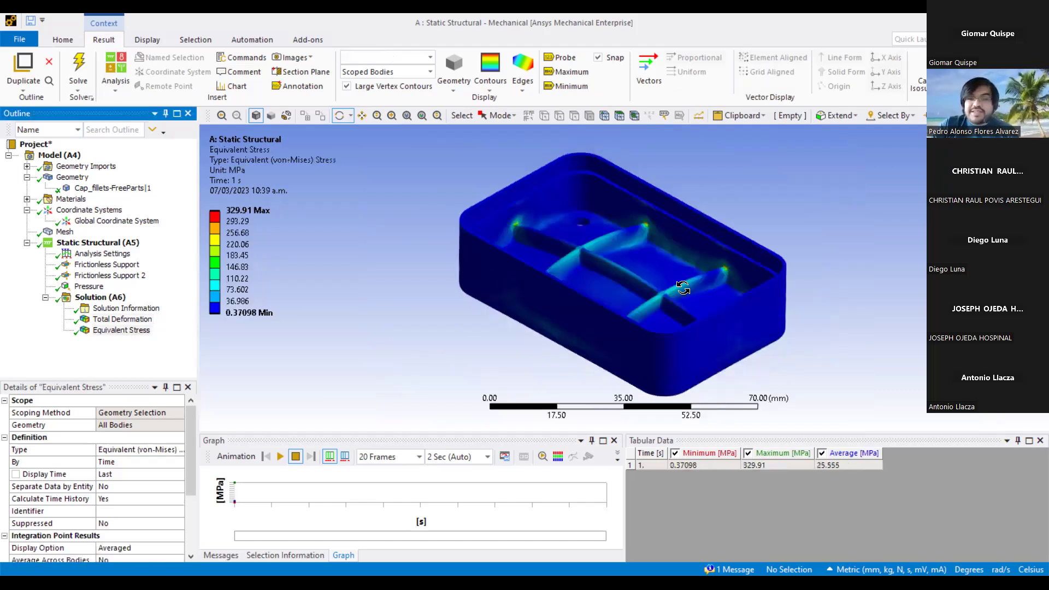
right_click_drag(702, 285, 765, 247)
right_click_drag(503, 317, 578, 260)
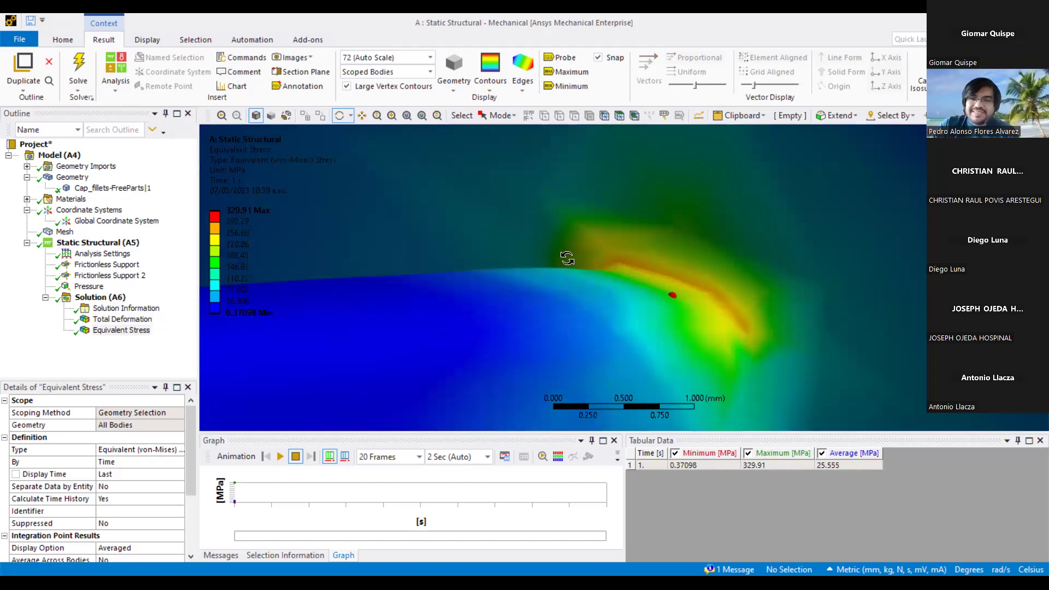
middle_click_drag(568, 258, 567, 258)
scroll(567, 258, "down", 5)
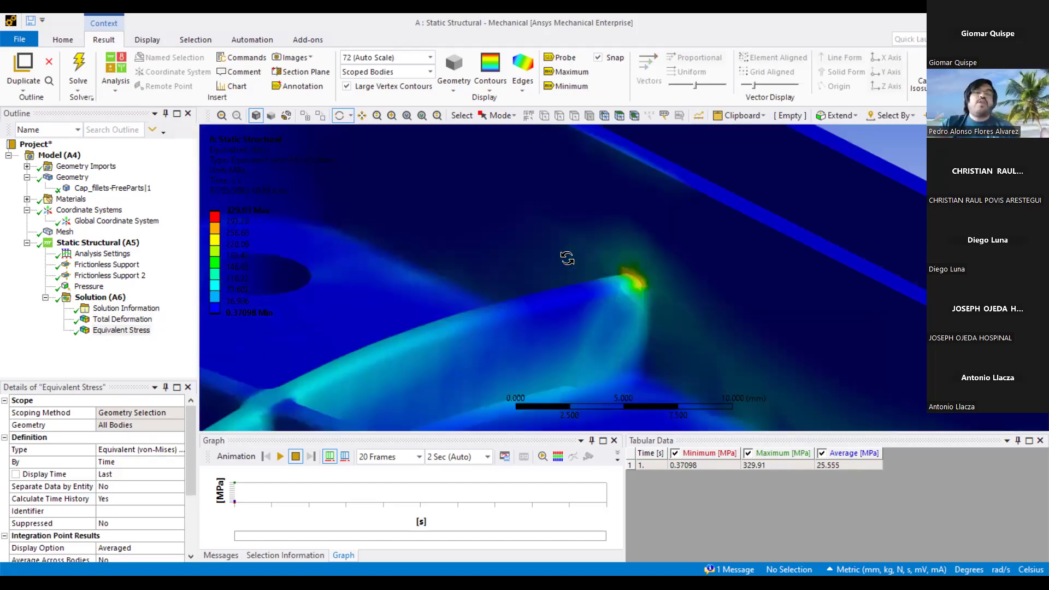
scroll(579, 243, "down", 2)
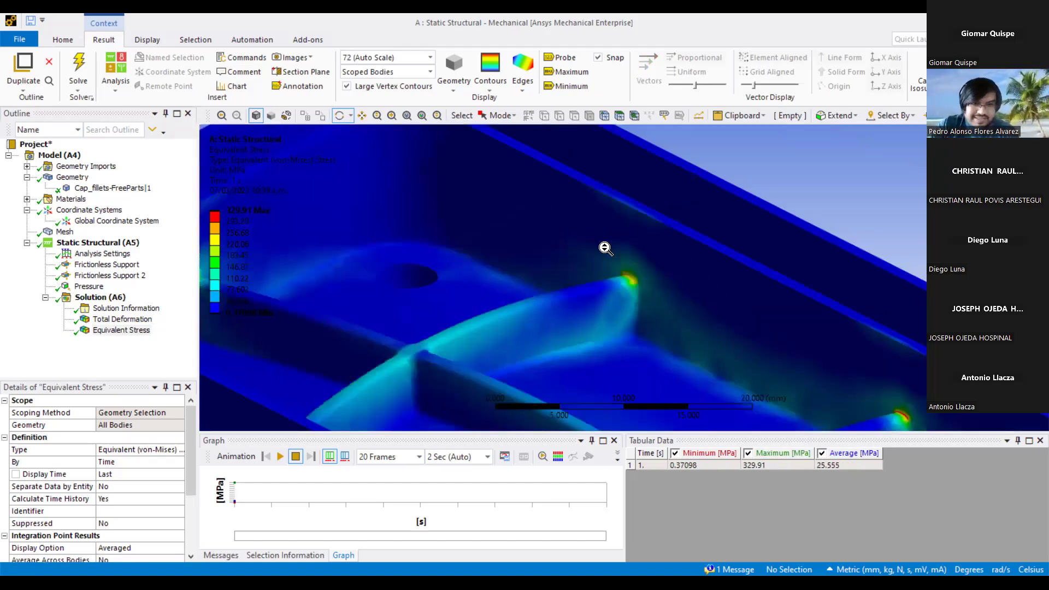
scroll(663, 220, "down", 3)
scroll(663, 215, "down", 4)
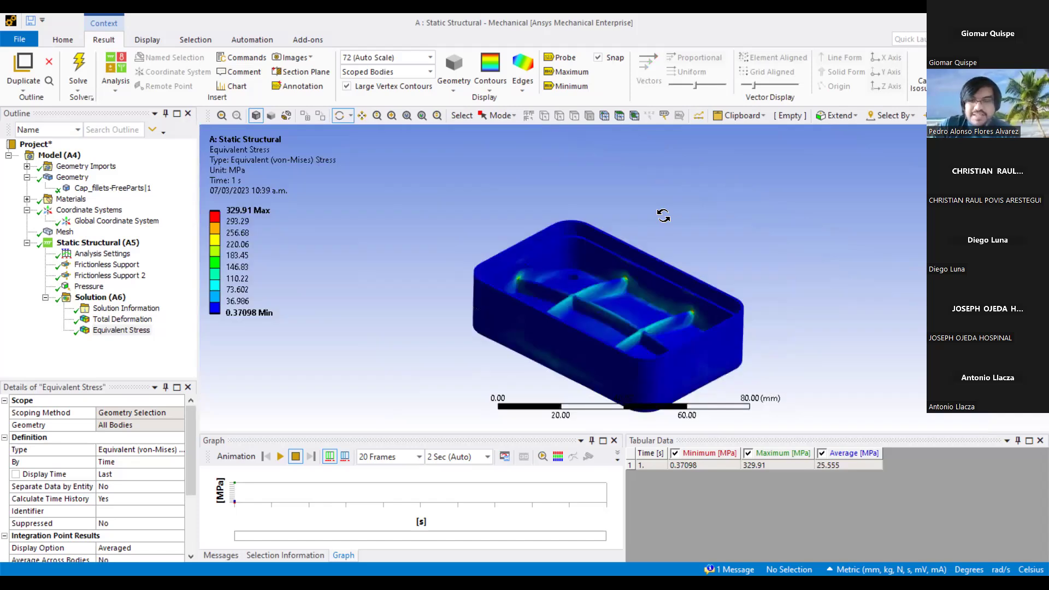
Examine the von-Mises stress on the cap's outer face and long side wall with smooth contours.
left_click(492, 191)
left_click_drag(573, 257, 600, 245)
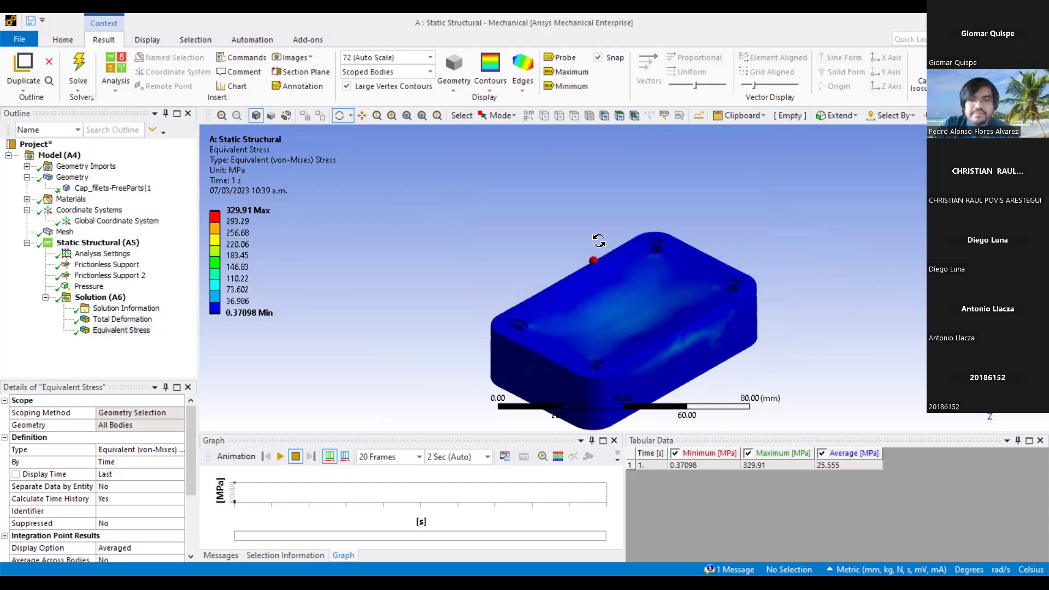
left_click(599, 241)
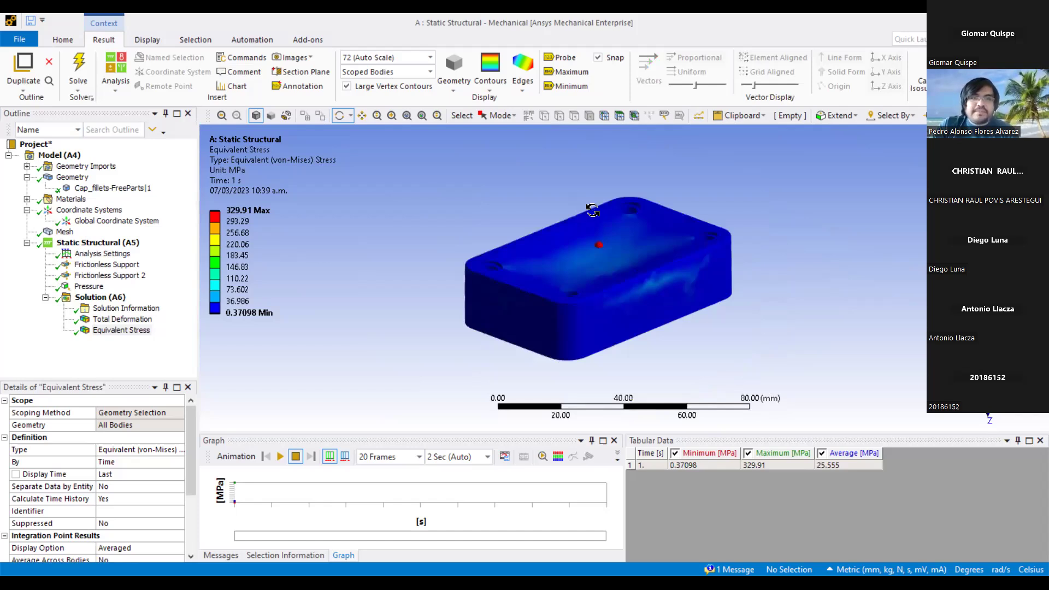
scroll(587, 196, "up", 2)
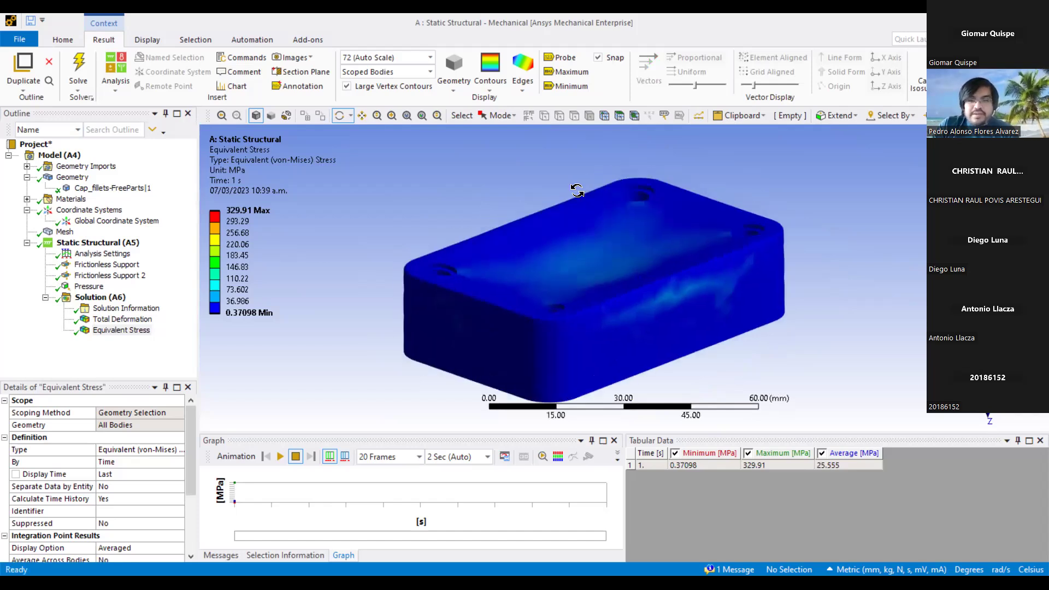
left_click_drag(472, 199, 473, 202)
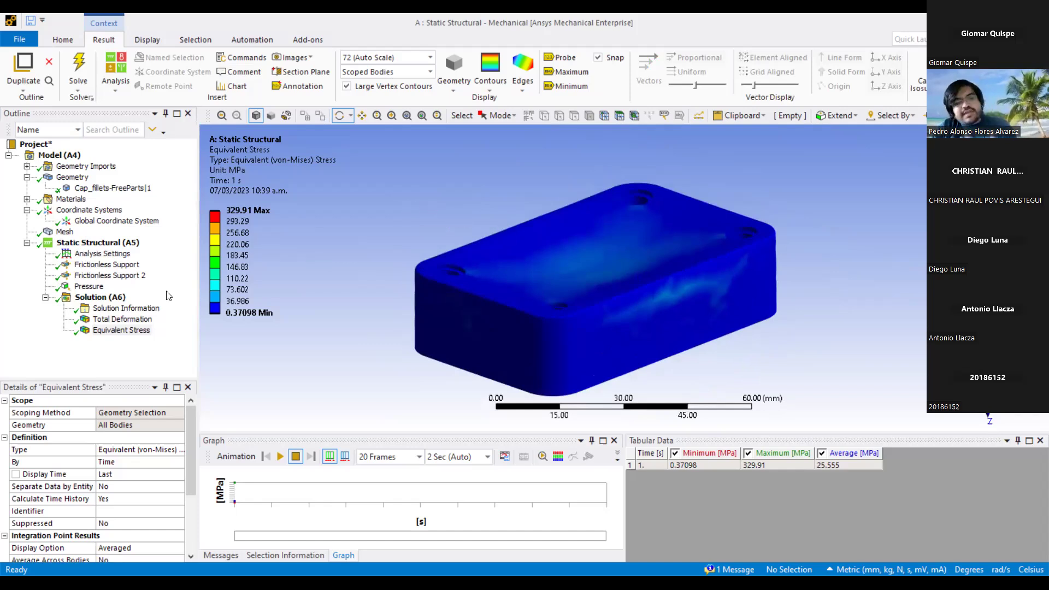
Show the cap's mesh, select its Element Size setting and view the elements along the long side wall.
left_click(67, 231)
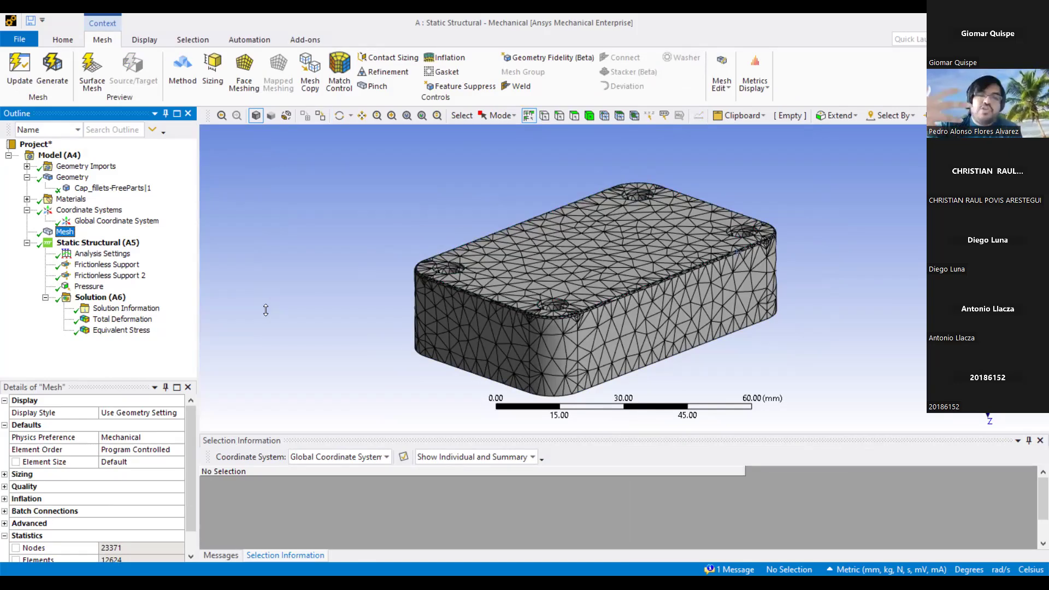
left_click(64, 466)
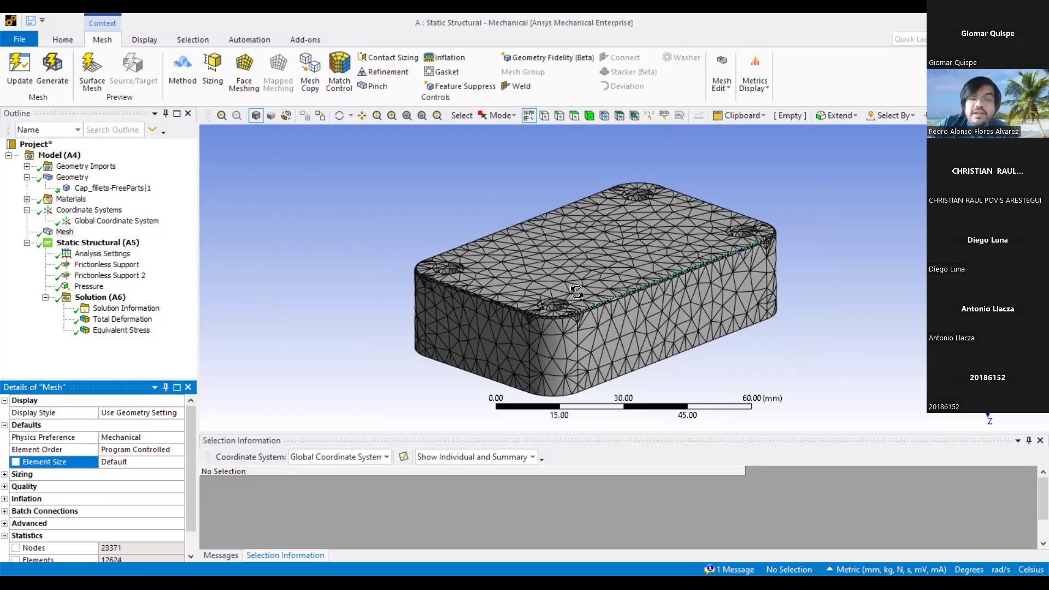
left_click_drag(737, 273, 649, 263)
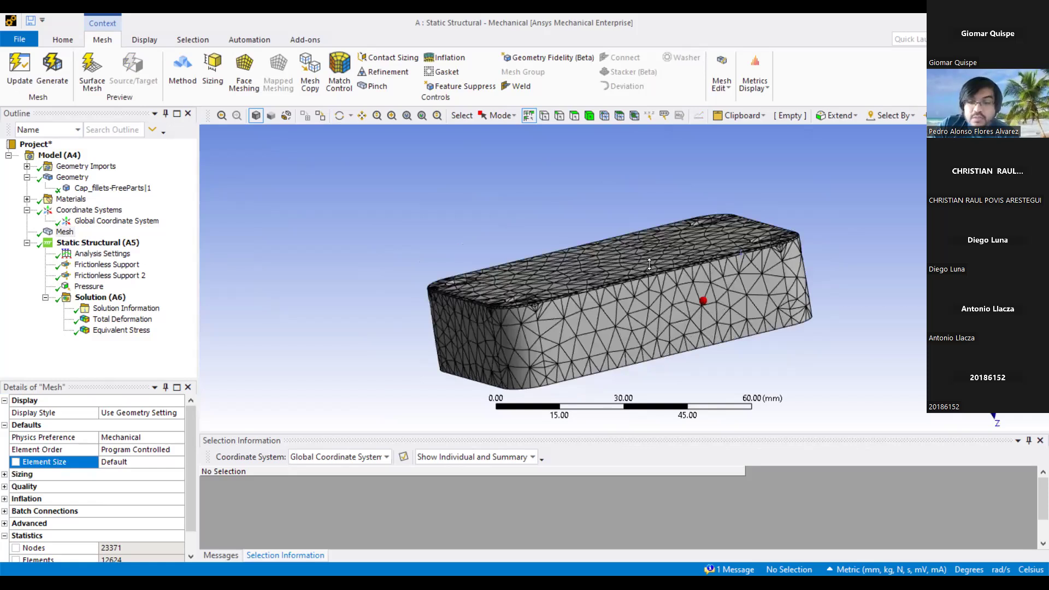
middle_click_drag(667, 255, 624, 322)
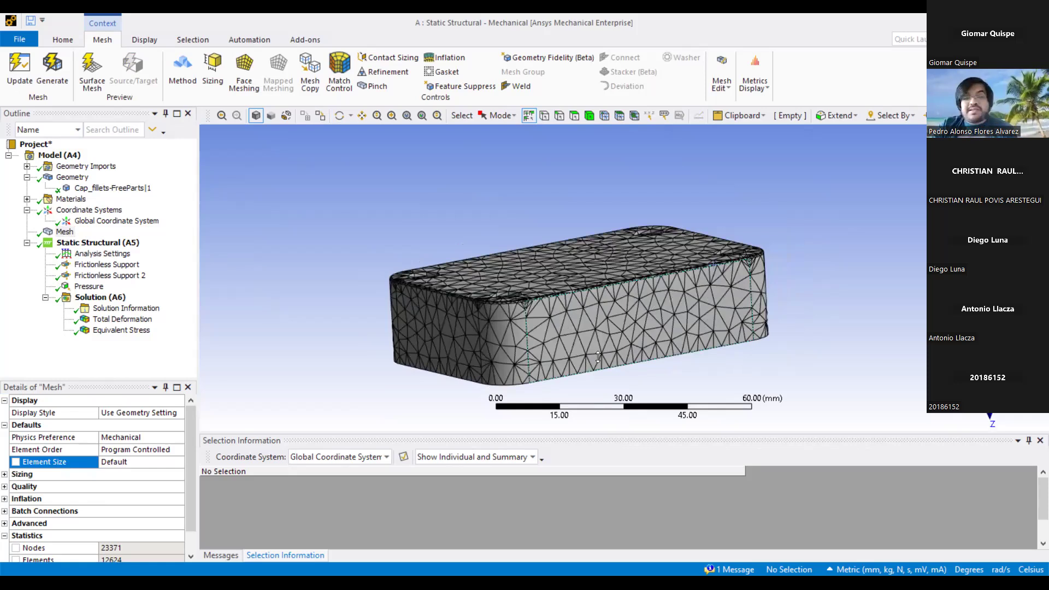
Examine the mesh elements on the fillet near a corner hole and on the cap's long side wall.
right_click_drag(471, 266, 669, 307)
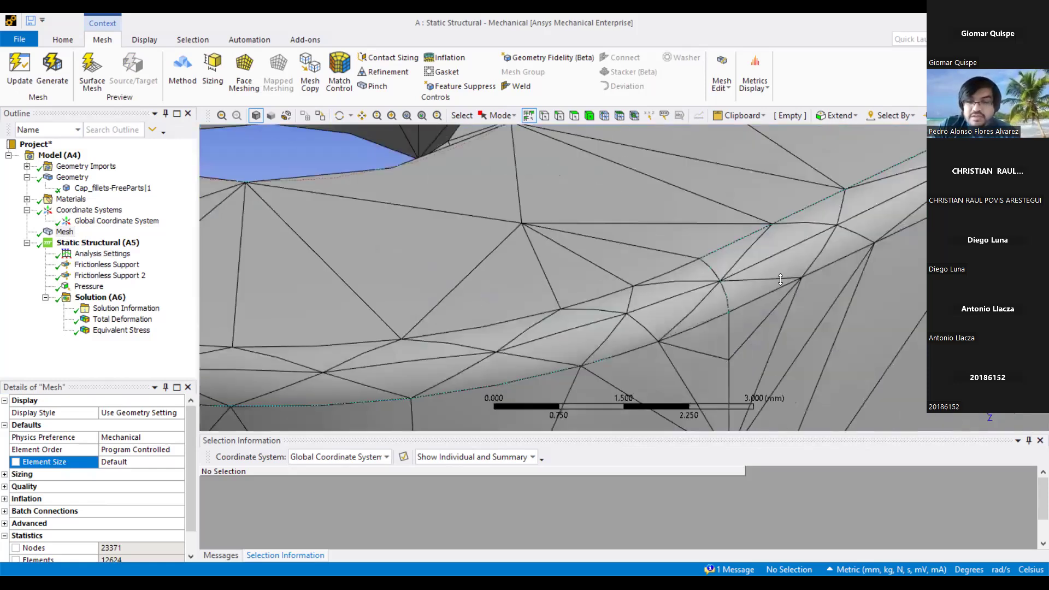
scroll(852, 194, "down", 10)
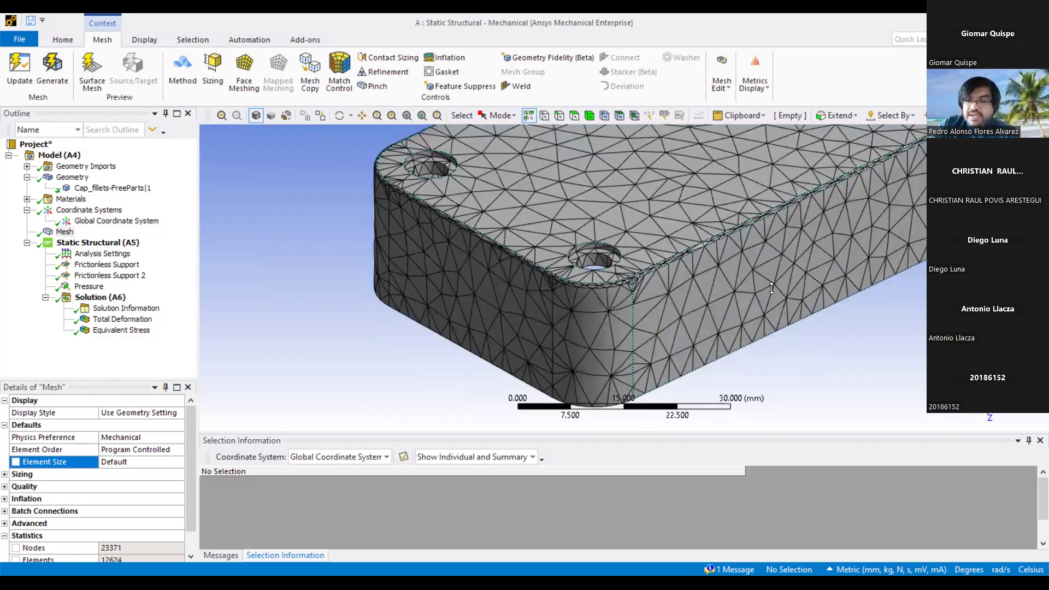
middle_click_drag(772, 290, 766, 218)
scroll(712, 279, "up", 5)
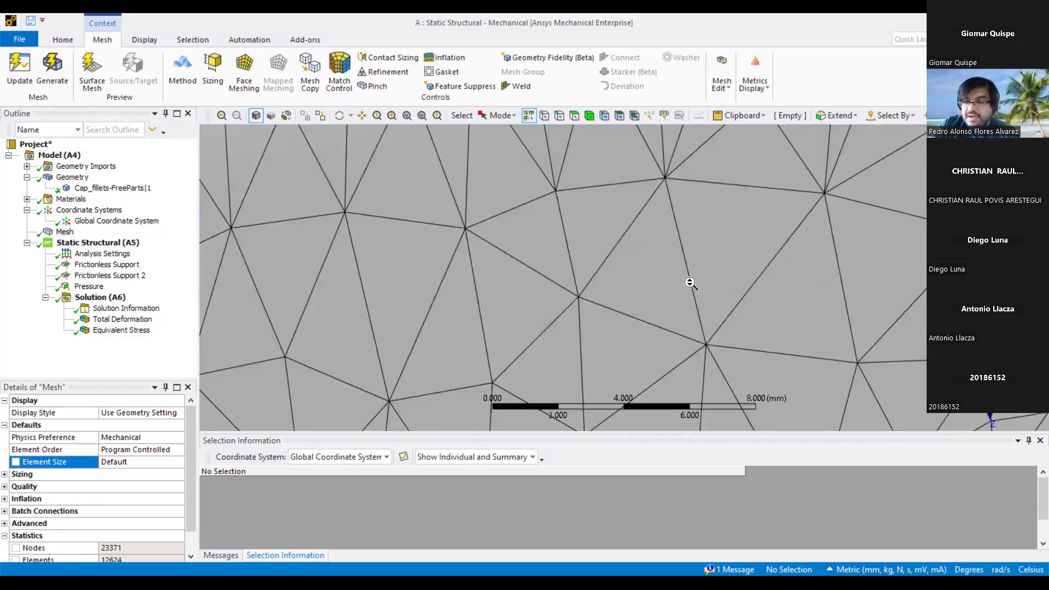
scroll(680, 255, "down", 6)
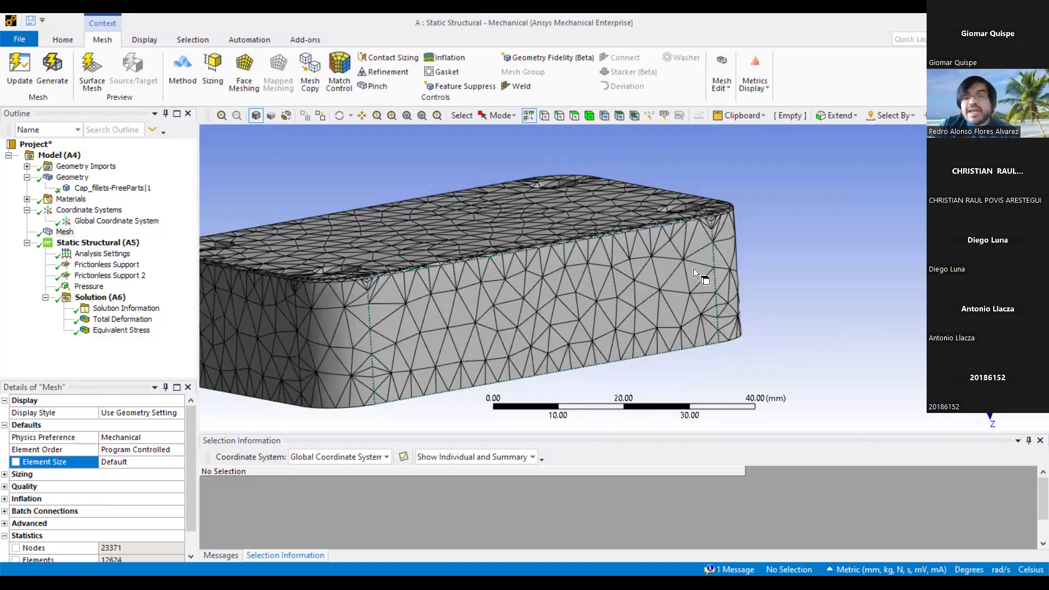
scroll(680, 250, "down", 2)
middle_click_drag(679, 252, 680, 235)
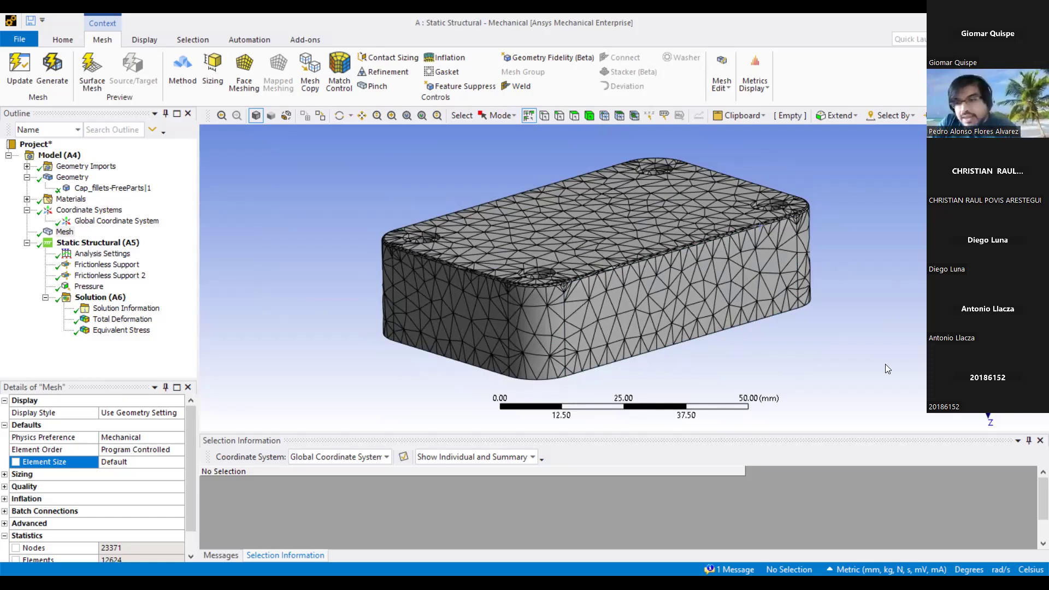
View the cap's long side wall straight on and inspect individual mesh elements up close.
middle_click_drag(659, 286, 607, 291)
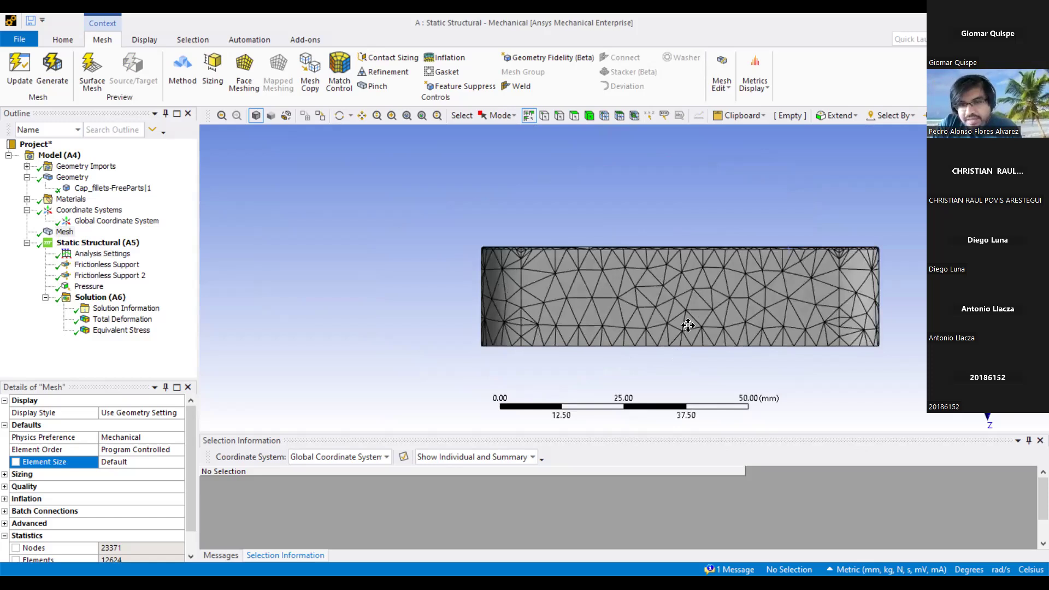
scroll(689, 326, "up", 8)
middle_click_drag(689, 328, 690, 358, "ctrl")
right_click_drag(647, 273, 647, 271)
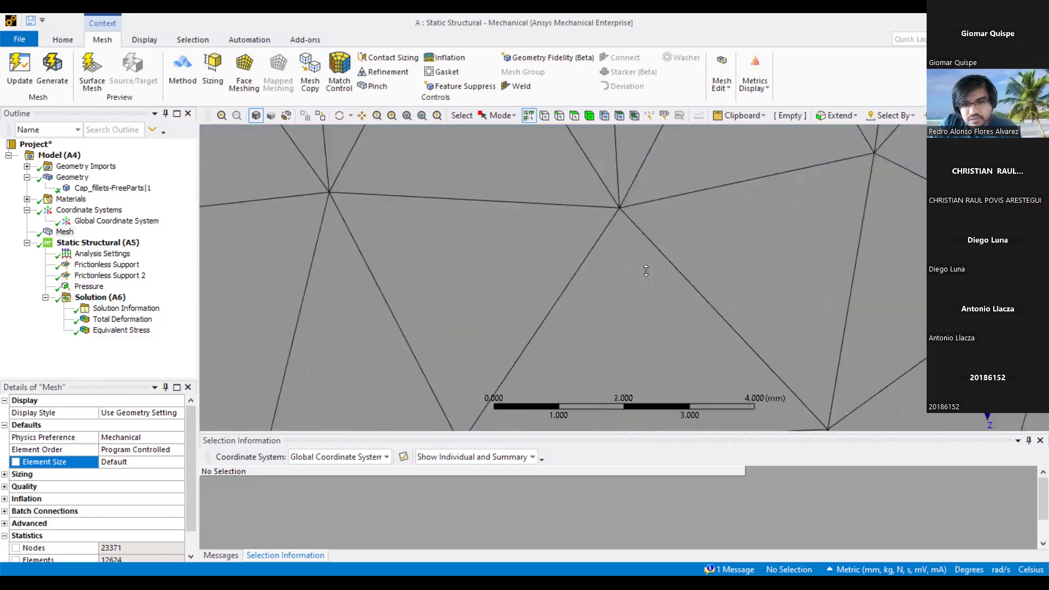
Set the mesh's element size to 2 mm and regenerate the cap's mesh.
middle_click_drag(646, 258, 637, 269)
scroll(650, 273, "down", 3)
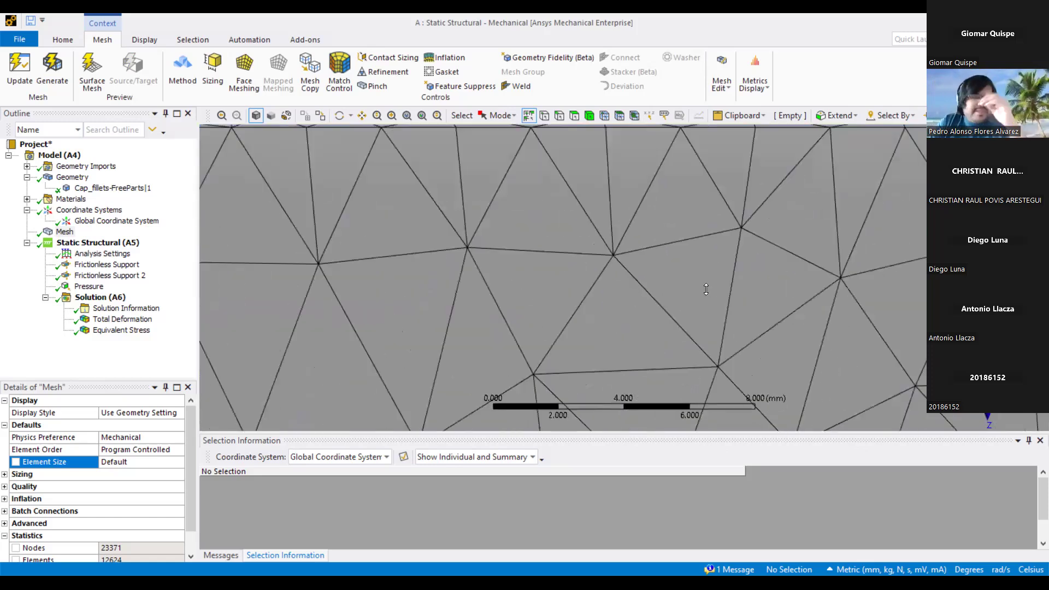
key("F7")
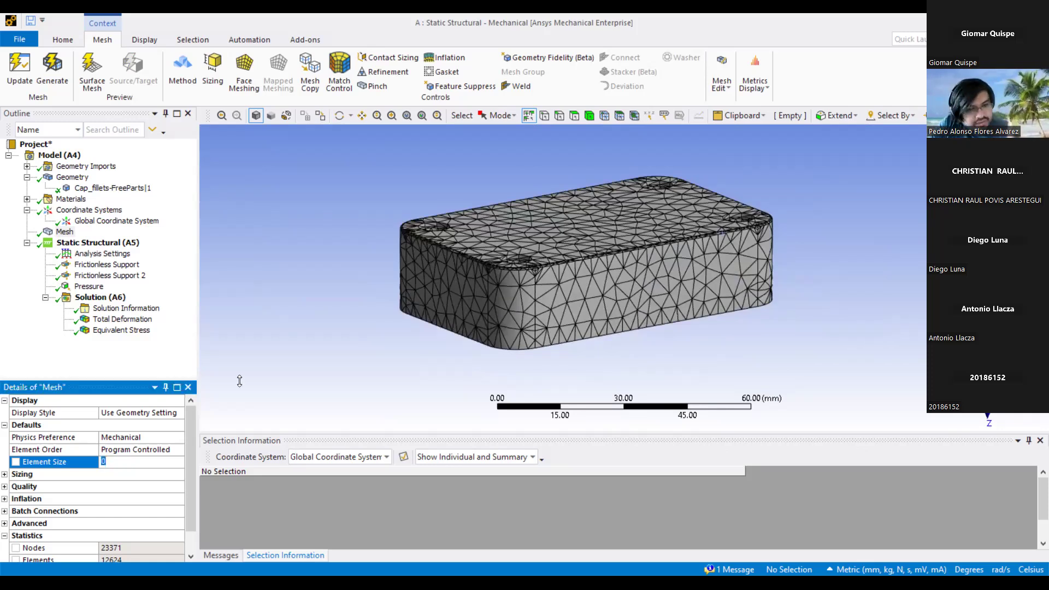
type("21")
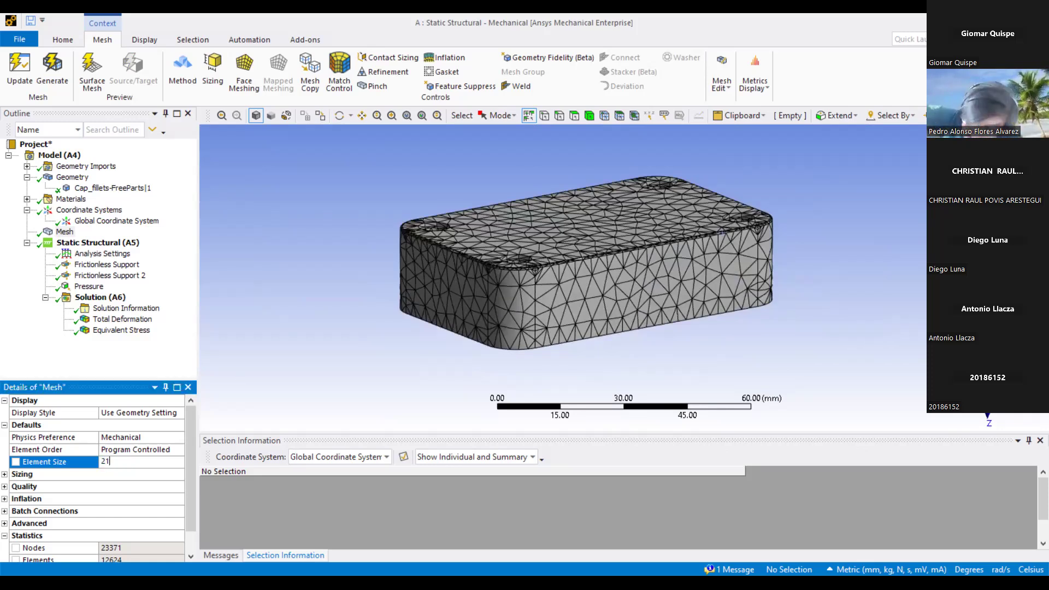
key("BackSpace")
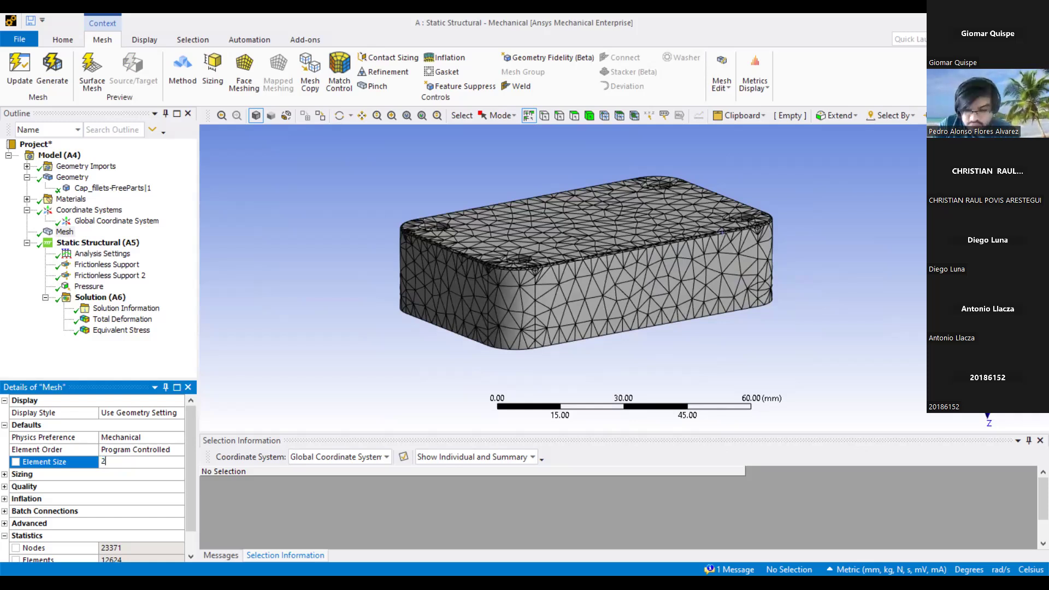
key("Return")
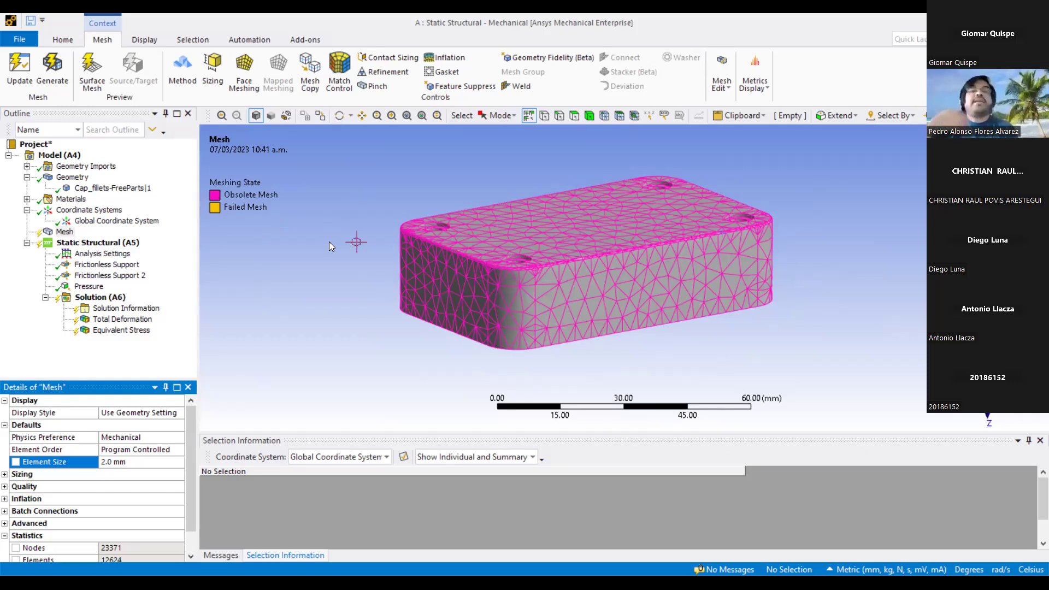
right_click(61, 232)
left_click(127, 276)
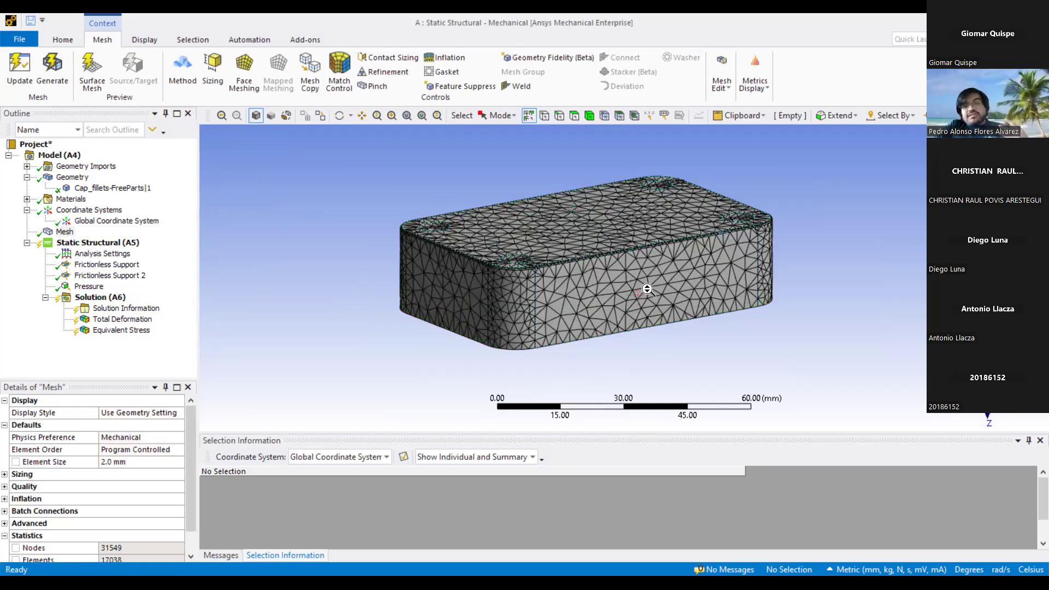
Examine the regenerated mesh on the cap's inner ribs and outer walls and check its node and element statistics.
scroll(641, 284, "up", 5)
middle_click_drag(650, 280, 609, 142)
scroll(588, 269, "down", 3)
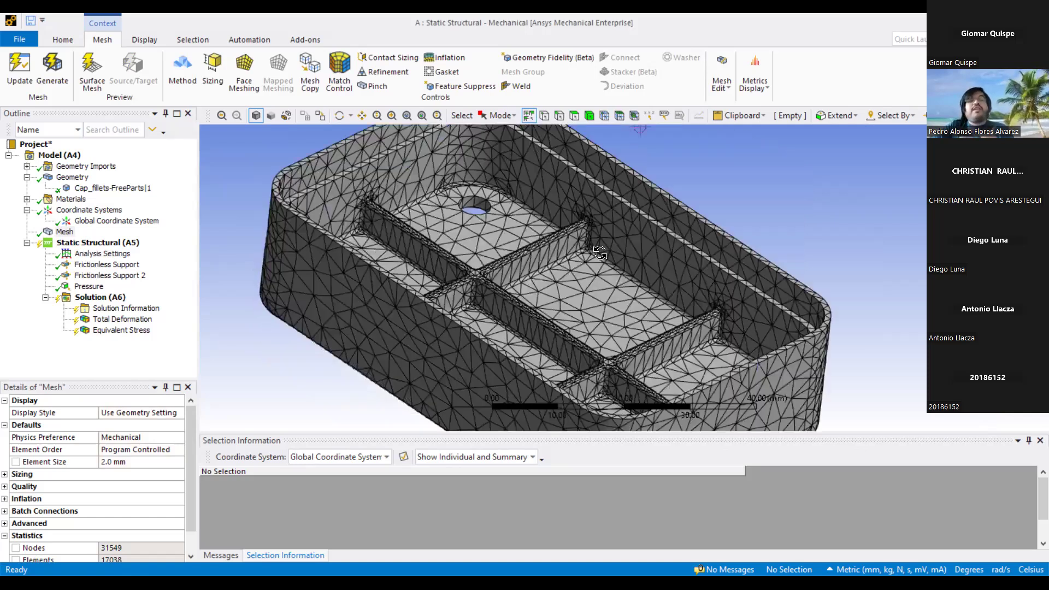
scroll(134, 533, "down", 4)
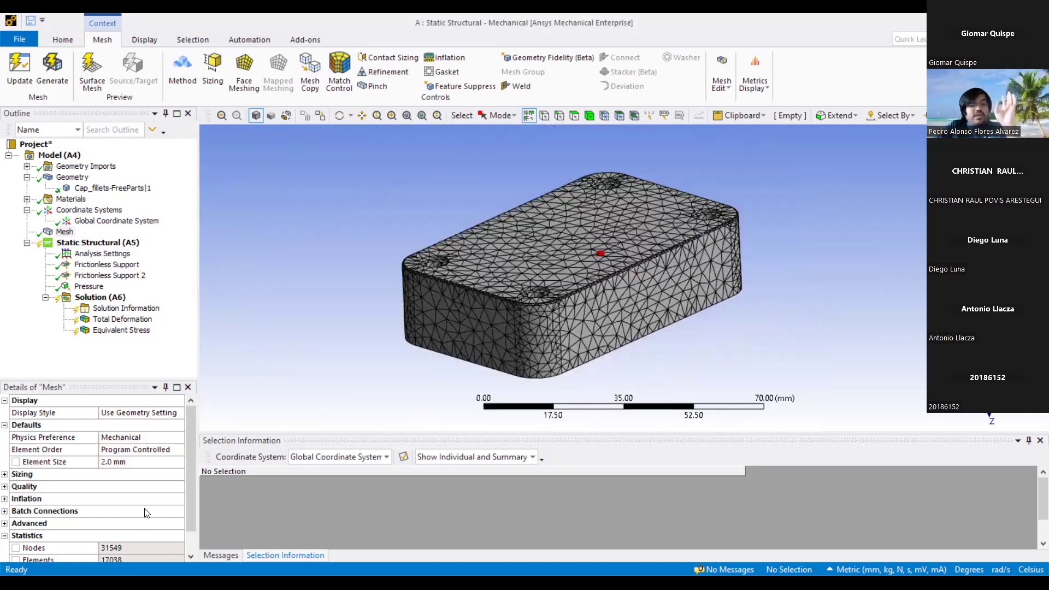
left_click(154, 499)
scroll(154, 501, "down", 2)
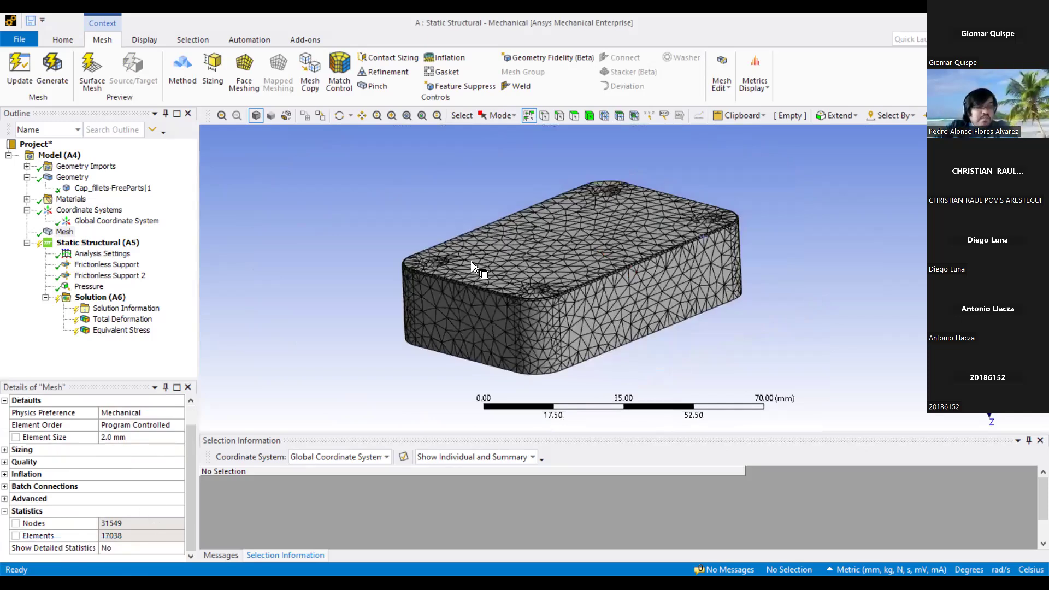
middle_click_drag(471, 261, 437, 295)
middle_click_drag(563, 328, 553, 327)
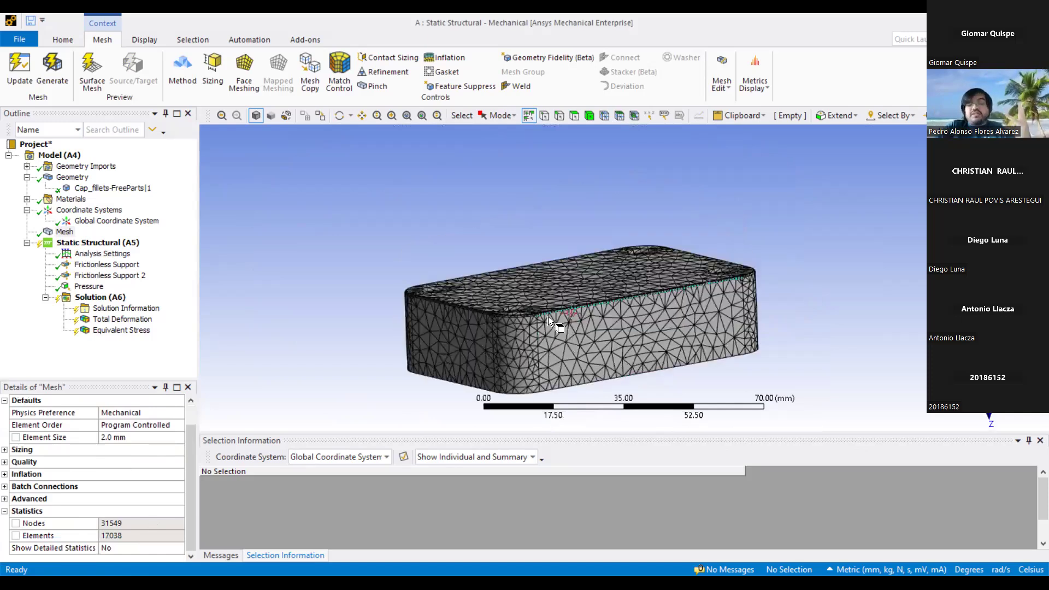
middle_click_drag(569, 286, 565, 291)
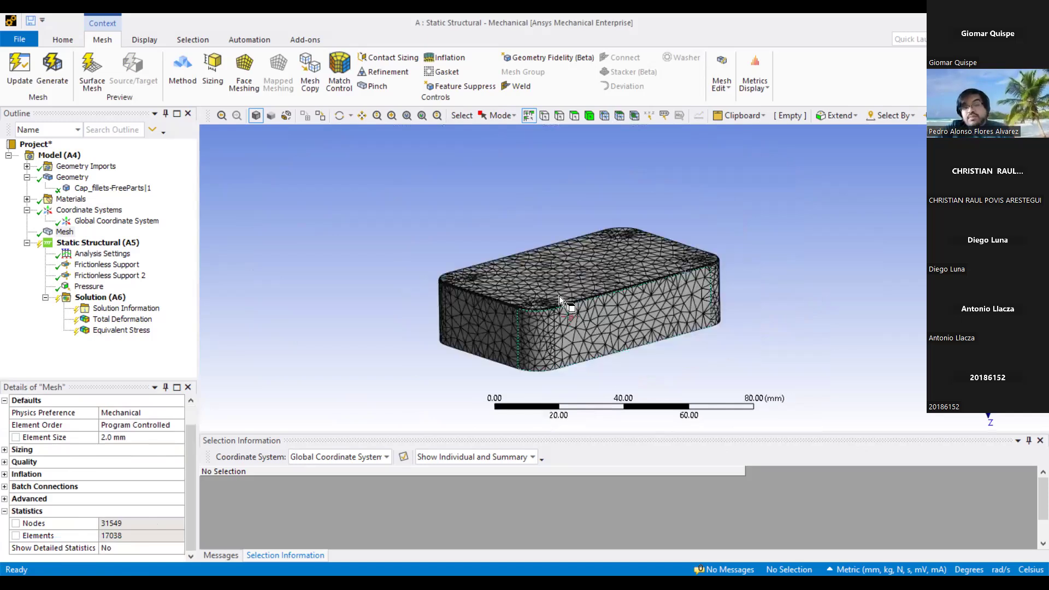
scroll(559, 296, "up", 2)
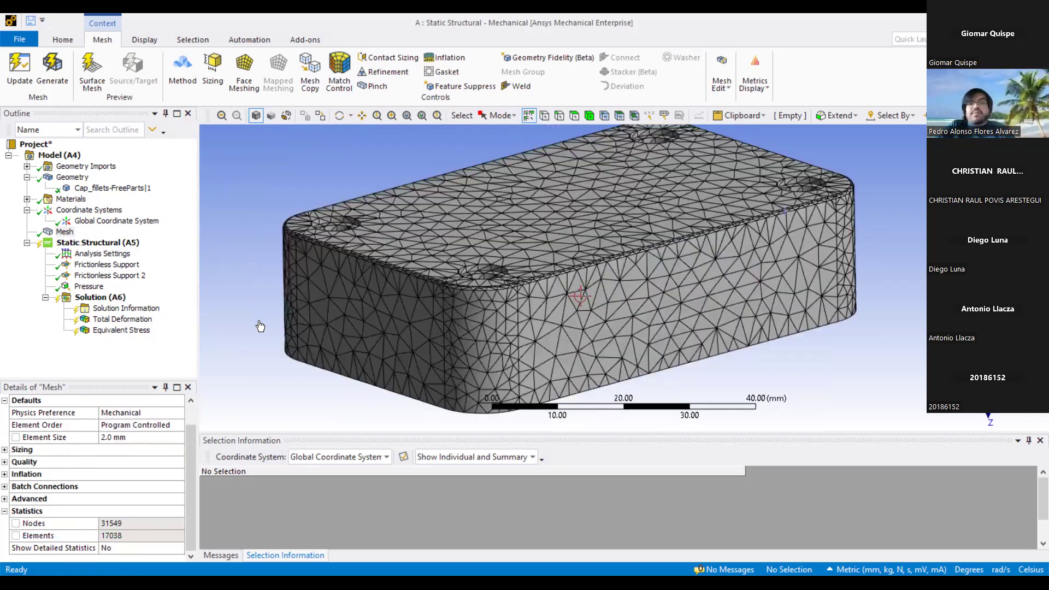
scroll(259, 321, "down", 2)
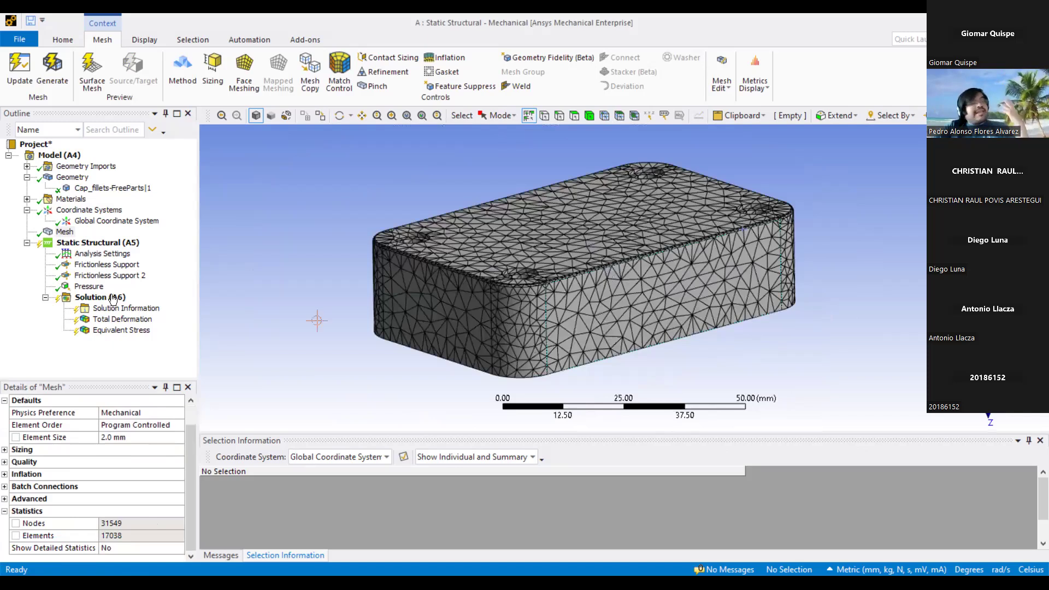
Solve the static structural analysis again with the 2 mm mesh.
left_click(113, 298)
right_click(112, 298)
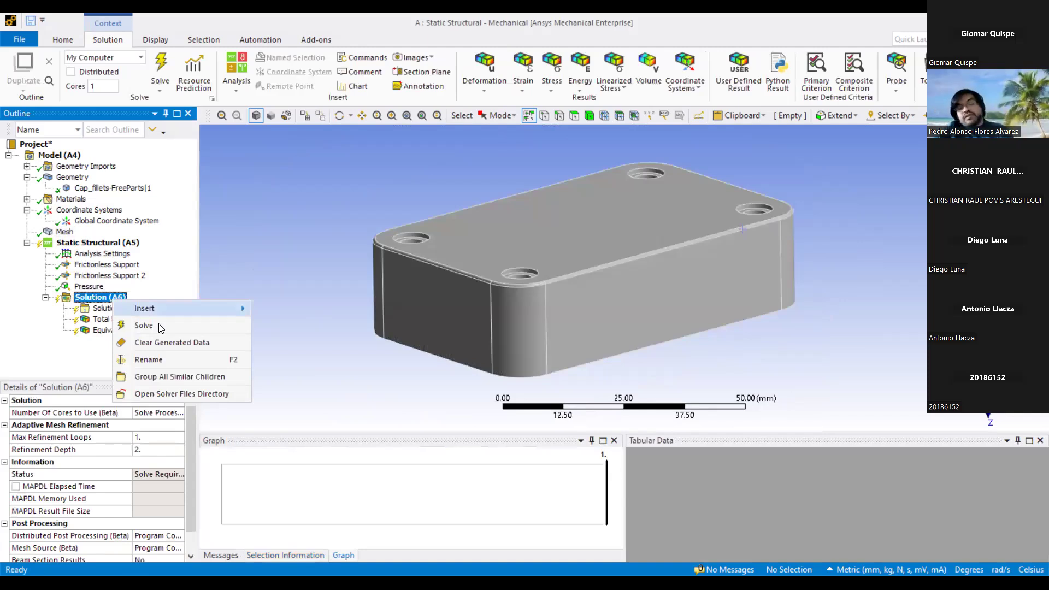
left_click(160, 327)
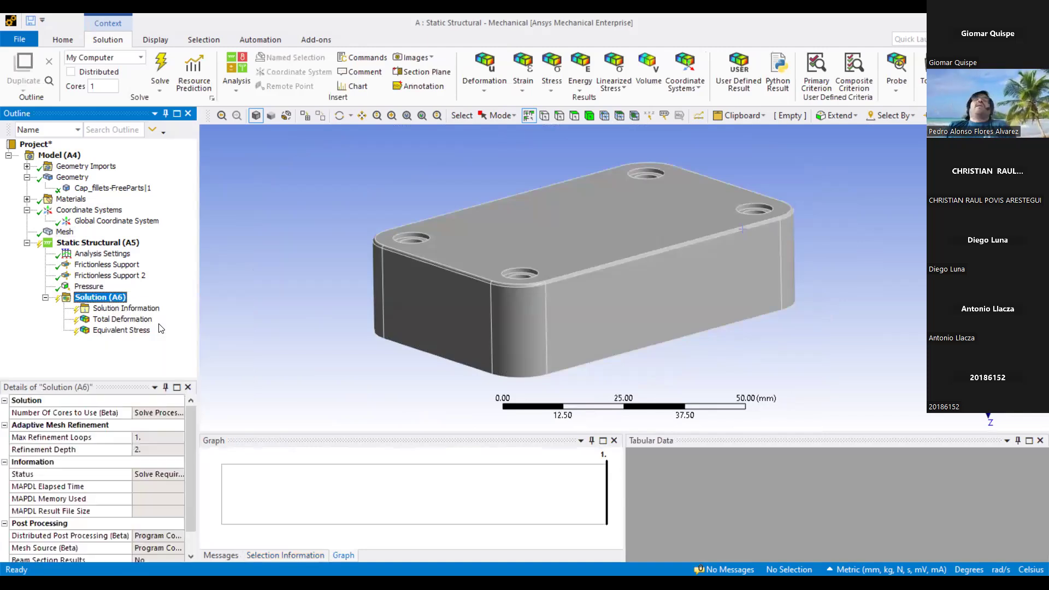
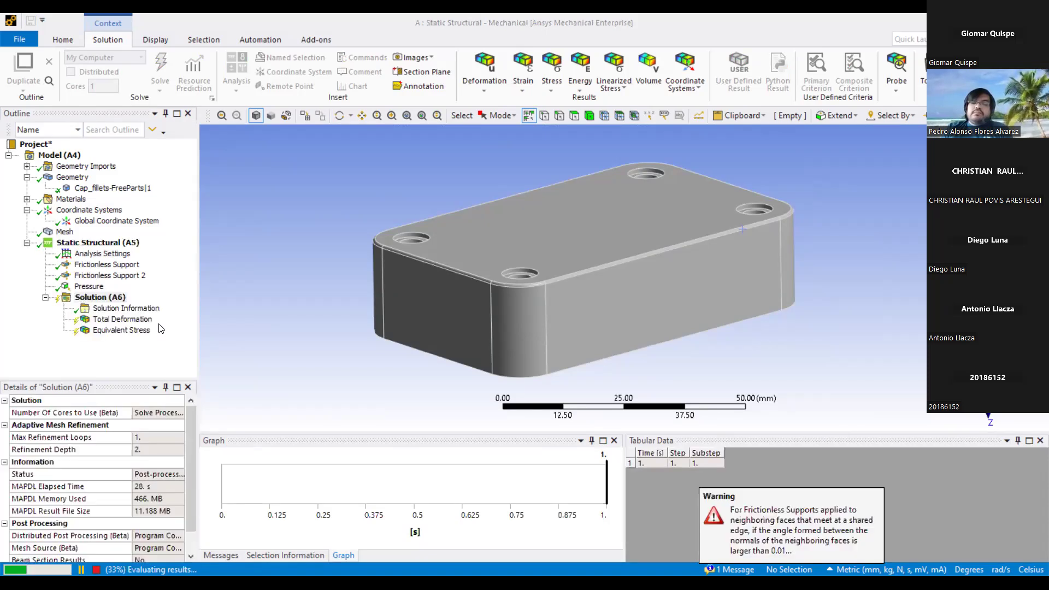
Show the total deformation and von-Mises stress results and examine the stress concentration at a rib end inside the cap.
left_click(135, 319)
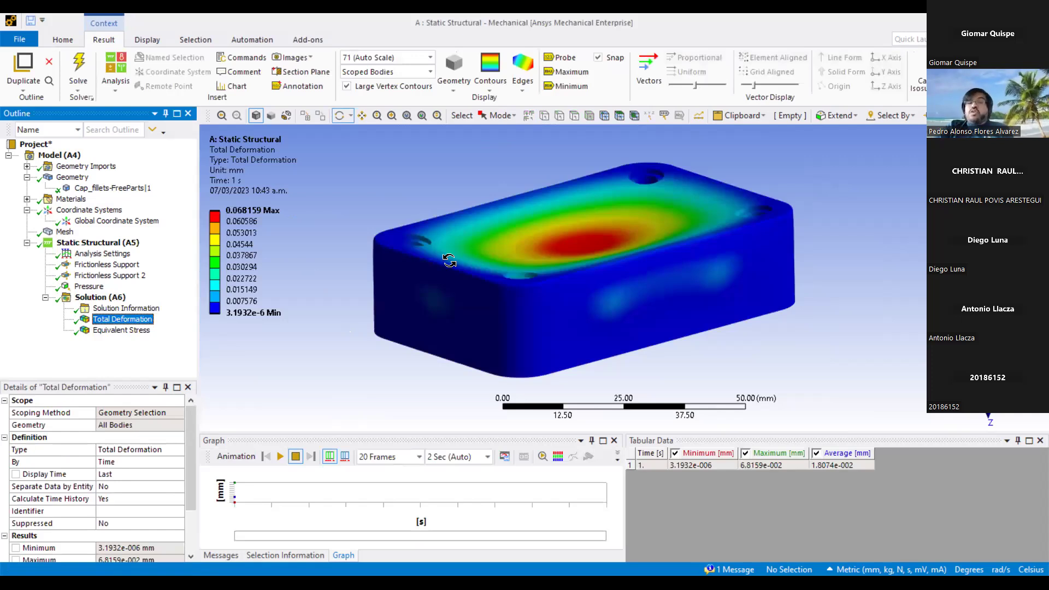
left_click(123, 332)
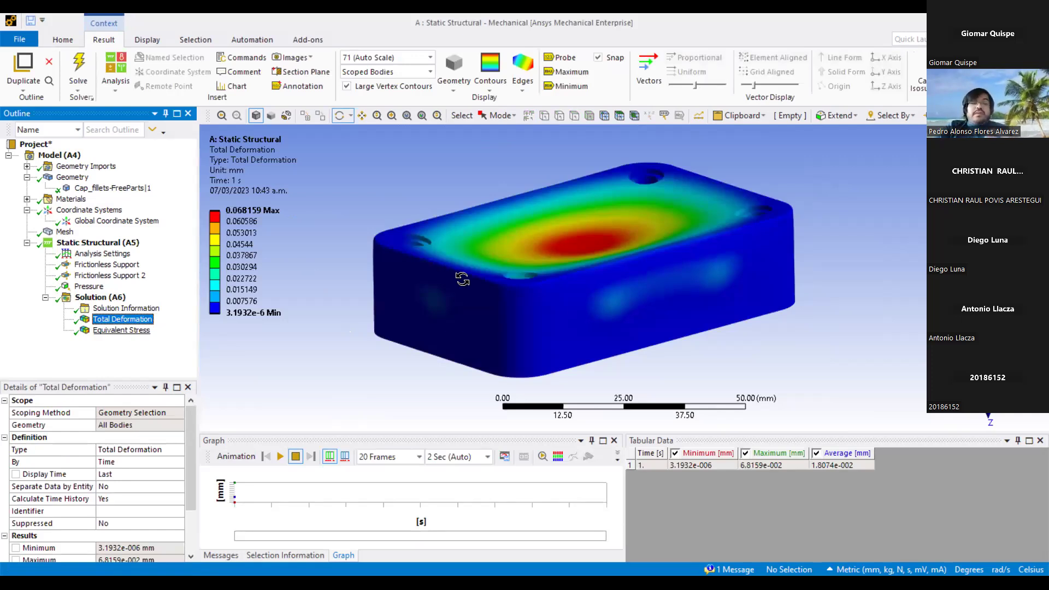
left_click_drag(608, 224, 665, 305)
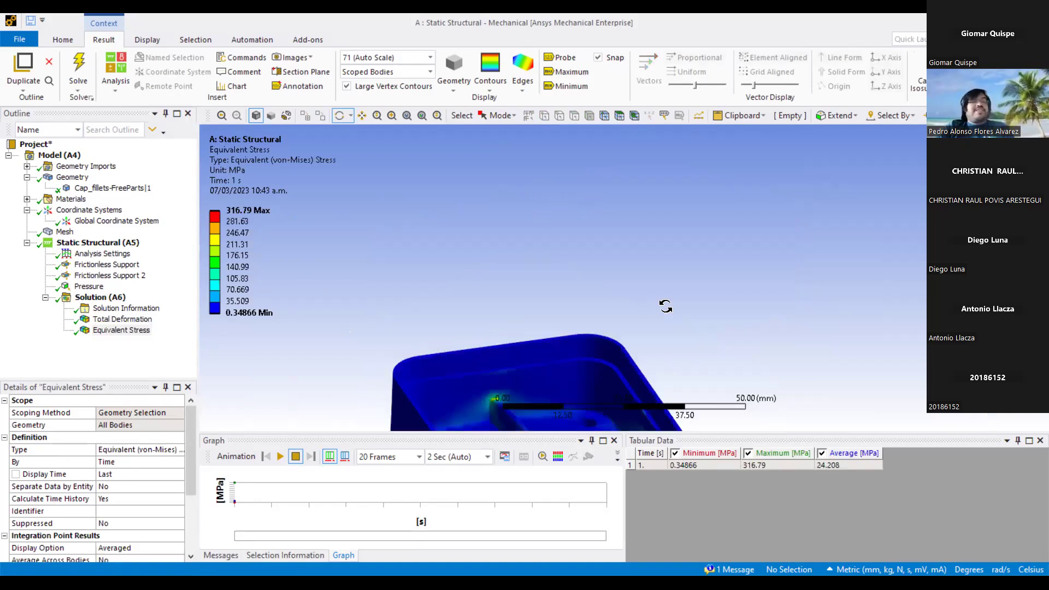
left_click_drag(694, 261, 640, 328)
right_click_drag(562, 255, 648, 321)
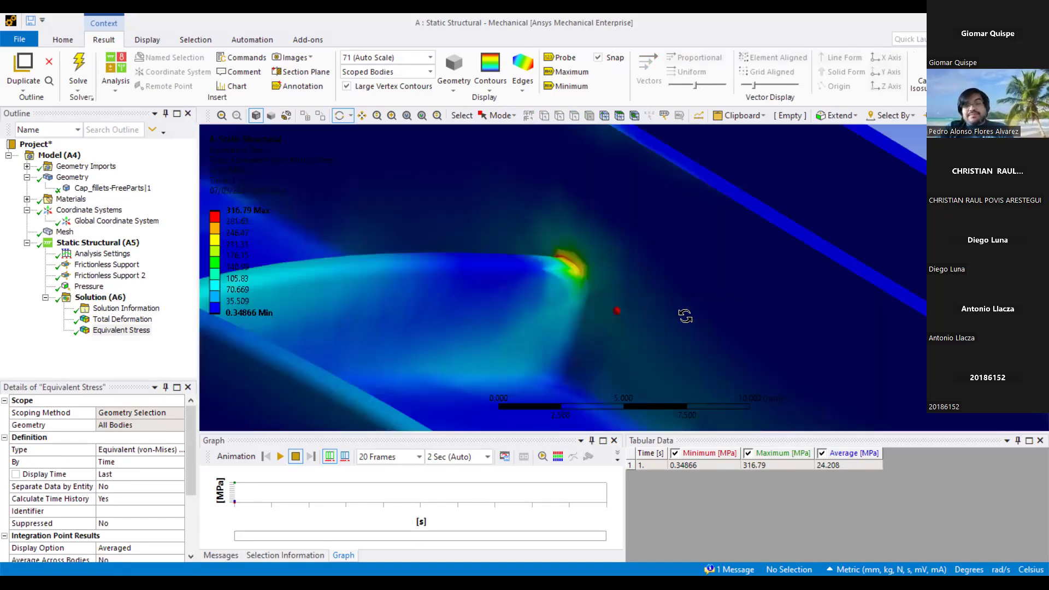
scroll(602, 283, "up", 5)
left_click_drag(602, 267, 607, 260)
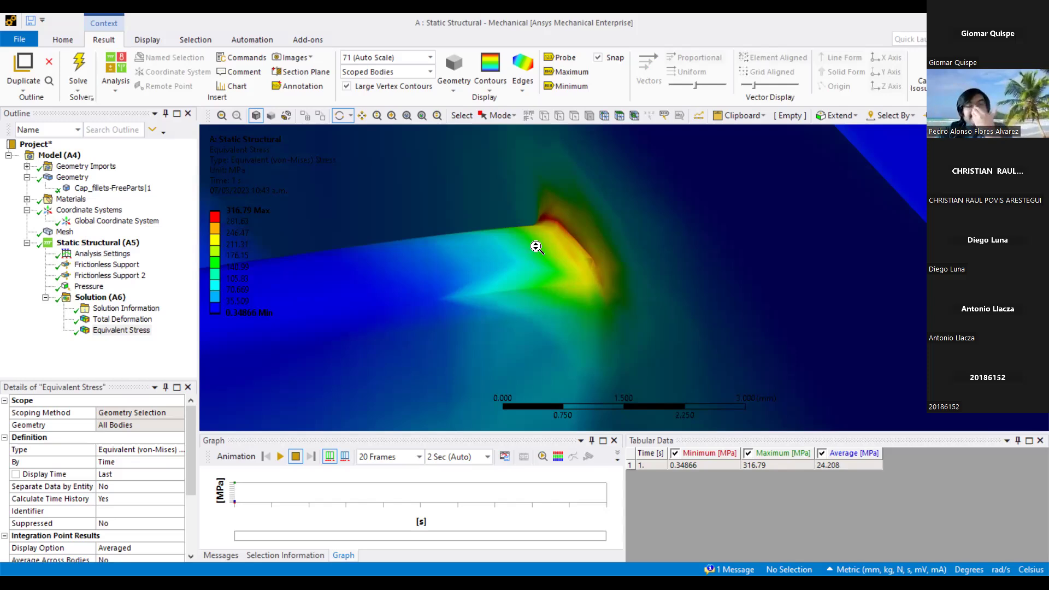
scroll(117, 307, "down", 10)
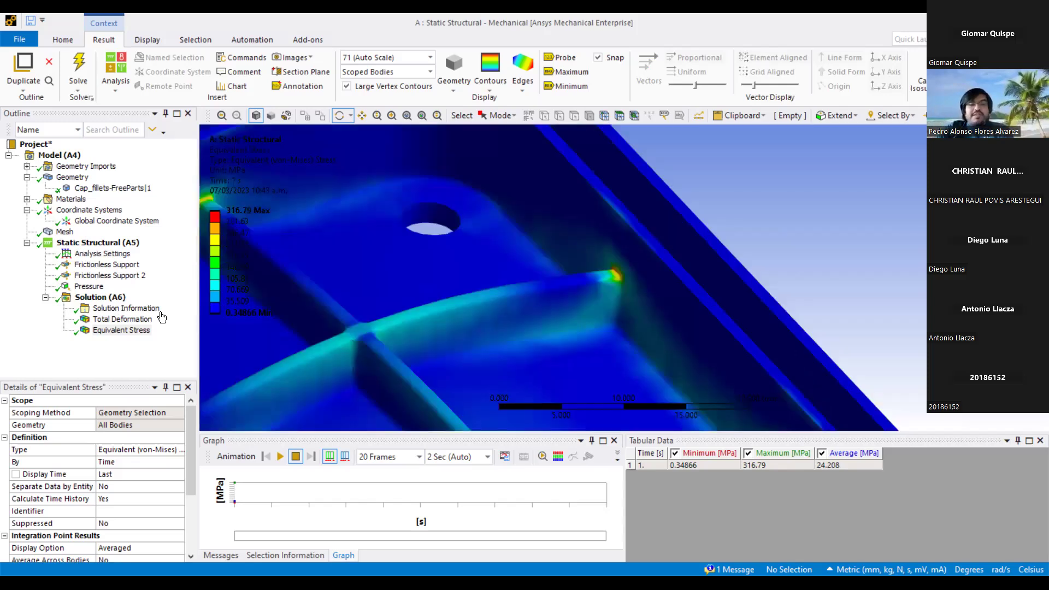
scroll(387, 349, "down", 6)
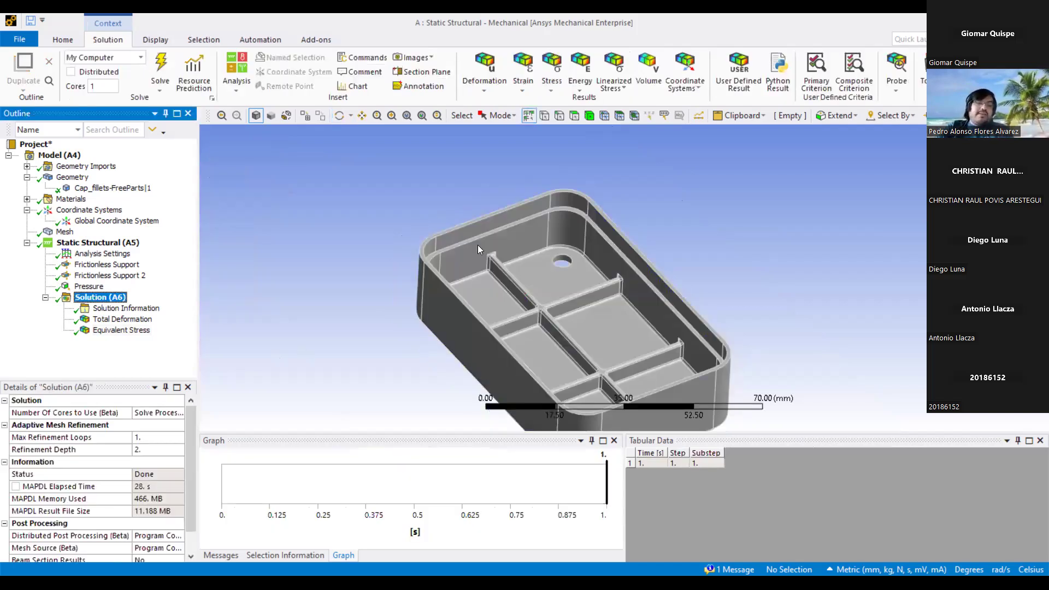
Check the solution's MAPDL elapsed time and view the cap geometry's inner ribs and outer faces.
mouse_move(467, 366)
middle_mouse_down()
mouse_move(461, 377)
mouse_move(457, 365)
middle_mouse_up()
middle_click_drag(510, 311, 532, 320)
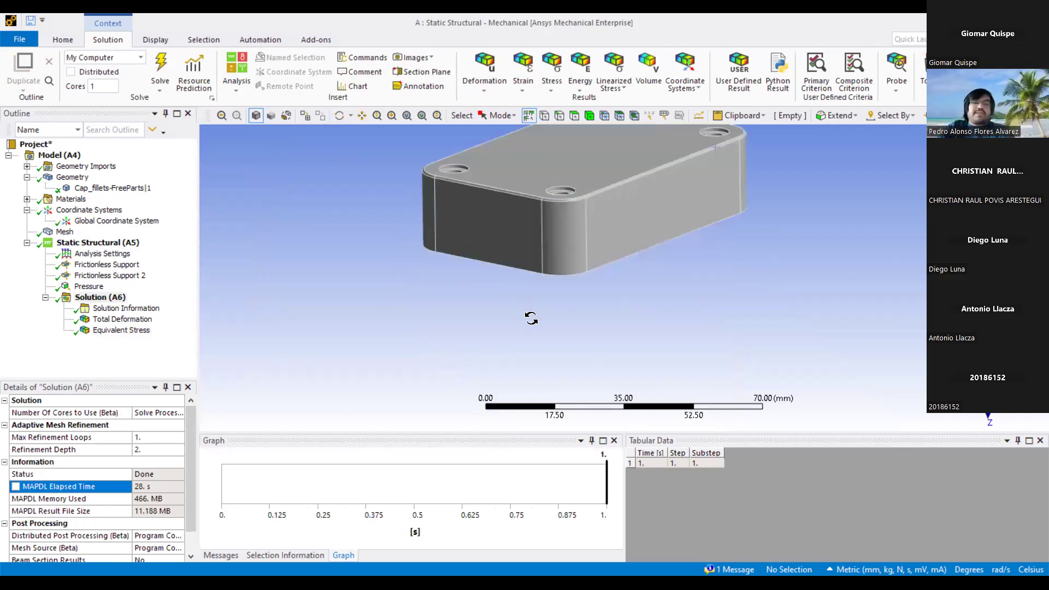
middle_click_drag(542, 282, 578, 302)
middle_click_drag(584, 249, 587, 209, "ctrl")
middle_click_drag(588, 283, 611, 245)
middle_click_drag(610, 245, 637, 290)
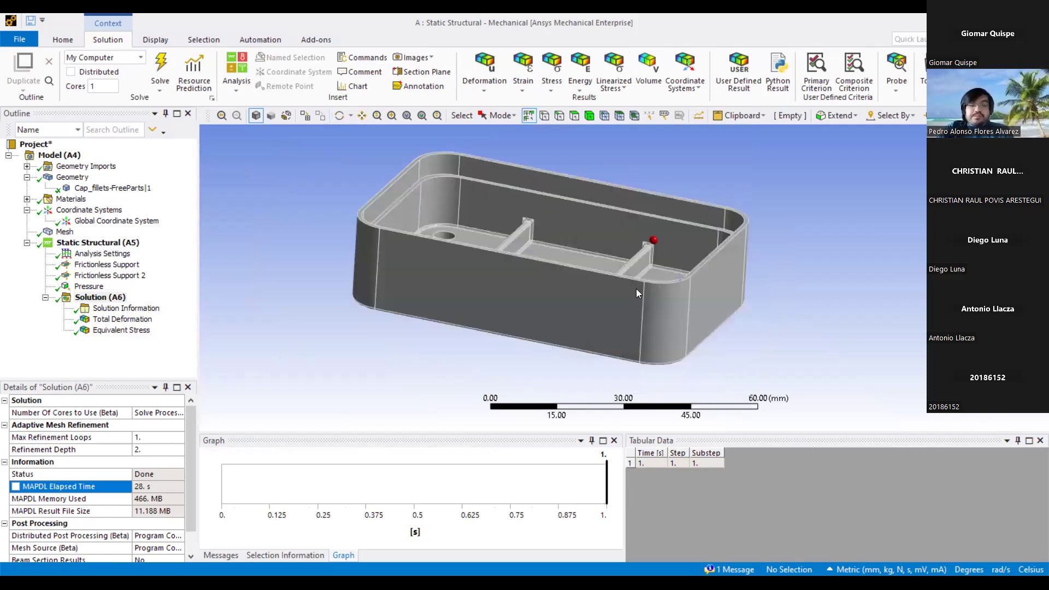
middle_click_drag(570, 281, 637, 333, "ctrl")
scroll(637, 333, "up", 3)
middle_click_drag(616, 297, 614, 297)
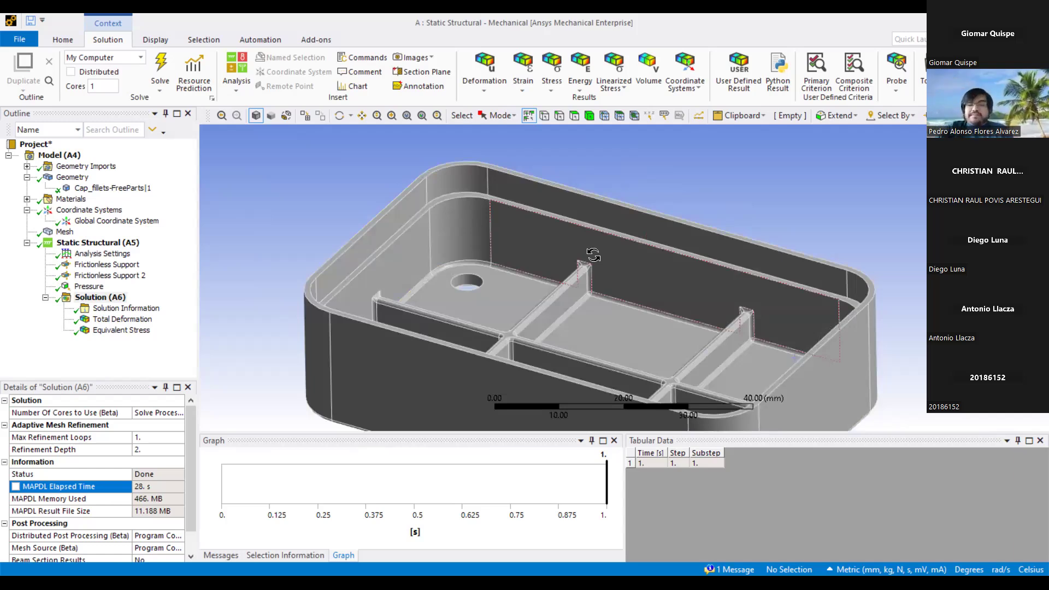
middle_click_drag(589, 226, 592, 228)
scroll(592, 226, "down", 2)
scroll(592, 227, "down", 2)
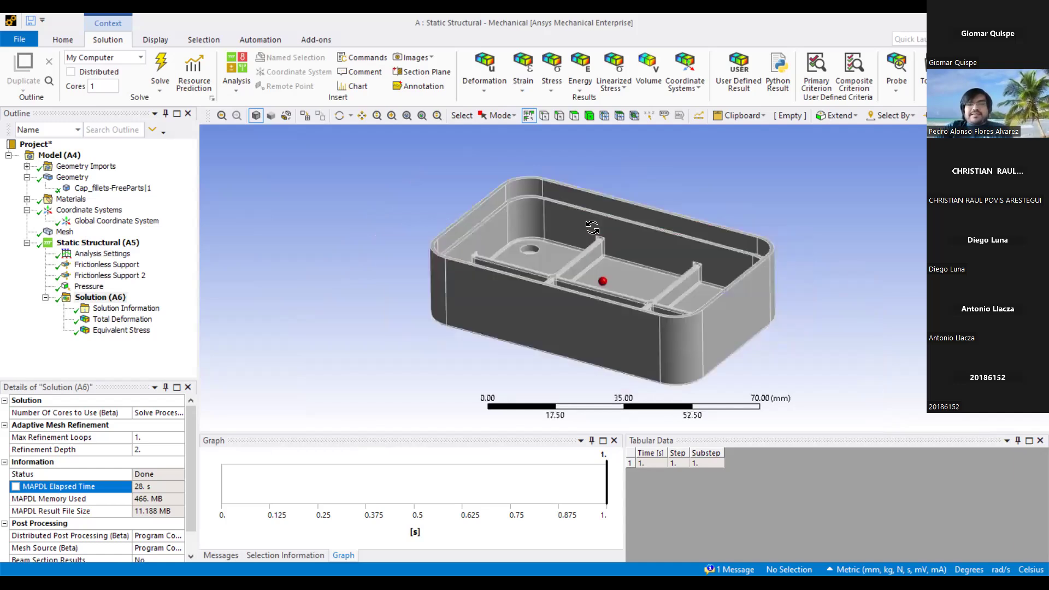
middle_click_drag(593, 281, 594, 295)
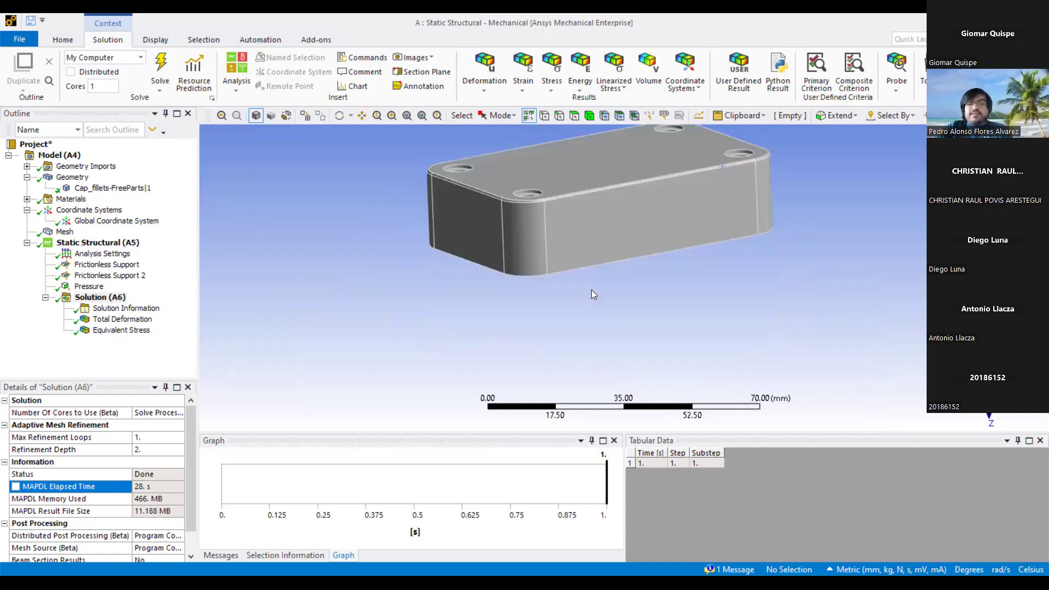
middle_click_drag(580, 236, 557, 194, "ctrl")
Show the total deformation and inspect the von-Mises stress on the cap's side walls and inner ribs.
left_click(122, 320)
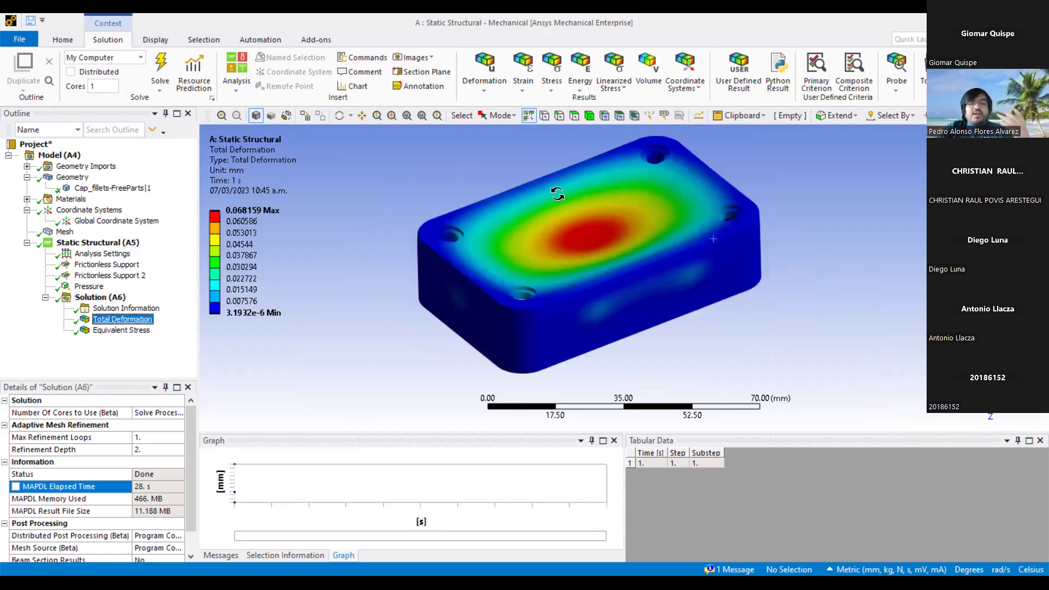
key("Down")
middle_click_drag(595, 251, 615, 270)
left_click_drag(618, 271, 609, 277)
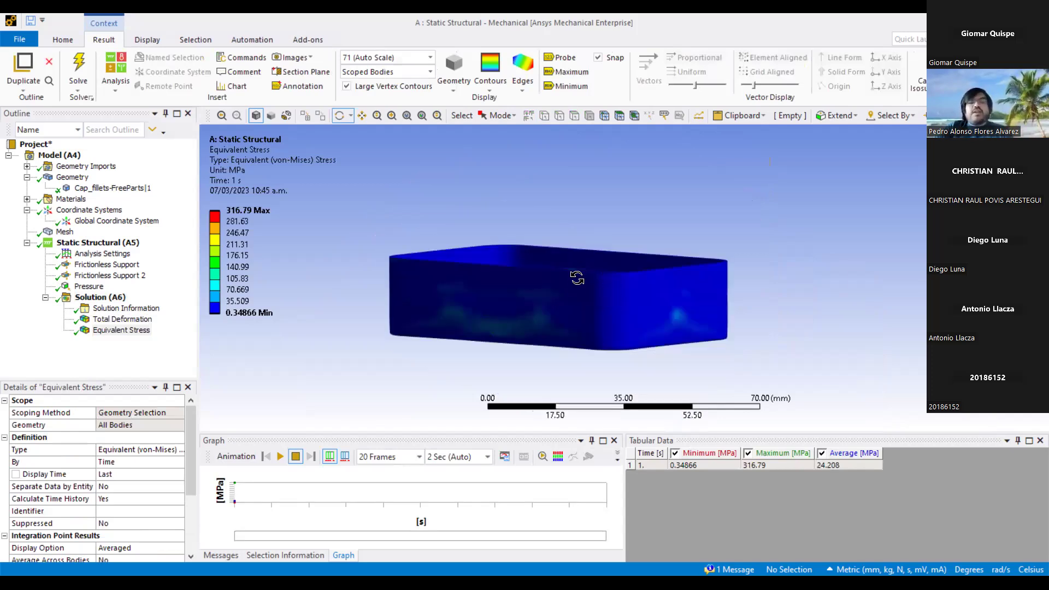
left_click_drag(576, 279, 578, 284)
left_click_drag(524, 193, 528, 219)
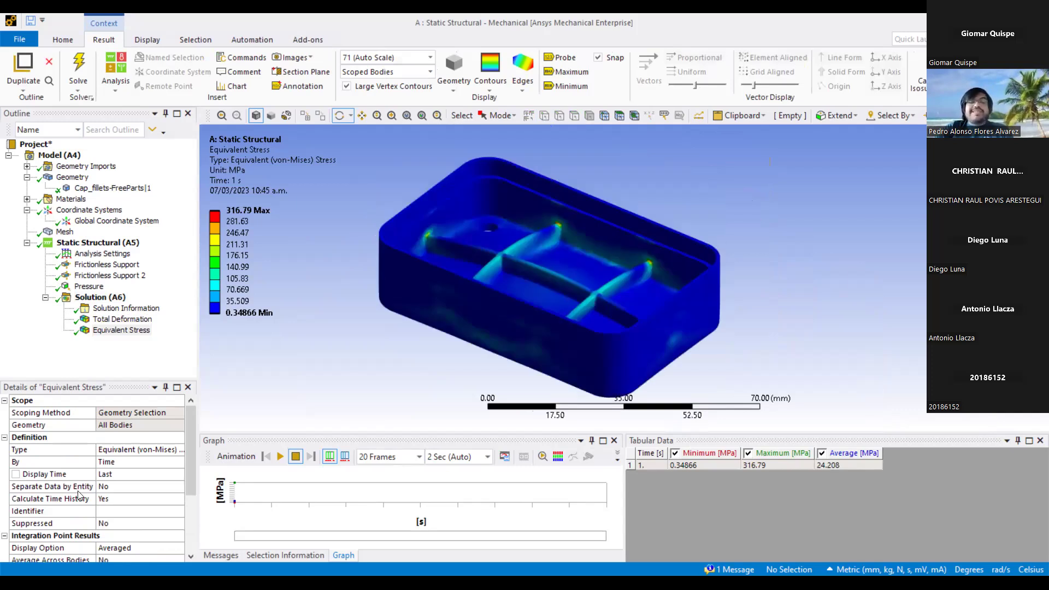
Compare the inner ribs' total deformation with the von-Mises stress inside and outside the cap, and display the mesh again.
left_click(121, 323)
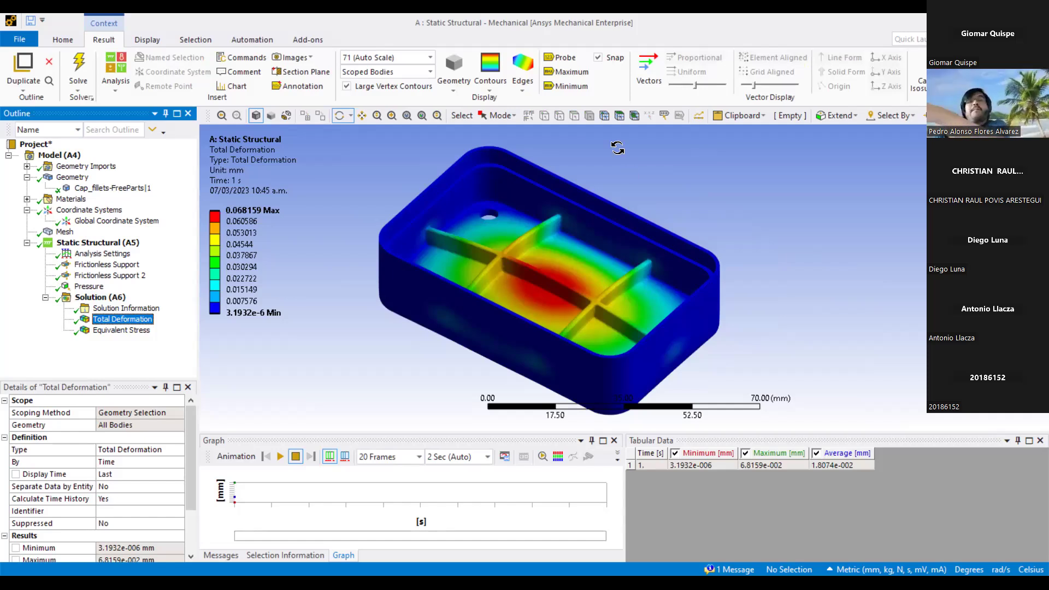
key("Down")
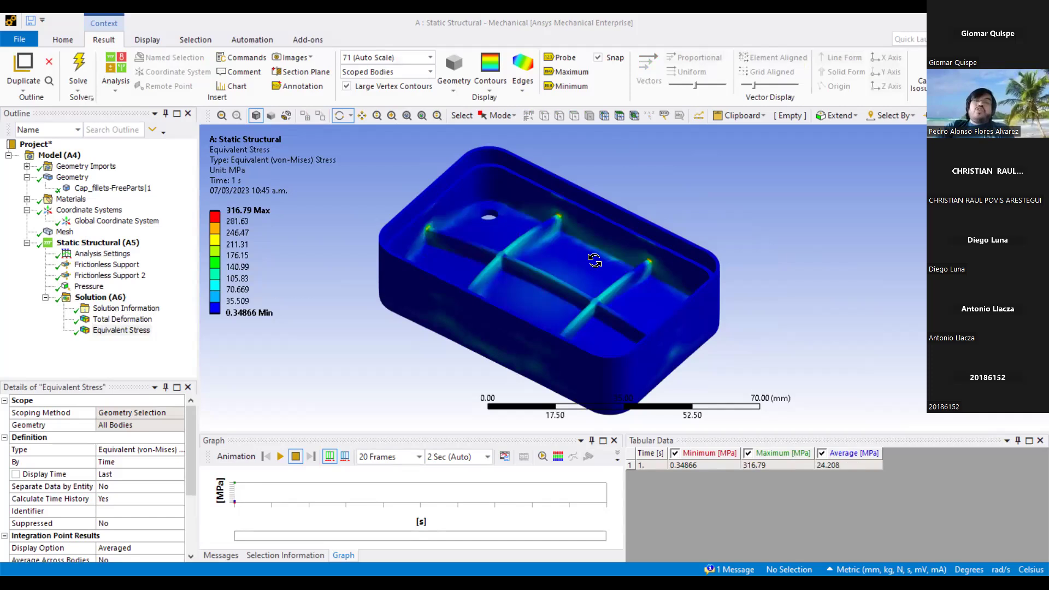
mouse_move(570, 236)
left_mouse_down()
mouse_move(571, 285)
mouse_move(592, 235)
mouse_move(593, 251)
mouse_move(578, 249)
mouse_move(581, 238)
mouse_move(582, 247)
left_mouse_up()
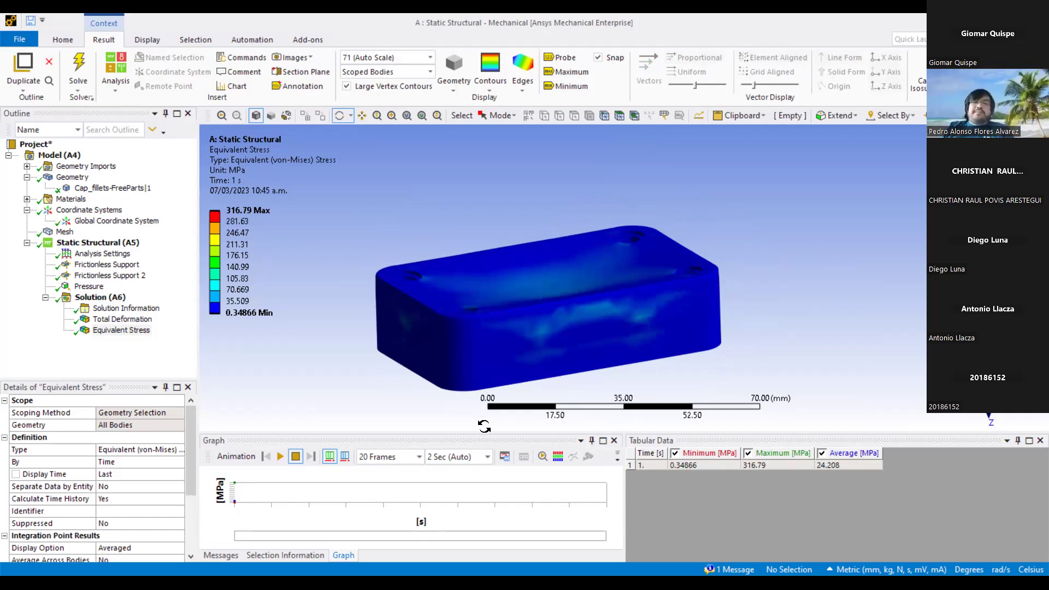
left_click(69, 235)
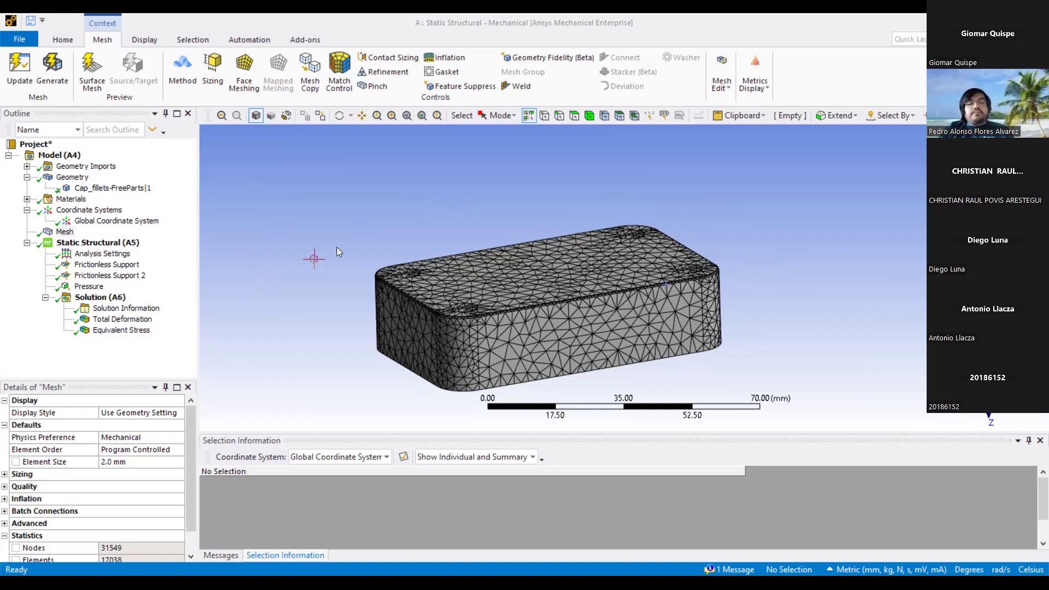
left_click_drag(336, 248, 449, 247)
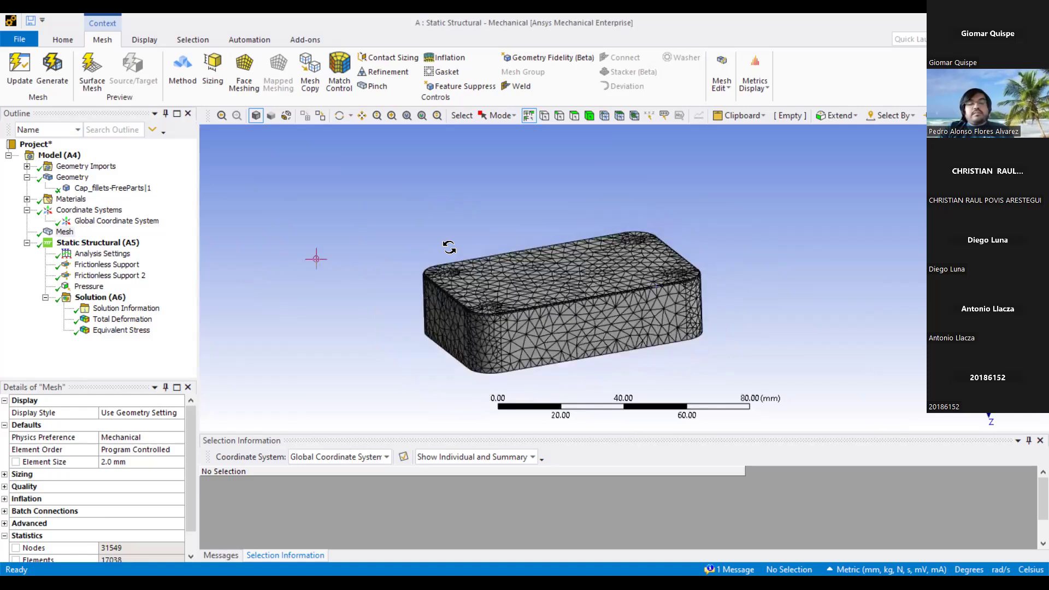
middle_click_drag(454, 236, 515, 243)
scroll(505, 245, "down", 2)
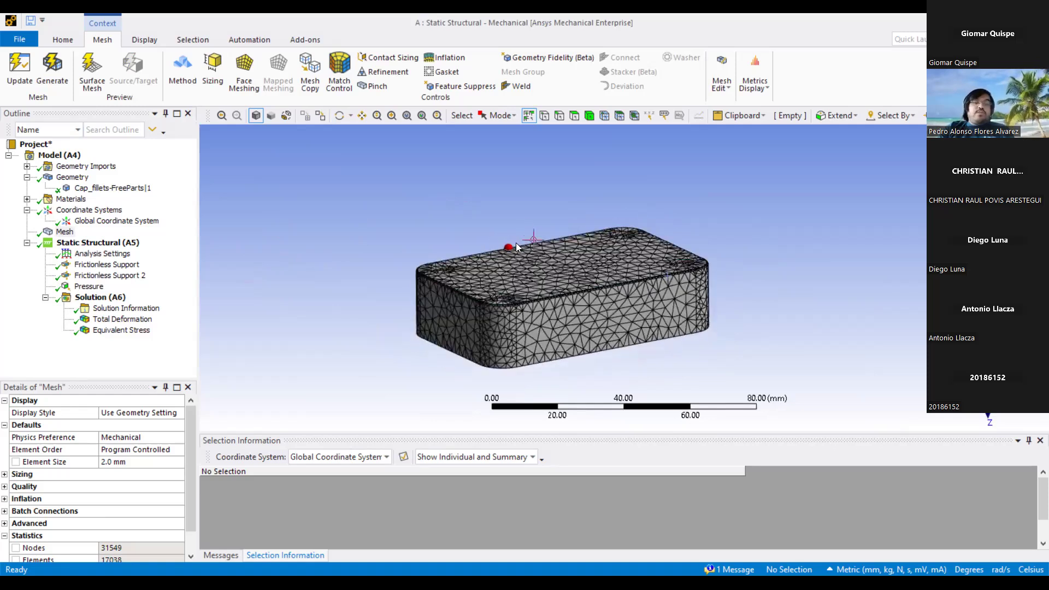
scroll(423, 233, "up", 1)
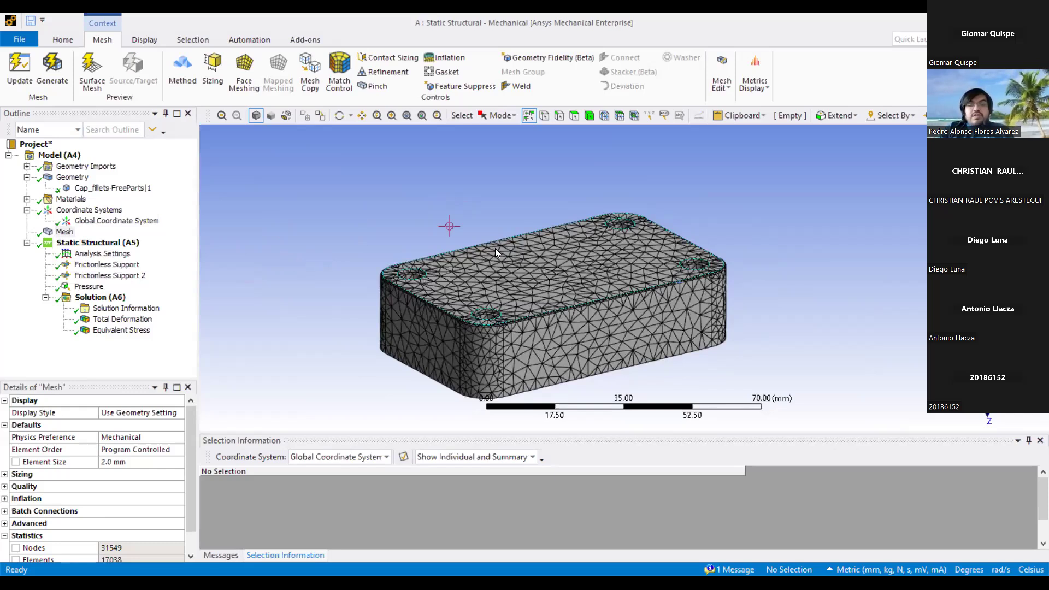
scroll(495, 251, "up", 1)
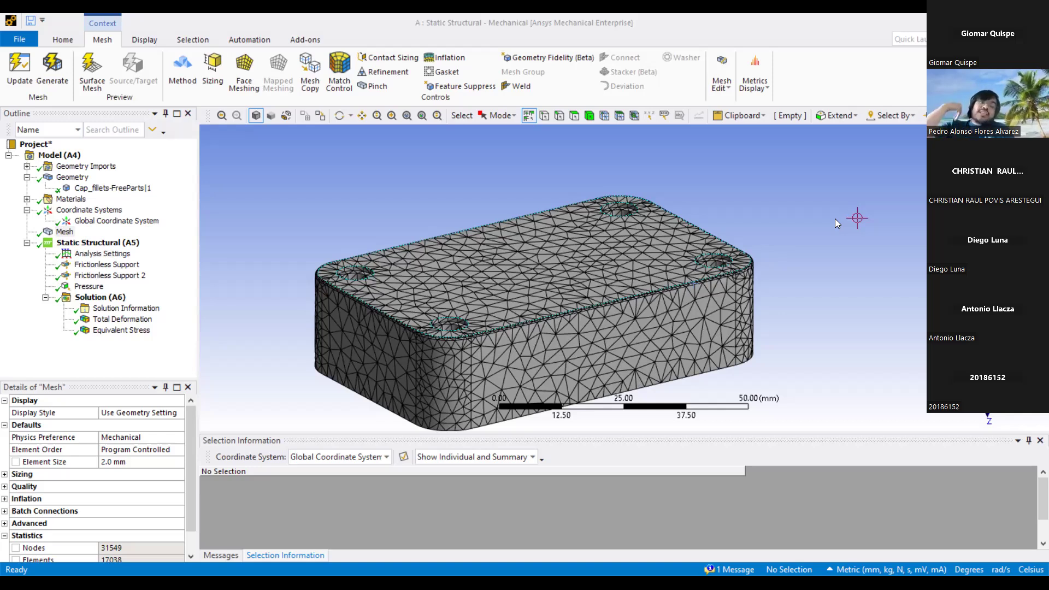
left_click(71, 38)
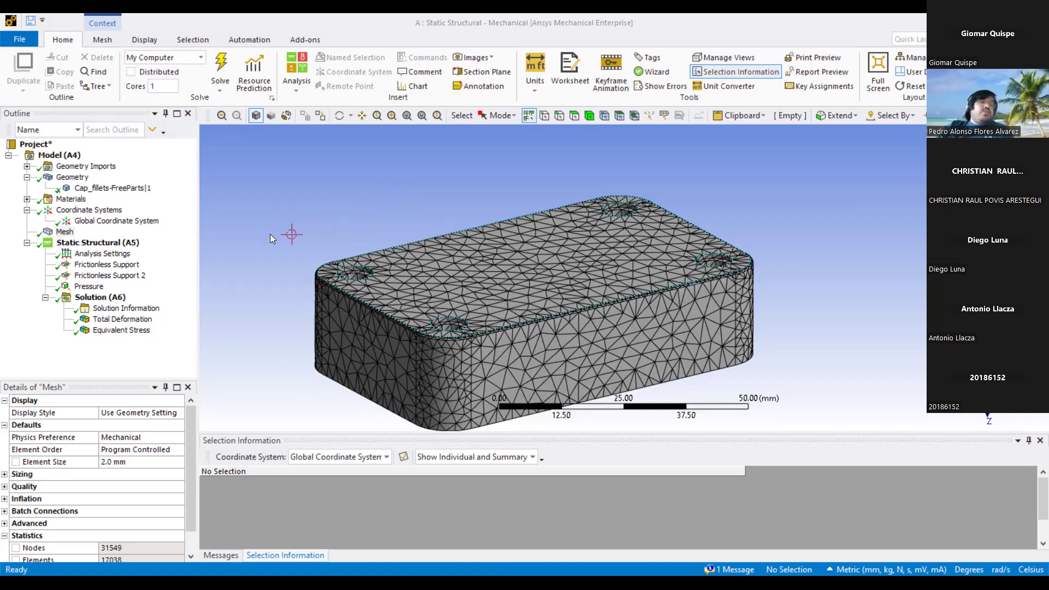
Insert a Directional Deformation result for all bodies under the solution and set its orientation to the Z Axis.
left_click(97, 298)
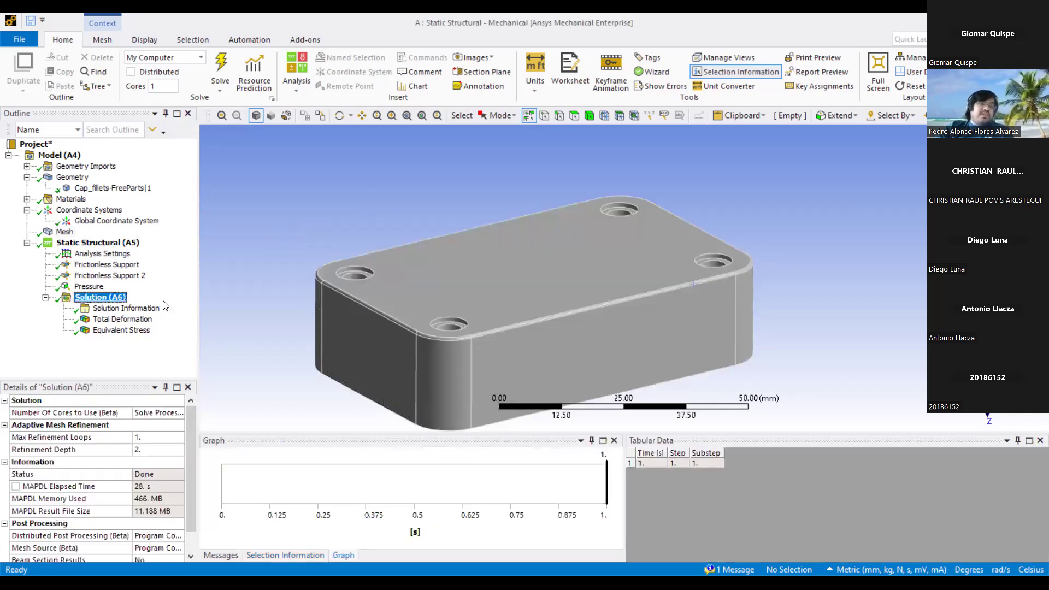
right_click(164, 304)
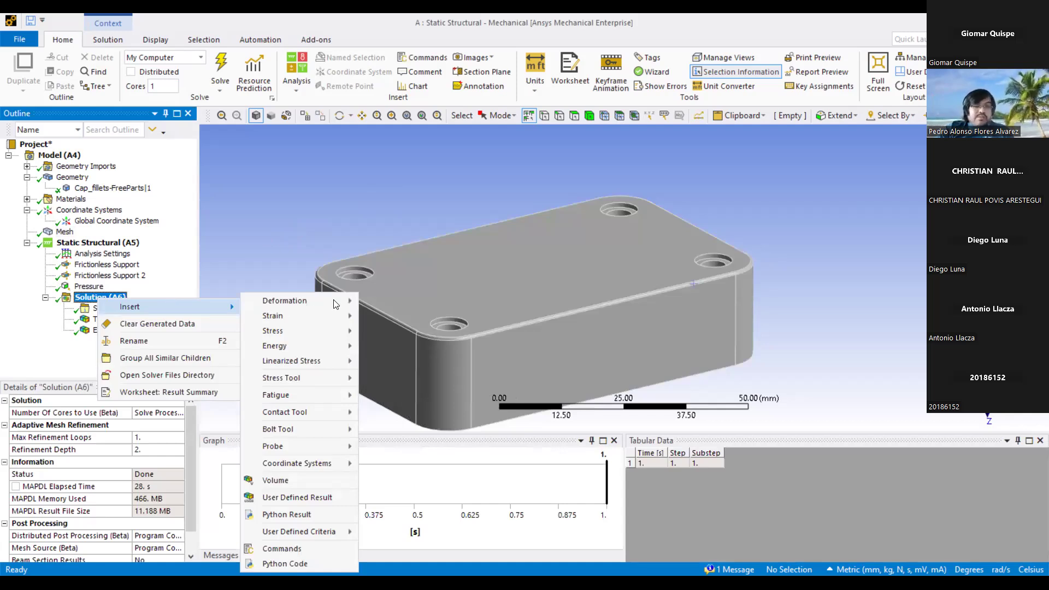
mouse_move(342, 302)
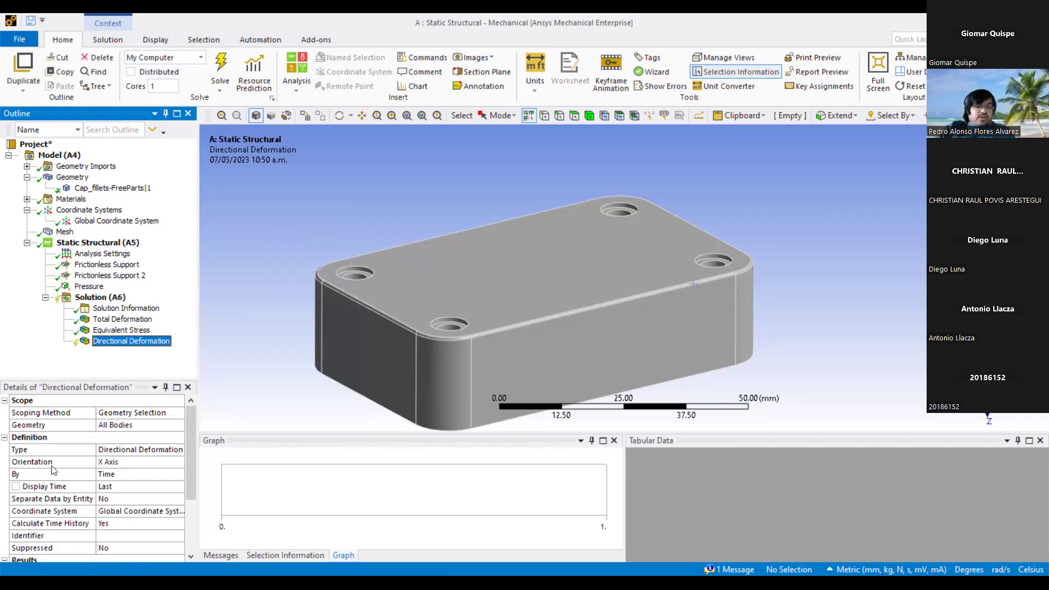
left_click(180, 465)
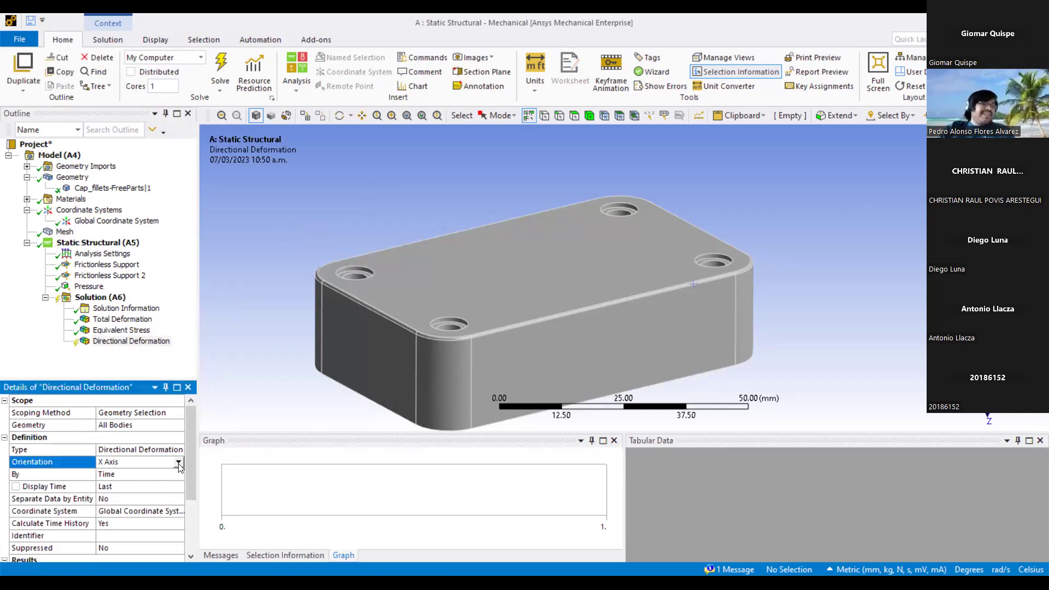
left_click(178, 463)
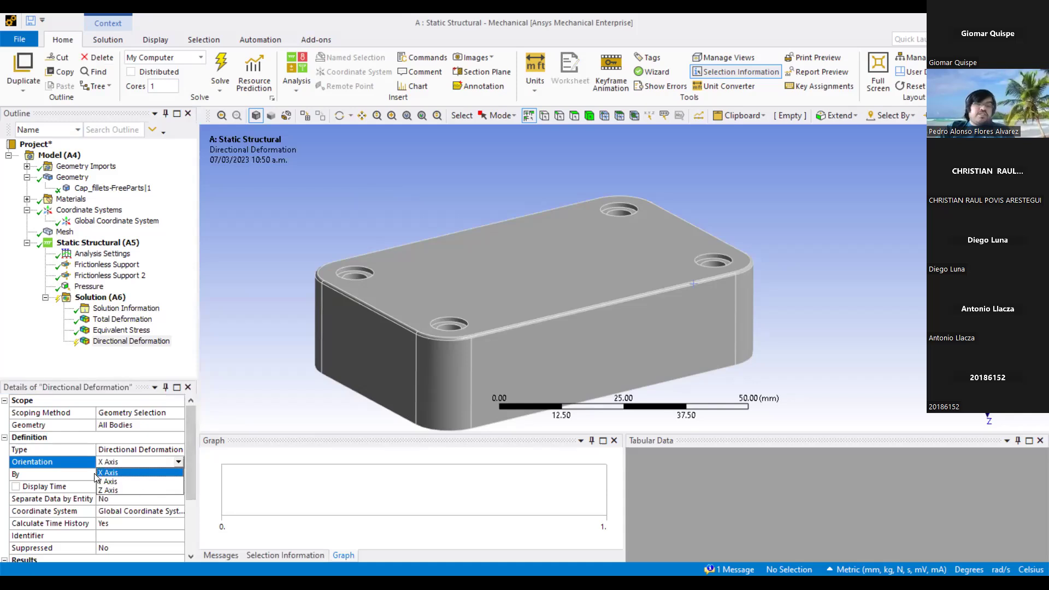
left_click(170, 489)
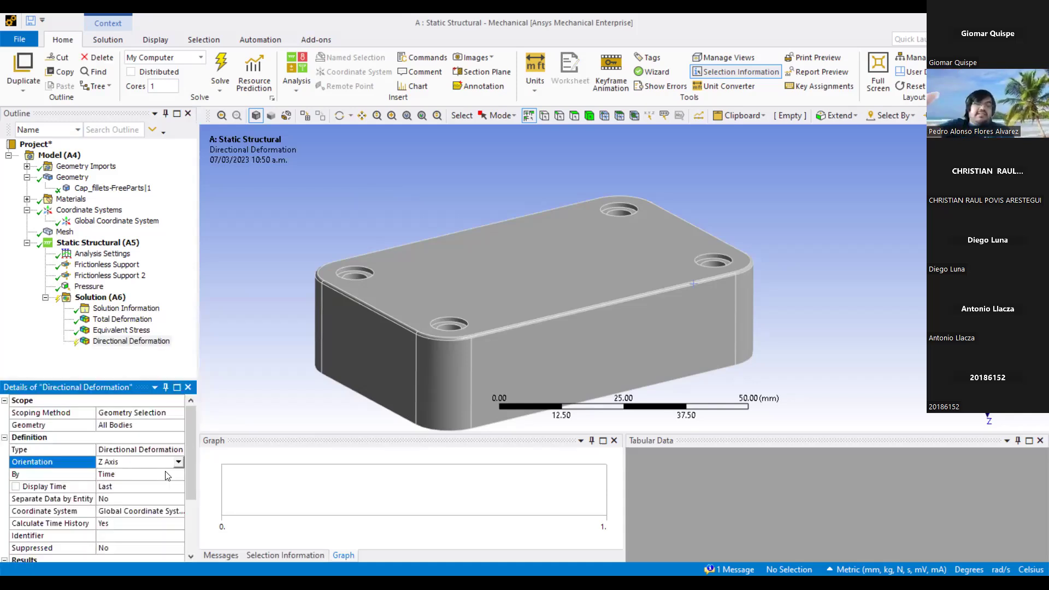
Evaluate all results and display the Z-axis directional deformation on the cap.
left_click(116, 296)
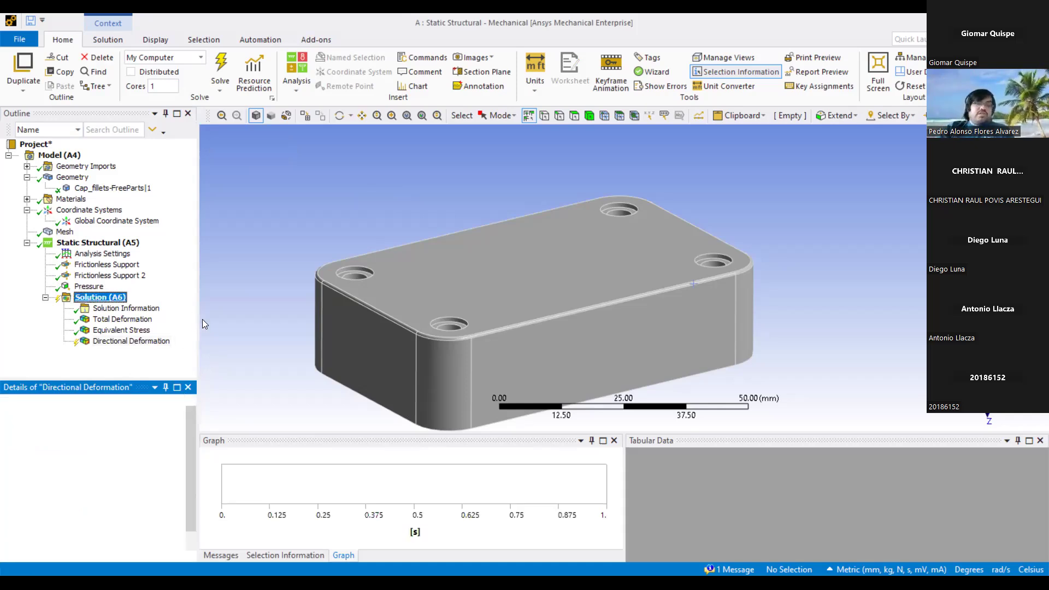
right_click(122, 296)
left_click(216, 324)
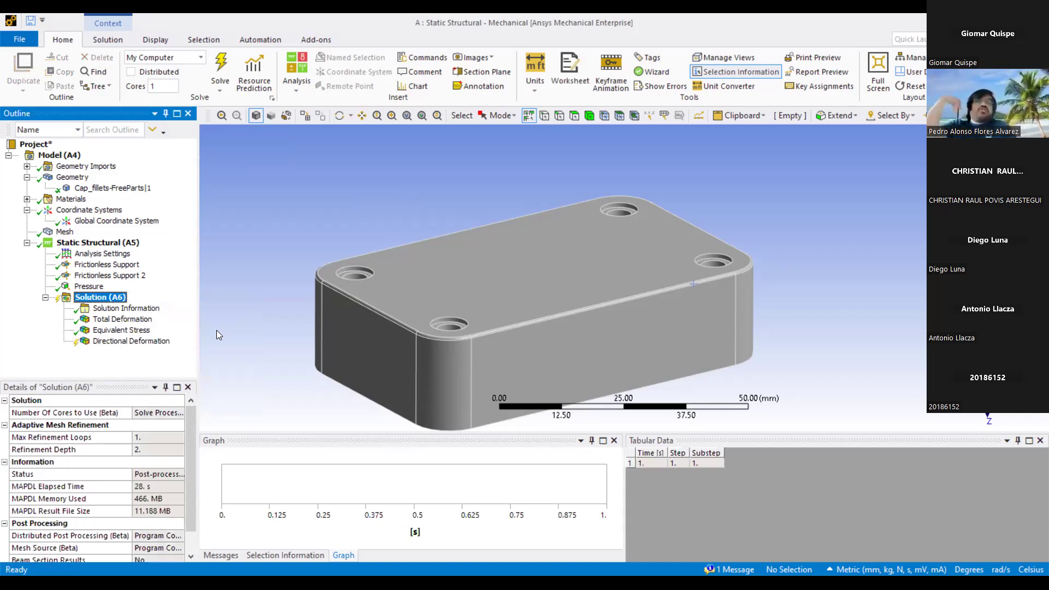
left_click(125, 341)
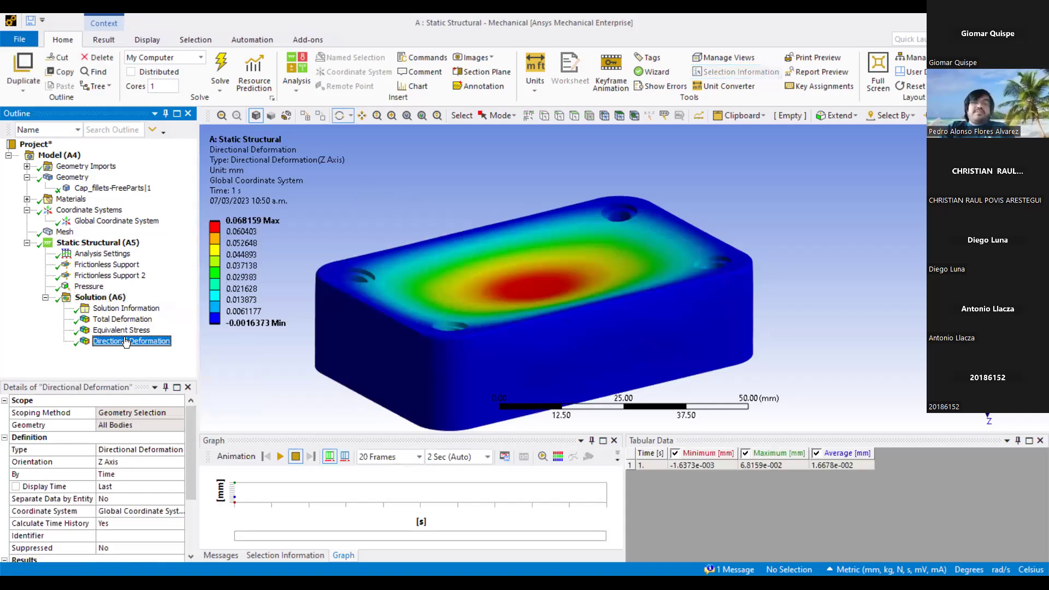
left_click_drag(498, 261, 548, 276)
middle_click_drag(549, 275, 527, 255)
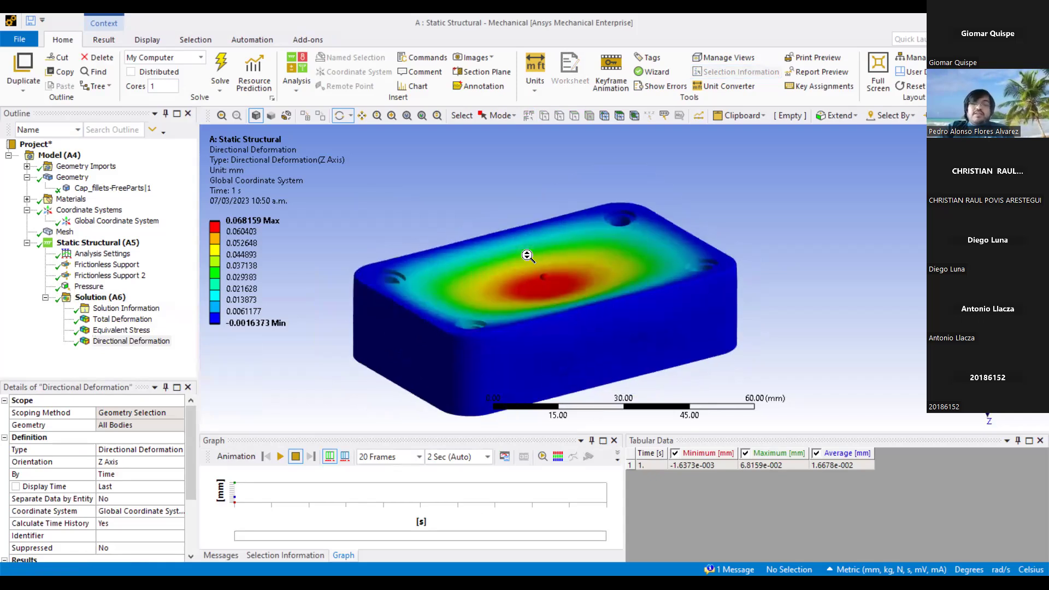
scroll(527, 255, "up", 4)
Compare the total deformation with the Z-axis directional deformation on the cap's top face and long side wall.
left_click(117, 320)
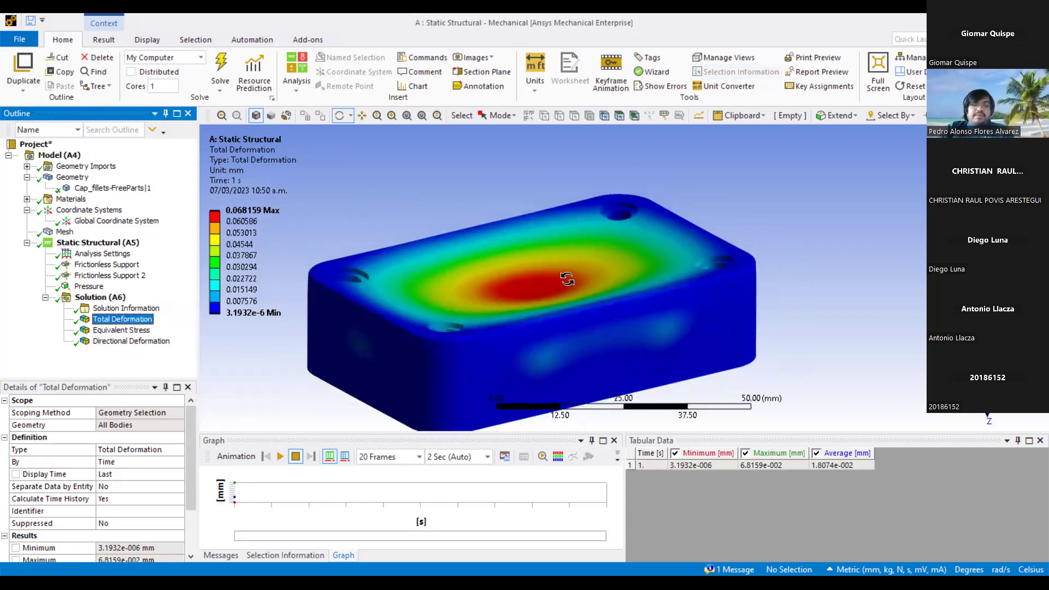
left_click(131, 341)
middle_click_drag(472, 256, 473, 259)
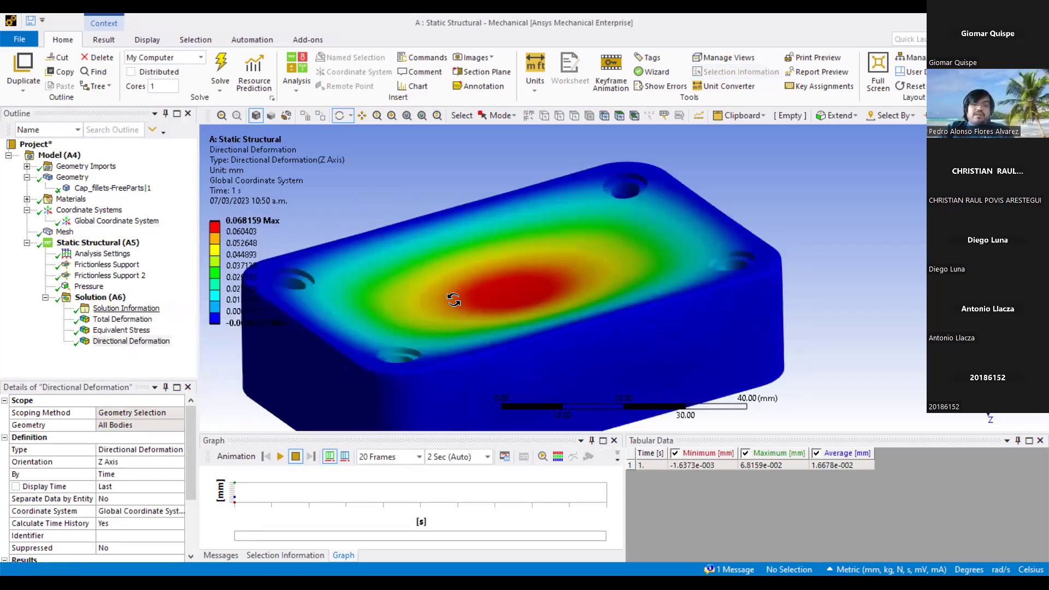
left_click(122, 319)
left_click_drag(382, 349, 503, 323)
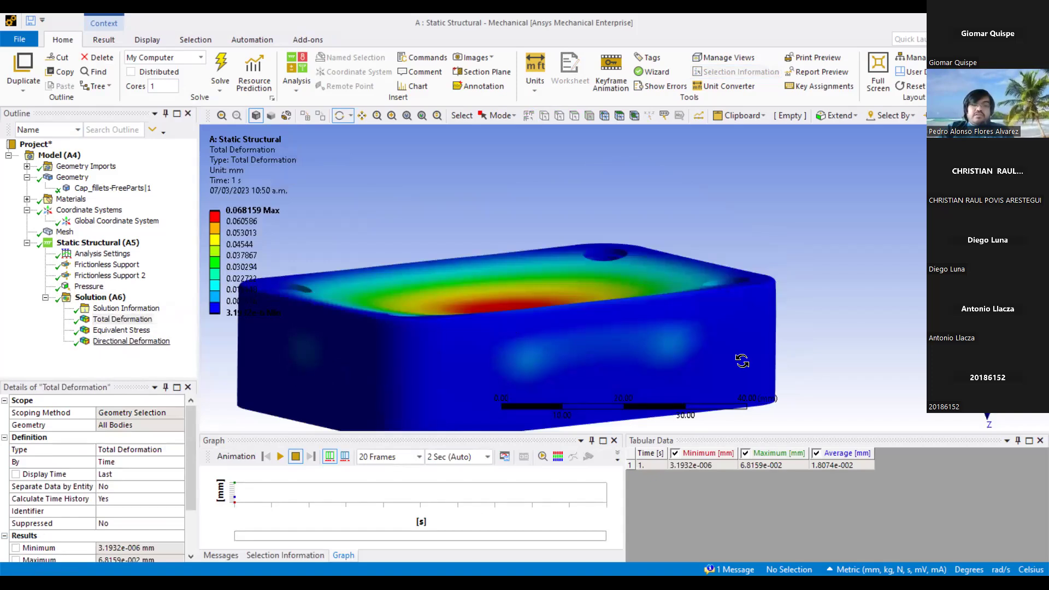
scroll(475, 302, "up", 5)
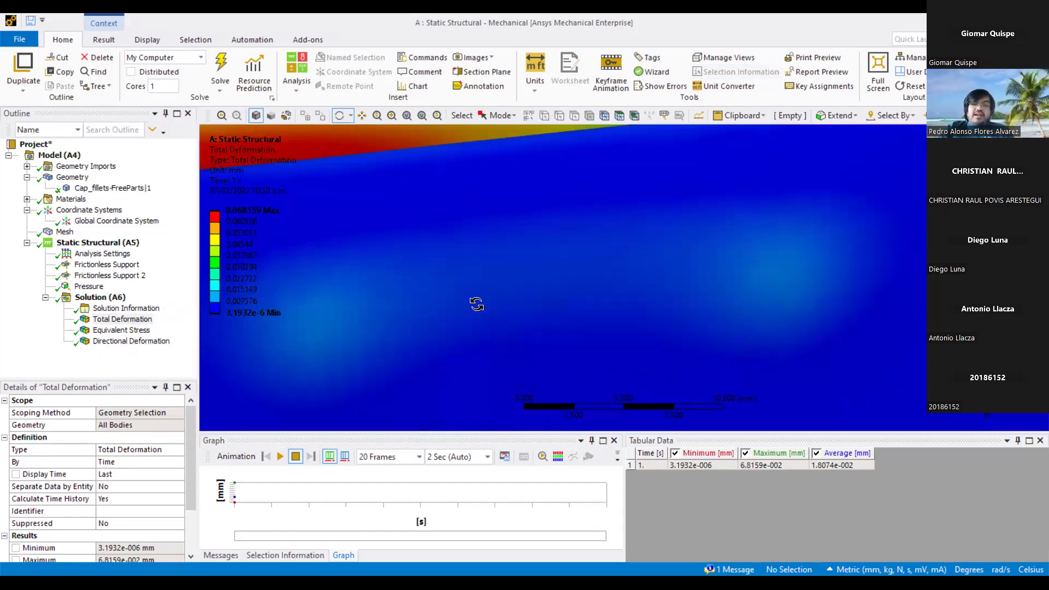
scroll(459, 299, "down", 3)
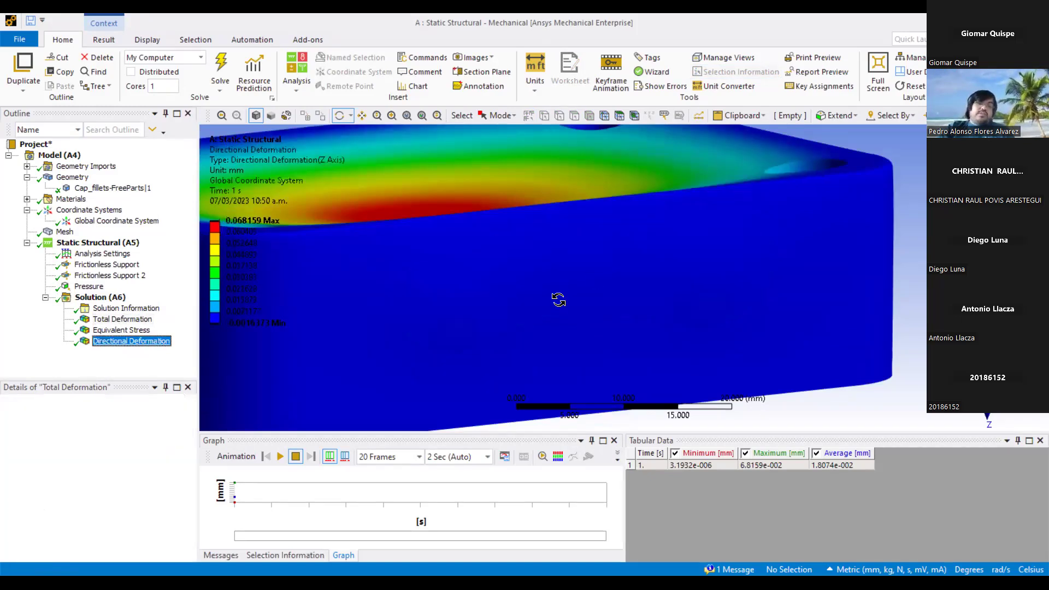
Examine the Z-axis directional deformation across the cap's top face, screw holes and outer side walls.
scroll(594, 279, "down", 3)
middle_click_drag(511, 223, 689, 259)
scroll(689, 259, "down", 2)
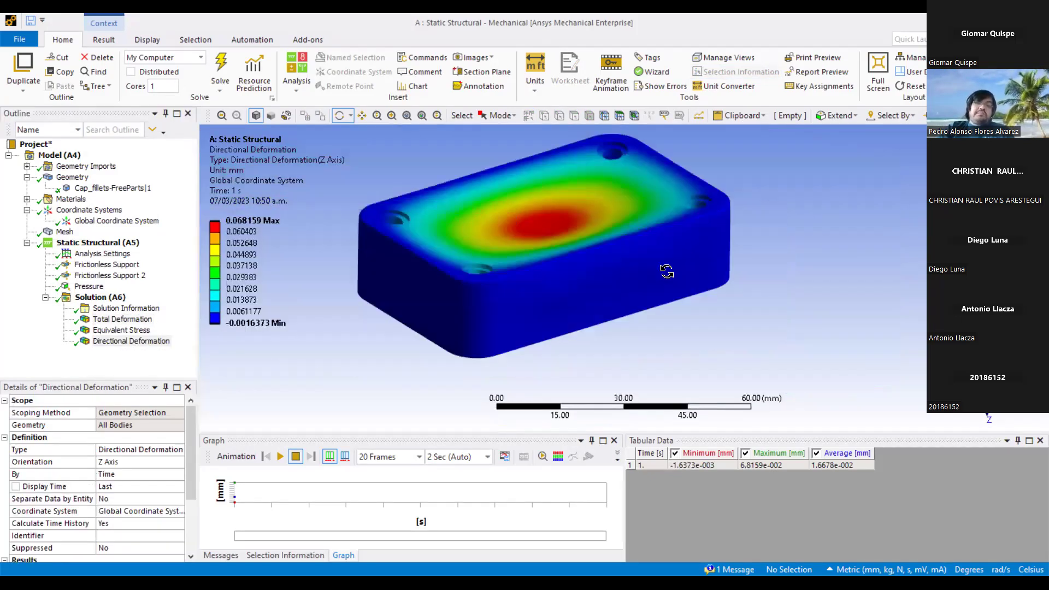
scroll(629, 279, "up", 1)
scroll(683, 304, "up", 1)
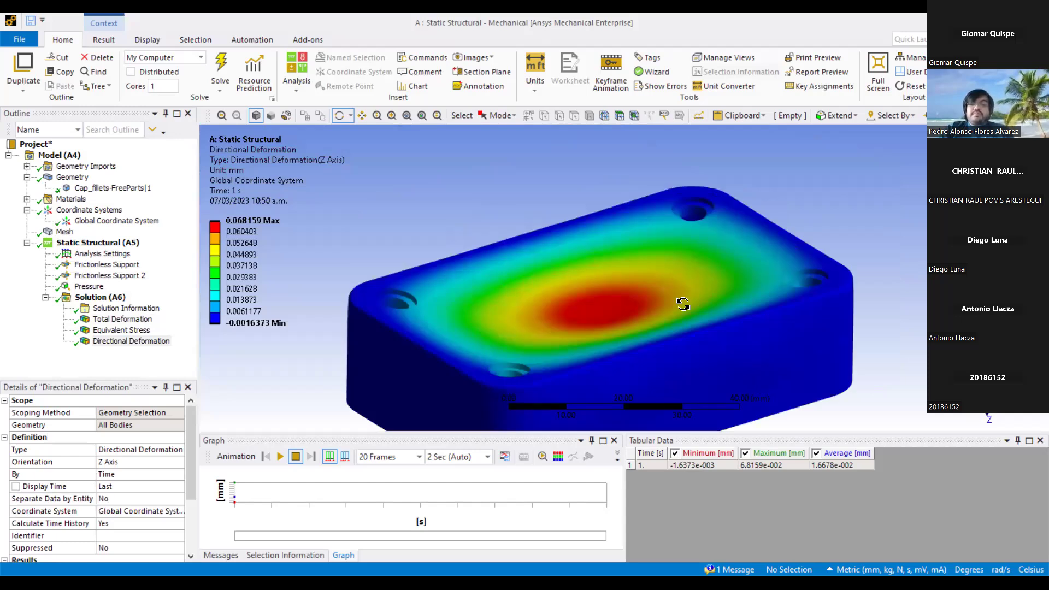
scroll(679, 294, "up", 1)
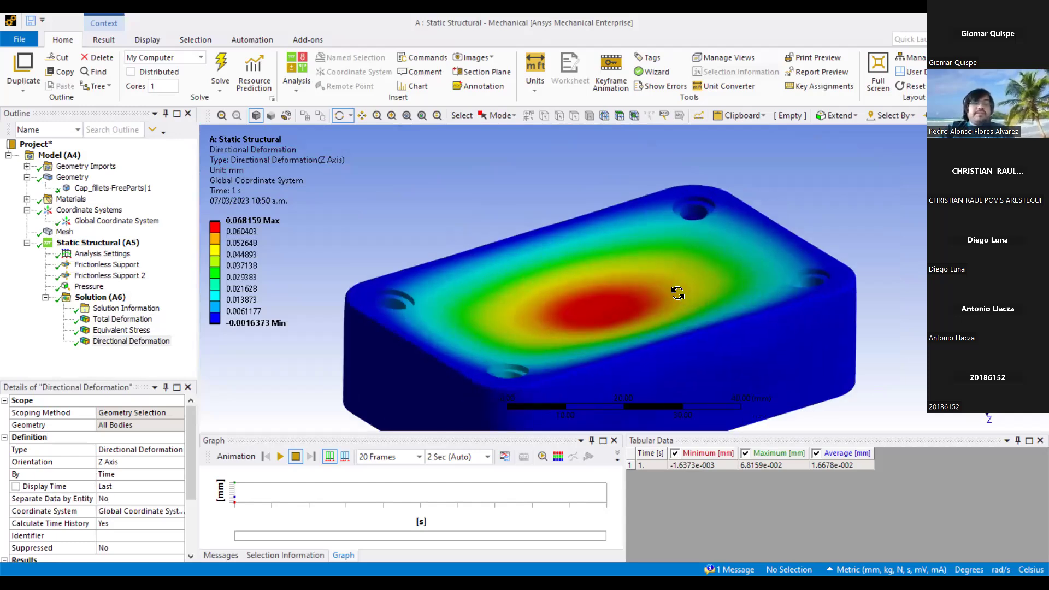
scroll(708, 288, "down", 1)
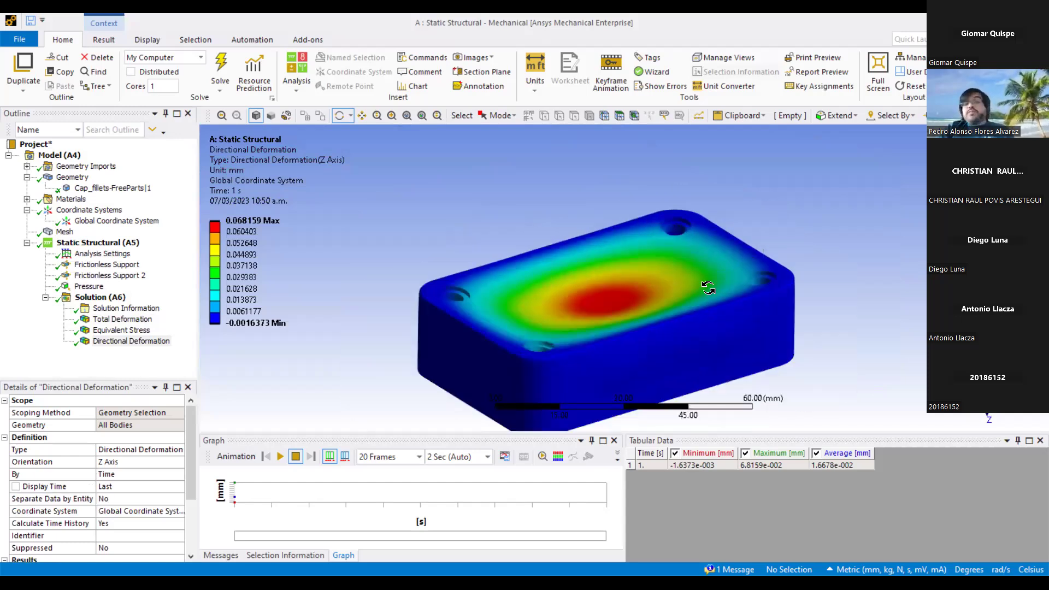
left_click(709, 288)
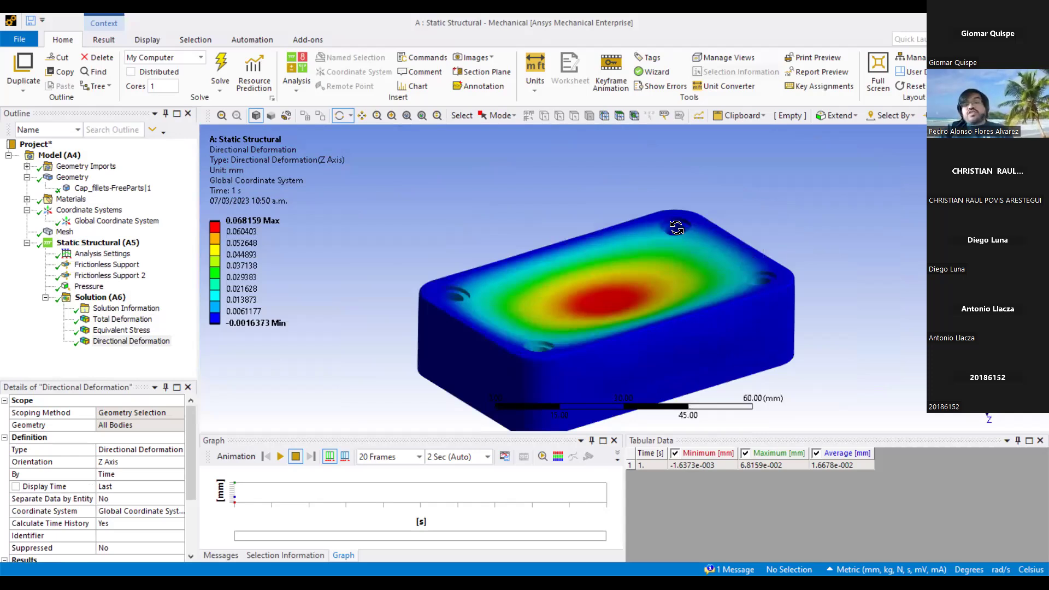
left_click_drag(912, 379, 758, 328)
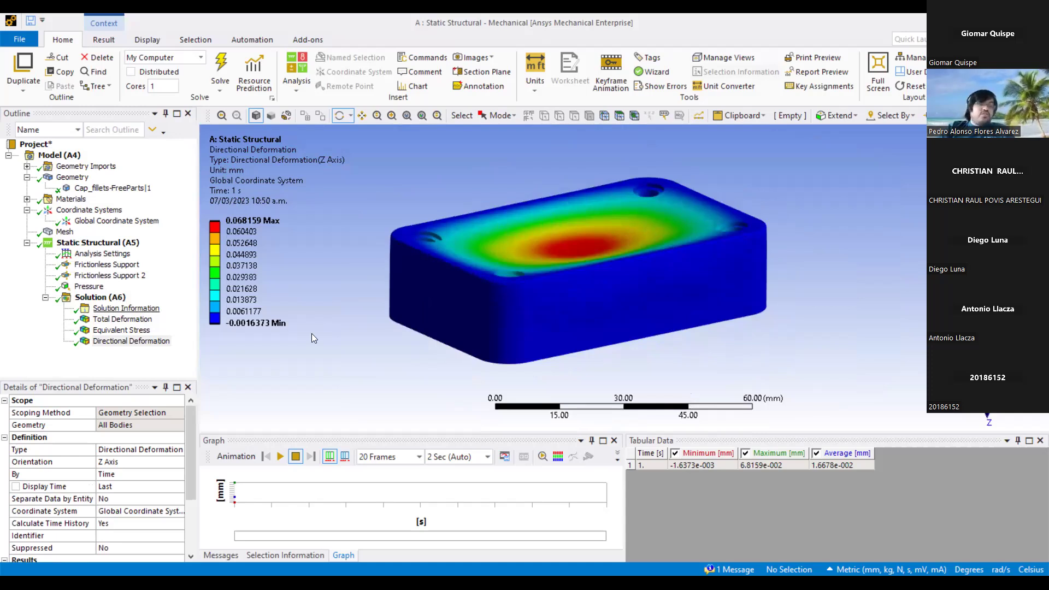
Insert a Normal Stress result along the X Axis for all bodies under the solution and evaluate it.
left_click(100, 297)
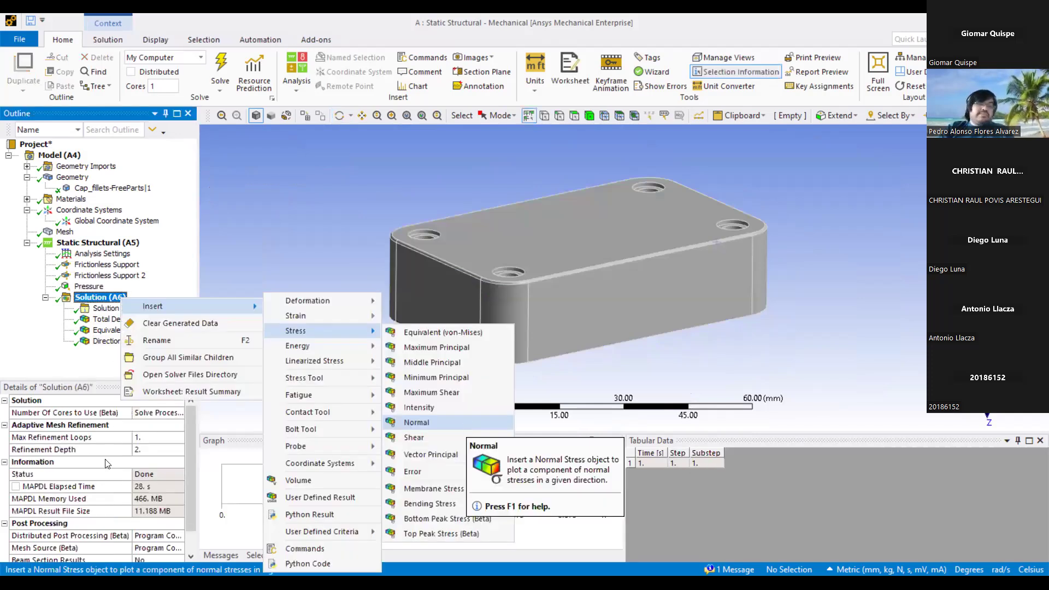
left_click(125, 463)
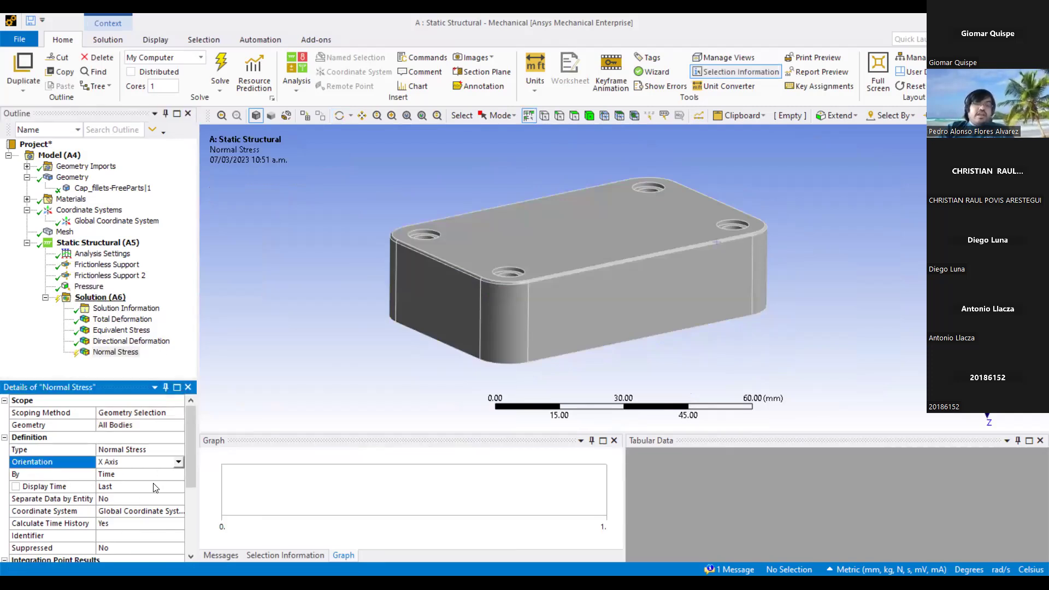
left_click(115, 353)
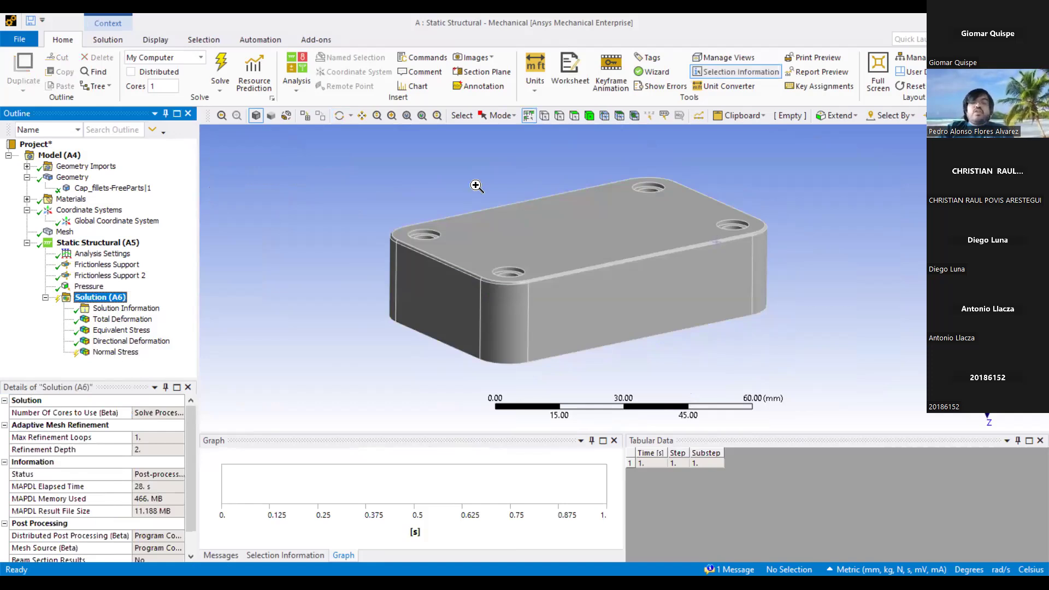
Inspect the X-axis normal stress on the cap's side walls, inner ribs, rib end and top face, and return to the solution.
scroll(668, 252, "up", 5)
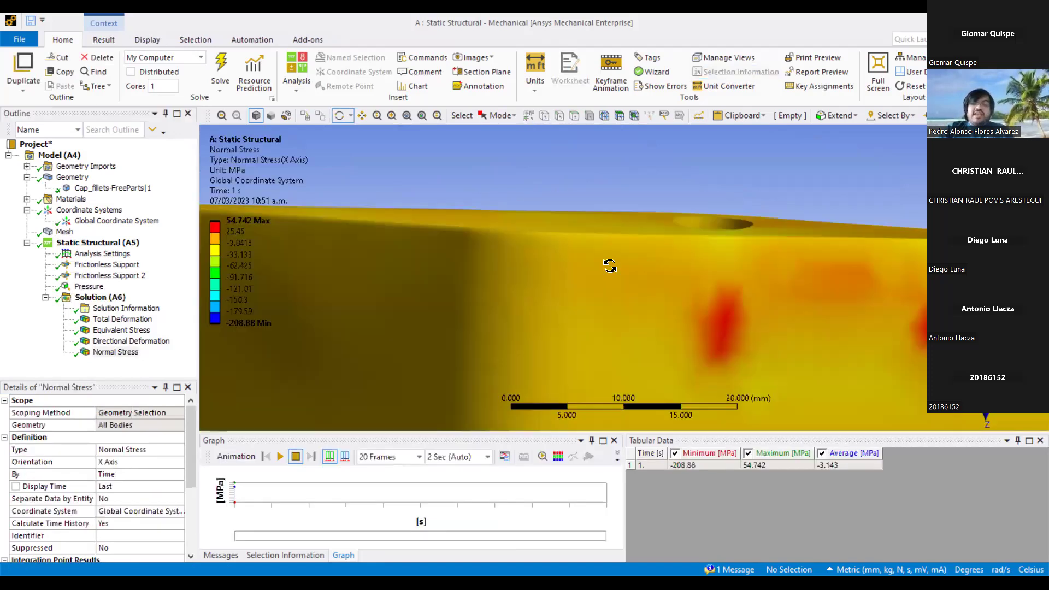
scroll(697, 370, "down", 3)
left_click_drag(658, 234, 543, 281)
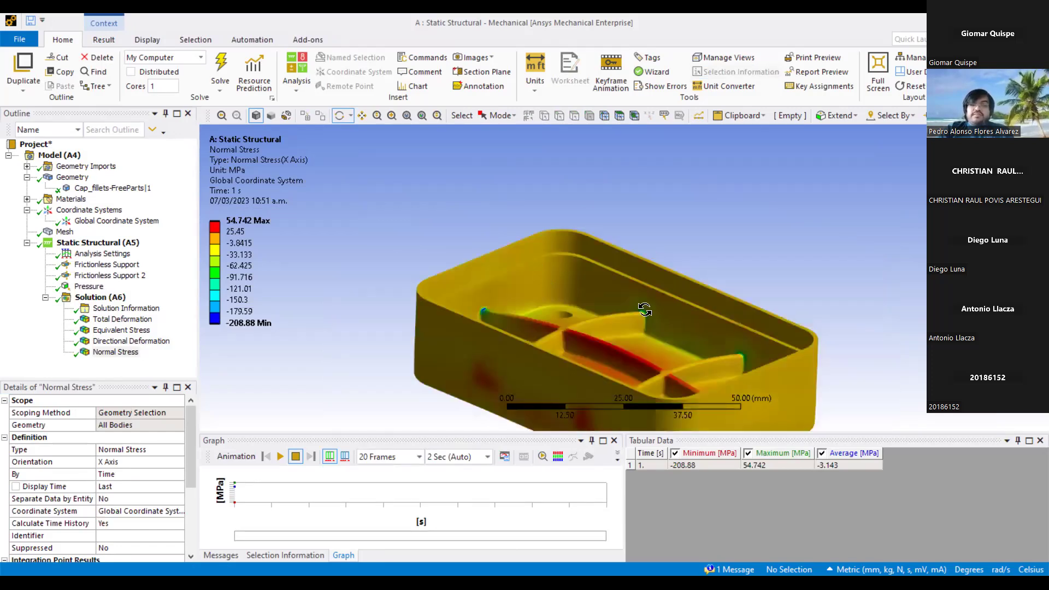
scroll(645, 312, "up", 5)
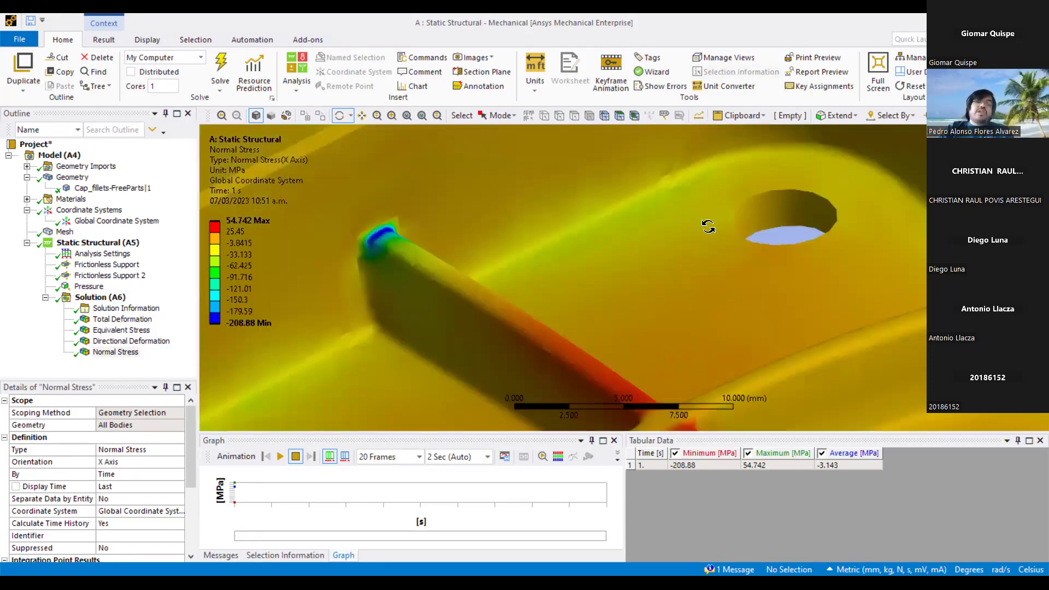
scroll(719, 272, "down", 5)
left_click_drag(720, 273, 696, 332)
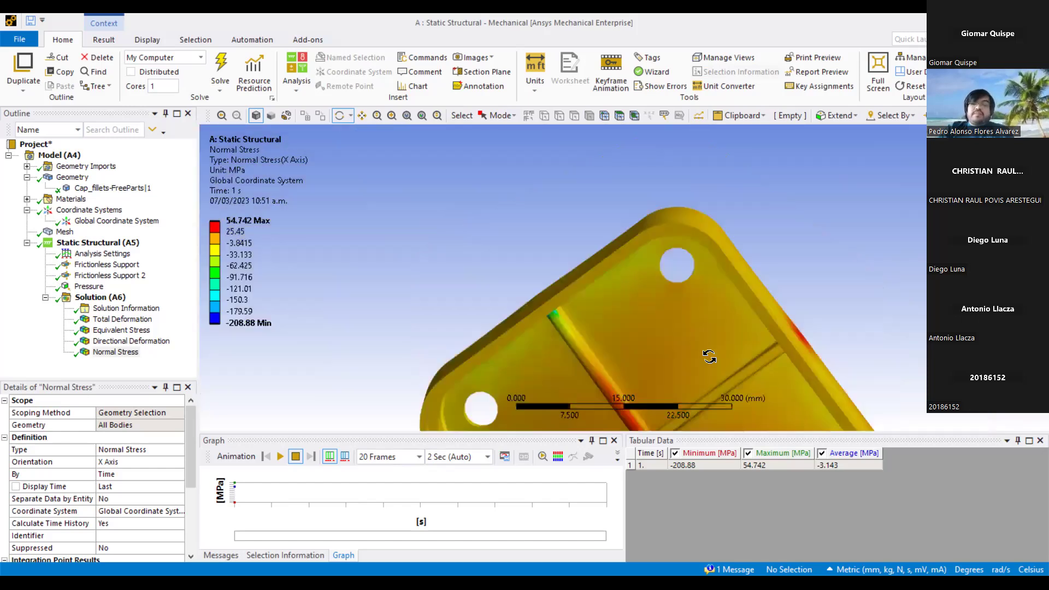
scroll(754, 348, "down", 5)
left_click_drag(629, 251, 616, 288)
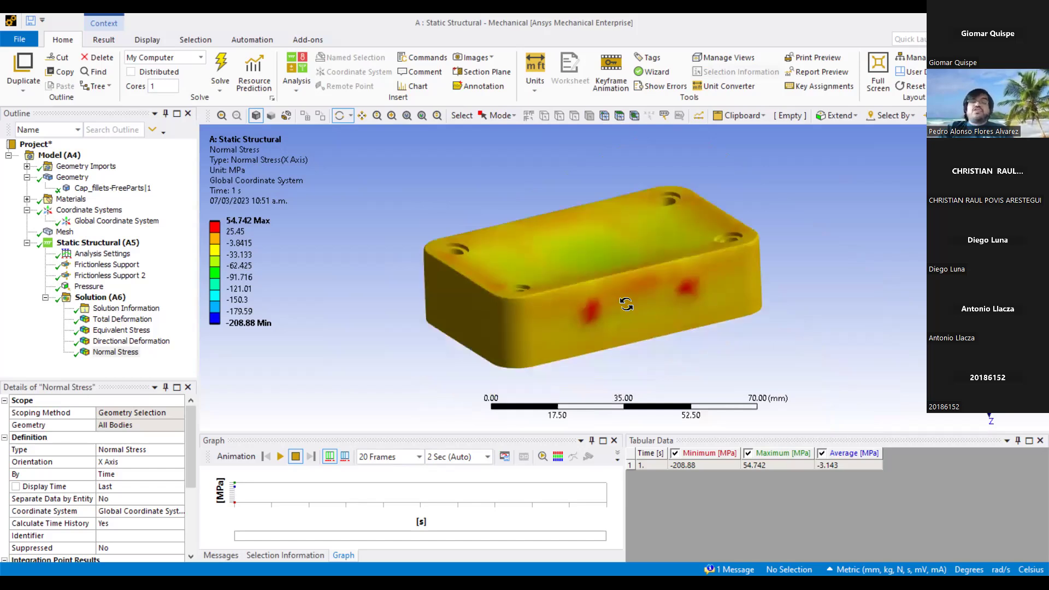
left_click(115, 298)
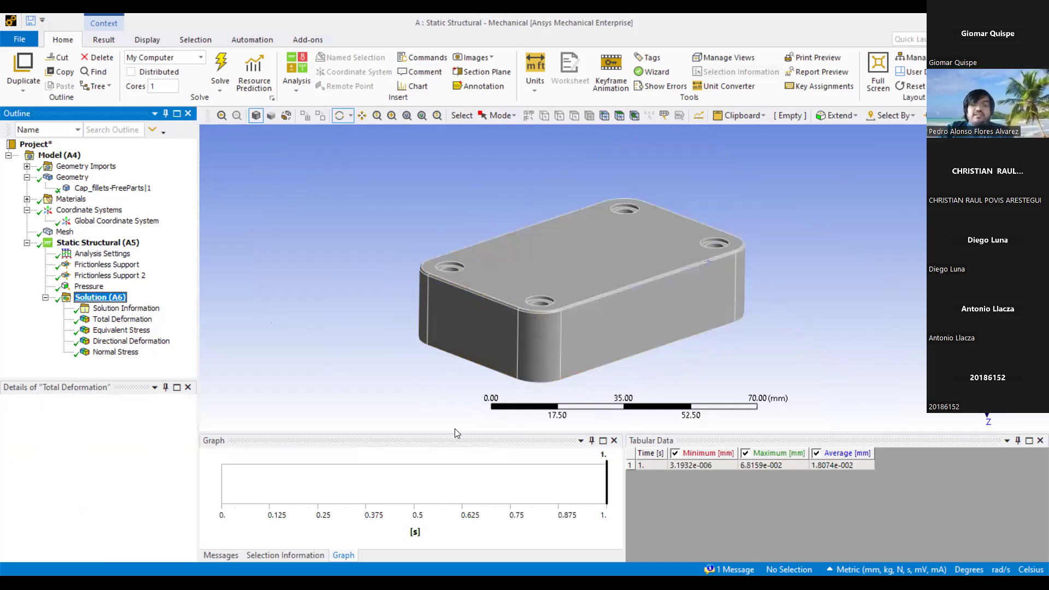
Insert a second Normal Stress result for all bodies, orient it along the Z Axis, evaluate it and display its contours.
right_click(100, 298)
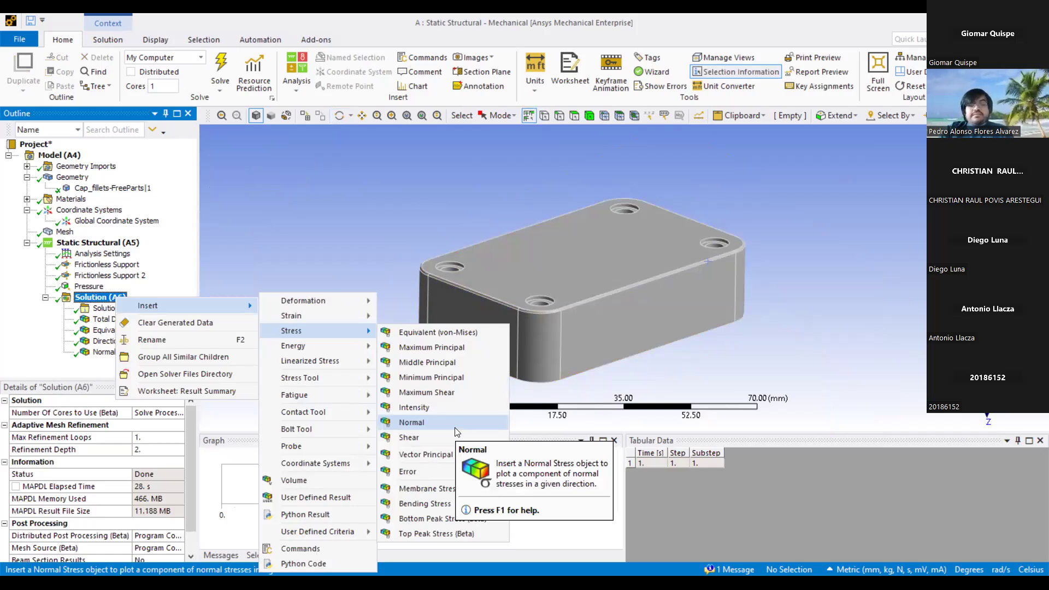
left_click(456, 427)
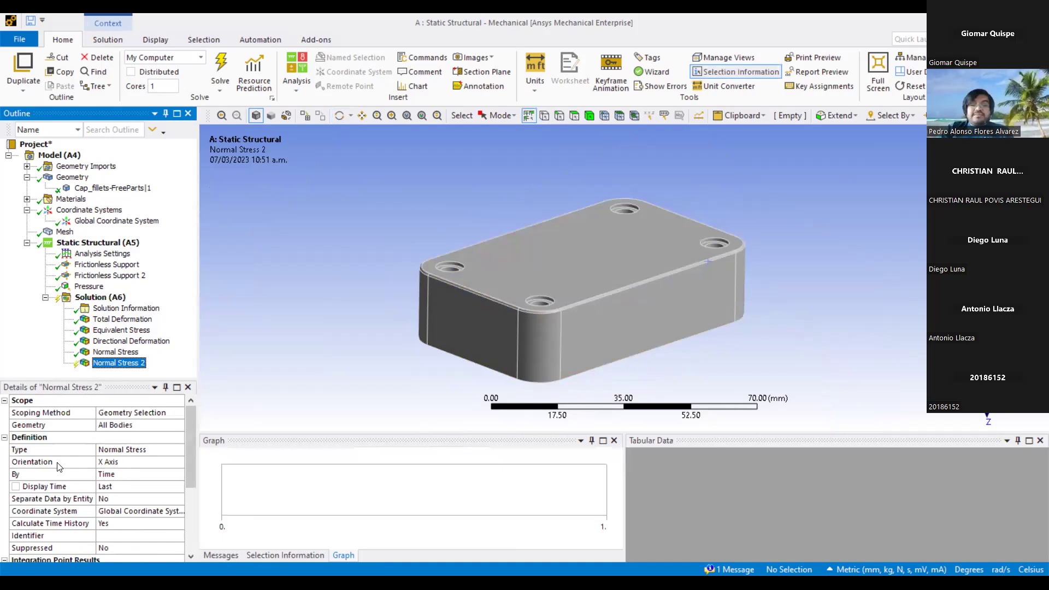
left_click(180, 464)
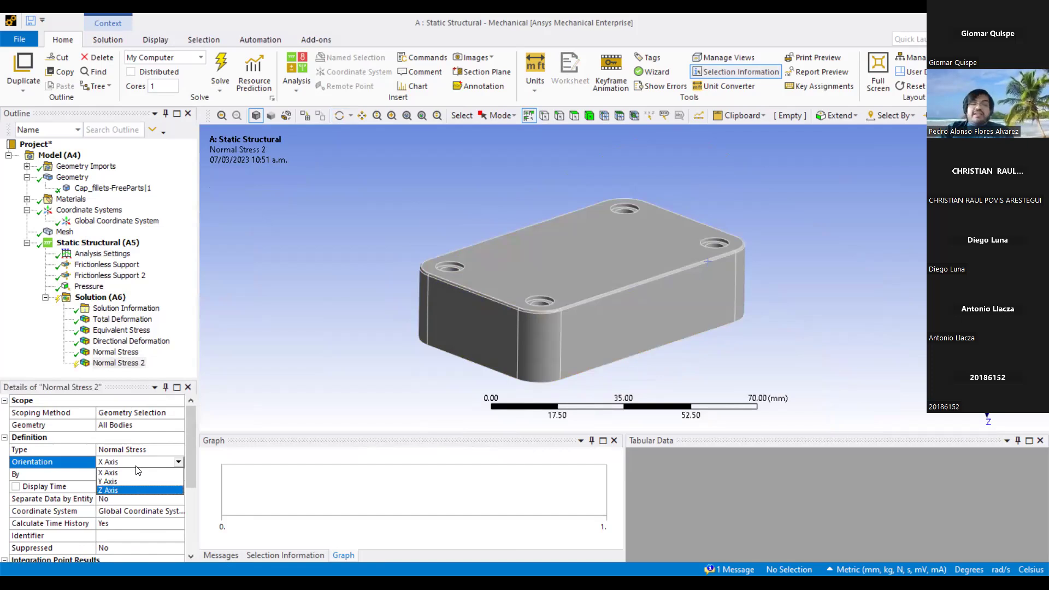
left_click(202, 386)
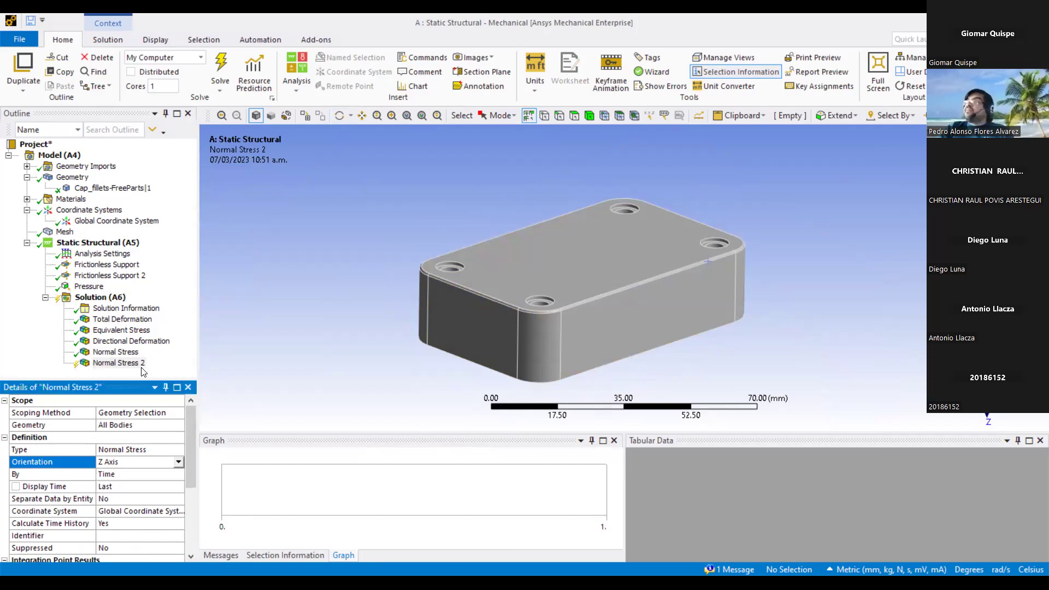
left_click(117, 300)
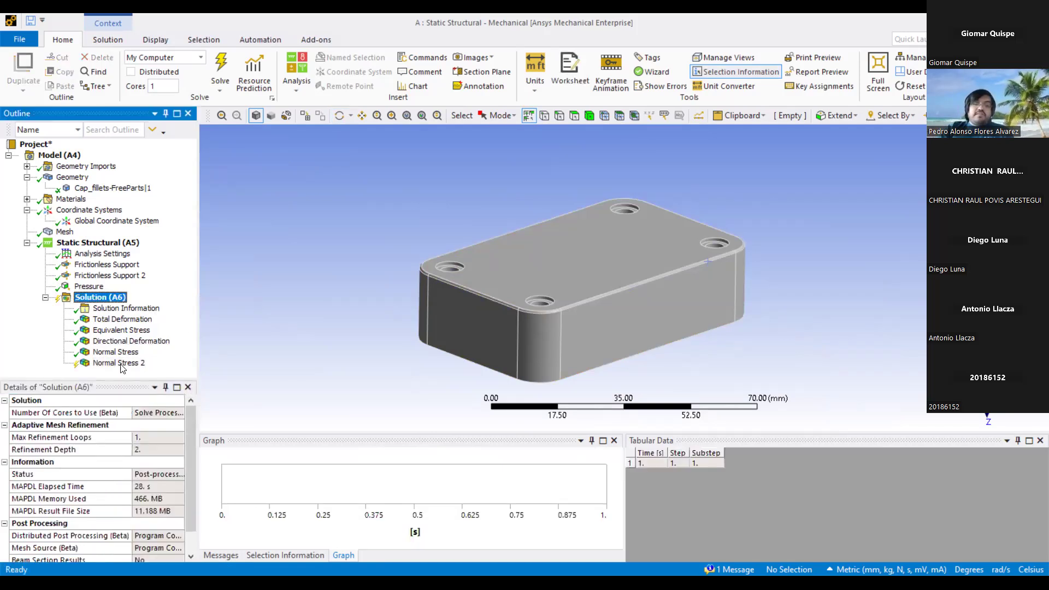
key("ctrl+s")
left_click(118, 362)
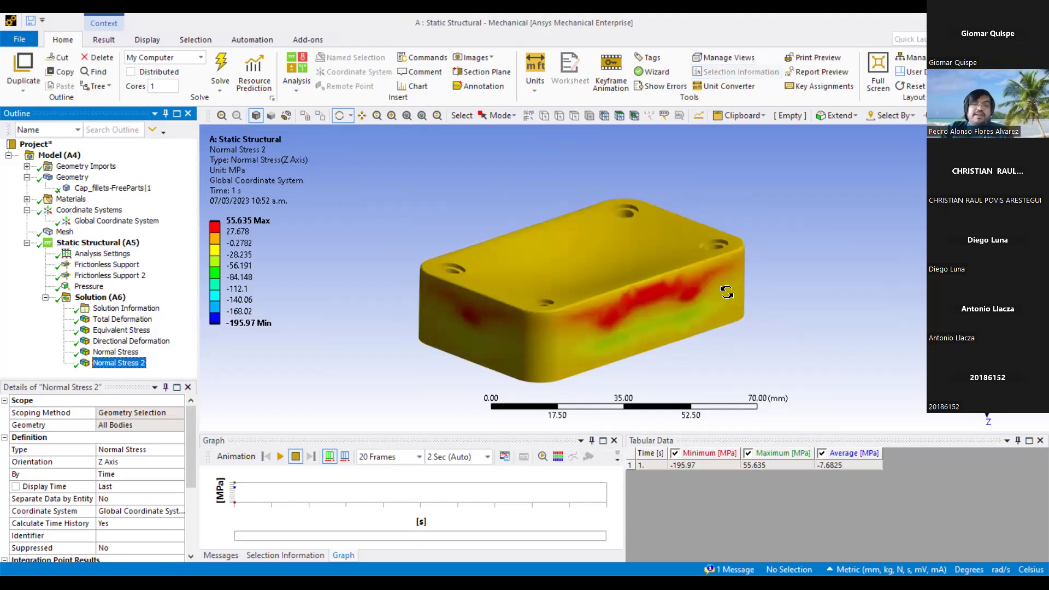
Examine the Z-axis normal stress on the cap's outer side walls and at the inner rib end where it meets the wall.
scroll(721, 295, "up", 5)
scroll(722, 295, "down", 3)
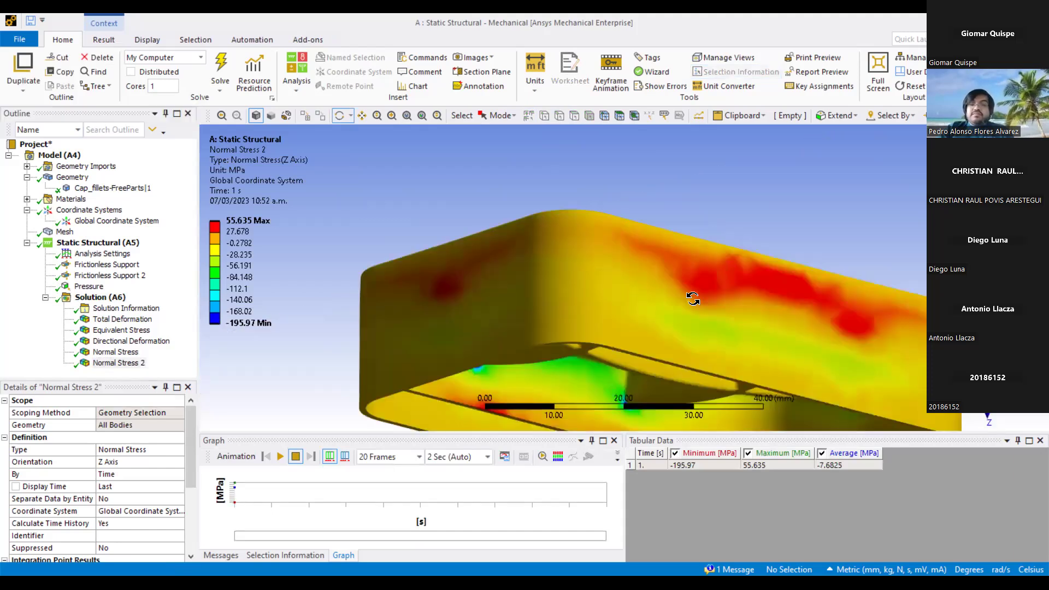
left_click_drag(692, 298, 693, 248)
left_click_drag(685, 288, 519, 298)
scroll(614, 346, "up", 3)
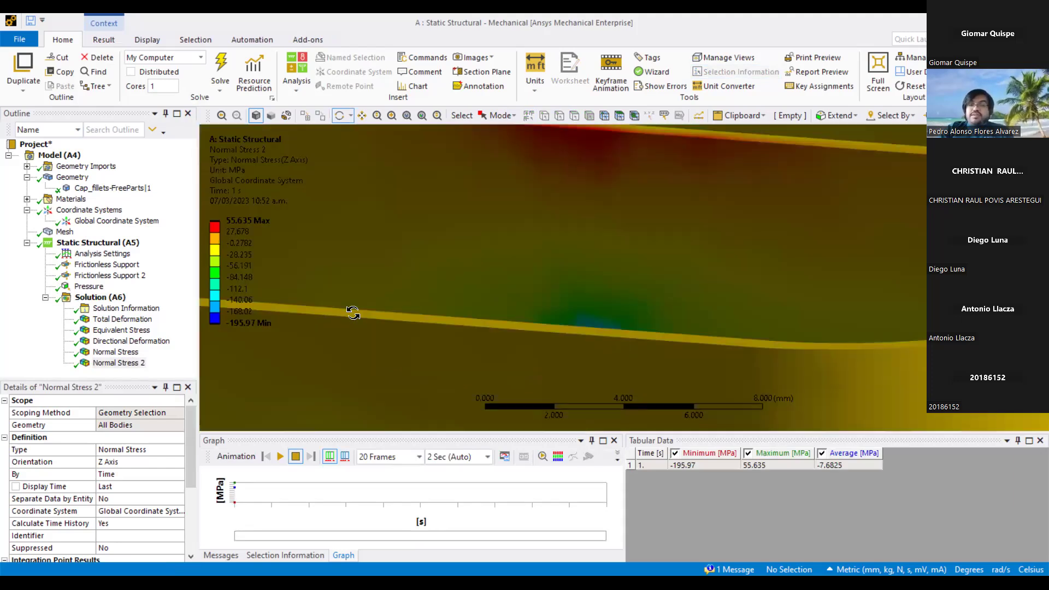
scroll(546, 302, "up", 2)
scroll(519, 273, "up", 1)
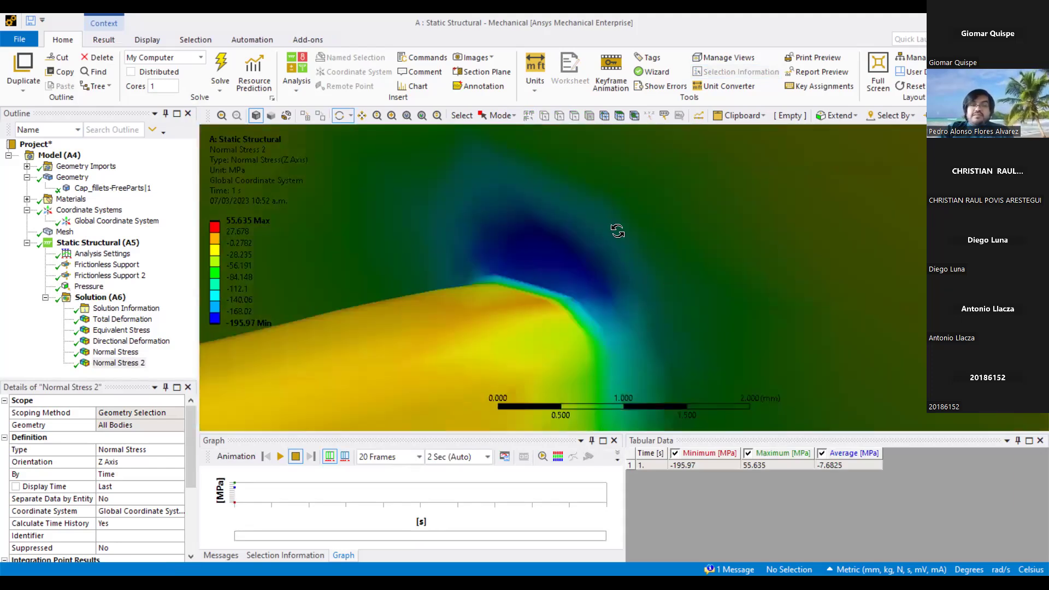
scroll(644, 311, "up", 1)
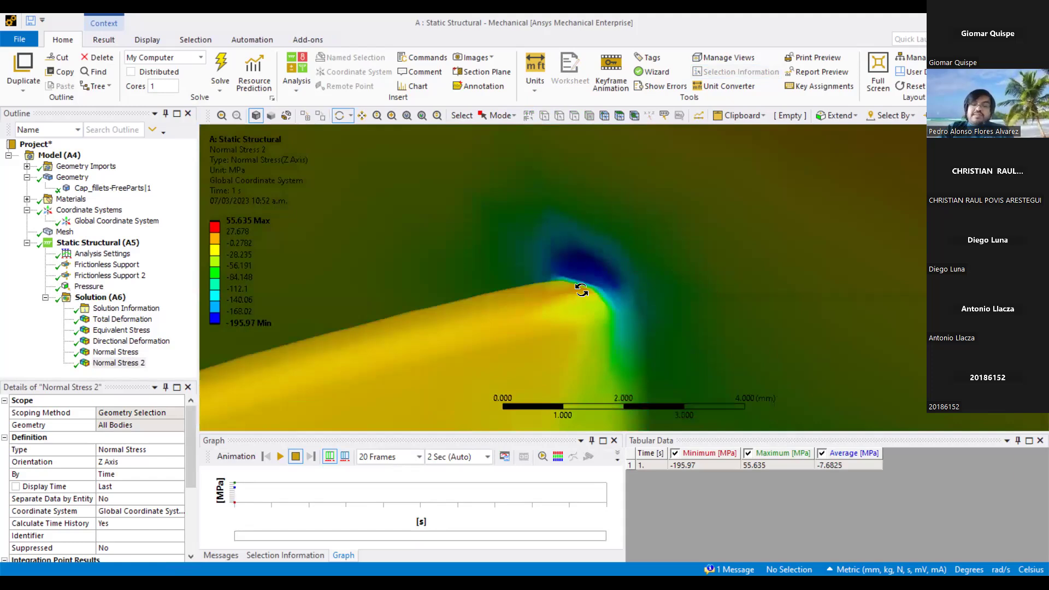
Inspect the Z-axis normal stress across the cap's top face, screw holes and long side wall.
scroll(584, 291, "down", 3)
scroll(589, 269, "down", 4)
left_click_drag(589, 268, 597, 204)
scroll(589, 247, "down", 3)
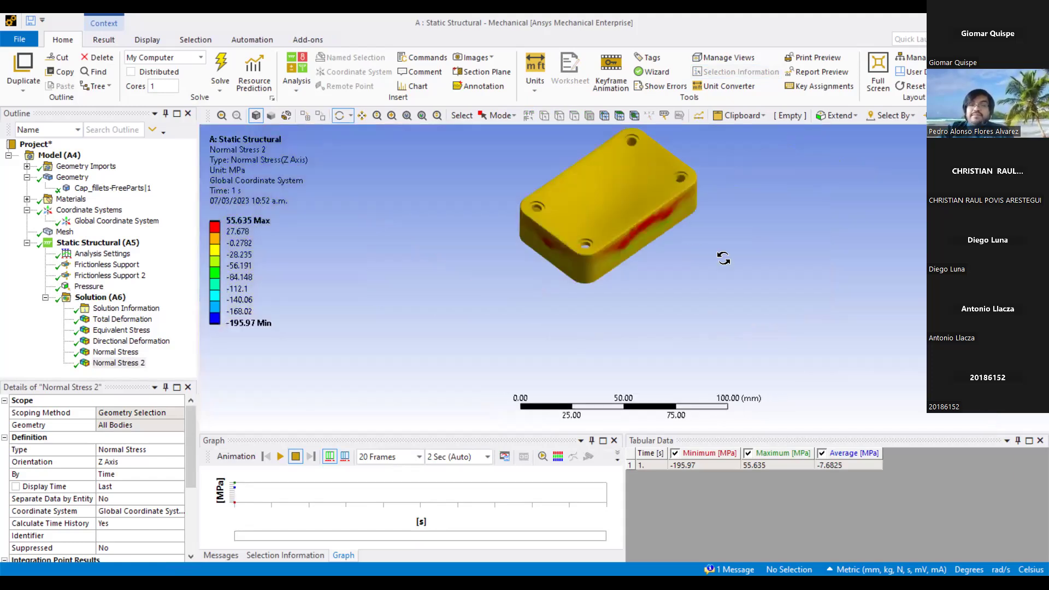
scroll(721, 257, "up", 5)
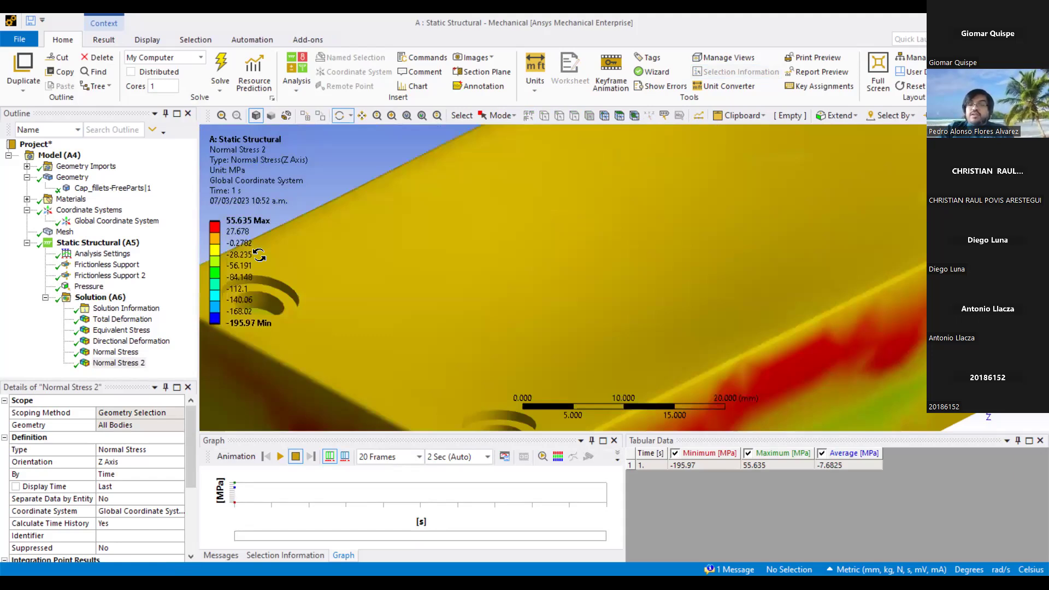
scroll(471, 268, "down", 3)
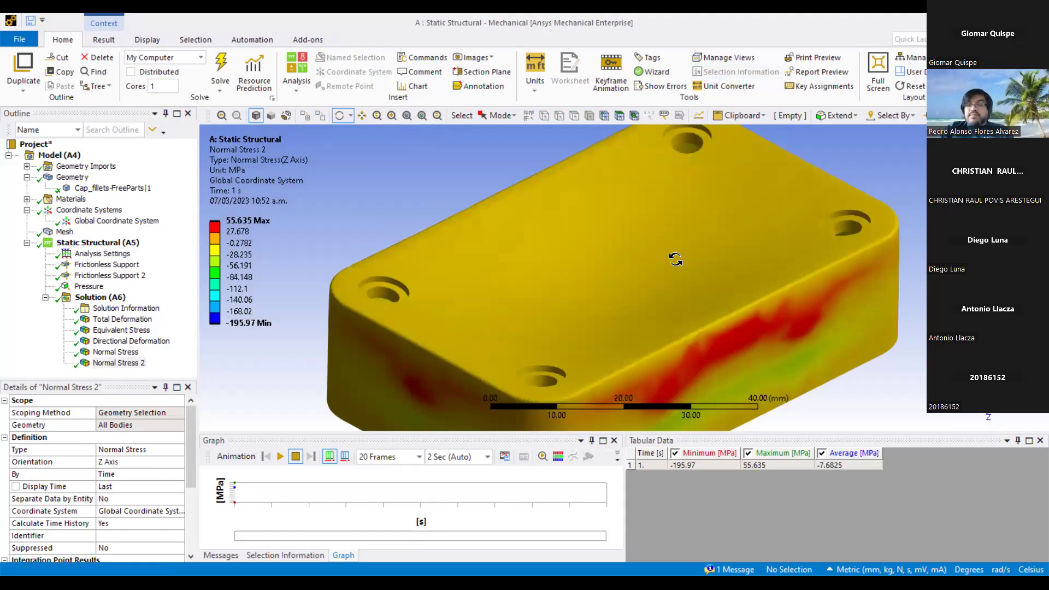
scroll(677, 263, "down", 2)
scroll(556, 249, "down", 1)
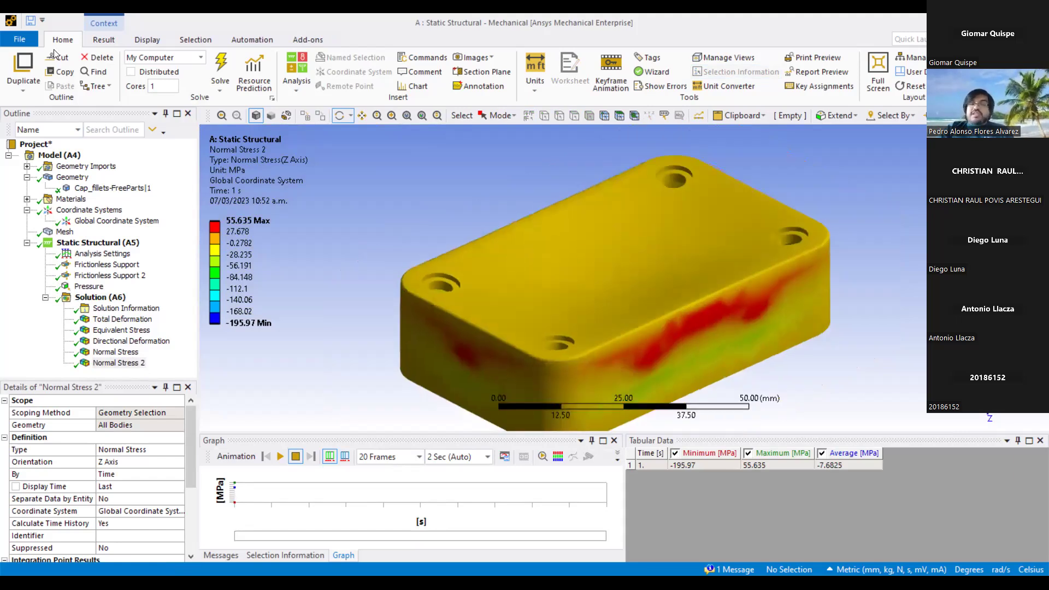
Probe the Z-axis normal stress on the cap's top face, outer side wall and inner rib end.
left_click(110, 38)
left_click(567, 58)
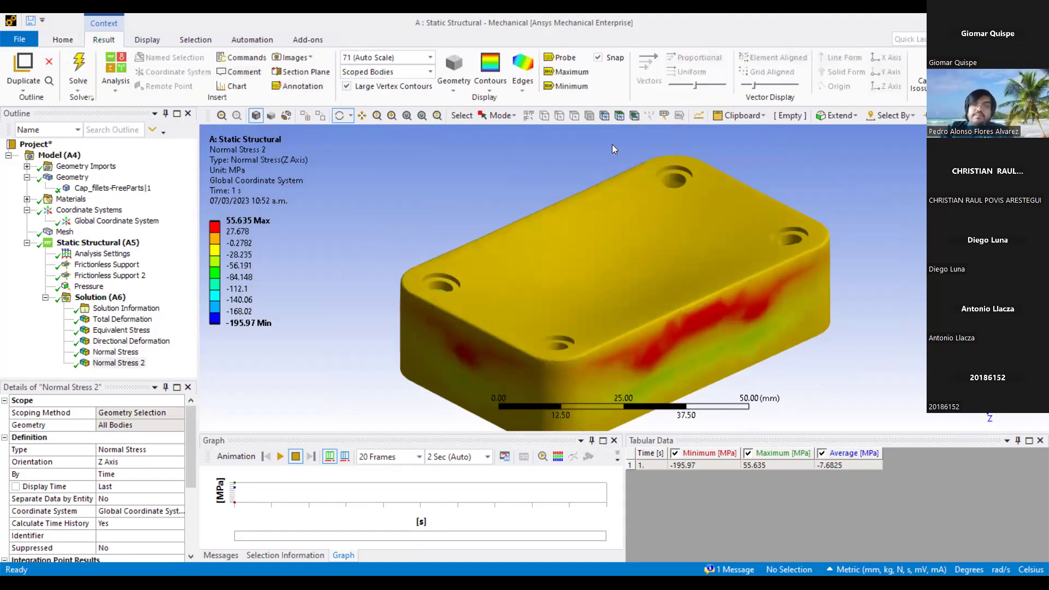
left_click(584, 260)
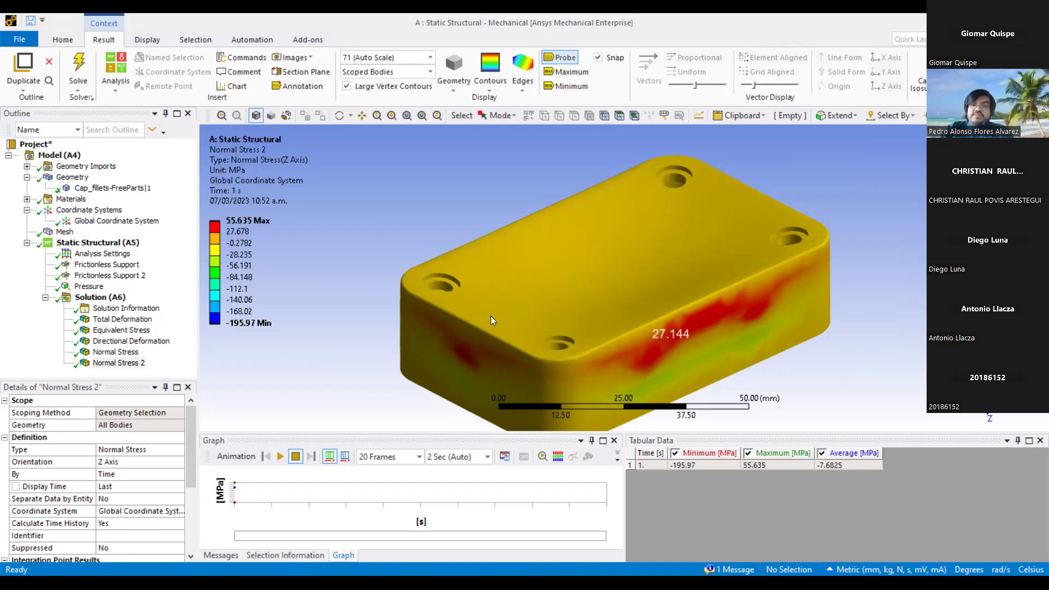
middle_click_drag(572, 225, 475, 251)
middle_click_drag(528, 292, 593, 290)
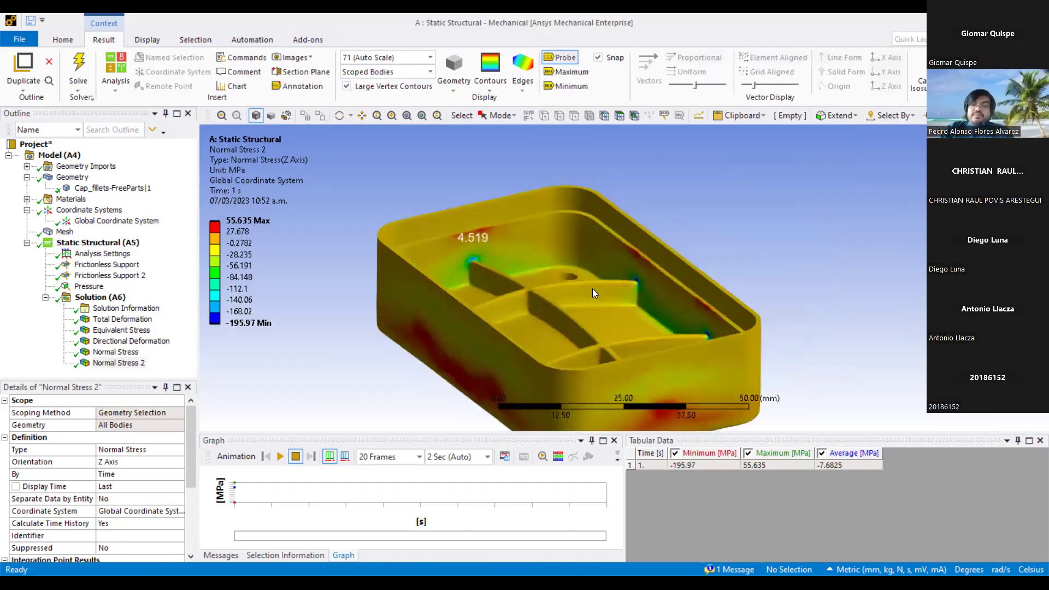
scroll(646, 317, "up", 5)
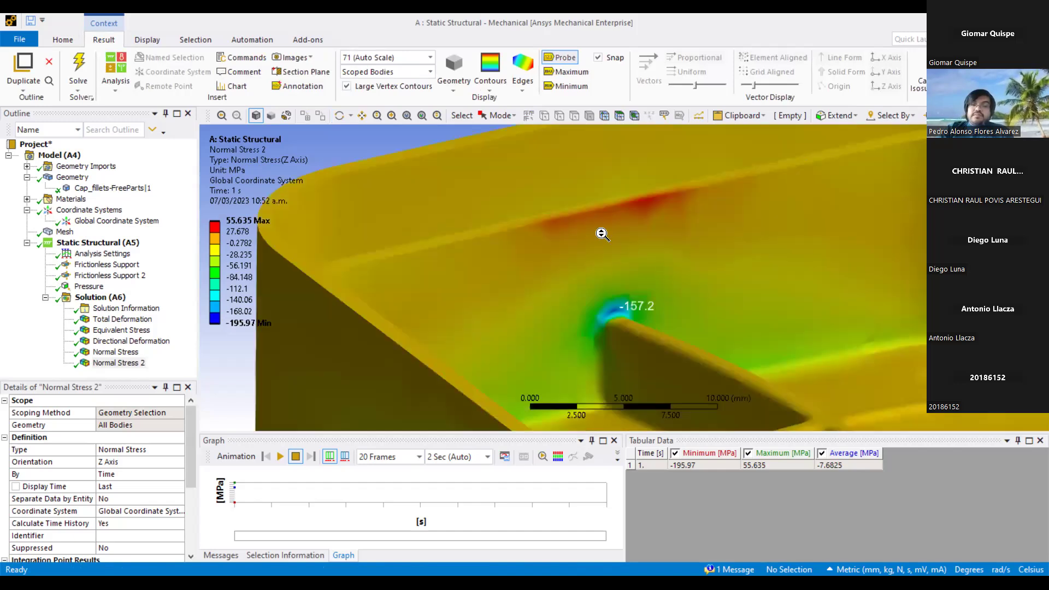
scroll(672, 249, "down", 5)
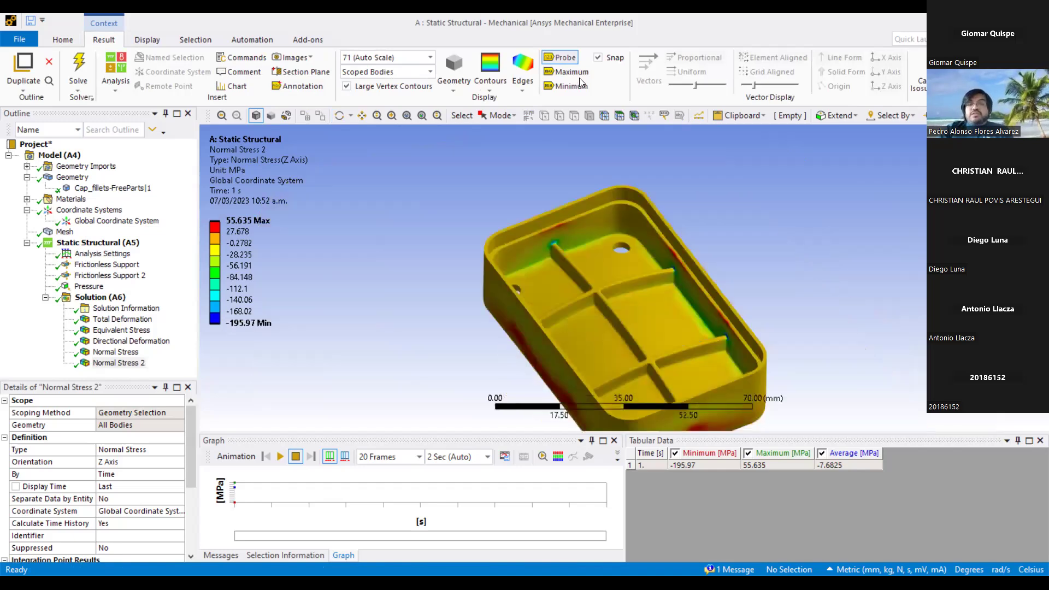
Show the maximum label on the Z-axis normal stress plot and locate it on the cap's long side wall.
left_click(578, 76)
middle_click_drag(687, 287, 722, 298)
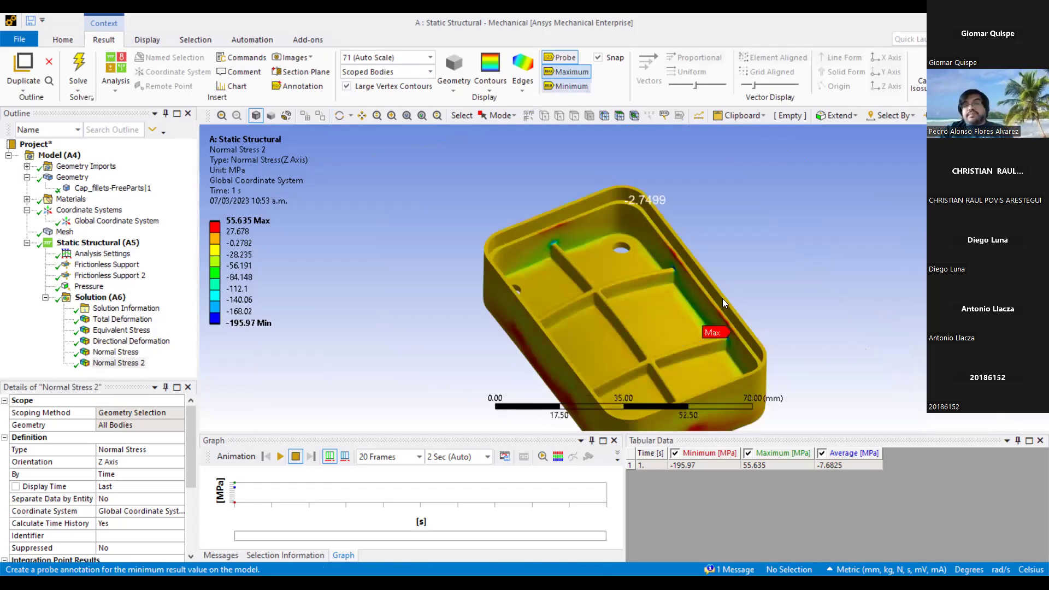
scroll(631, 277, "up", 10)
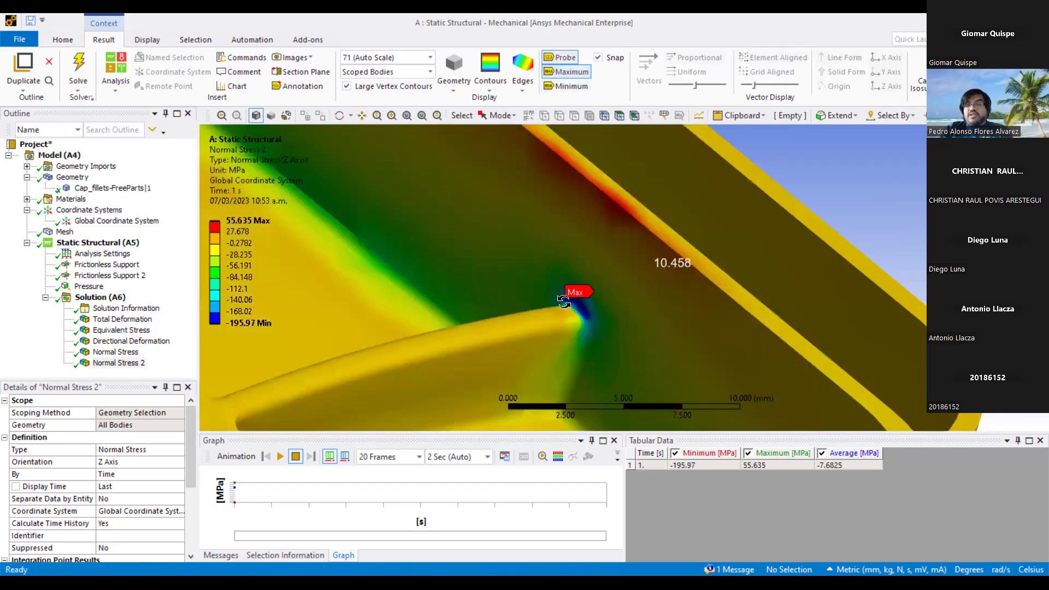
middle_click_drag(631, 220, 653, 255)
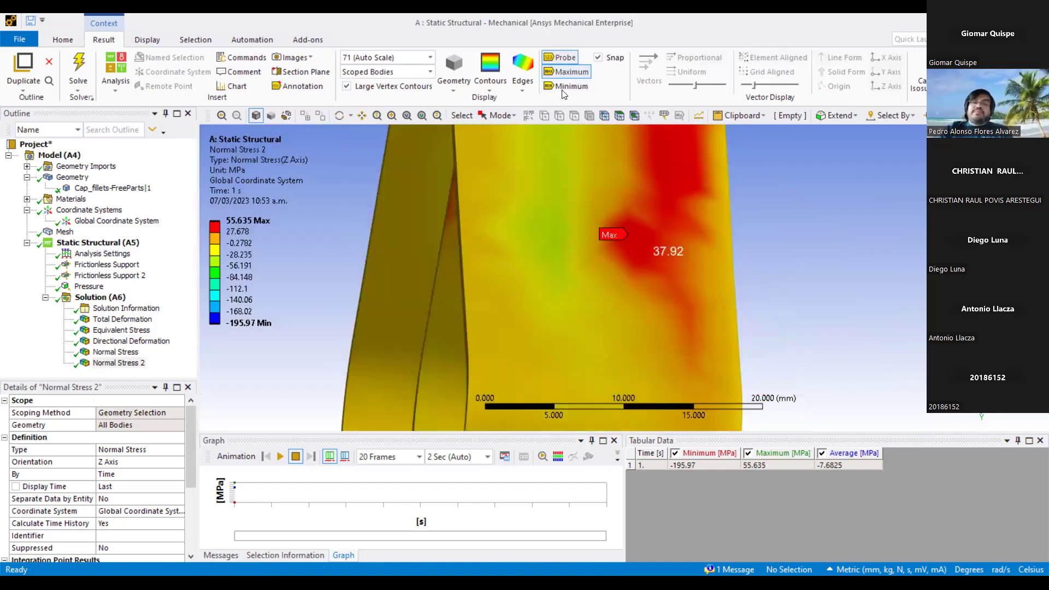
Show the minimum label on the Z-axis normal stress plot and locate it at the inner rib end.
left_click(564, 88)
scroll(534, 272, "down", 3)
middle_click_drag(534, 272, 695, 244)
middle_click_drag(500, 265, 629, 273)
scroll(555, 238, "up", 2)
scroll(552, 235, "up", 2)
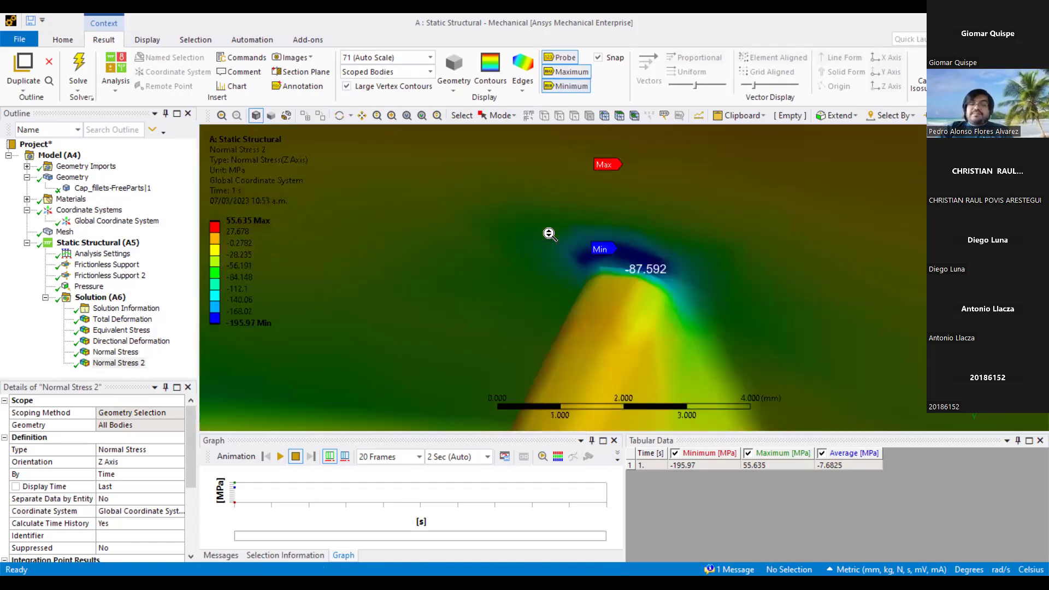
scroll(548, 233, "down", 4)
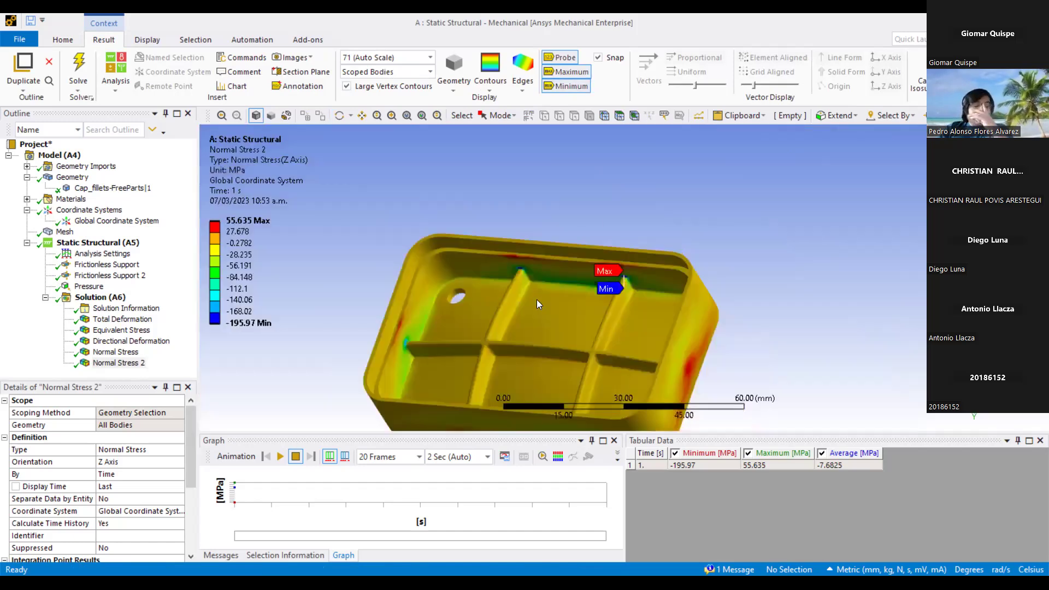
middle_click_drag(595, 223, 653, 242)
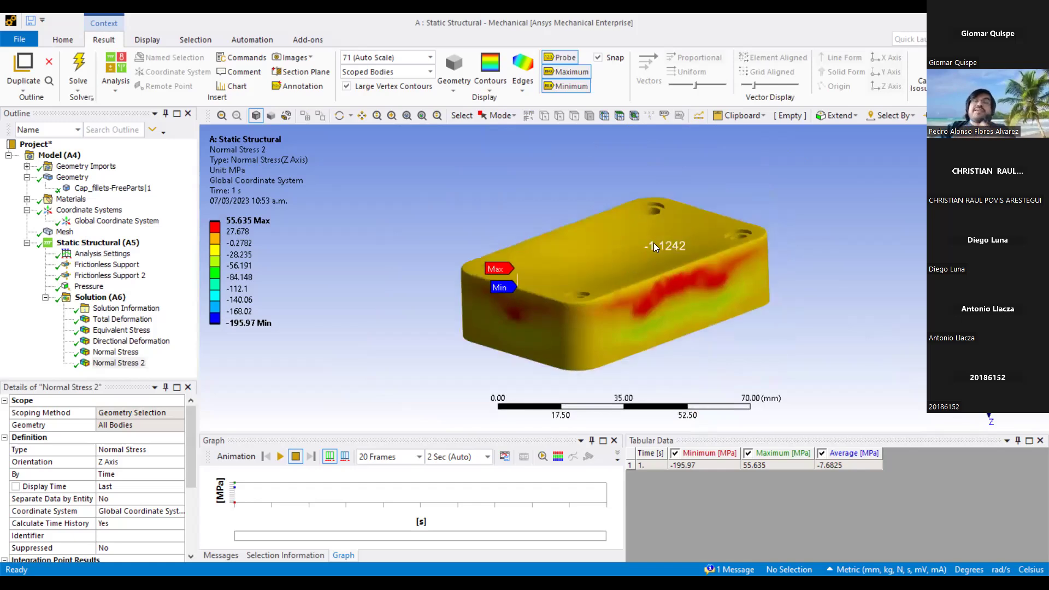
left_click(234, 276)
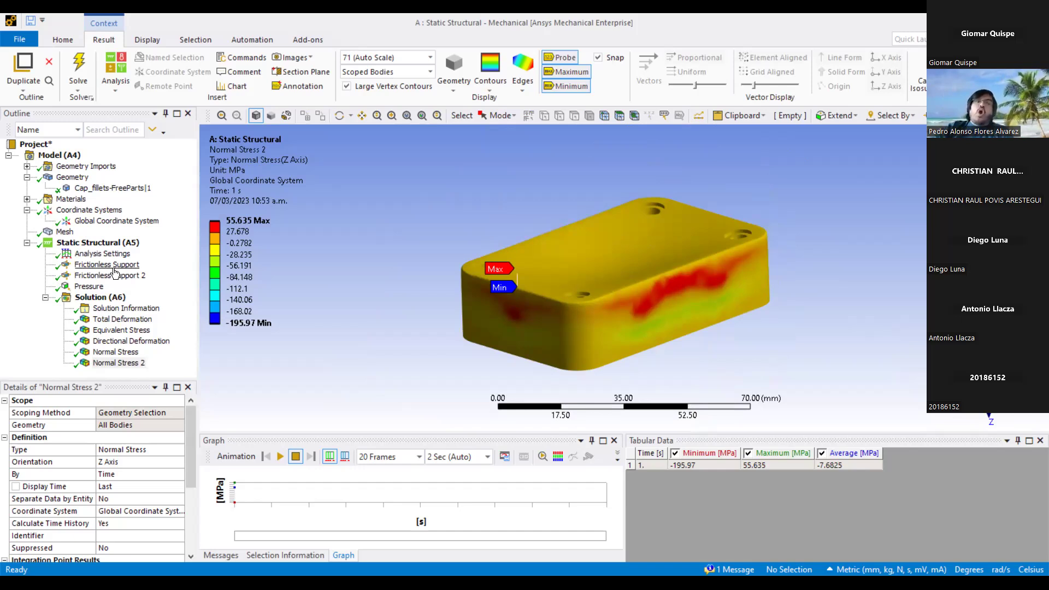
Review the total deformation and the equivalent von-Mises stress on the cap's top face and side walls.
left_click(112, 323)
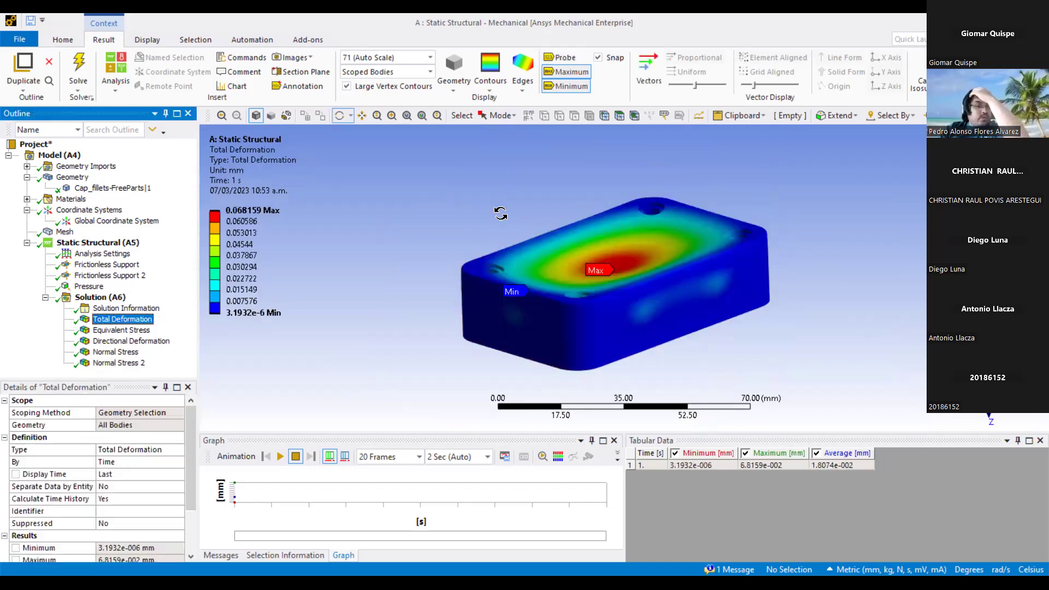
left_click_drag(587, 152, 574, 159)
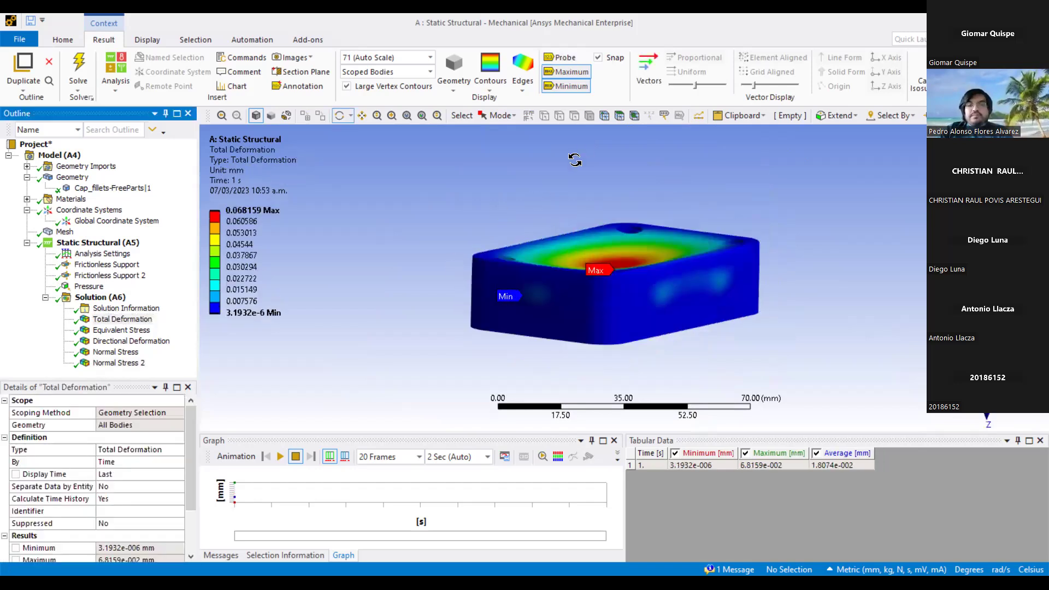
left_click_drag(524, 209, 295, 283)
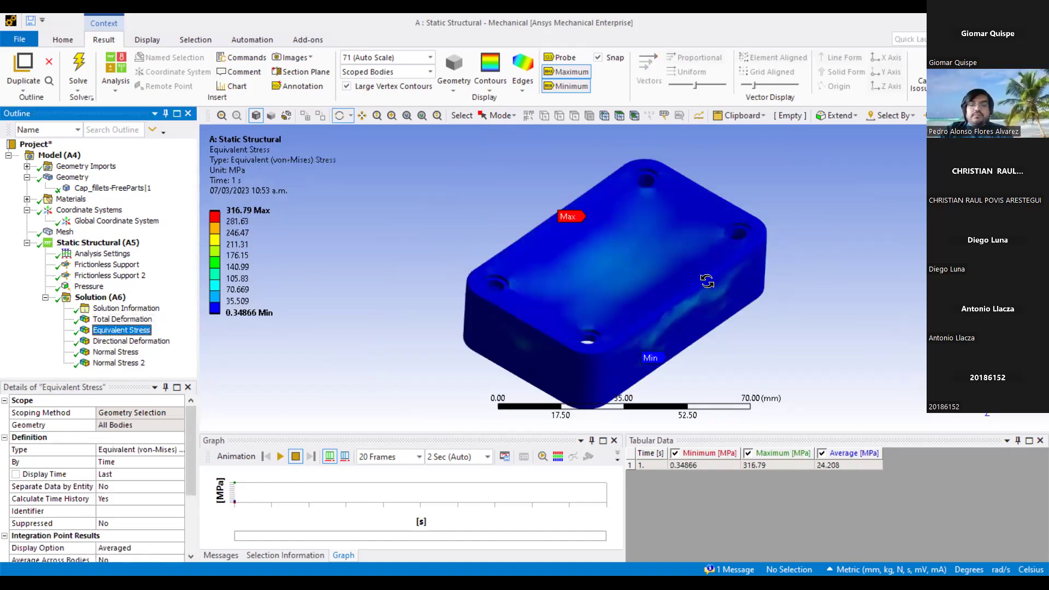
left_click_drag(512, 284, 616, 251)
left_click_drag(622, 209, 612, 301)
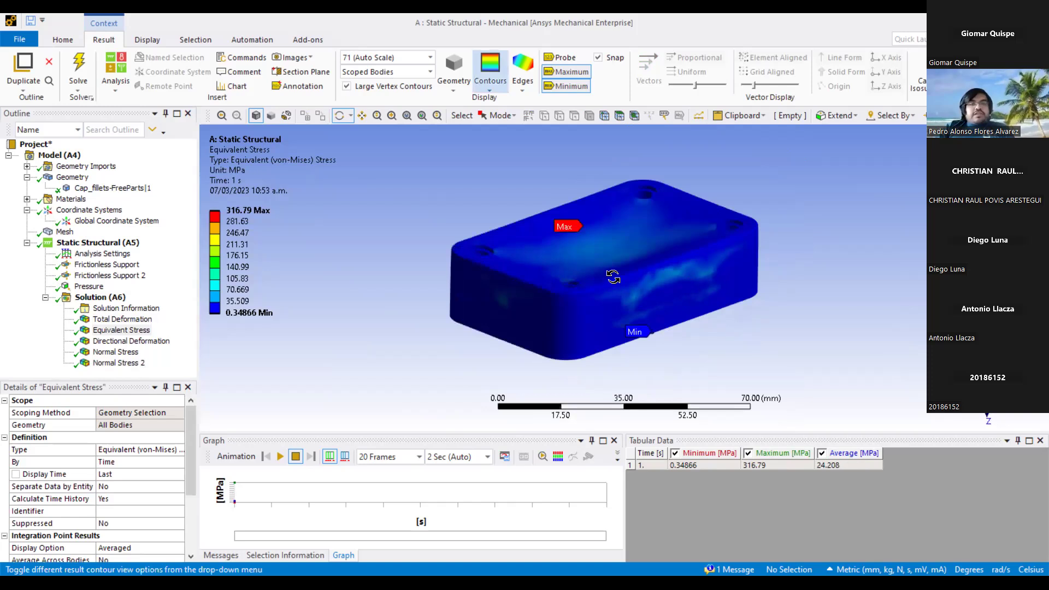